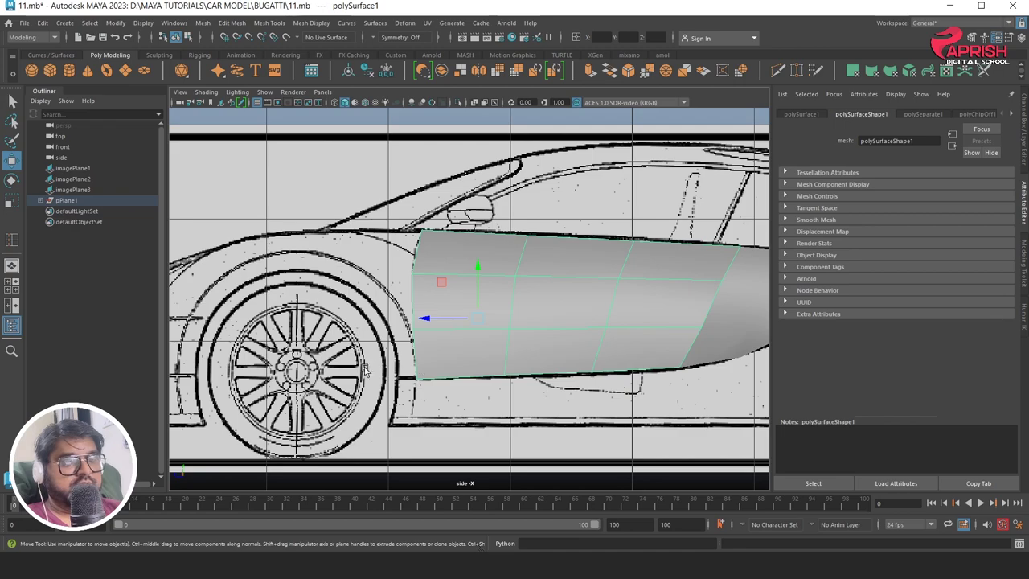
Zoom the side view in on the blueprint's front wheel and door panel
scroll(414, 364, "up", 3)
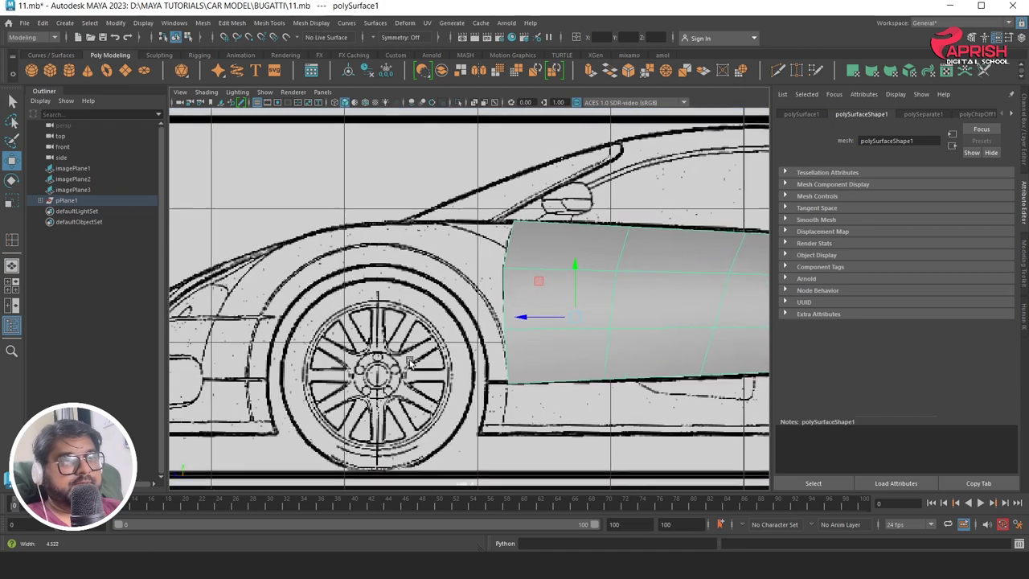
scroll(410, 362, "up", 2)
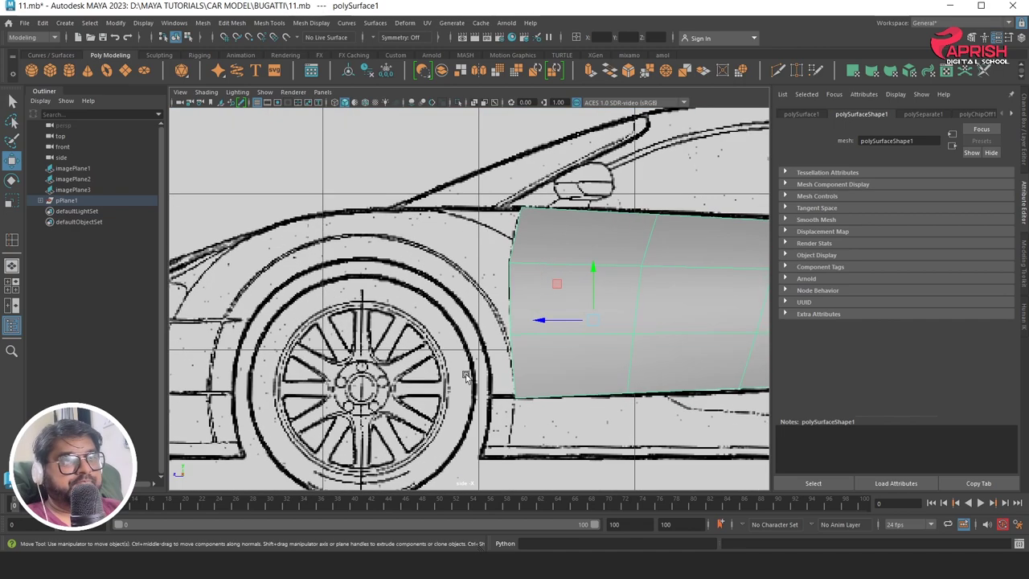
scroll(426, 322, "up", 2)
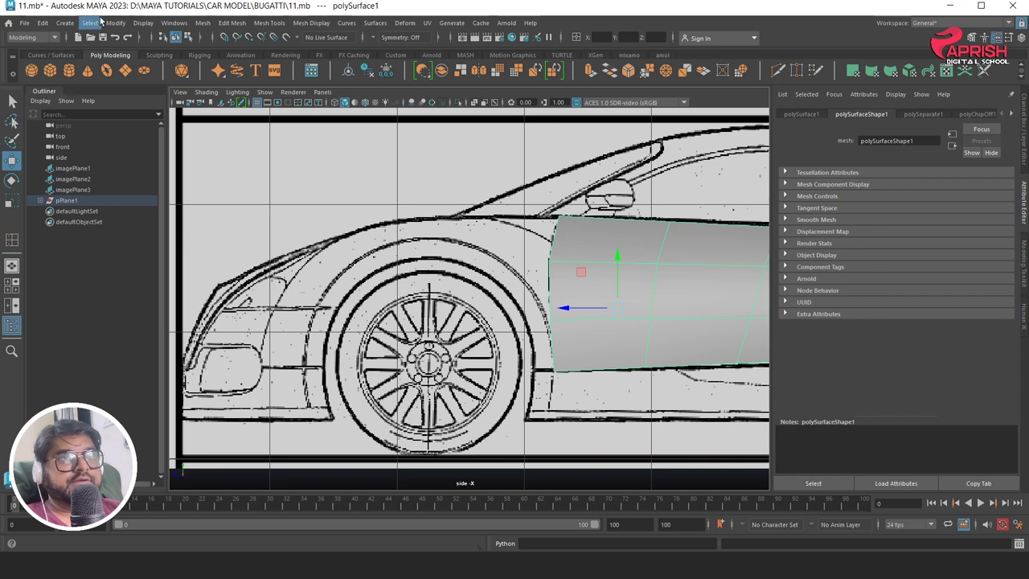
Create a polygon pipe and move it toward the front wheel
left_click(66, 24)
mouse_move(97, 63)
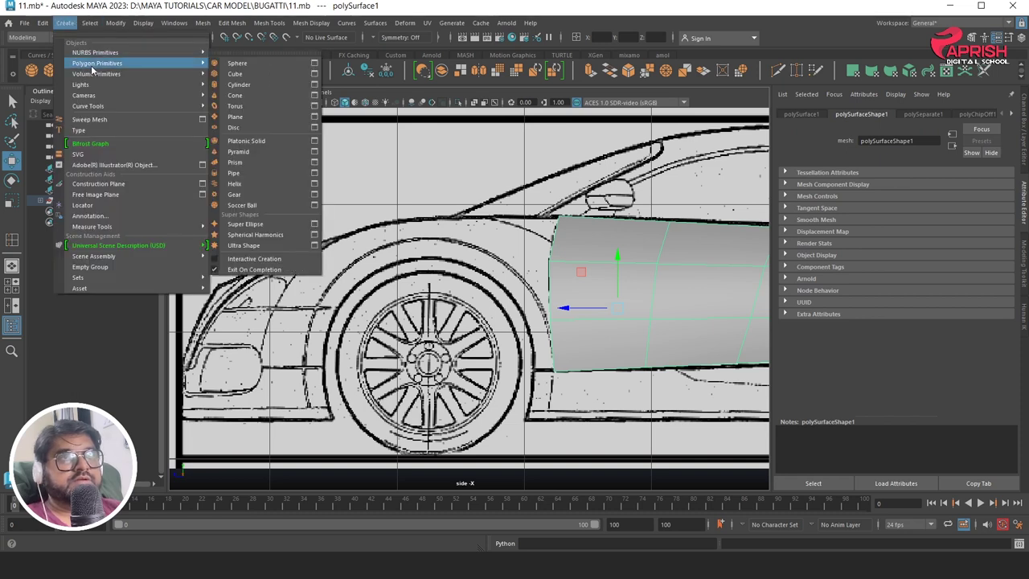
left_click(239, 175)
middle_click_drag(588, 387, 502, 333, "alt")
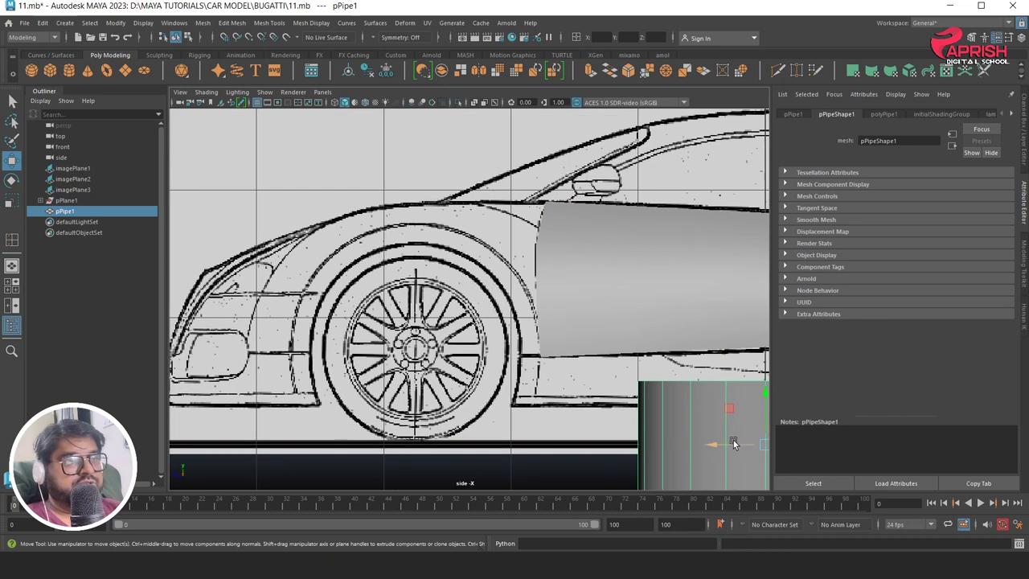
left_click_drag(733, 443, 409, 443)
Rotate the pipe 90 degrees on Z and centre the ring on the wheel hub
key("e")
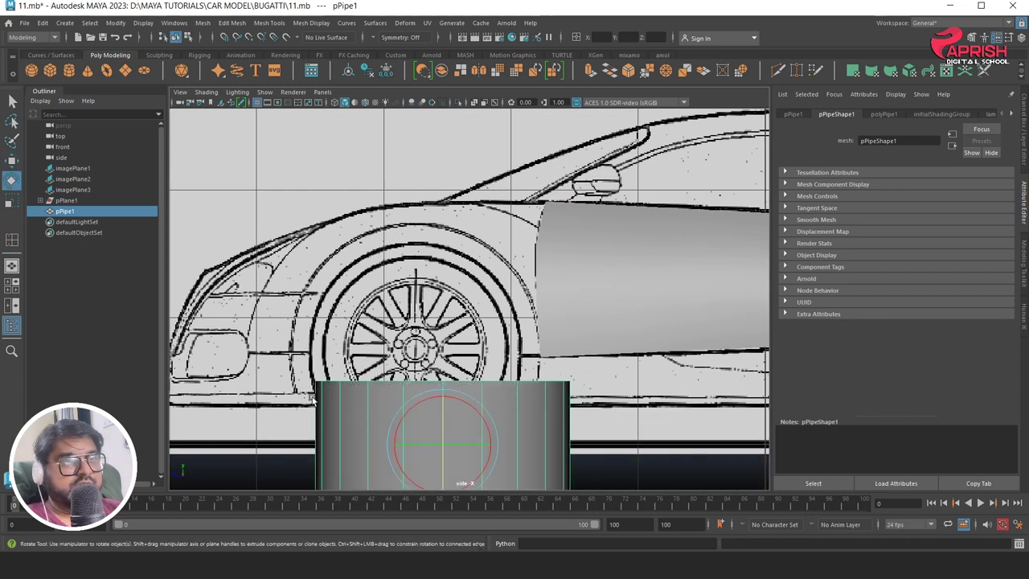
mouse_move(419, 399)
left_mouse_down()
mouse_move(442, 413)
mouse_move(447, 434)
left_mouse_up()
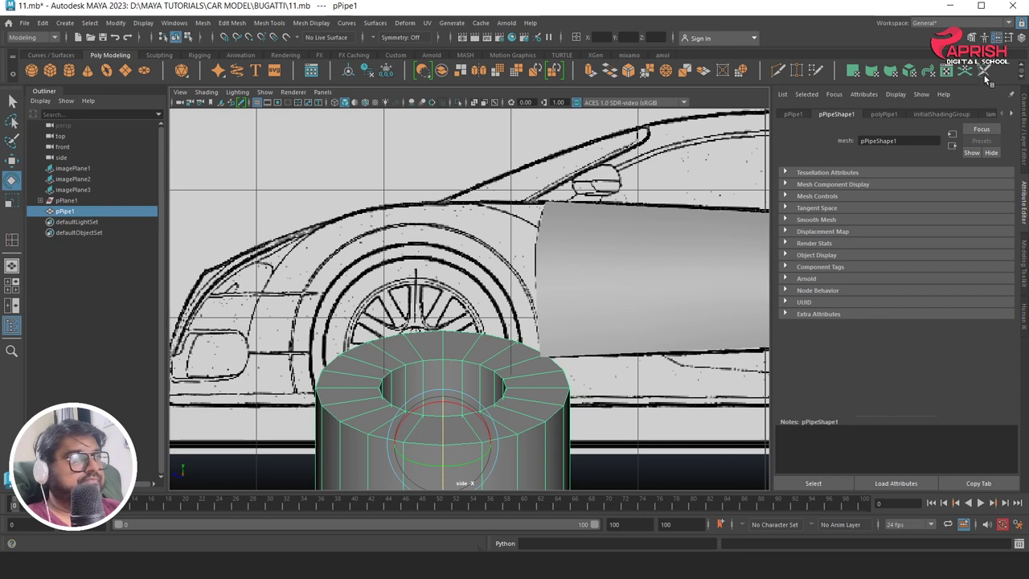
left_click(1021, 38)
key("ctrl+z")
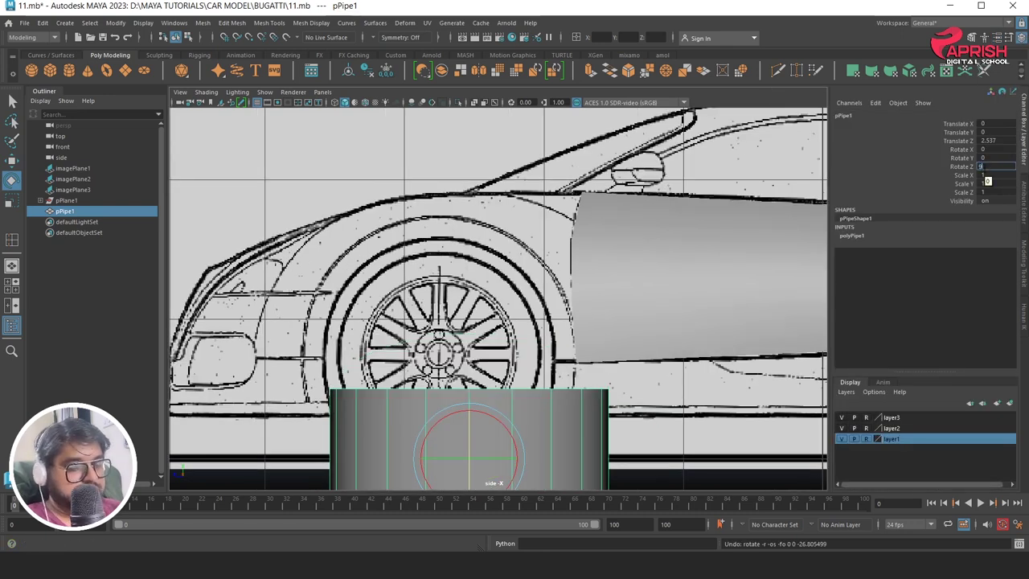
type("0")
key("Return")
key("w")
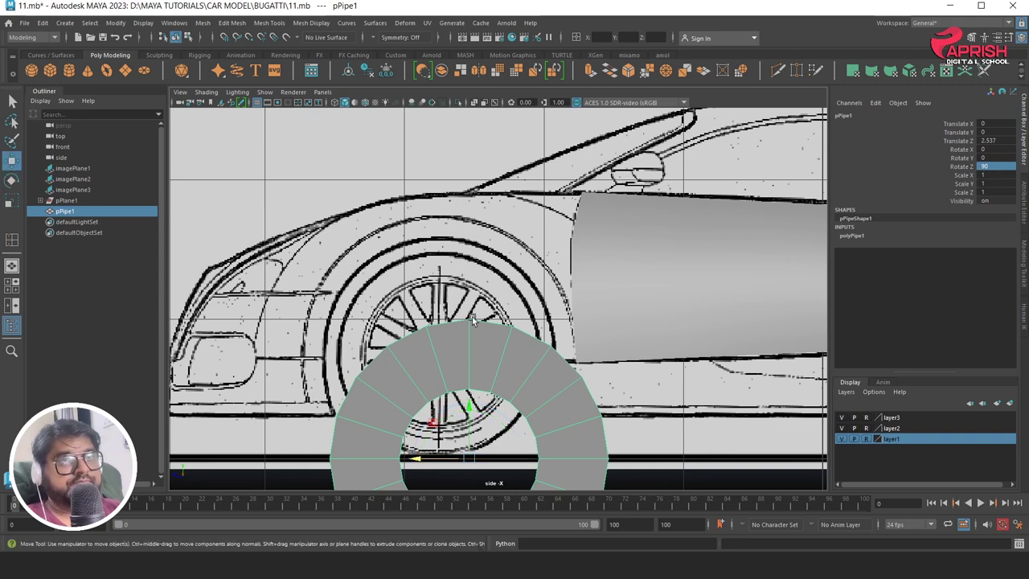
left_click_drag(462, 462, 437, 355)
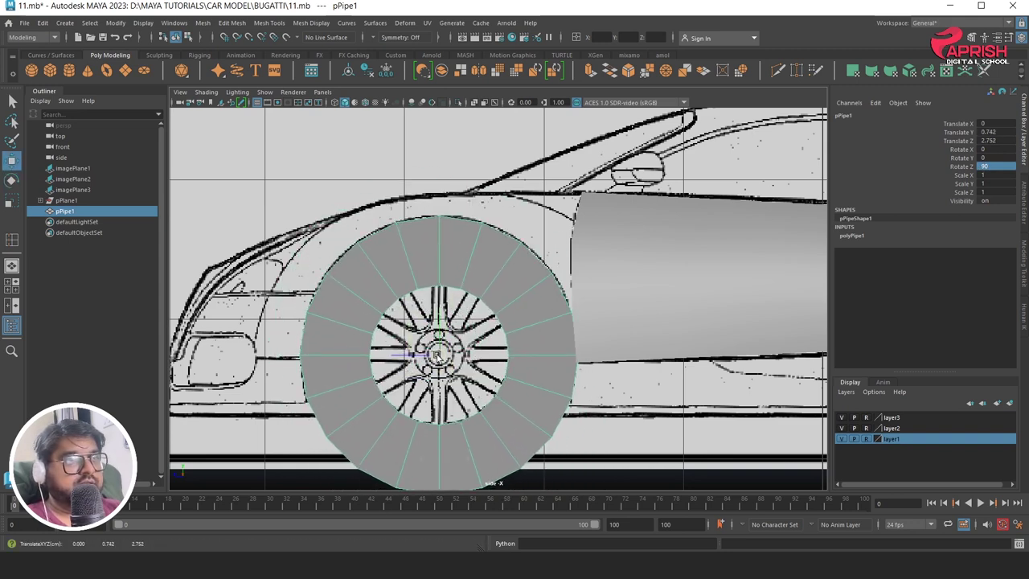
Set polyPipe1's Radius to 0.8 and scale the ring up slightly to 1.062
left_click(850, 235)
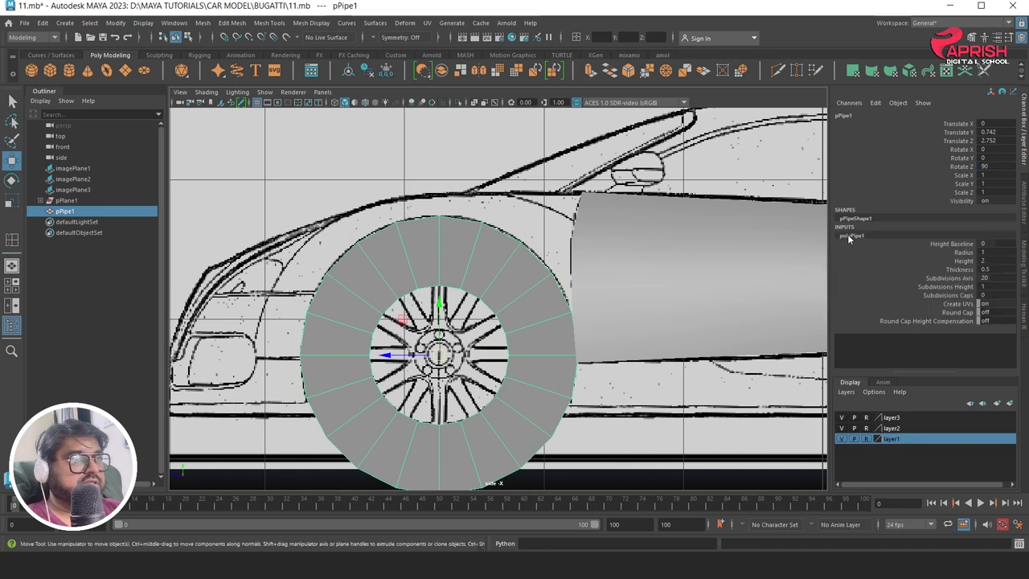
left_click(957, 252)
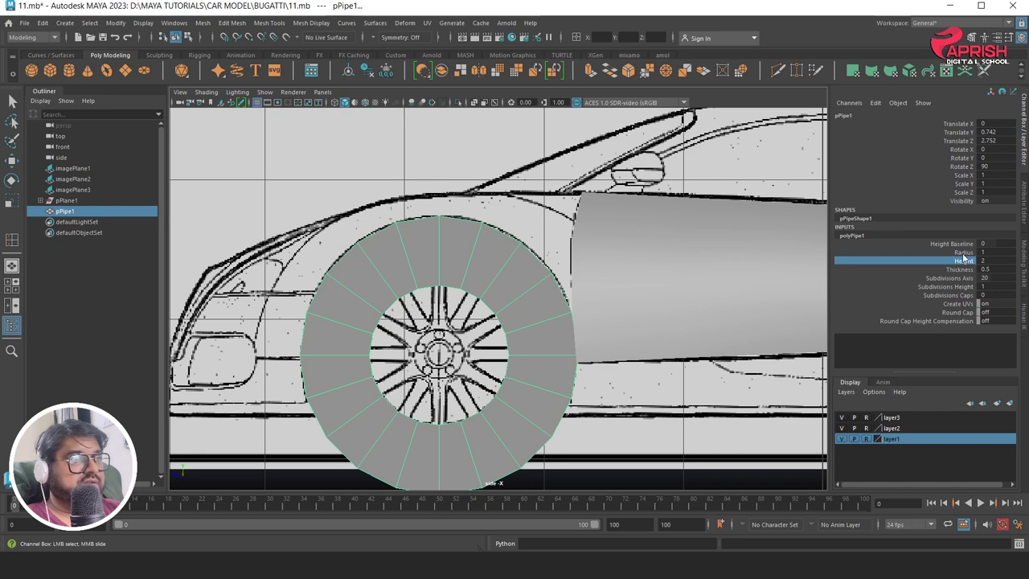
middle_click_drag(667, 264, 639, 257)
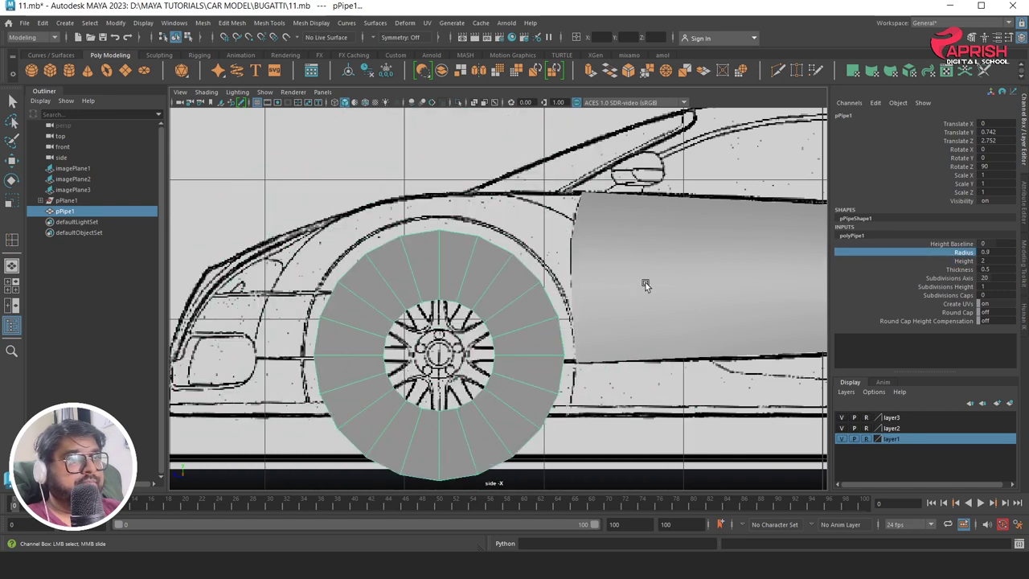
left_click(982, 253)
type(".8")
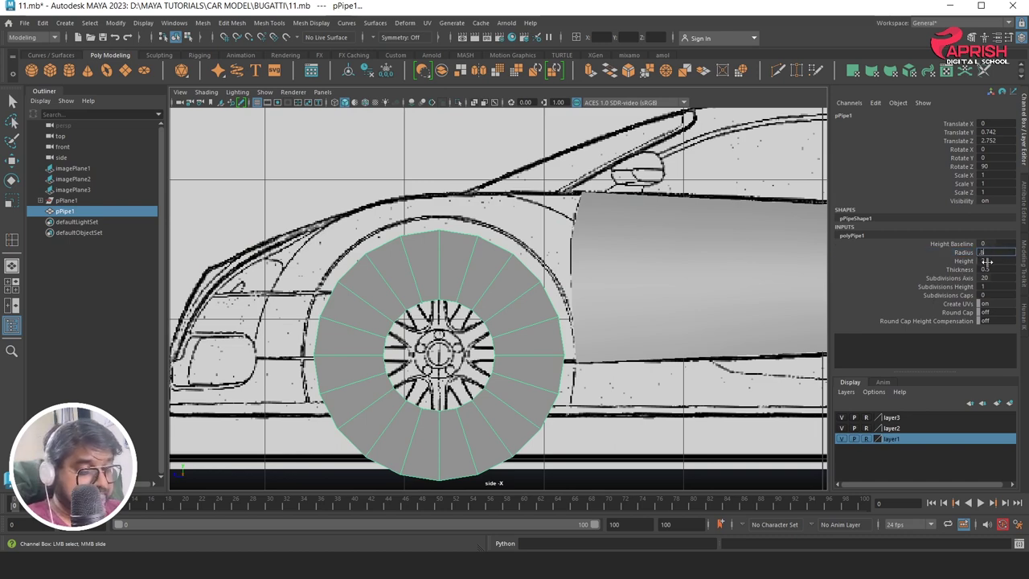
key("Return")
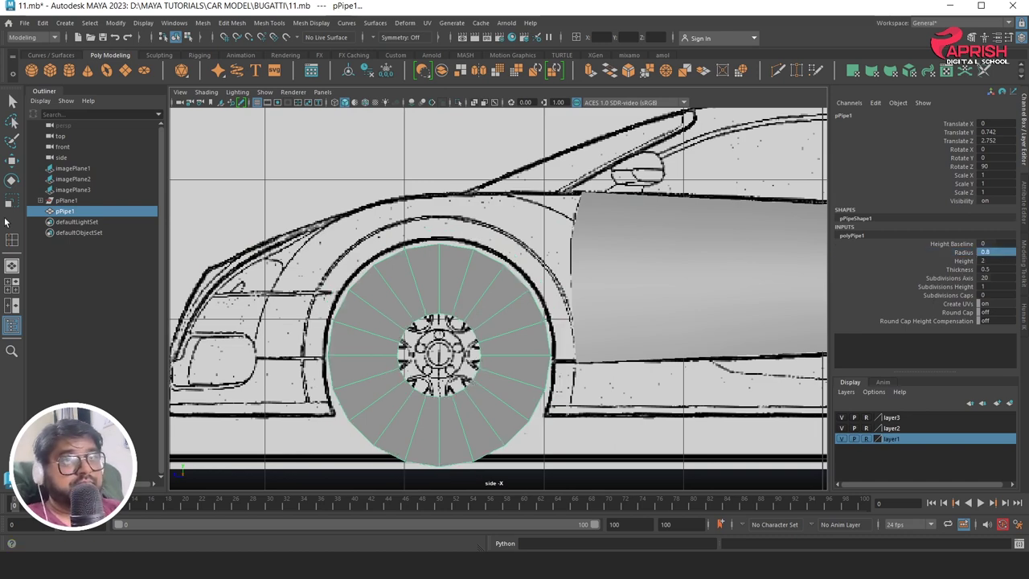
key("r")
left_click_drag(438, 352, 450, 360)
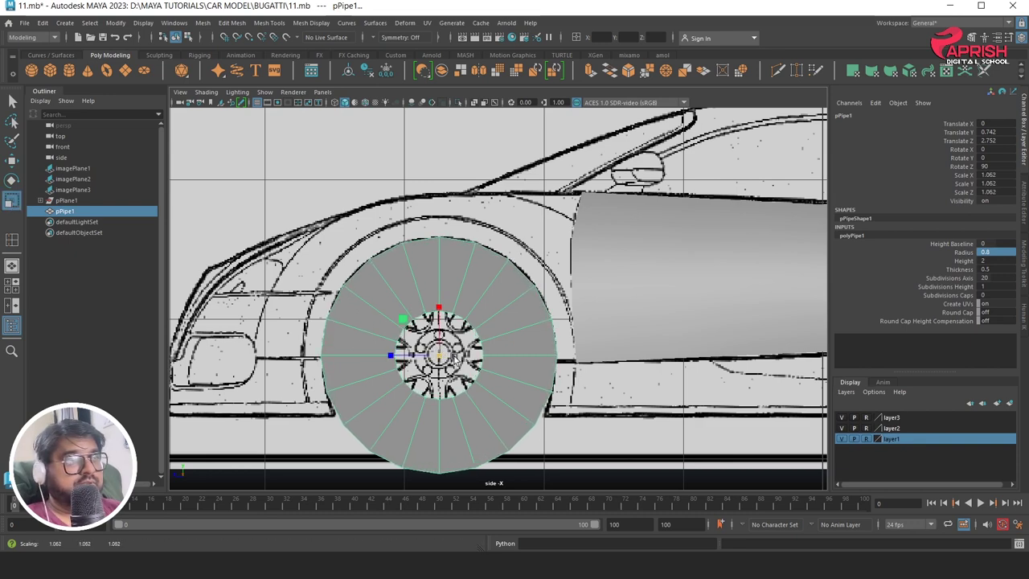
Set the pipe's Thickness to 0.2
left_click(992, 269)
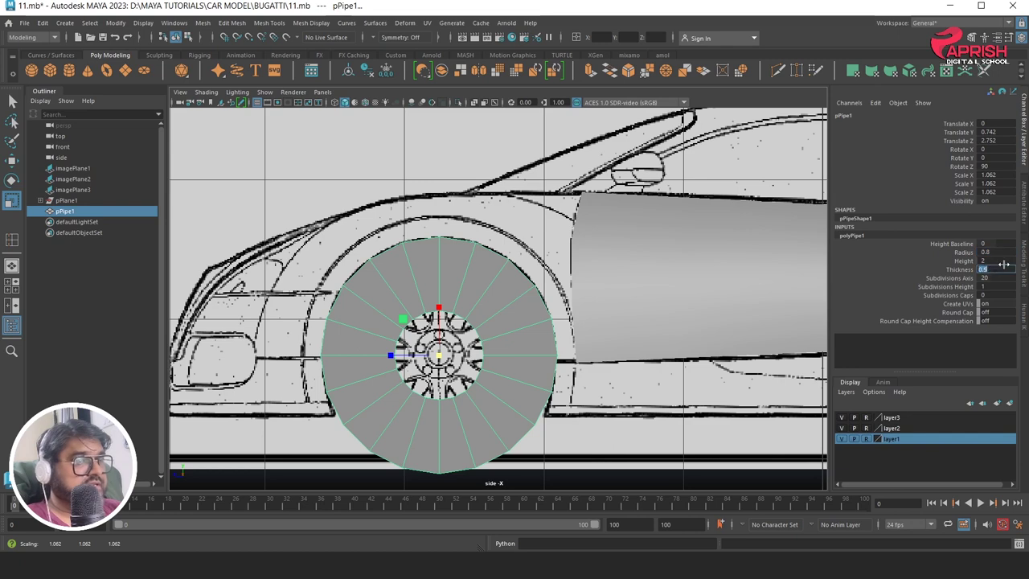
middle_click_drag(1004, 265, 1005, 264)
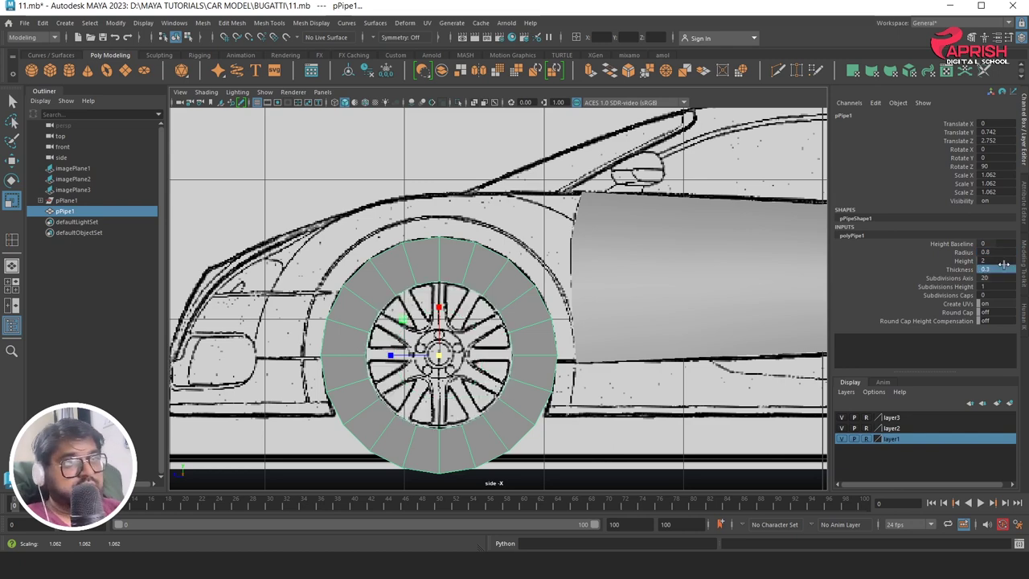
double_click(995, 268)
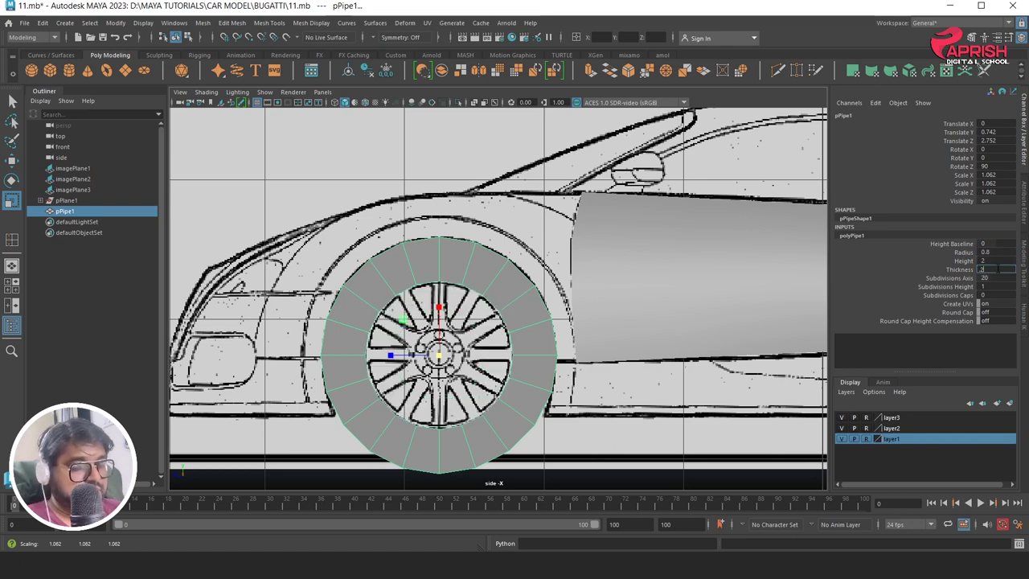
key("Return")
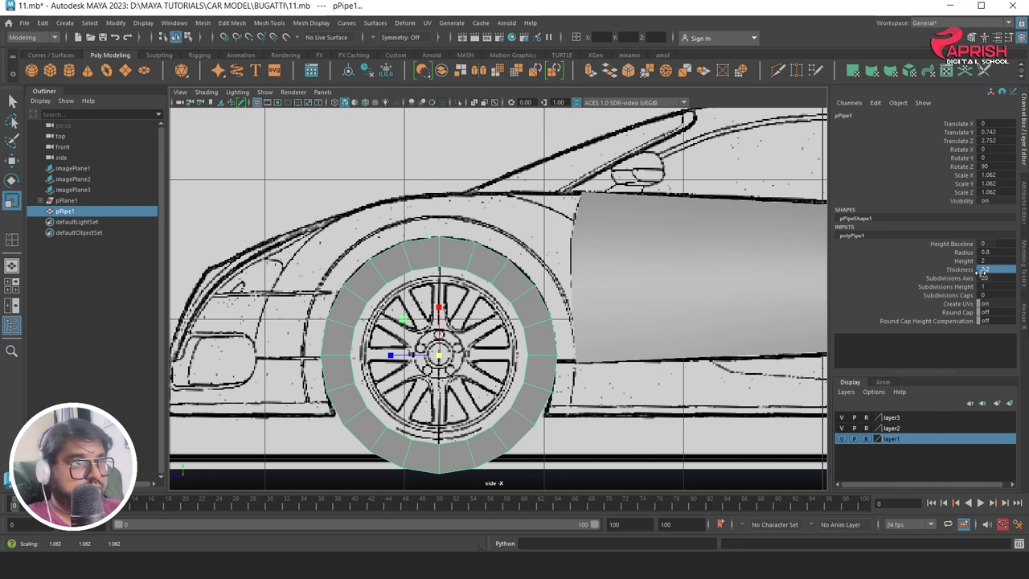
Try Thickness 0.1 in wireframe, revert to 0.2, and scale the ring toward the arch
left_click(337, 106)
double_click(983, 270)
type("1")
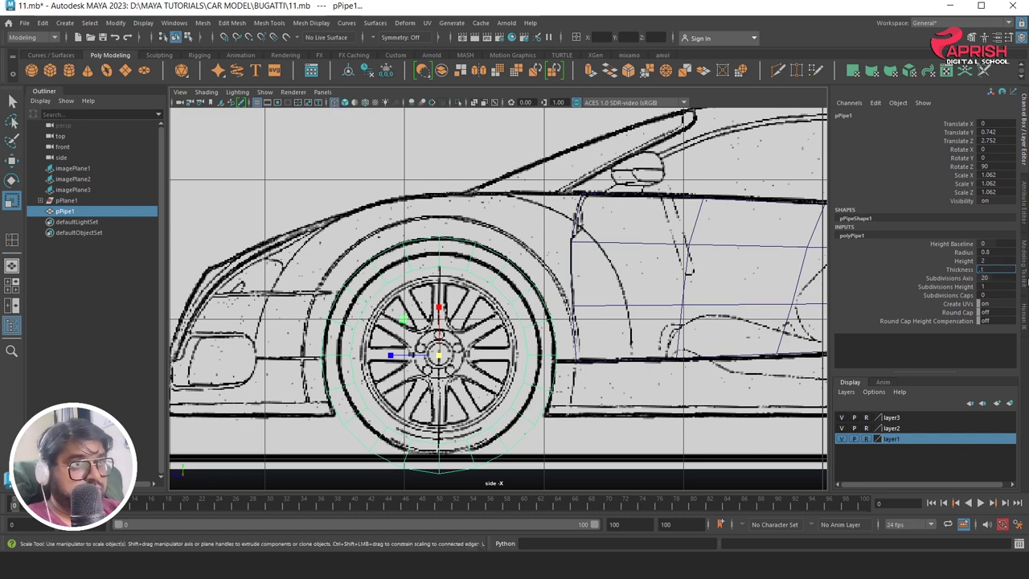
type("0.1")
key("Return")
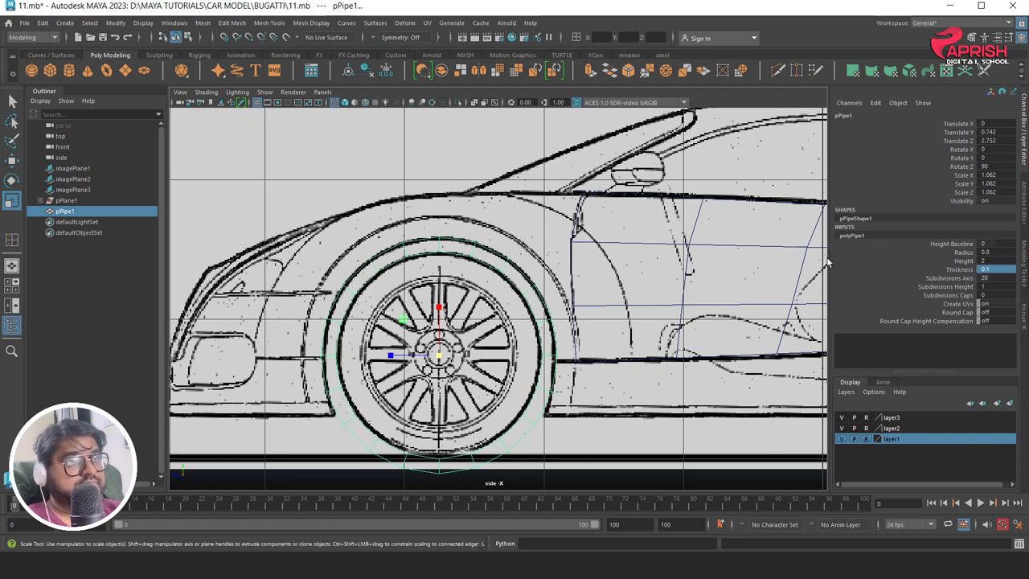
double_click(994, 270)
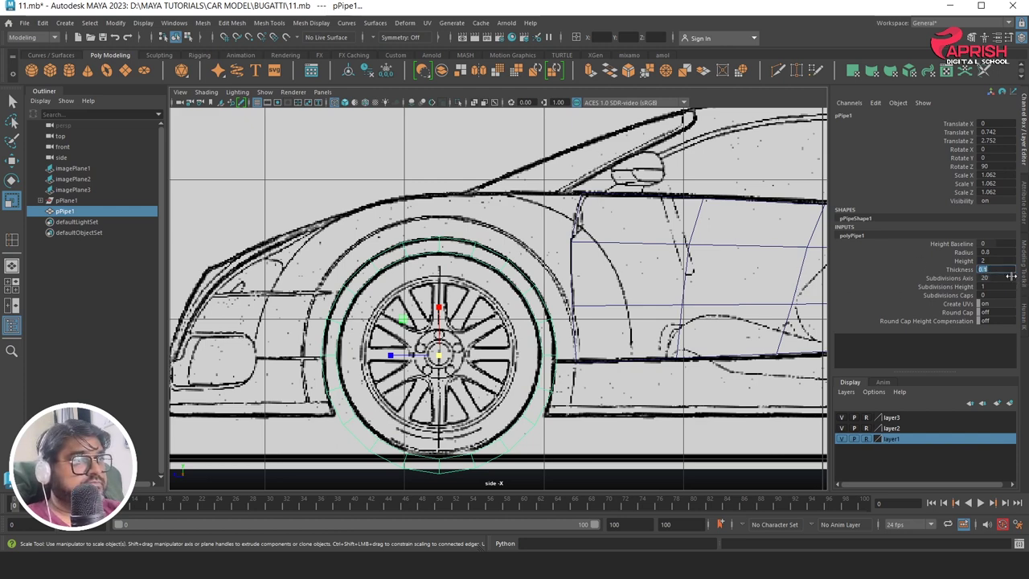
type(".2")
type("0.2")
key("Return")
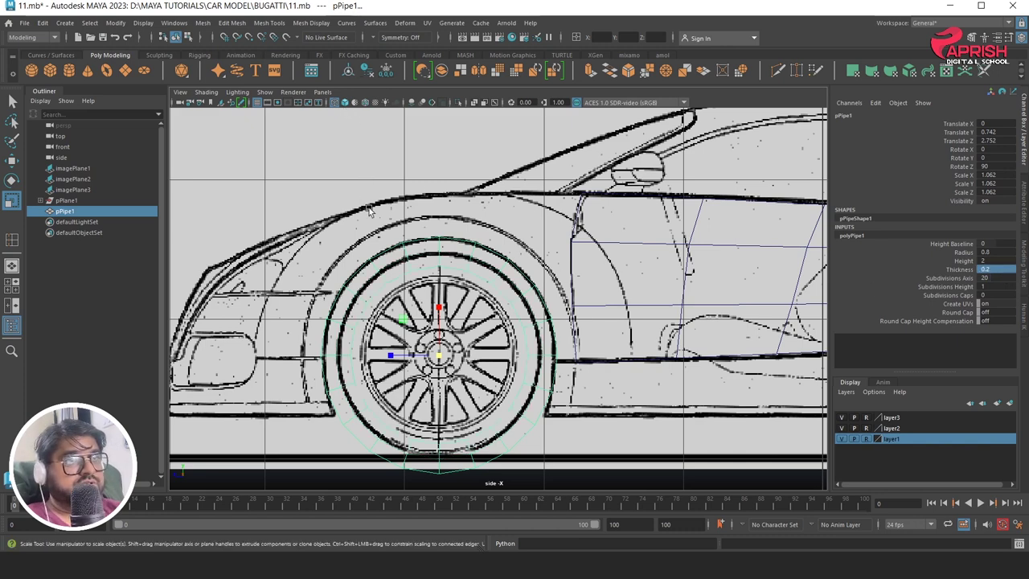
key("5")
left_click_drag(434, 355, 474, 346)
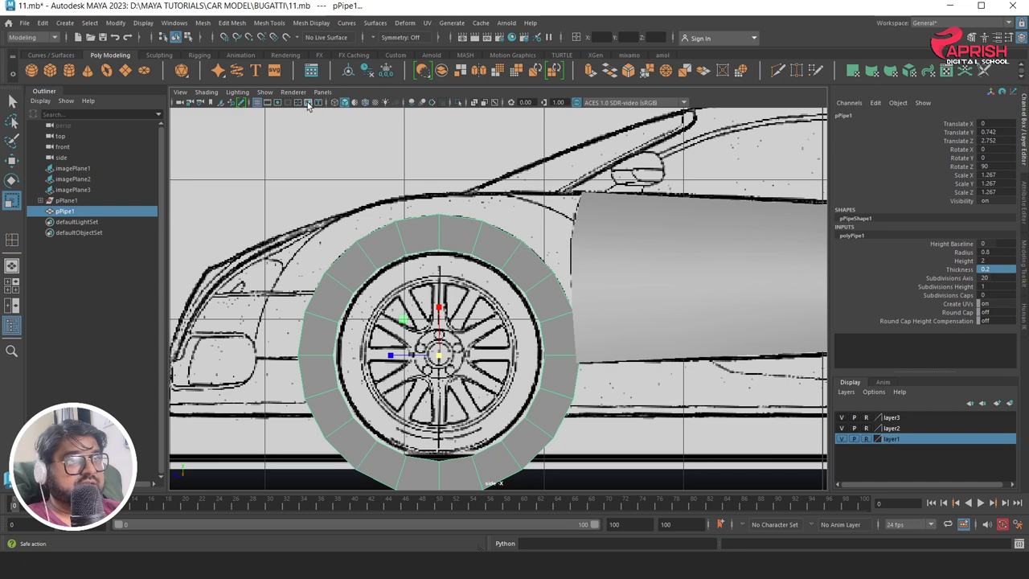
Set Thickness to 0.1 and fine-tune the ring's scale to 1.239 over the wheel arch
left_click(334, 103)
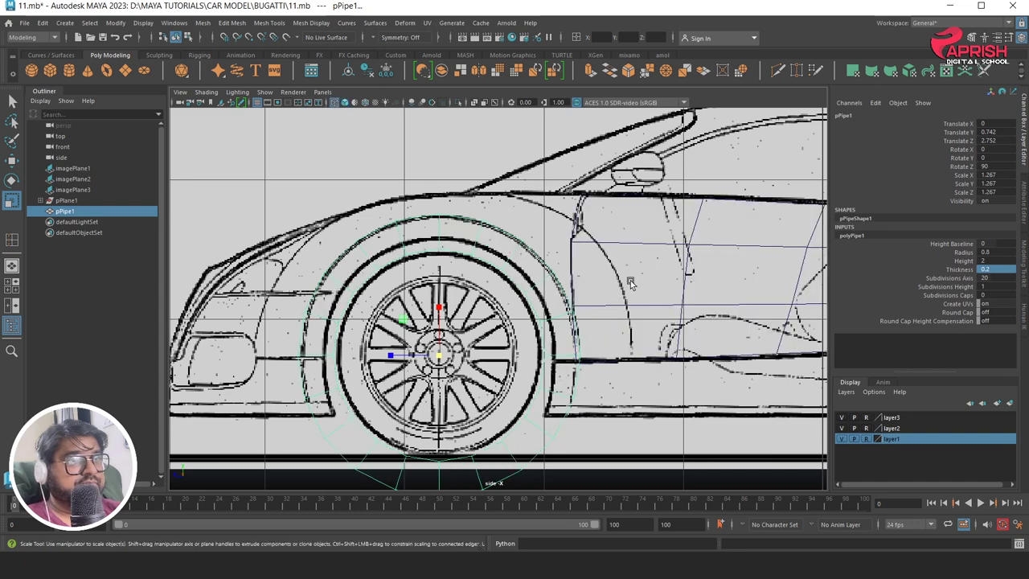
left_click(990, 269)
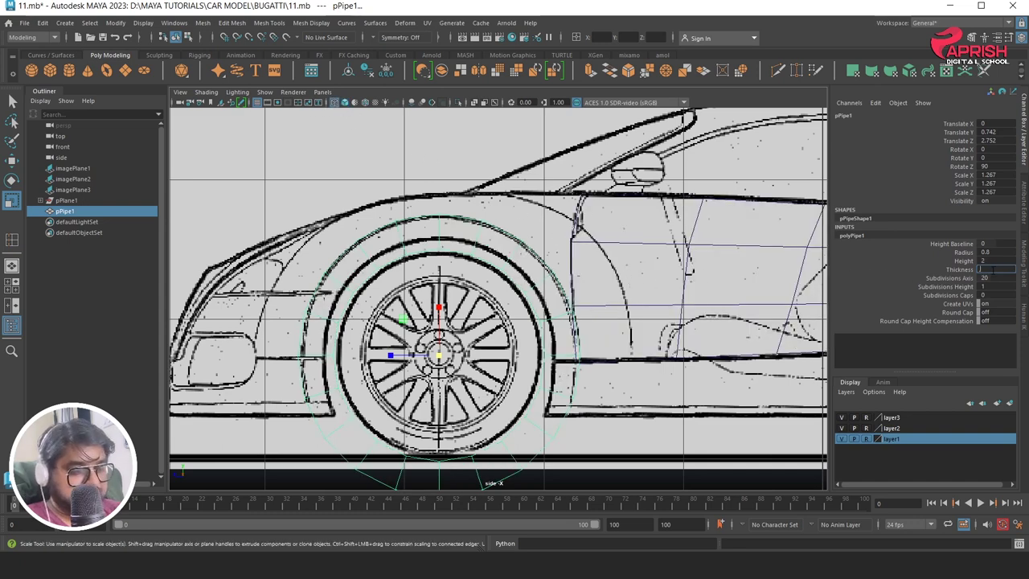
type("0.1")
key("Return")
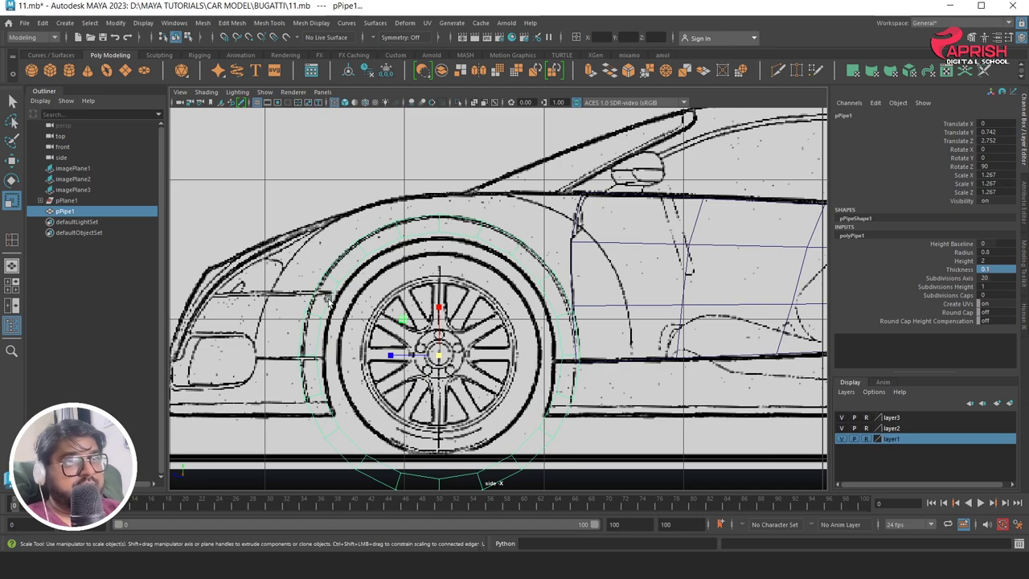
scroll(423, 347, "up", 1)
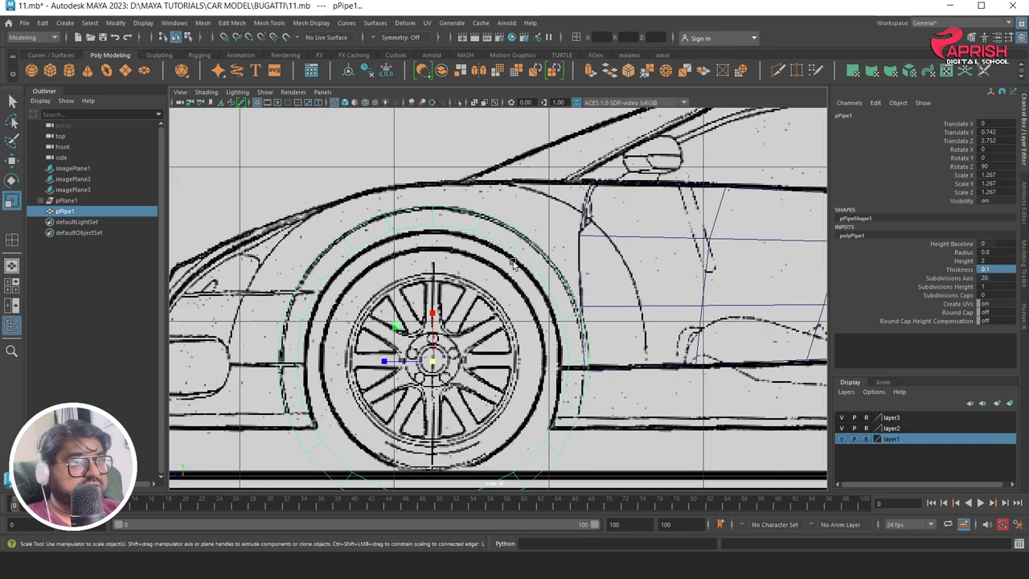
scroll(433, 369, "up", 1)
scroll(433, 369, "up", 1)
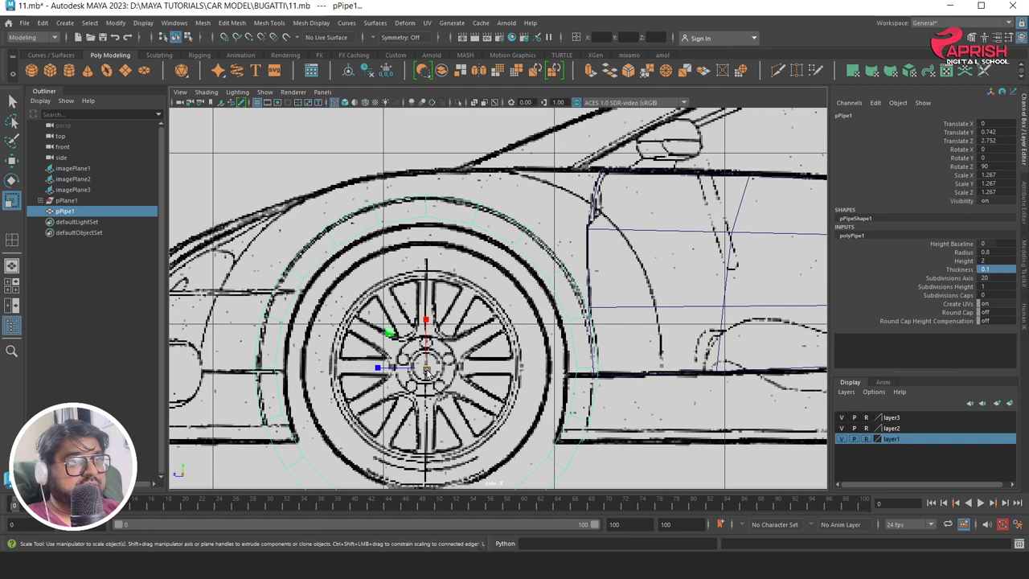
left_click_drag(426, 370, 420, 370)
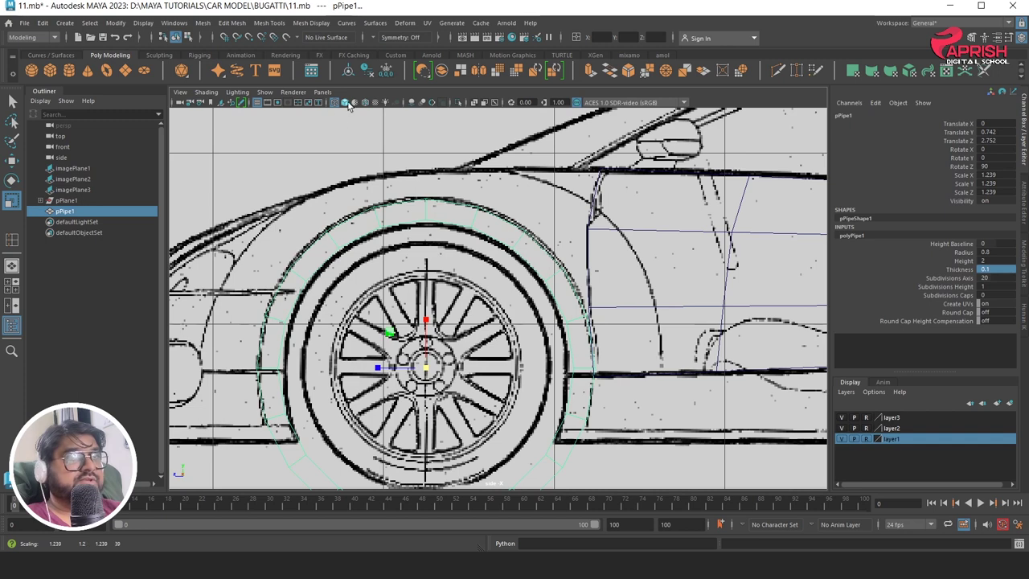
key("5")
middle_click_drag(523, 366, 515, 296, "alt")
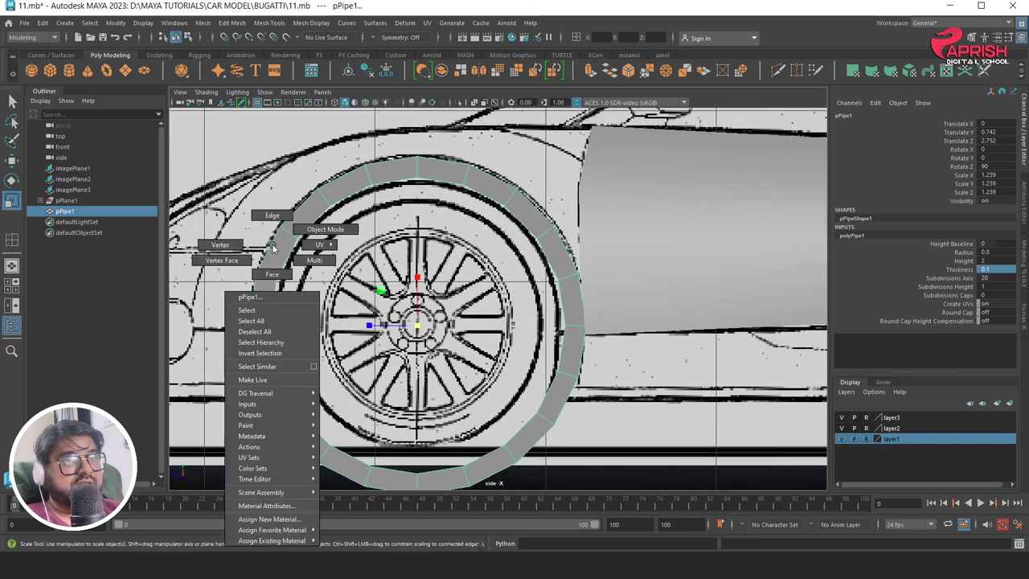
Delete the pipe's lower faces in several face-mode passes, then show the four-view layout
right_click_drag(265, 247, 274, 258)
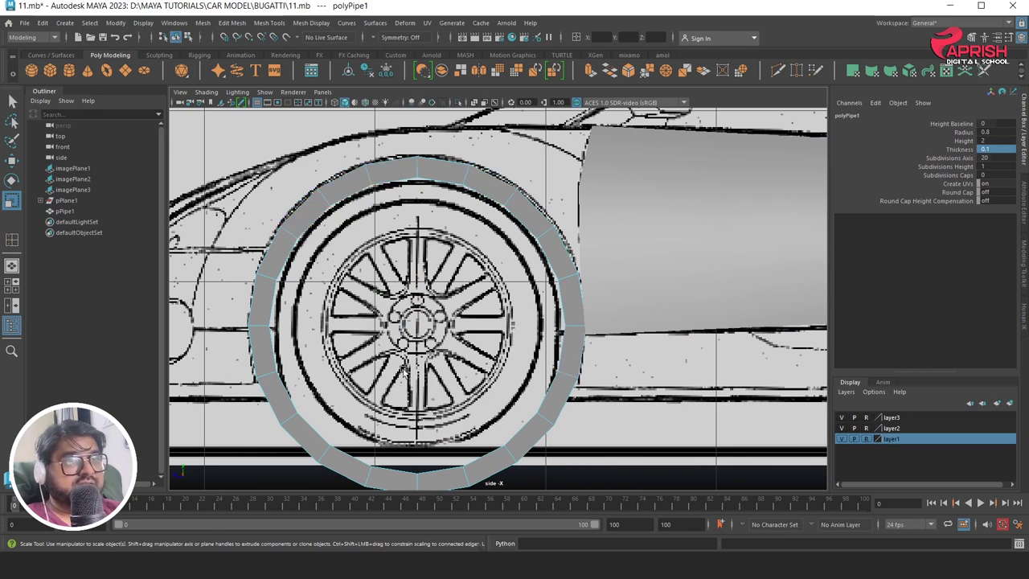
left_click_drag(329, 440, 298, 479)
key("Delete")
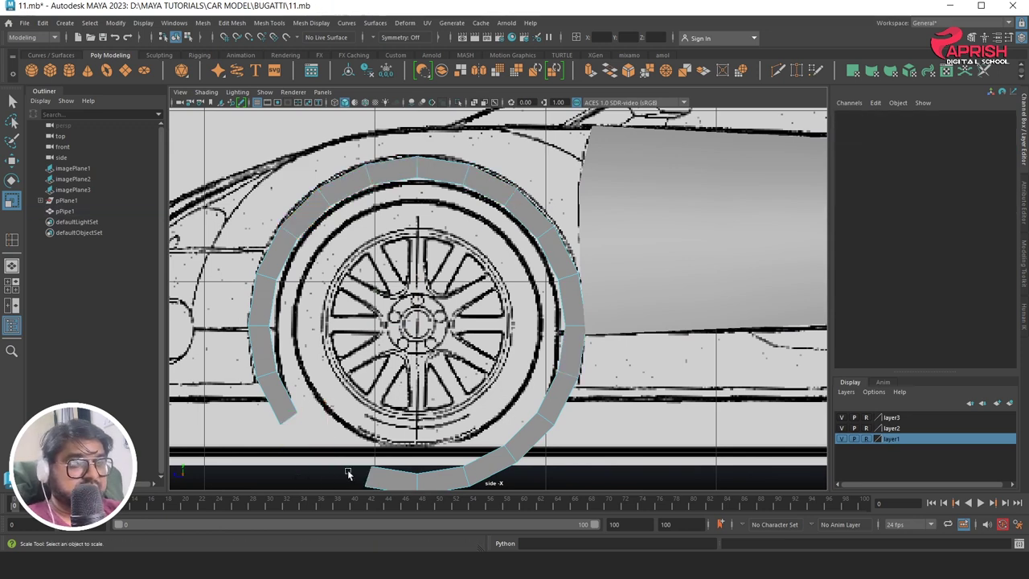
left_click_drag(366, 482, 498, 474)
key("Delete")
left_click_drag(510, 416, 547, 510)
key("Delete")
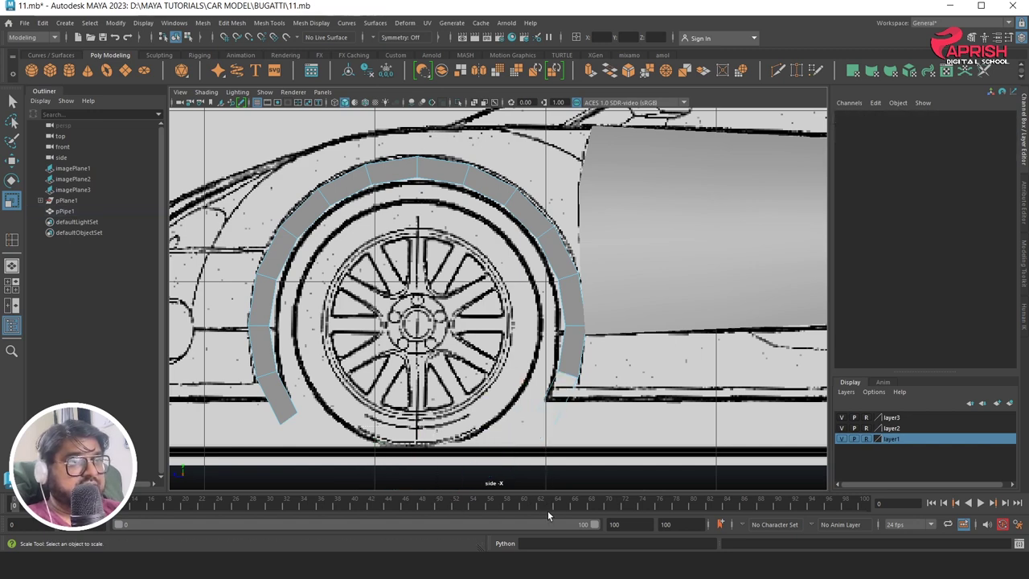
left_click(281, 418)
key("Delete")
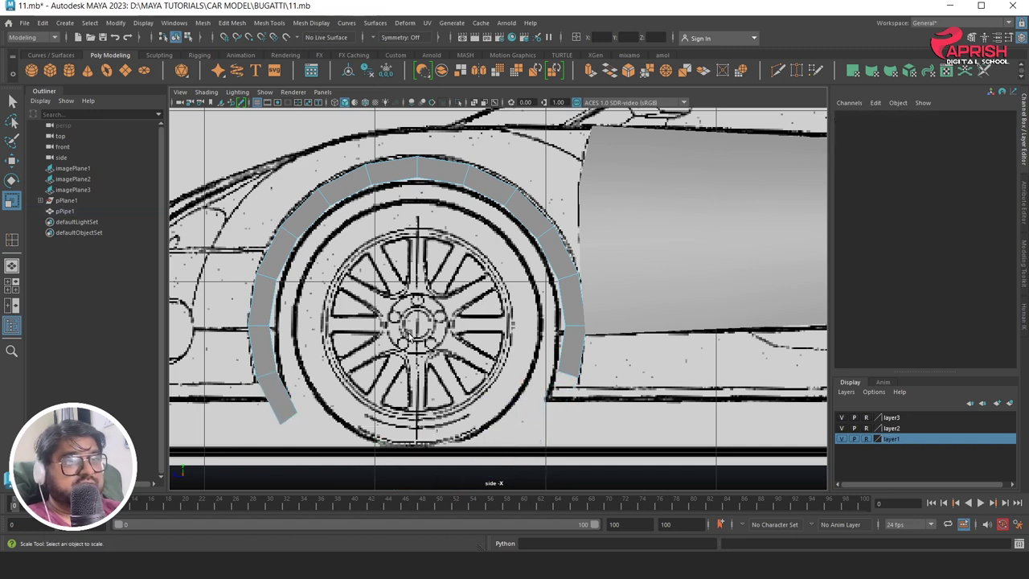
key("space")
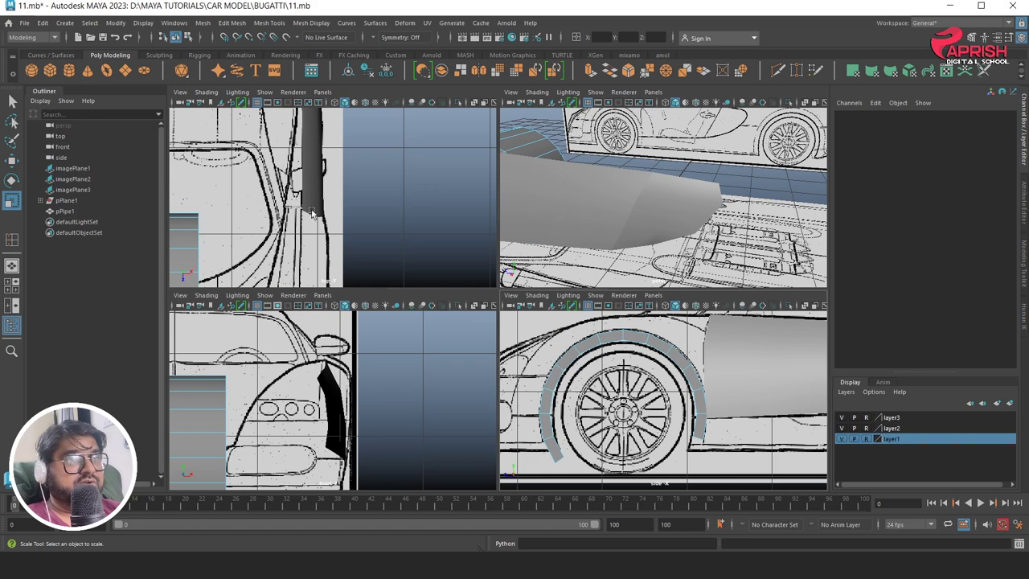
Maximize the top view, select pPipe1 in object mode and activate the Move tool
key("space")
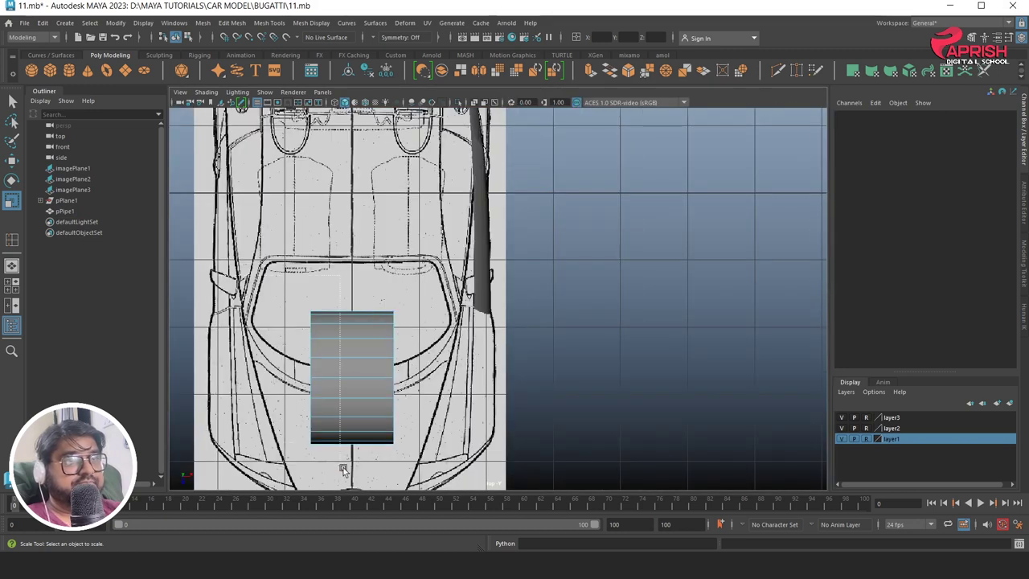
left_click_drag(249, 318, 353, 487)
key("Delete")
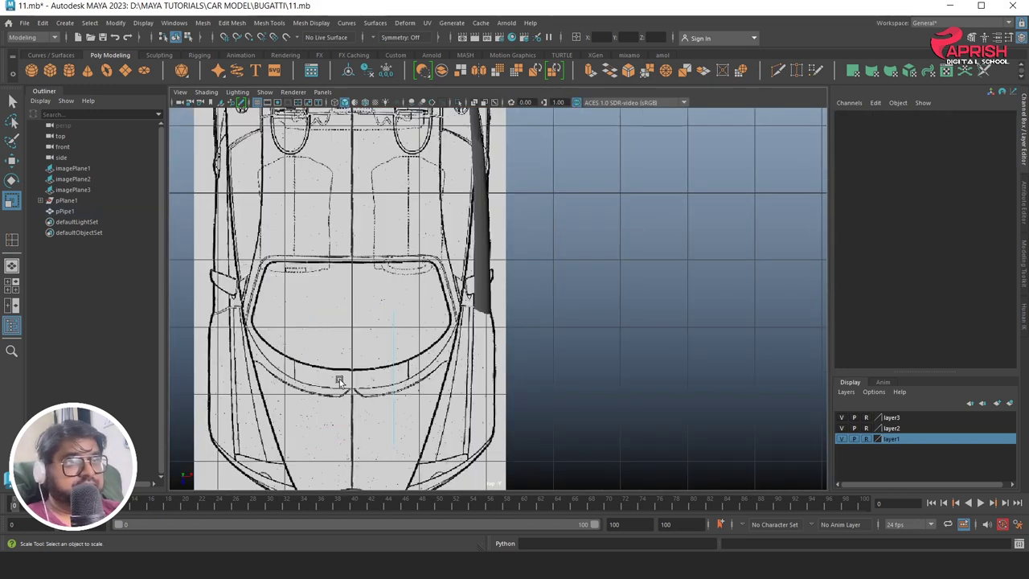
right_click(392, 245)
left_click(444, 231)
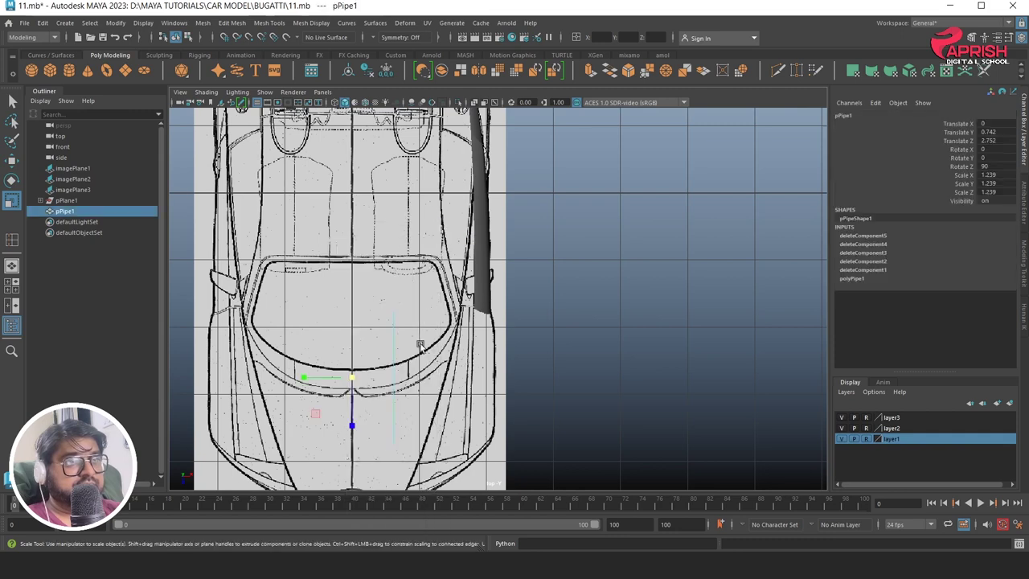
key("w")
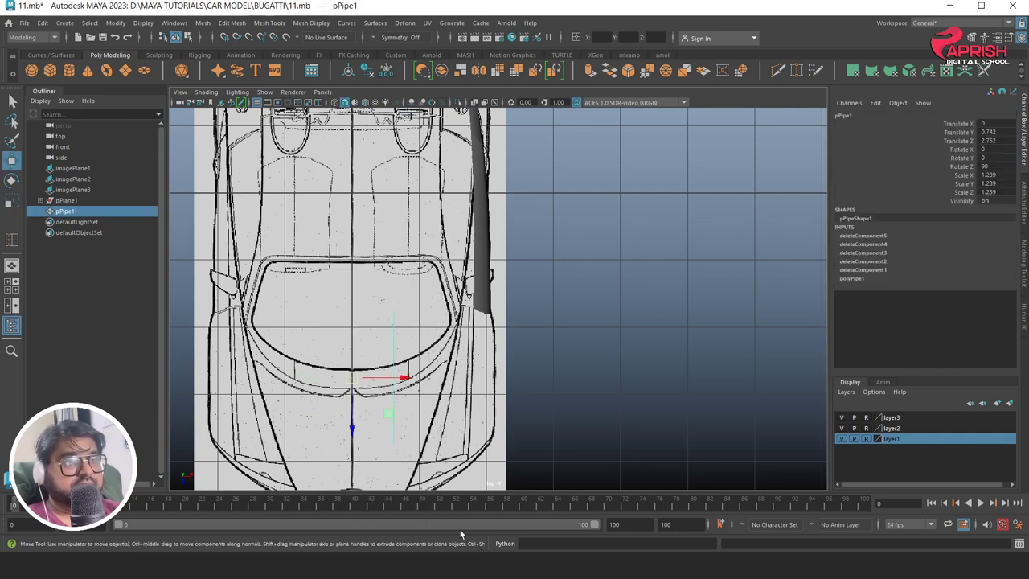
key("alt+Tab")
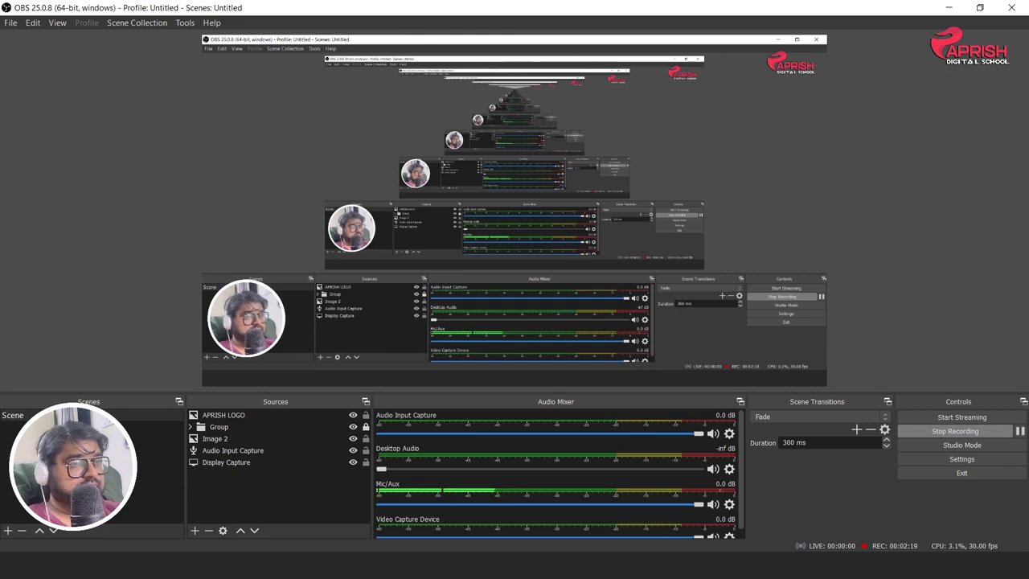
key("alt+Tab")
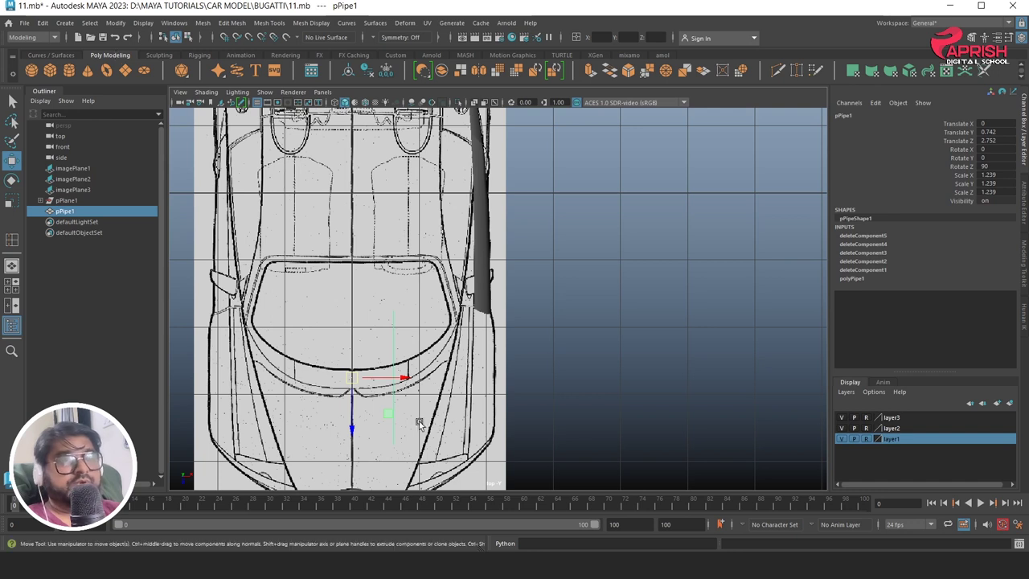
Center the arch's pivot and move it along X to about 1.501 on the car's right
left_click(375, 342)
key("ctrl+z")
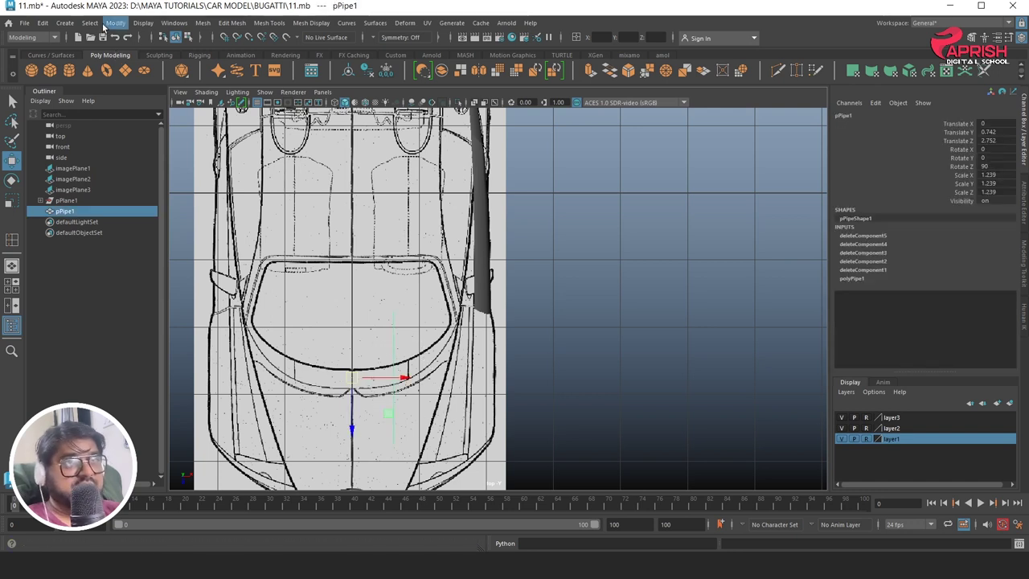
left_click(113, 24)
left_click(137, 103)
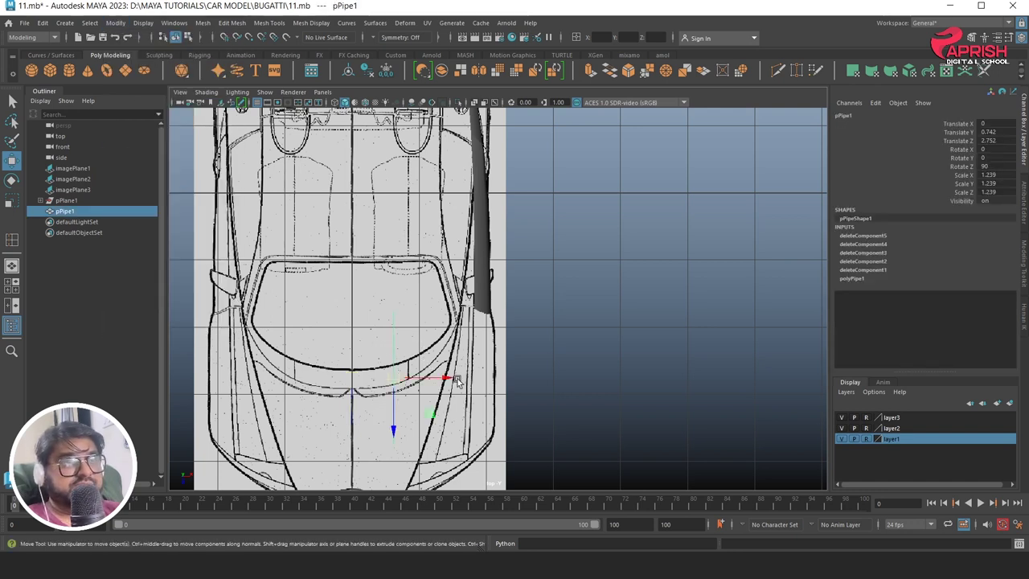
left_click_drag(451, 381, 548, 383)
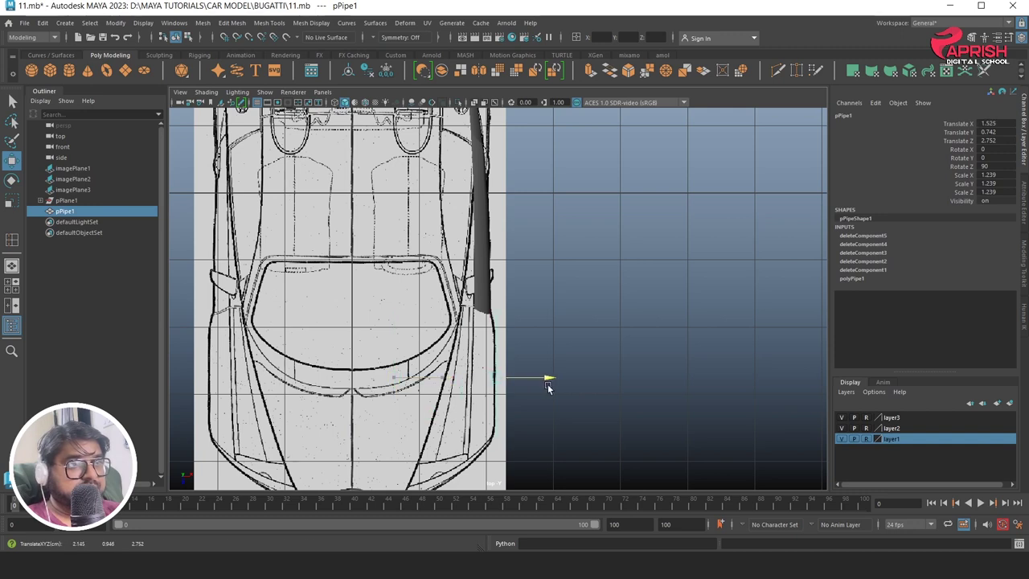
scroll(548, 387, "up", 3)
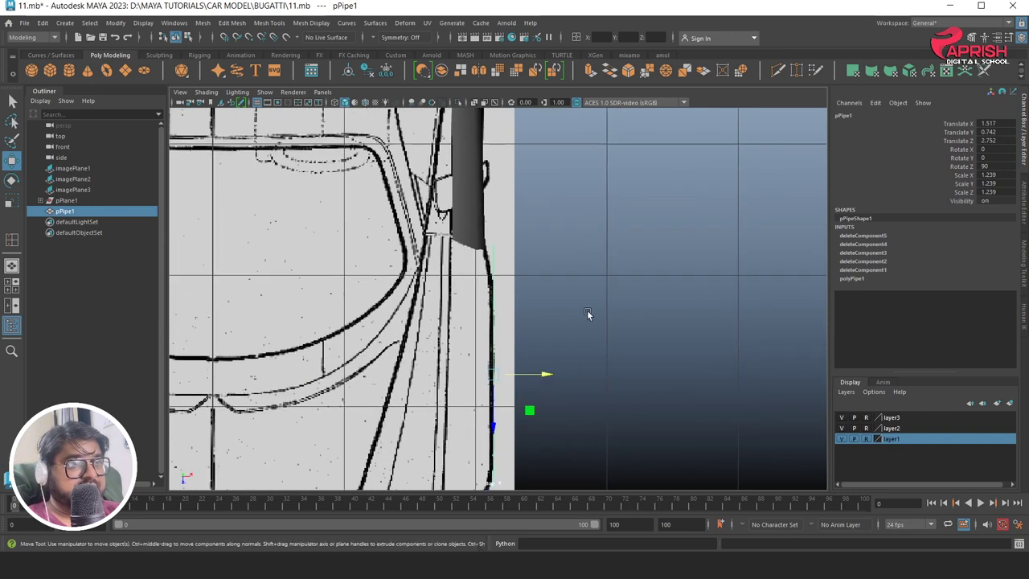
middle_click_drag(535, 401, 539, 363, "alt")
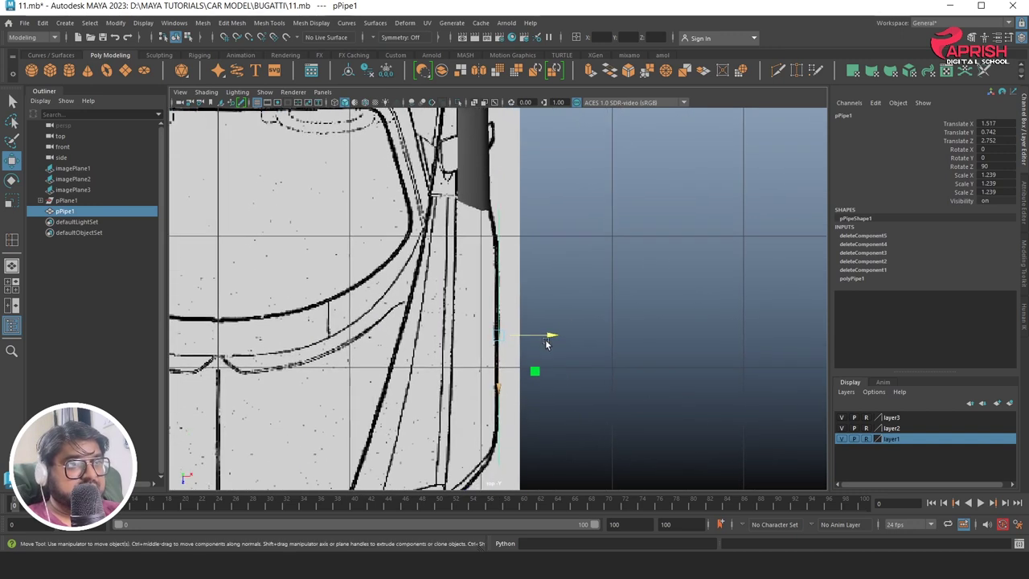
left_click_drag(541, 330, 543, 332)
In the maximized side view, delete the lowest face at the arch's left end
key("space")
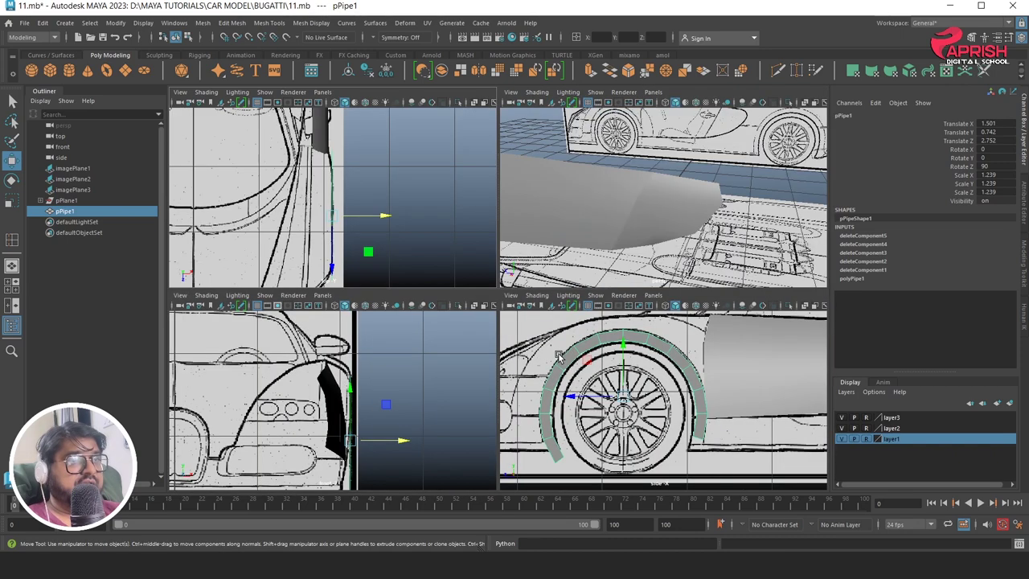
key("space")
scroll(514, 423, "up", 3)
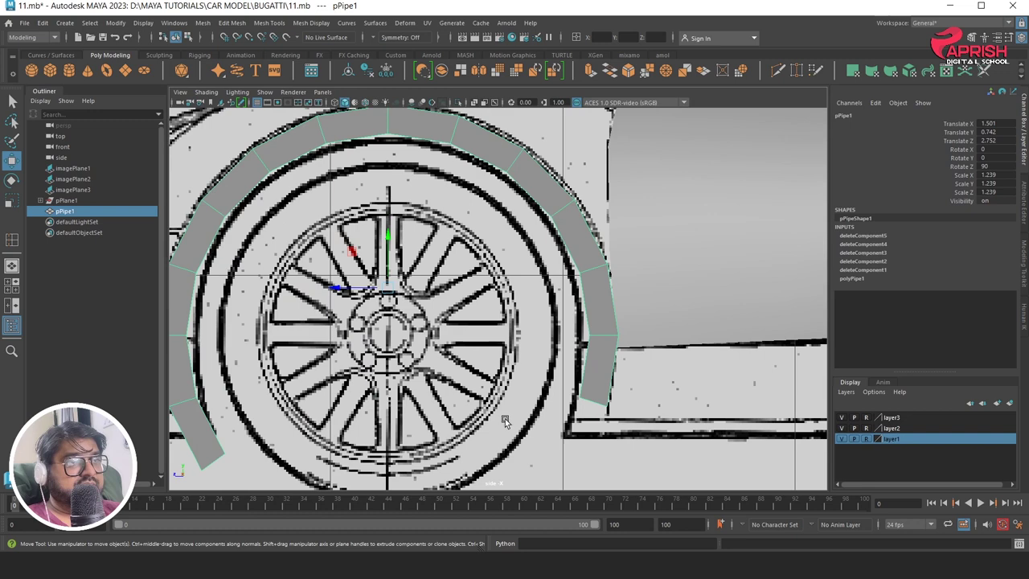
right_click_drag(604, 277, 643, 260)
left_click(599, 368)
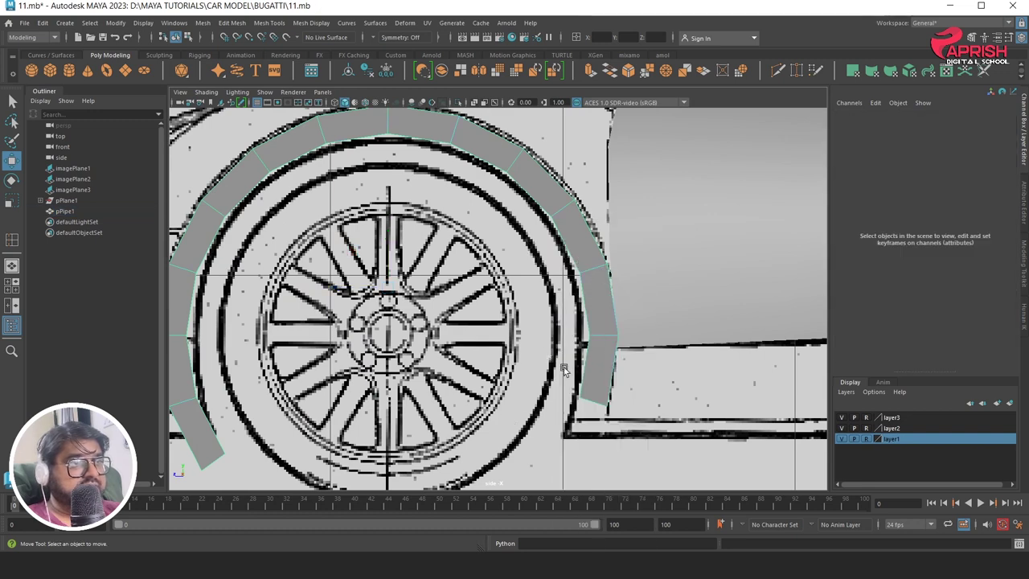
left_click(659, 414)
middle_click_drag(325, 434, 486, 408, "alt")
left_click(355, 405)
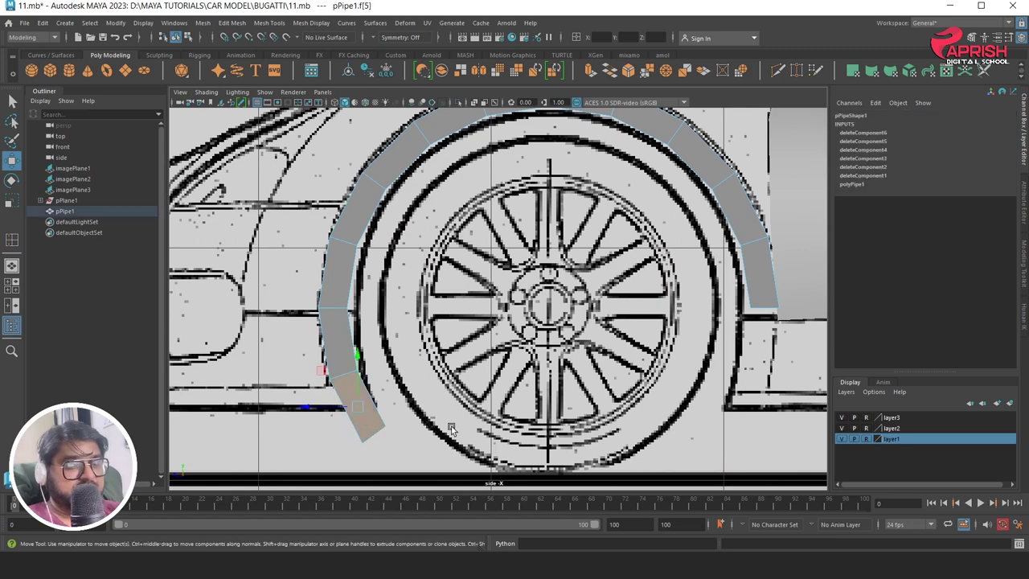
key("Delete")
Bring the arch's right end into view and select a corner vertex in vertex mode
left_click(338, 373)
scroll(346, 380, "up", 2)
scroll(349, 376, "up", 2)
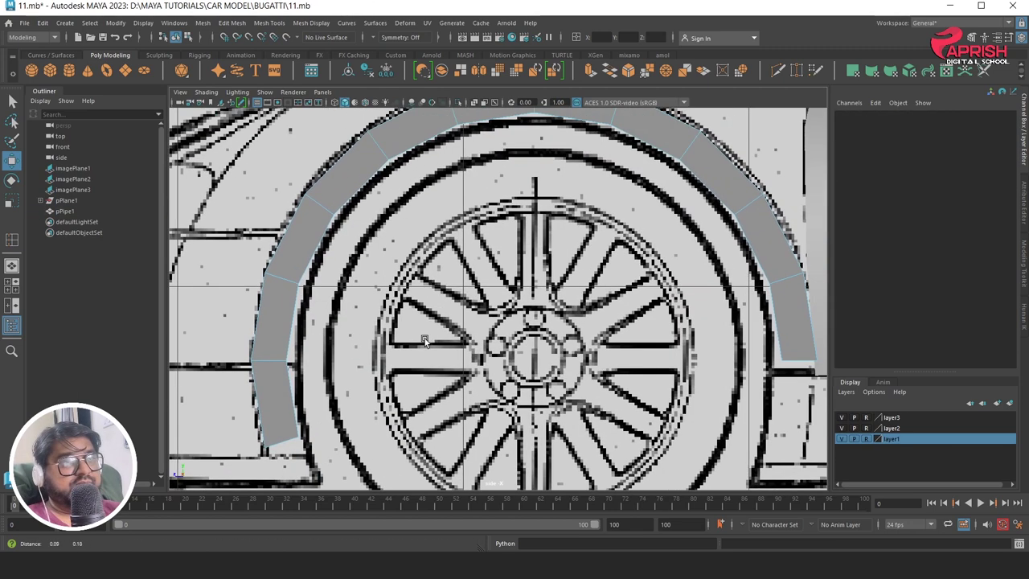
middle_click_drag(350, 376, 221, 368, "alt")
middle_click_drag(447, 355, 383, 354, "alt")
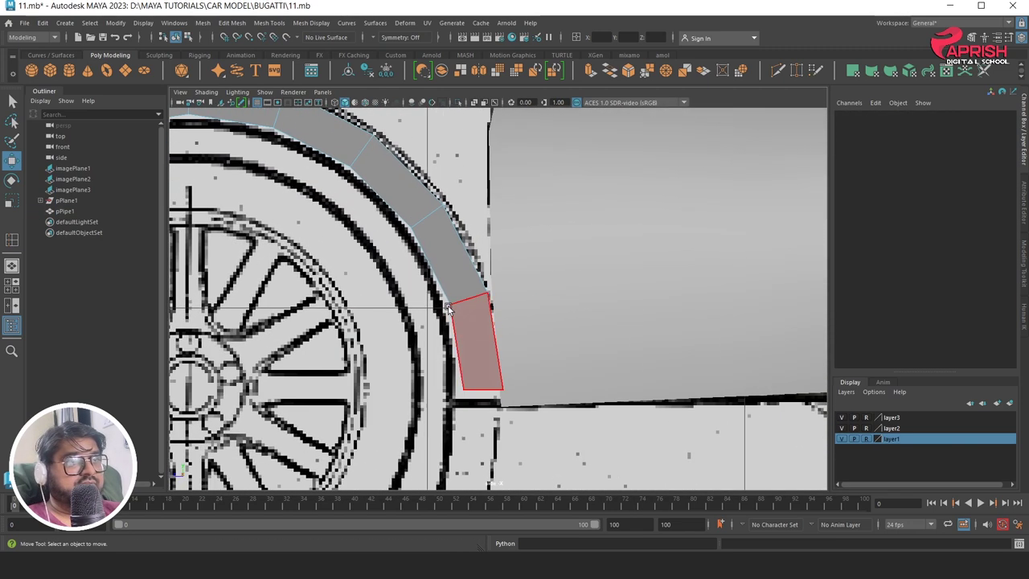
right_click(450, 245)
left_click(398, 245)
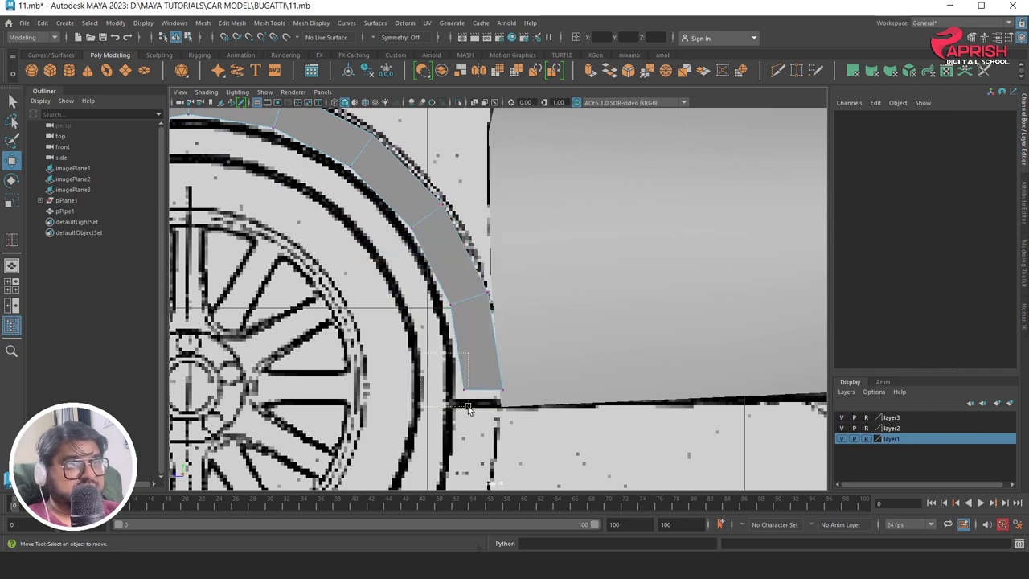
left_click_drag(446, 378, 488, 401)
Move the arch's lower corner vertices onto the blueprint's body line
middle_click_drag(412, 392, 397, 391)
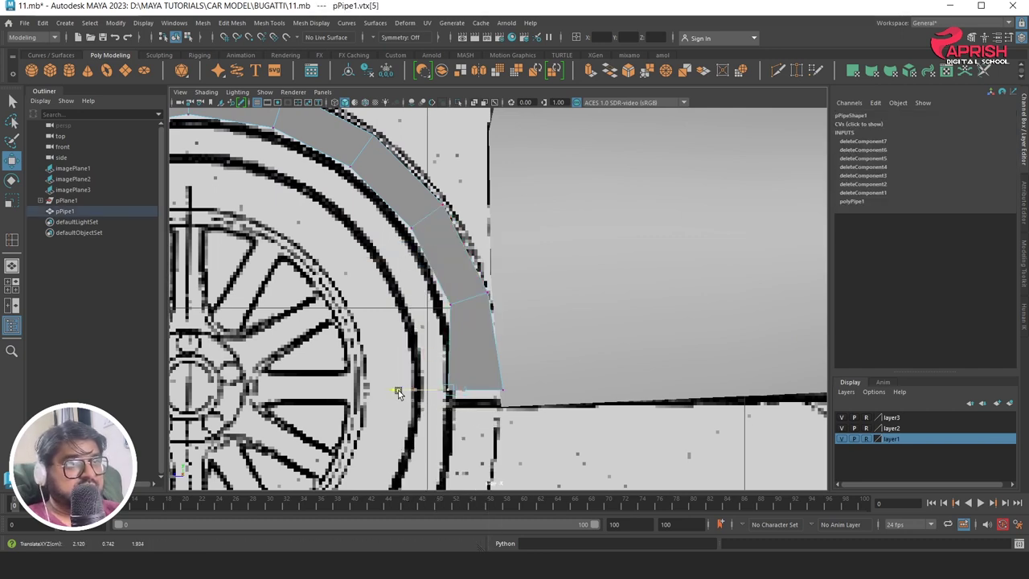
left_click(502, 390)
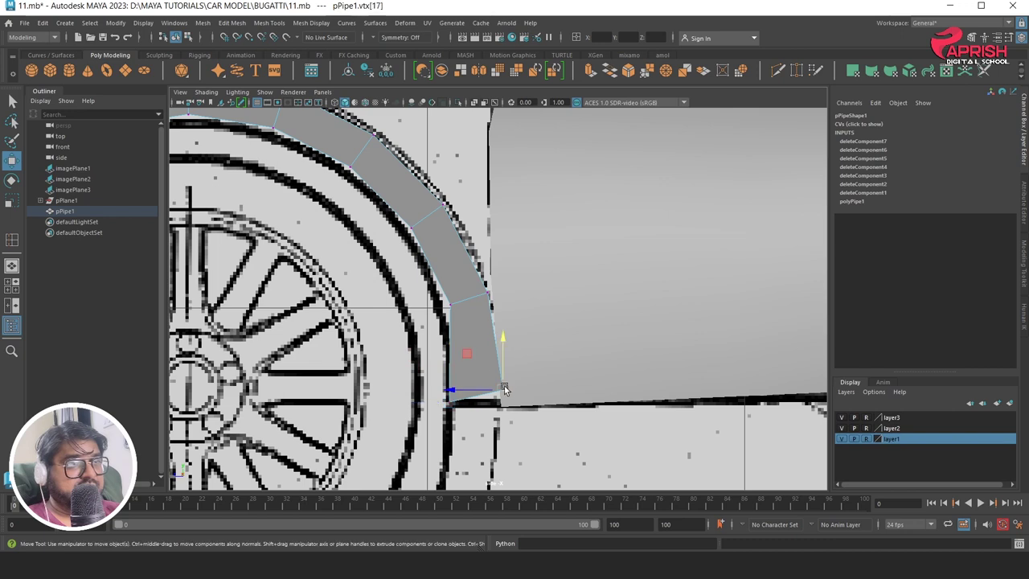
middle_click_drag(504, 387, 498, 404)
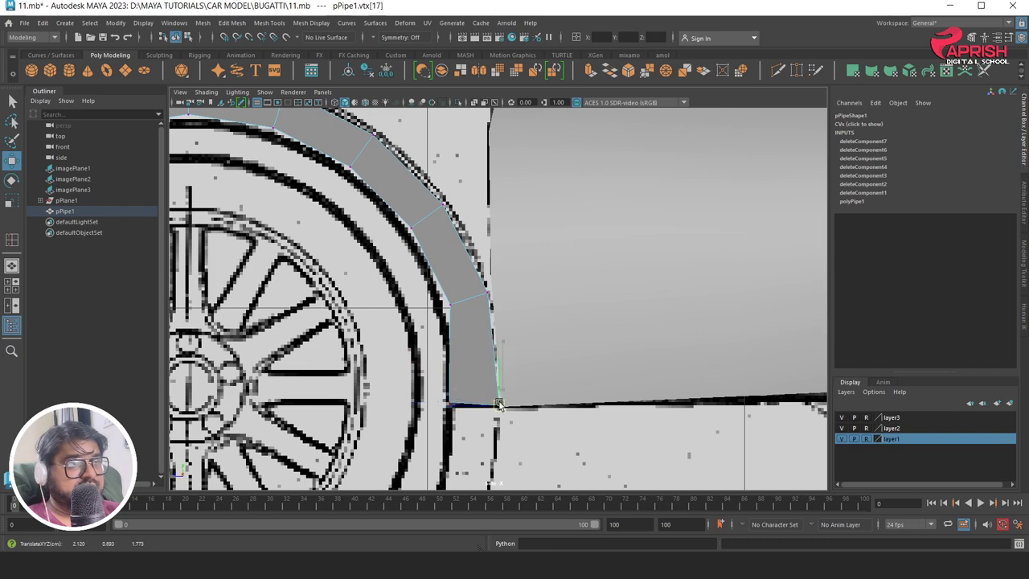
left_click(434, 302)
mouse_move(410, 313)
middle_mouse_down()
mouse_move(398, 309)
mouse_move(417, 341)
middle_mouse_up()
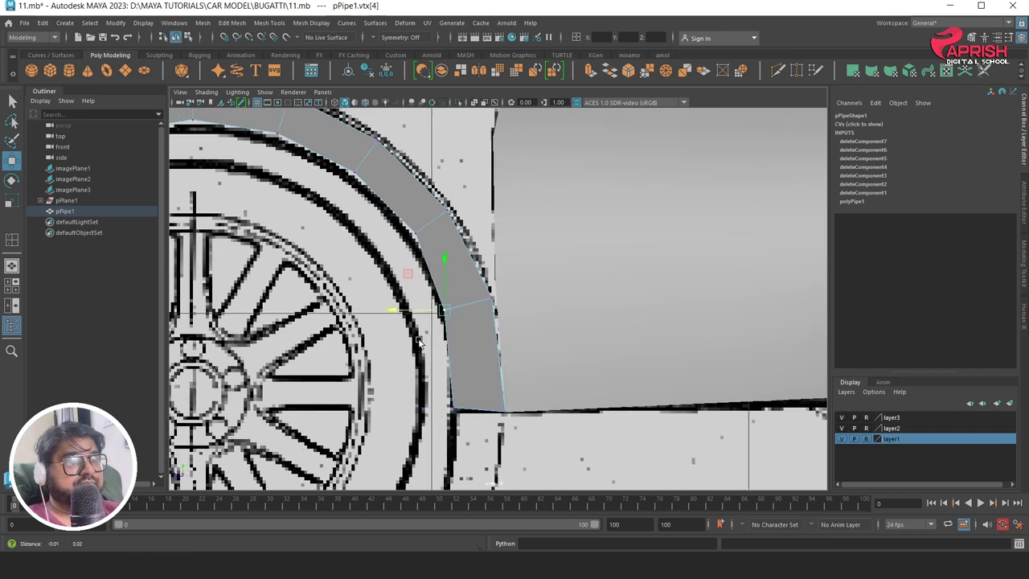
Align the vertices along the top and inner edge of the arch to the fender outline
scroll(417, 342, "down", 1)
left_click(436, 324)
mouse_move(404, 309)
left_mouse_down()
mouse_move(394, 311)
mouse_move(336, 217)
mouse_move(395, 275)
left_mouse_up()
scroll(389, 287, "up", 2)
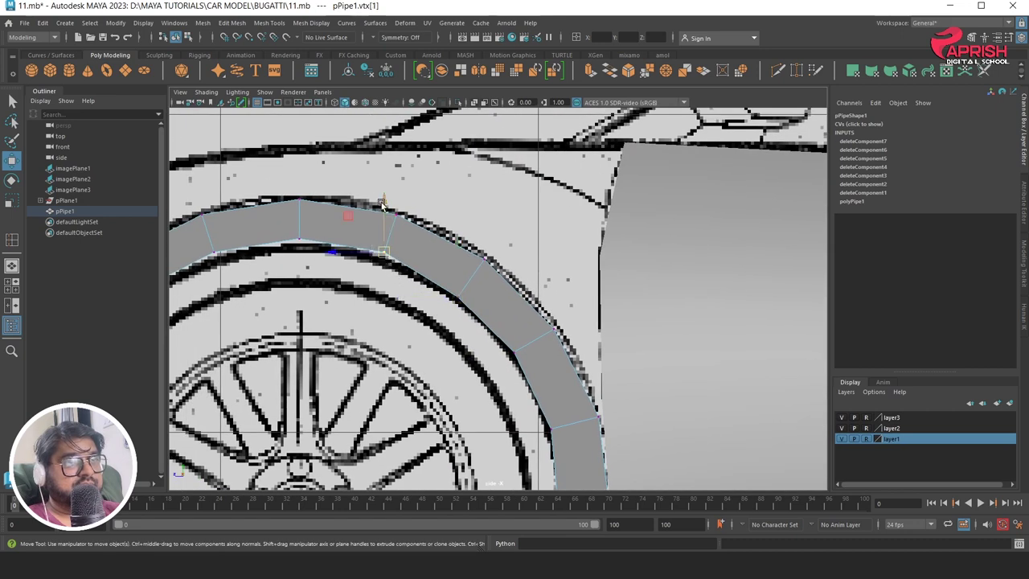
middle_click_drag(337, 265, 484, 297, "alt")
mouse_move(434, 258)
left_mouse_down()
mouse_move(474, 295)
mouse_move(447, 278)
left_mouse_up()
middle_click_drag(373, 301, 454, 305, "alt")
left_click_drag(426, 273, 454, 304)
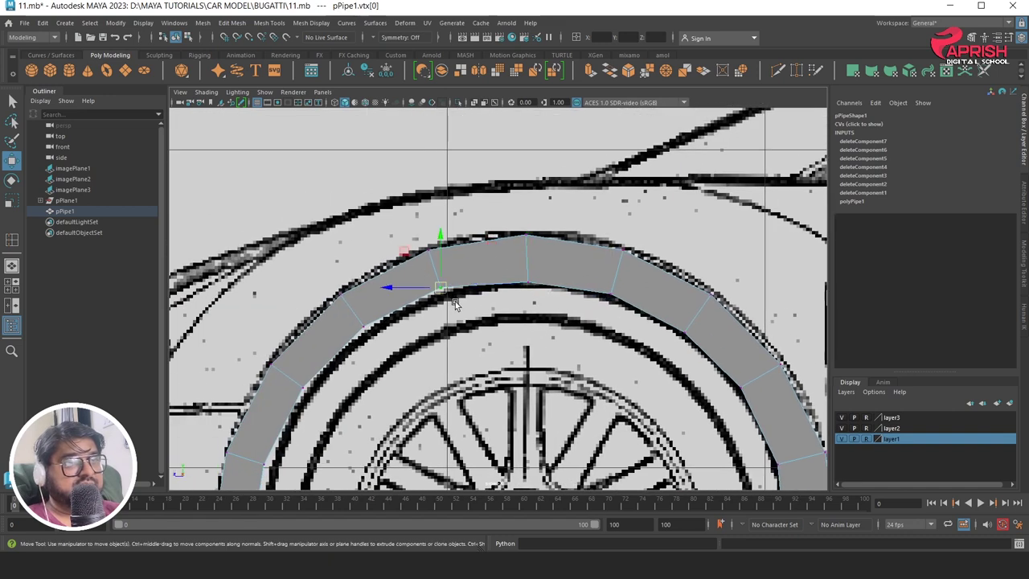
left_click_drag(378, 280, 475, 323)
middle_click_drag(360, 339, 431, 306, "alt")
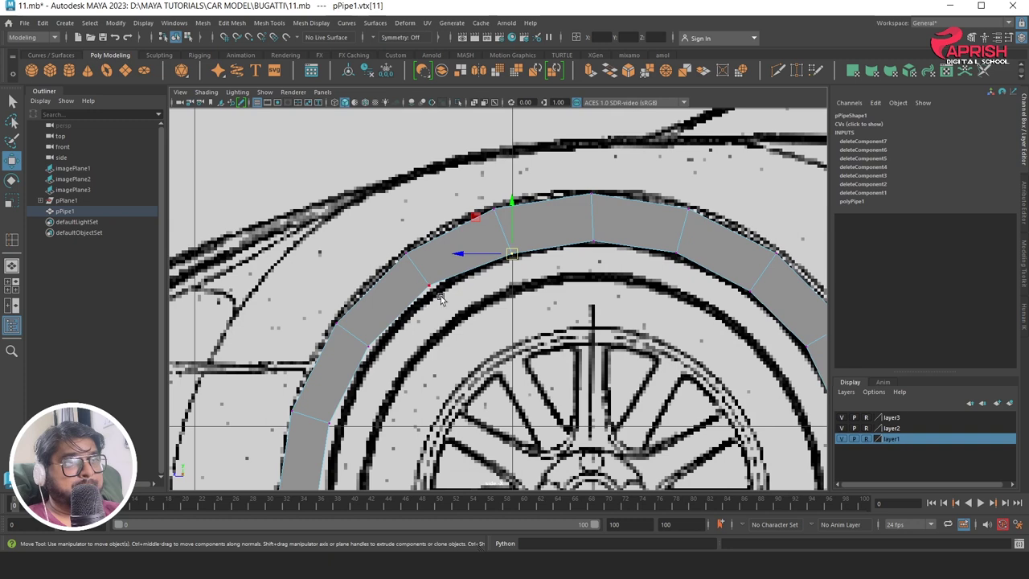
left_click_drag(430, 287, 438, 297)
Align the front leg's inner, middle and bottom vertices to the arch outline and sill line
middle_click_drag(437, 297, 463, 249, "alt")
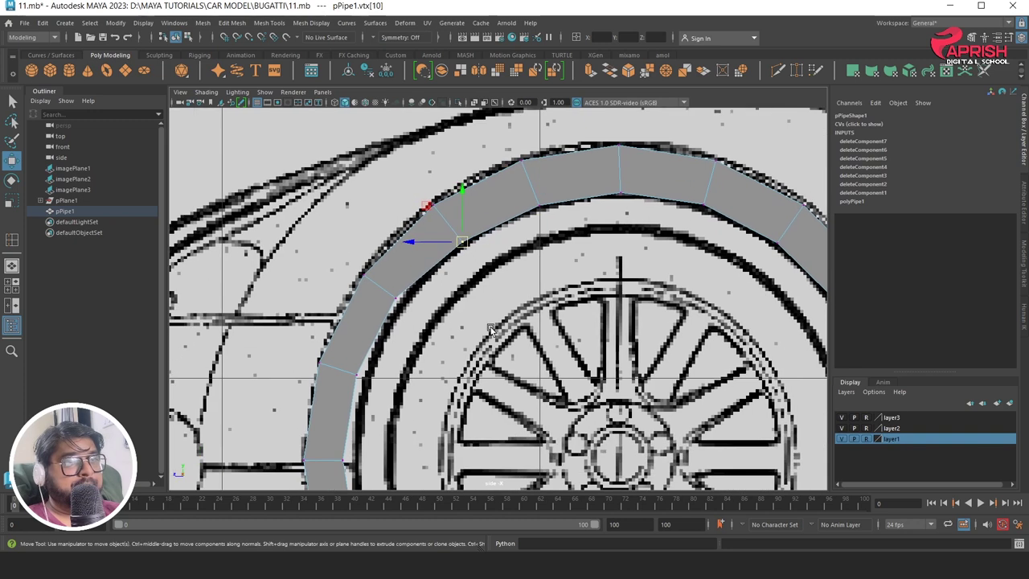
left_click(393, 299)
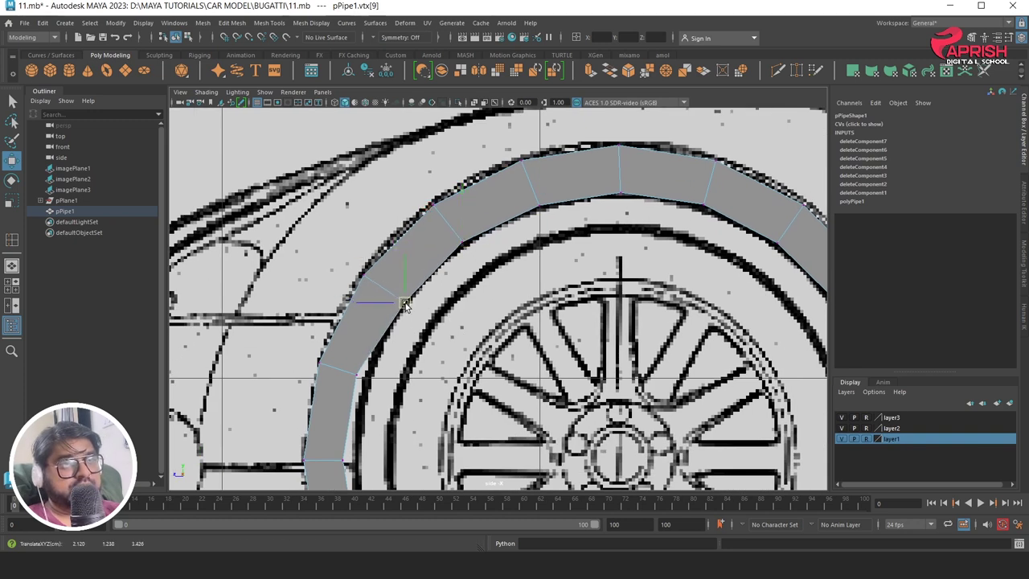
middle_click_drag(394, 304, 340, 208, "alt")
left_click(303, 272)
left_click_drag(304, 273, 314, 274)
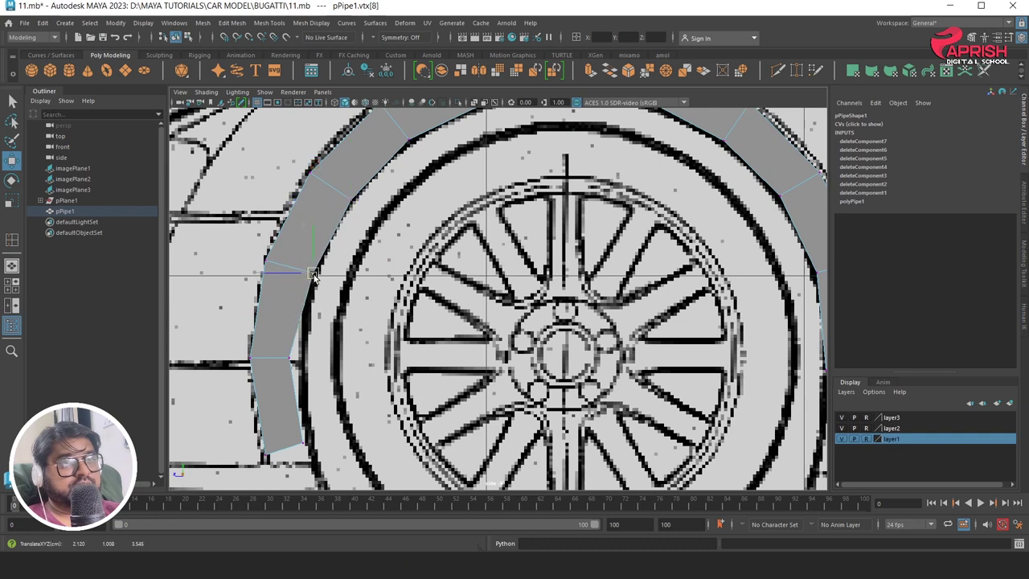
left_click(287, 289)
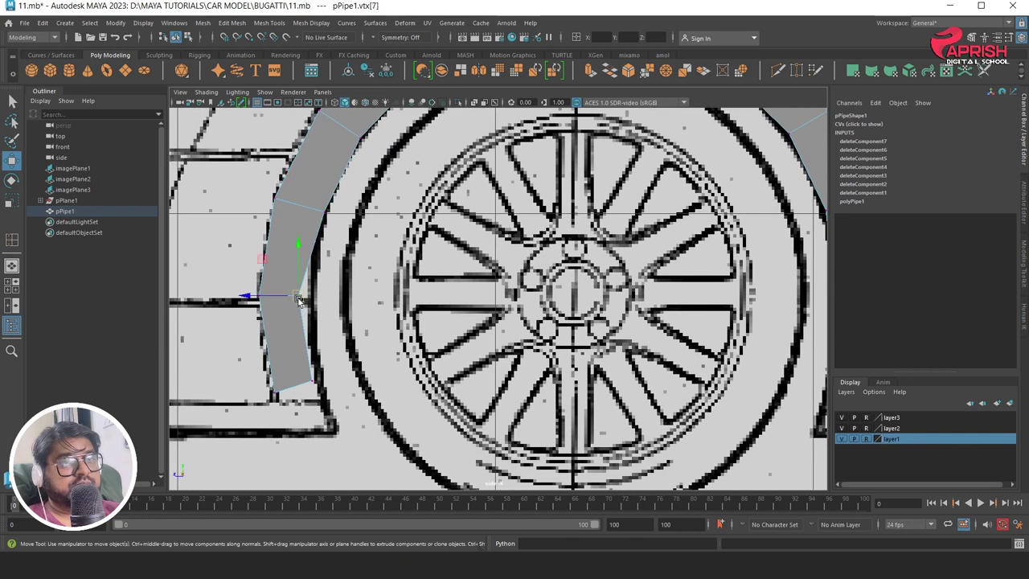
left_click_drag(297, 296, 311, 299)
middle_click_drag(318, 389, 280, 394)
left_click(272, 400)
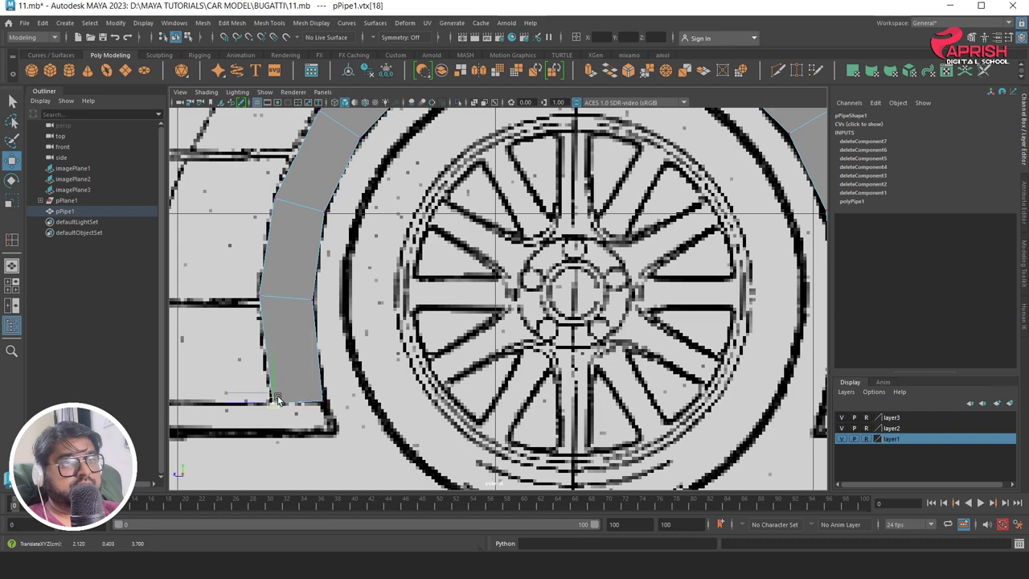
scroll(305, 352, "down", 2)
scroll(401, 358, "down", 2)
scroll(482, 366, "down", 2)
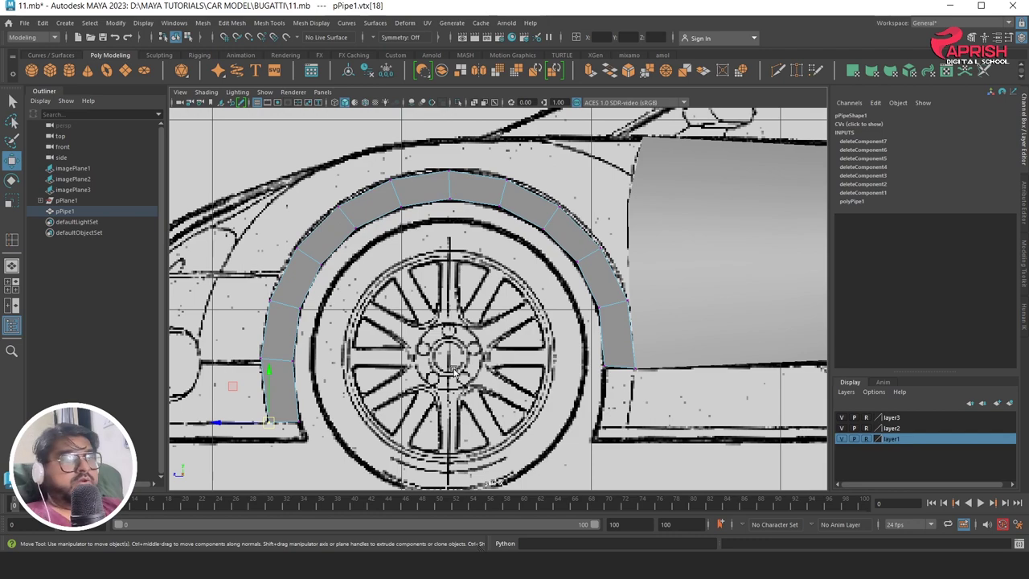
In the maximized top view, move the lower end vertex along X onto the body outline
key("space")
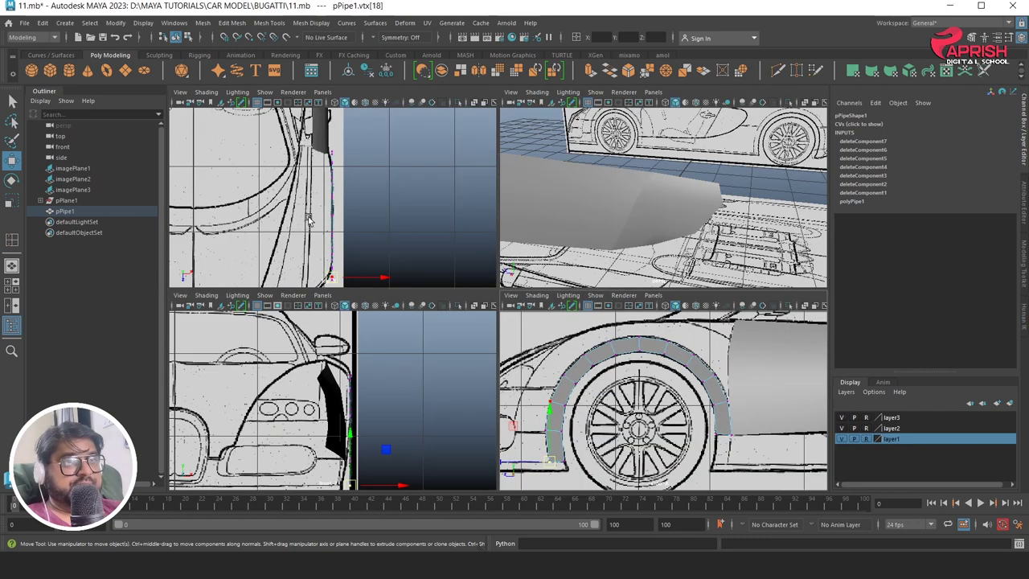
key("space")
key("f")
scroll(613, 386, "up", 3)
scroll(613, 385, "up", 2)
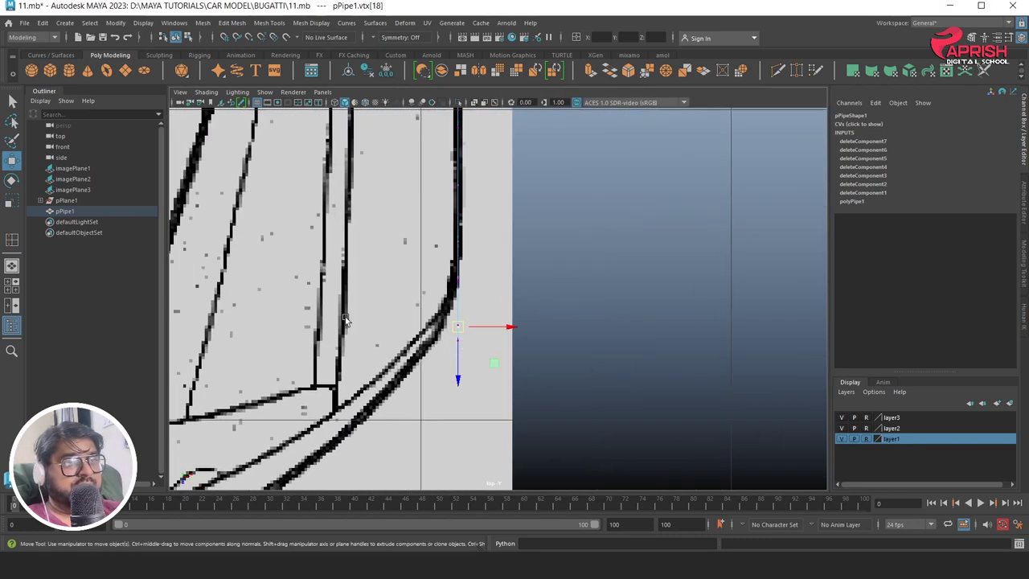
scroll(585, 386, "up", 2)
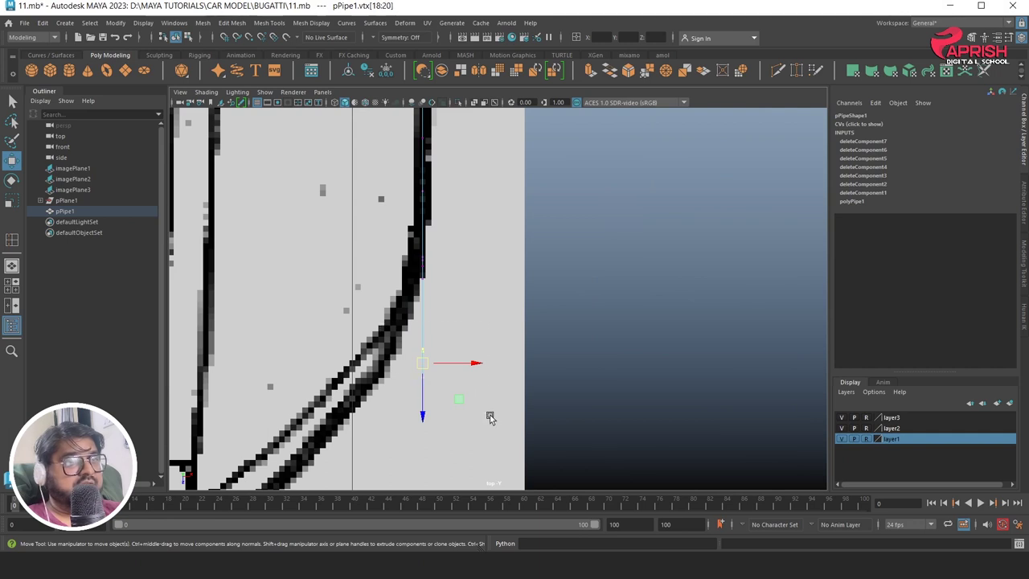
left_click_drag(474, 362, 441, 356)
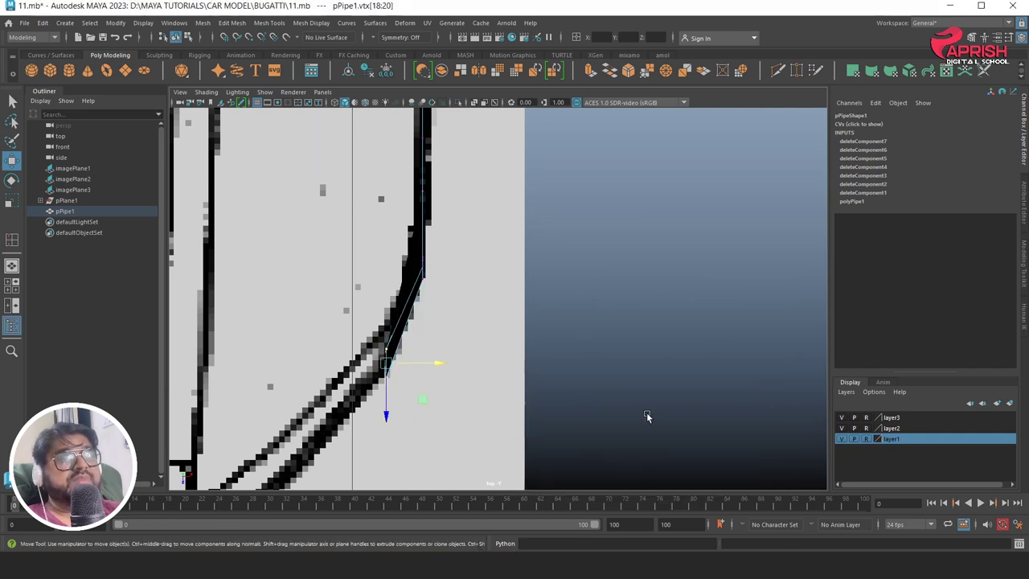
Return to the side view and select the front leg's bottom vertices
key("space")
key("space")
scroll(539, 359, "up", 2)
scroll(538, 359, "up", 1)
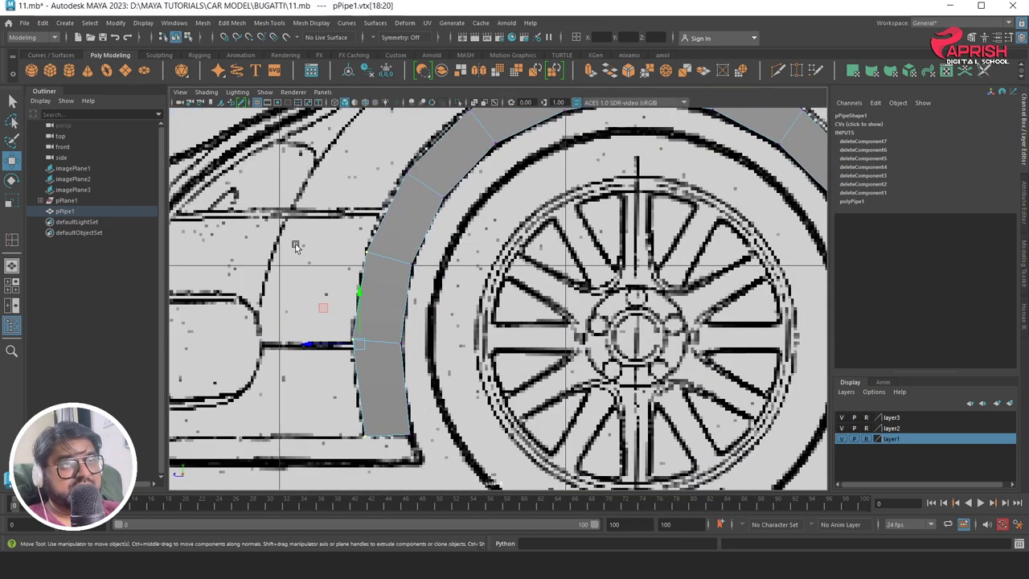
left_click_drag(291, 240, 376, 448)
key("space")
key("space")
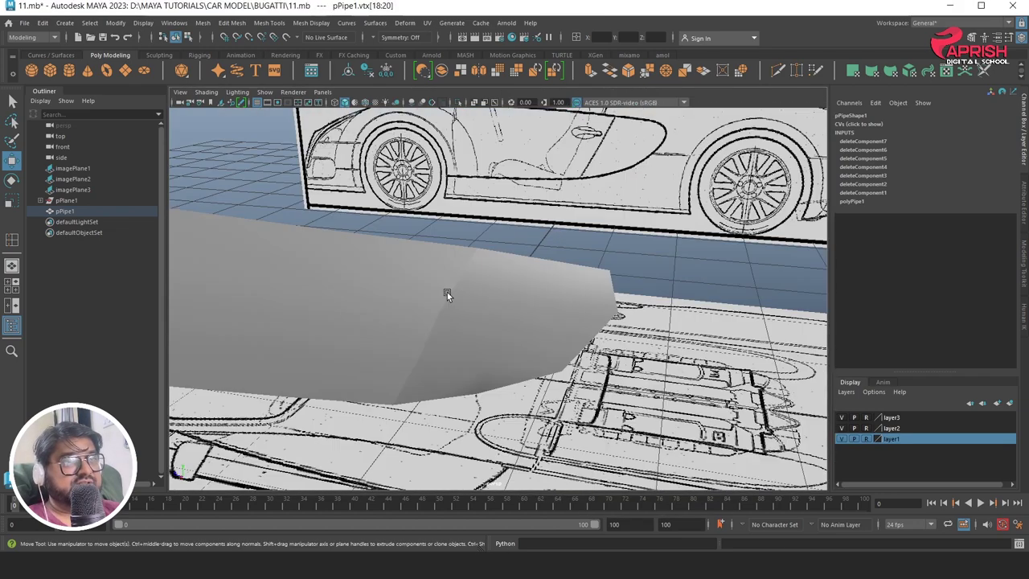
Lower the front leg's single bottom vertex slightly in the perspective view
mouse_move(447, 292)
left_mouse_down("alt")
mouse_move(496, 291)
mouse_move(301, 296)
mouse_move(501, 319)
mouse_move(440, 325)
left_mouse_up("alt")
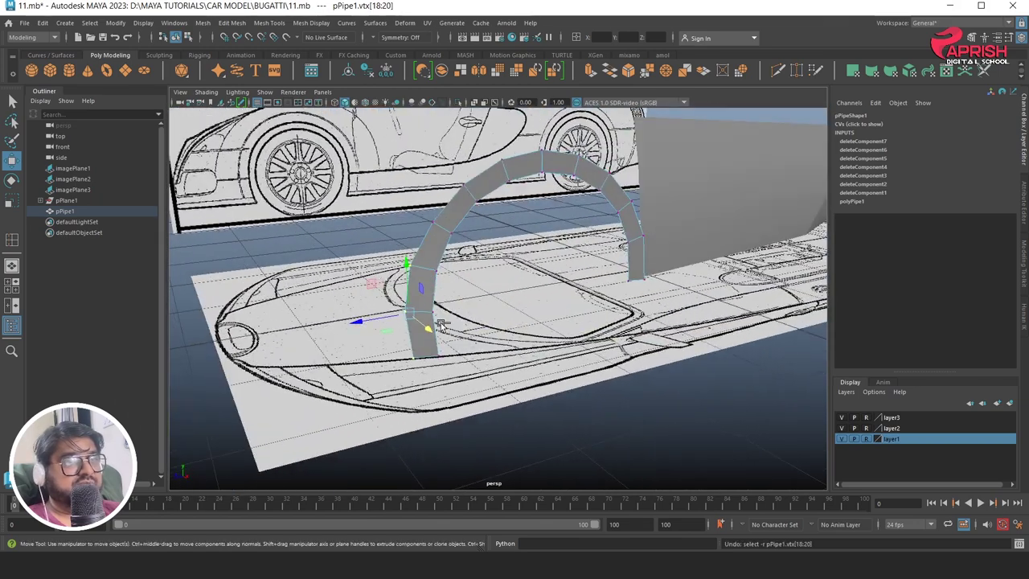
left_click(441, 324)
left_click(440, 324)
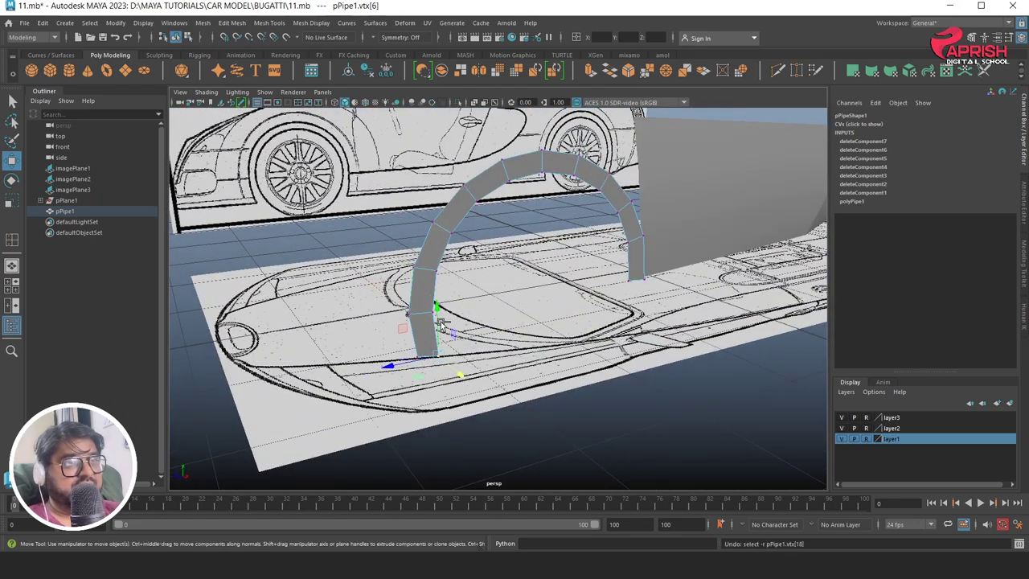
middle_click_drag(441, 325, 442, 325)
In the side view, pull the leg's lower vertices down onto the arch outline and return to Object Mode
key("space")
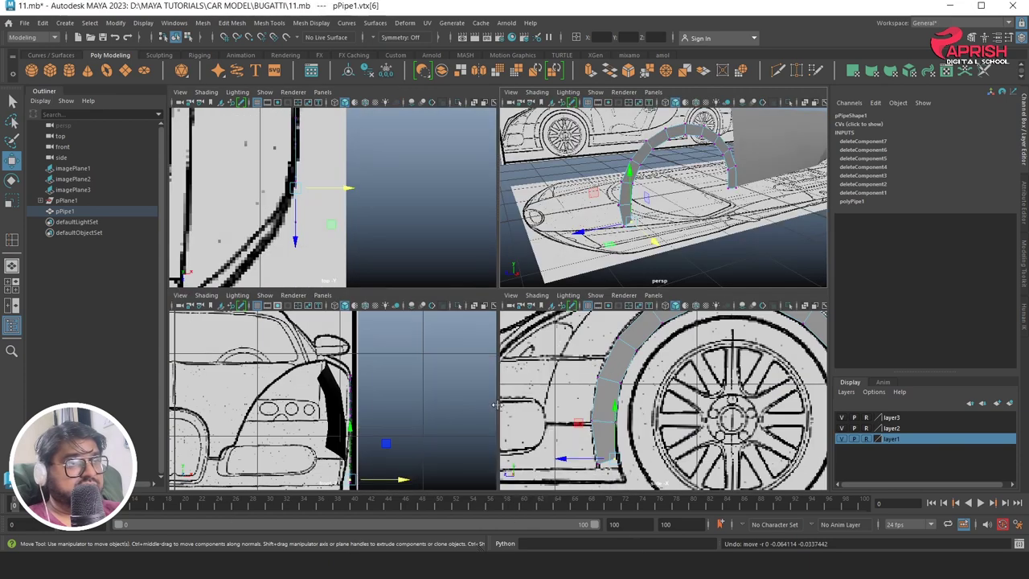
key("space")
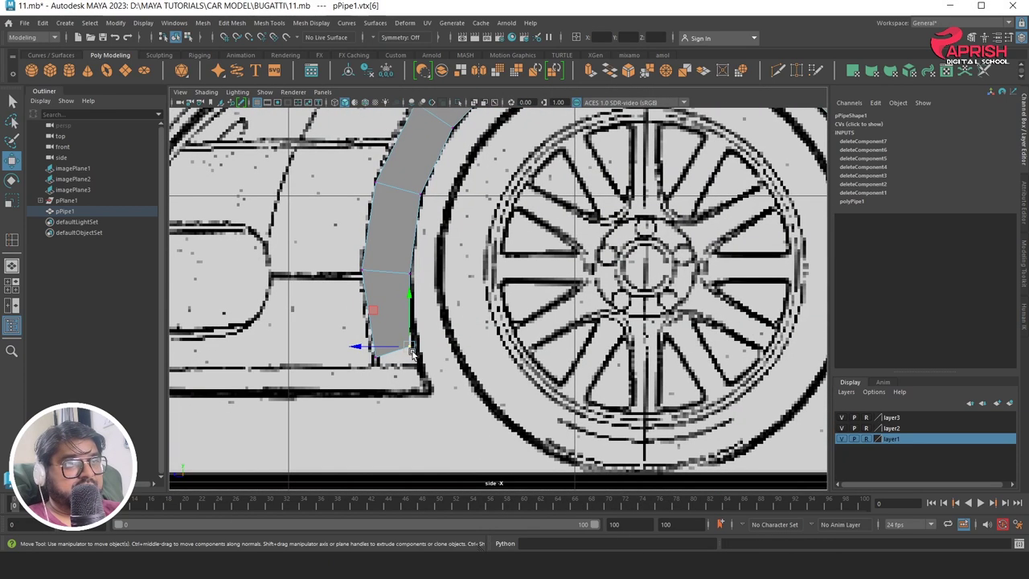
left_click_drag(418, 364, 419, 370)
left_click(372, 359)
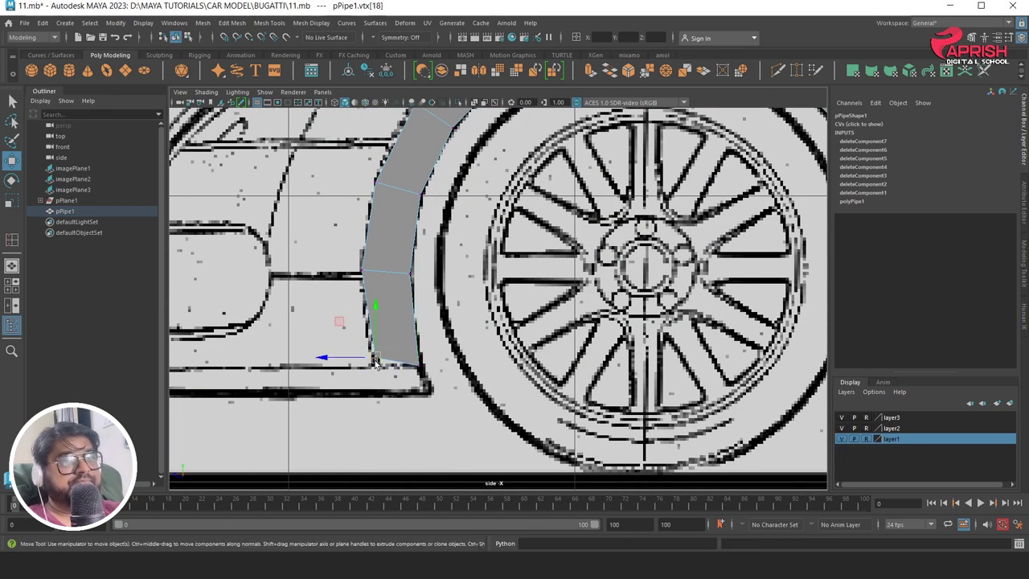
left_click(411, 274)
left_click(362, 275)
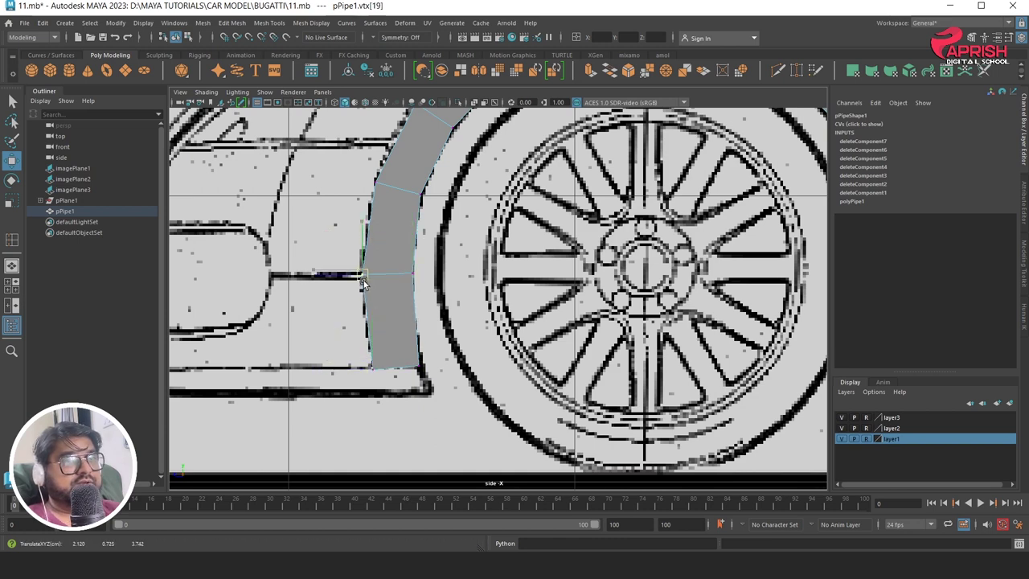
scroll(357, 305, "down", 5)
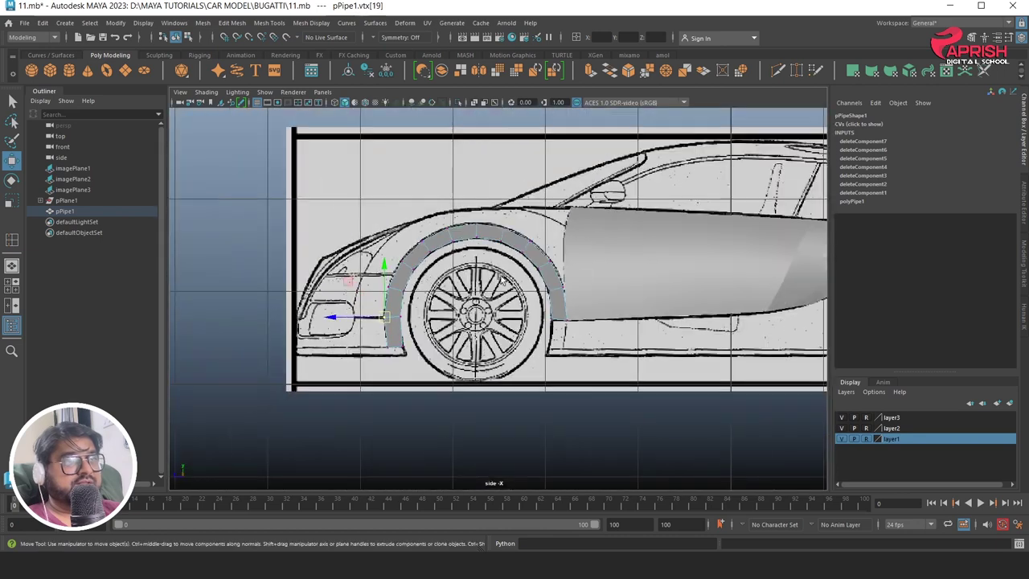
right_click_drag(507, 219, 544, 220)
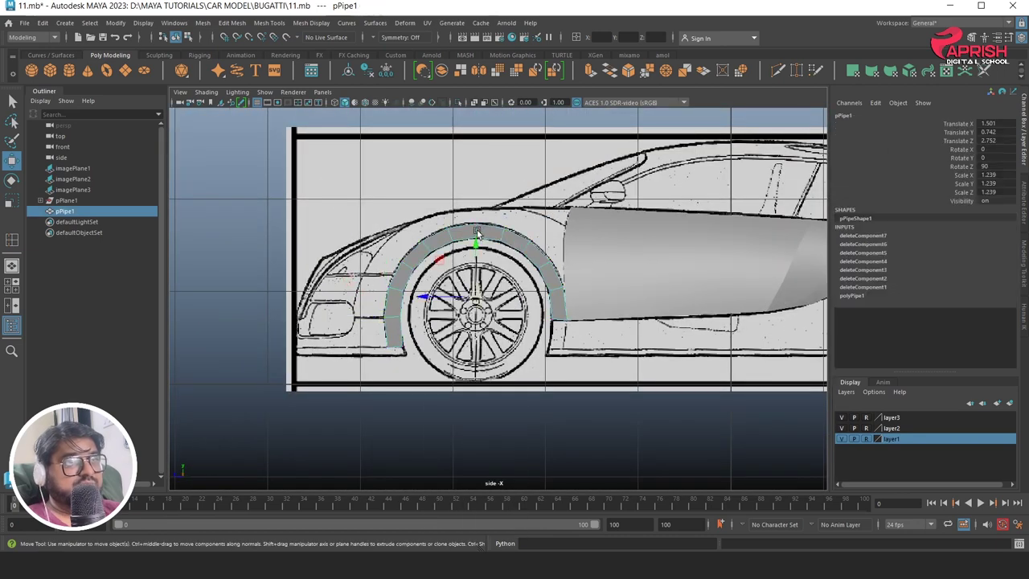
scroll(543, 222, "up", 1)
scroll(543, 222, "up", 2)
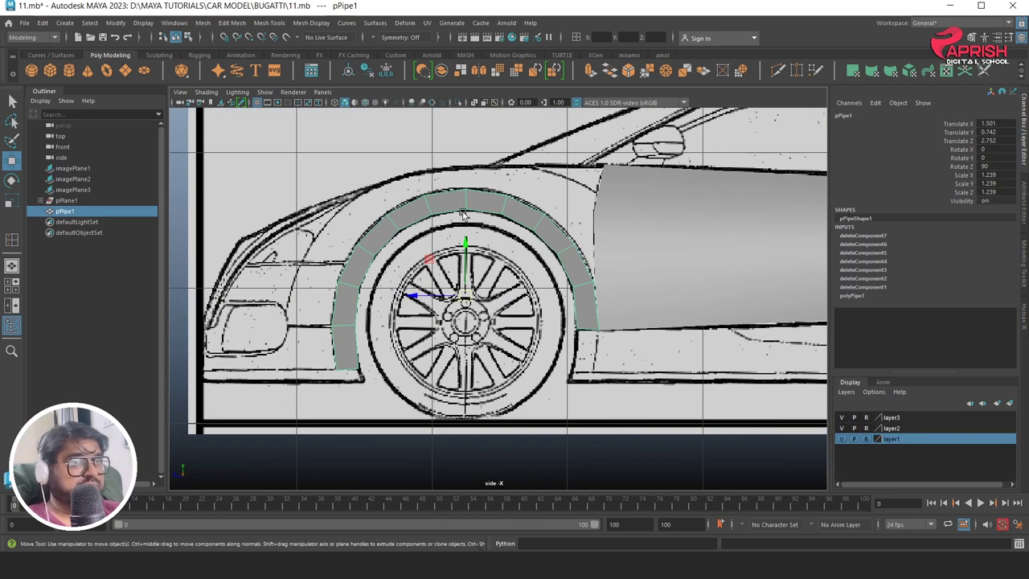
Assign the existing blinn1 material to the fender arch pPipe1, then deselect it
right_click_drag(456, 199, 474, 487)
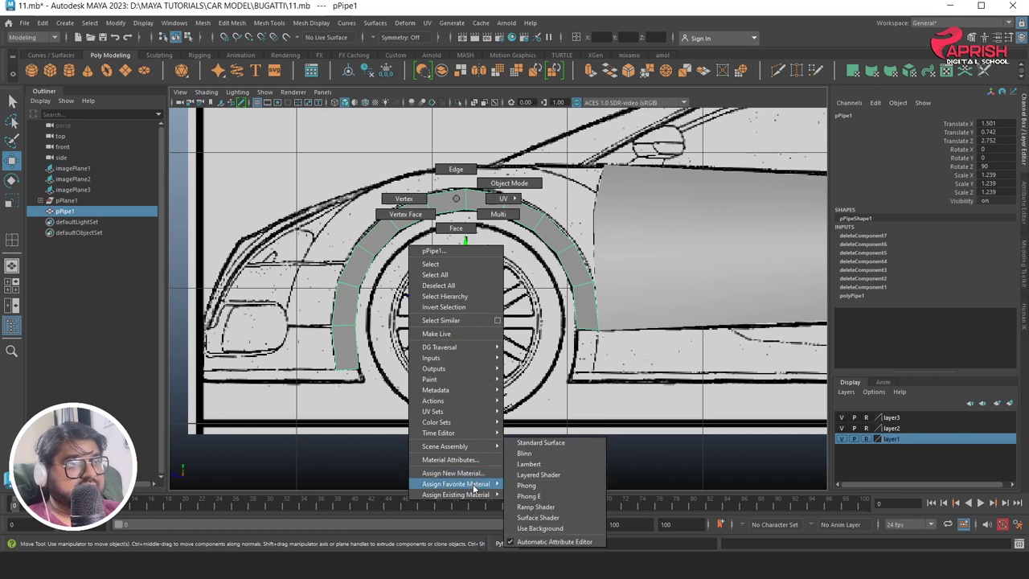
mouse_move(456, 494)
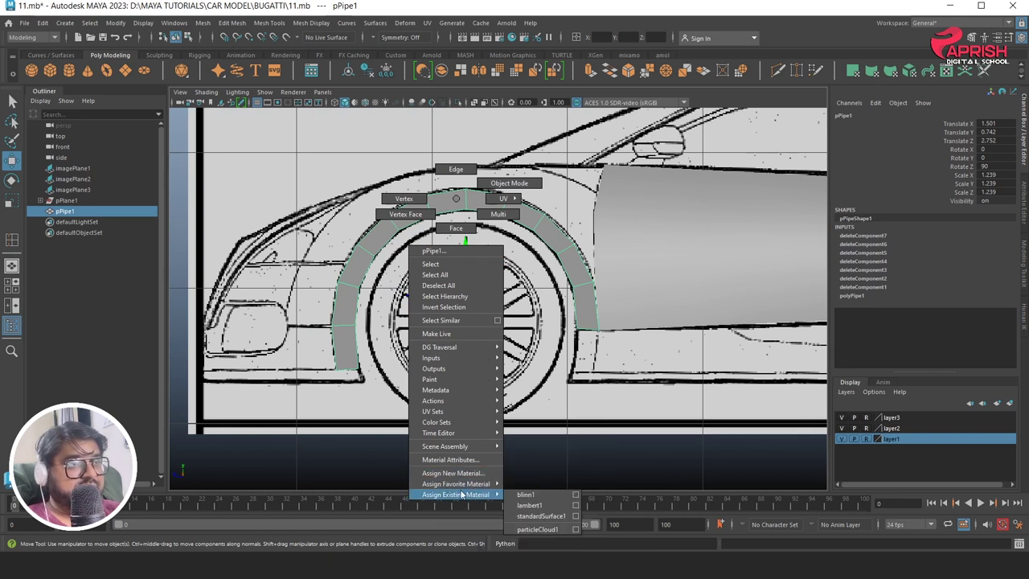
left_click(523, 495)
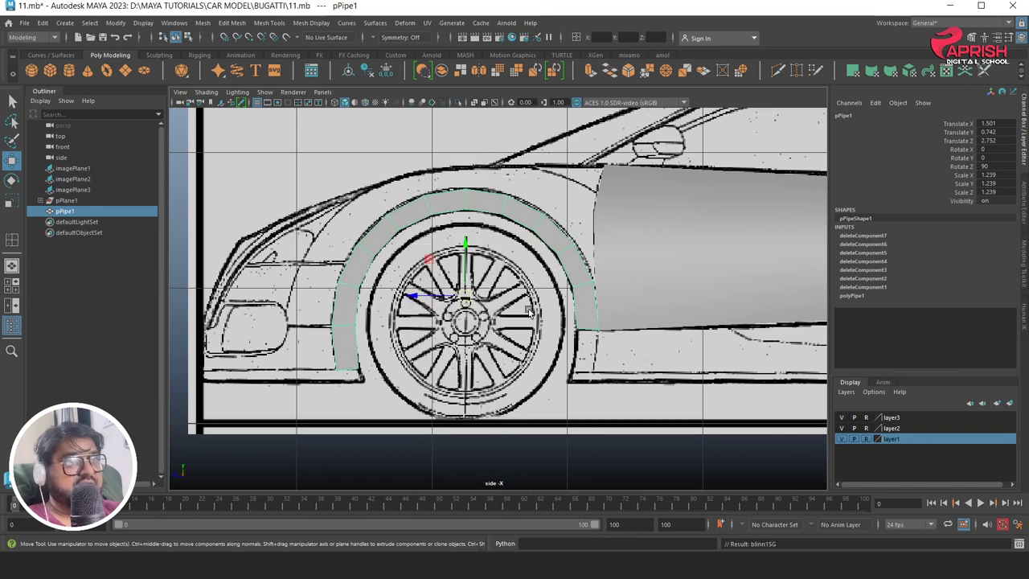
left_click(528, 311)
scroll(406, 154, "up", 2)
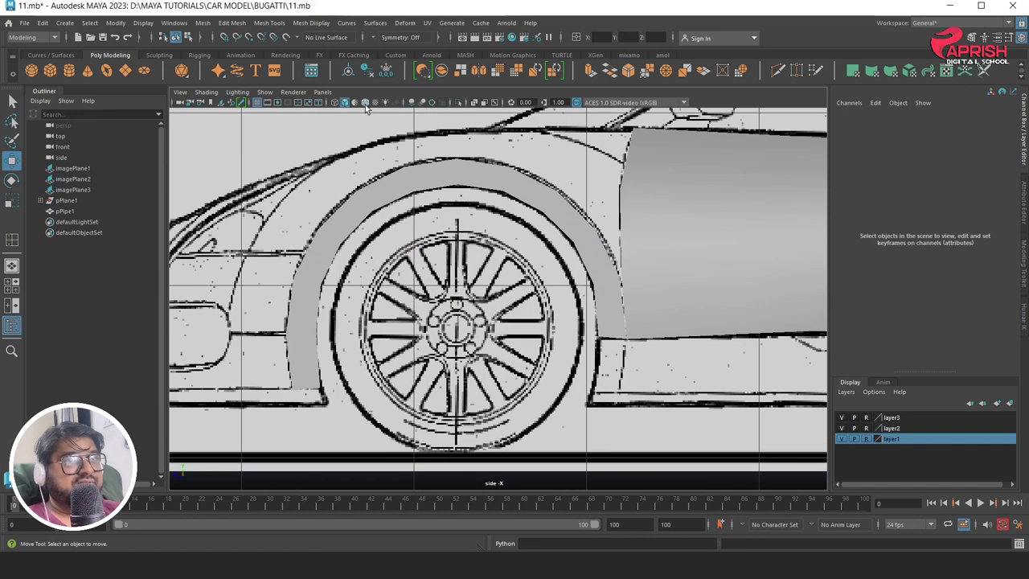
Show wireframe on shaded and nudge the fender vertices beside the body panel into place
left_click(365, 104)
middle_click_drag(576, 279, 418, 281, "alt")
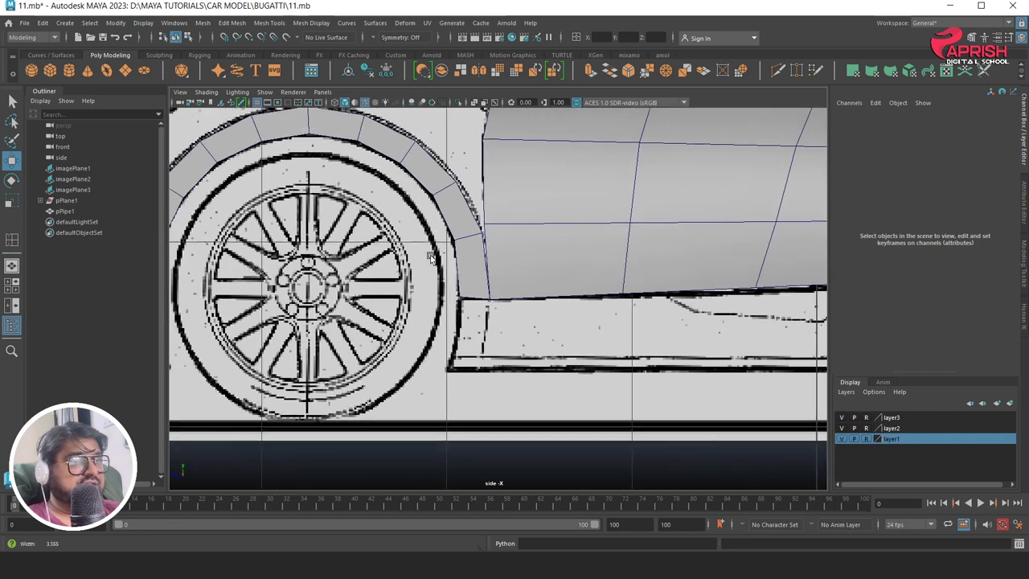
scroll(459, 287, "up", 3)
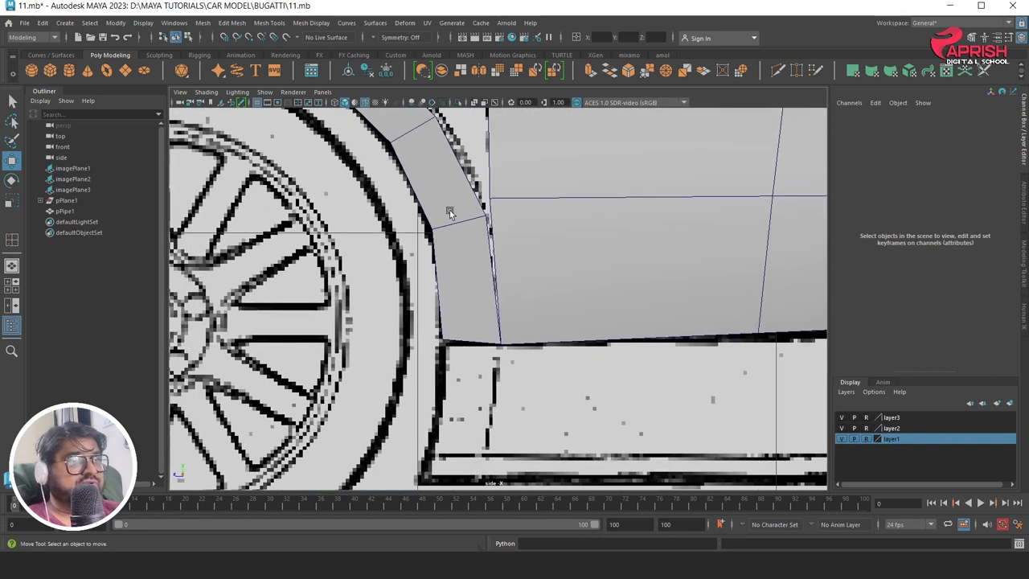
middle_click_drag(449, 211, 461, 270, "alt")
right_click_drag(442, 245, 391, 254)
left_click(506, 279)
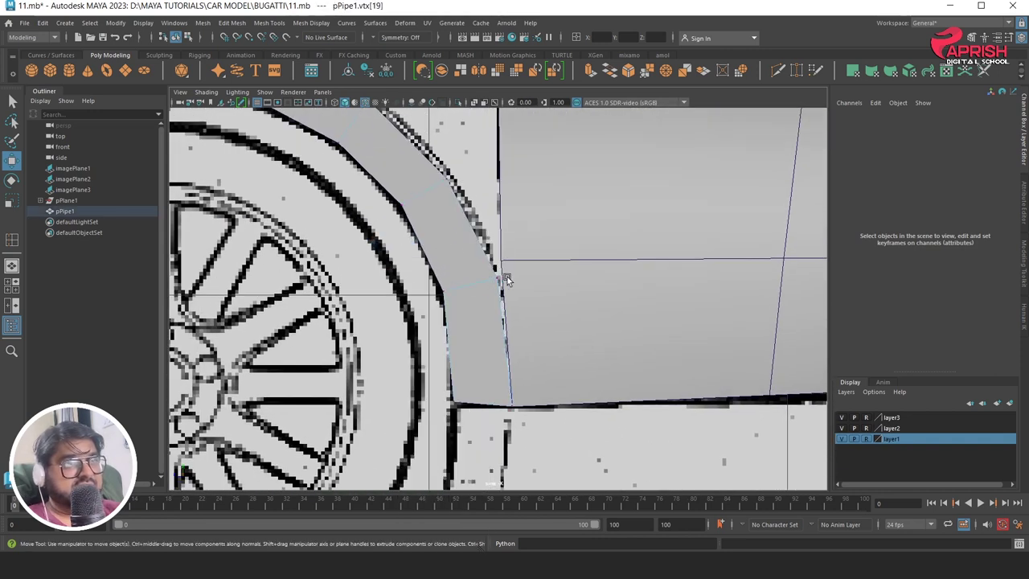
left_click_drag(500, 302, 502, 259)
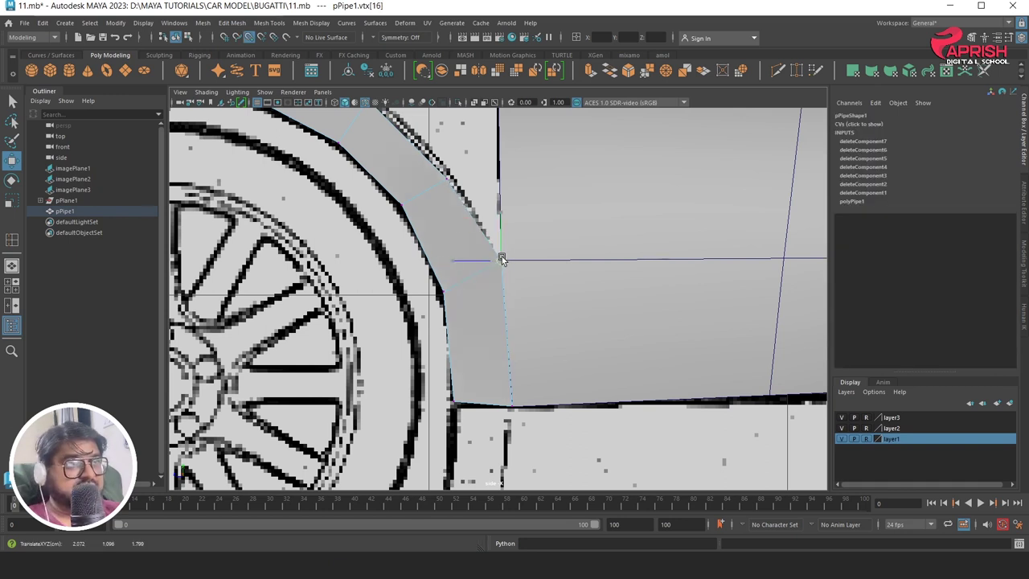
left_click(440, 289)
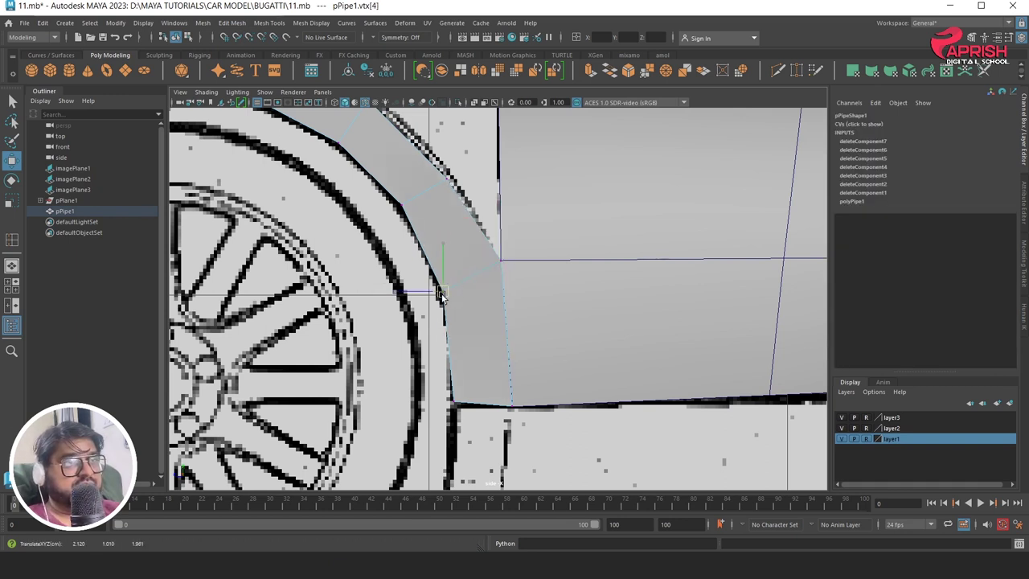
left_click_drag(440, 289, 436, 282)
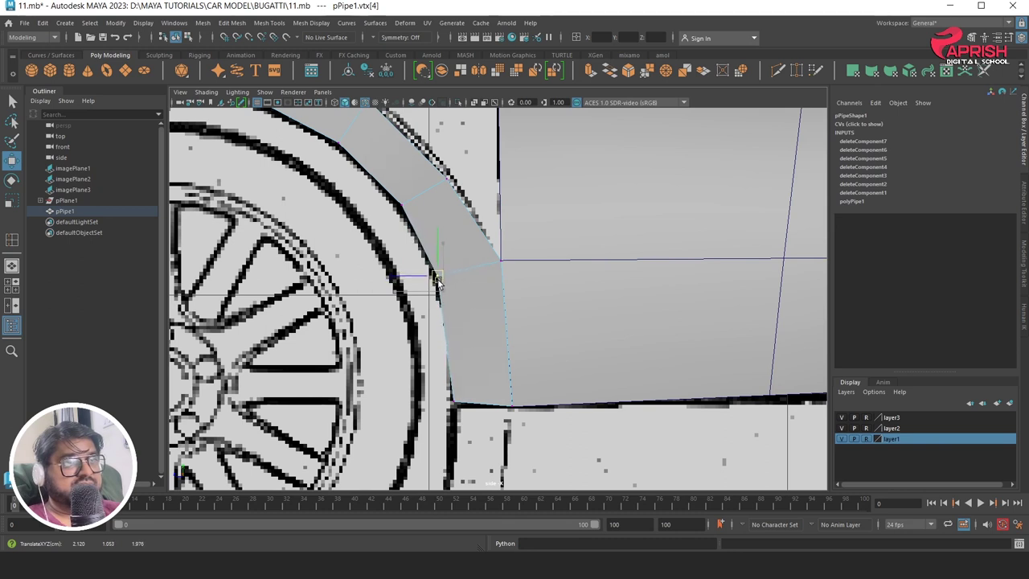
left_click(453, 403)
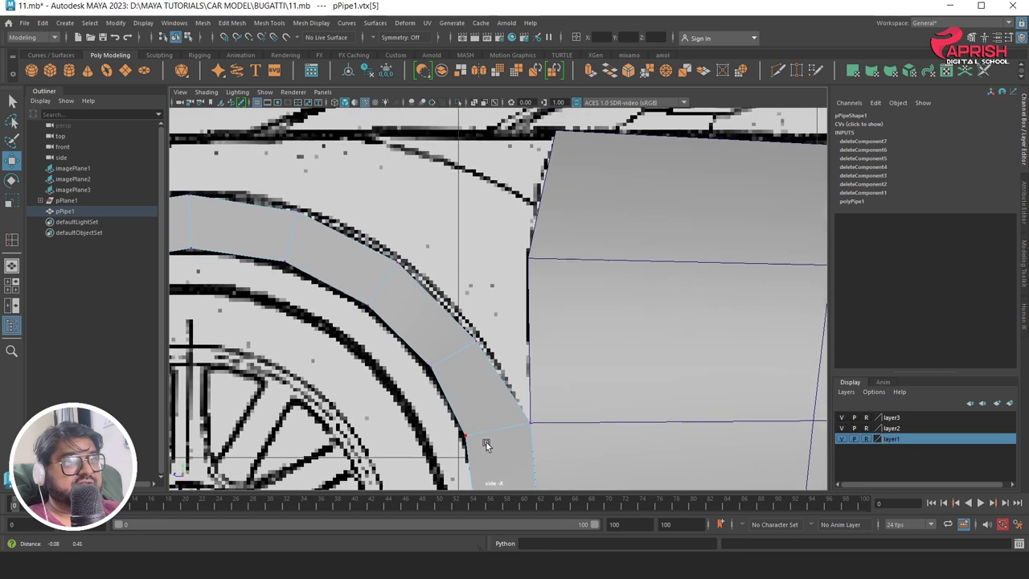
Select the five consecutive top edges along the fender arch in edge mode
middle_click_drag(457, 306, 584, 336, "alt")
scroll(498, 295, "down", 2)
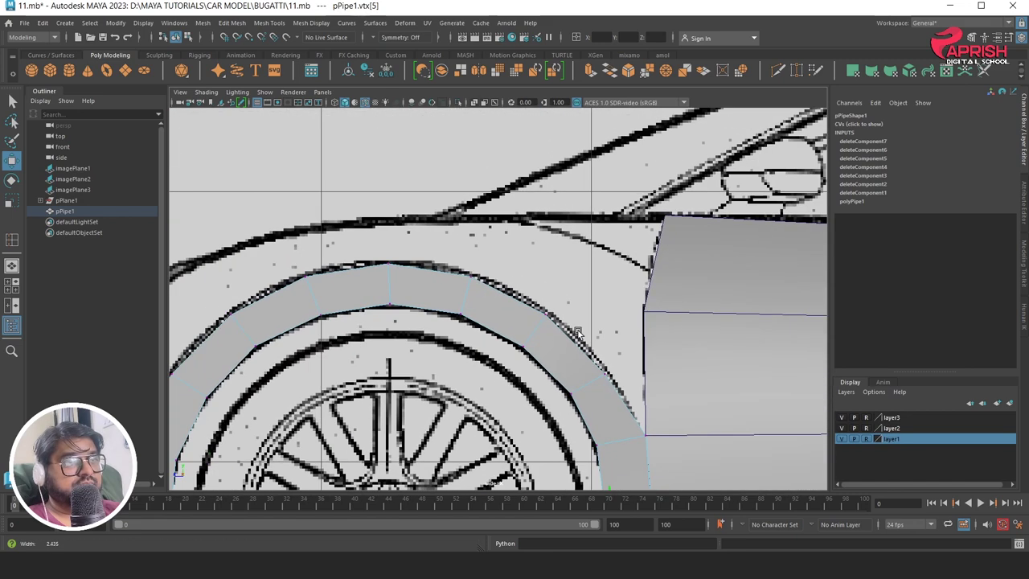
right_click_drag(427, 289, 420, 217)
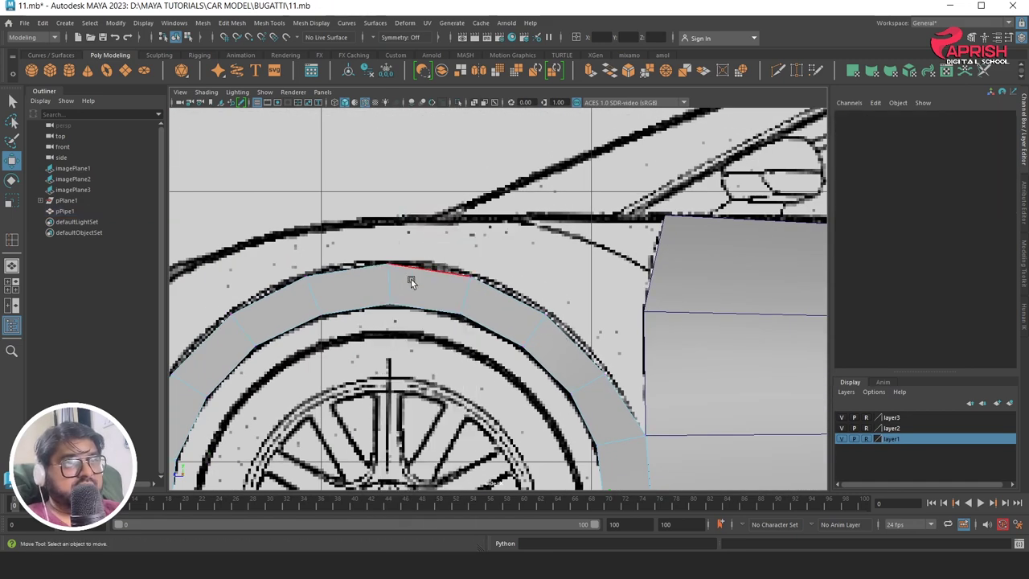
left_click(416, 273)
left_click(513, 298, "shift")
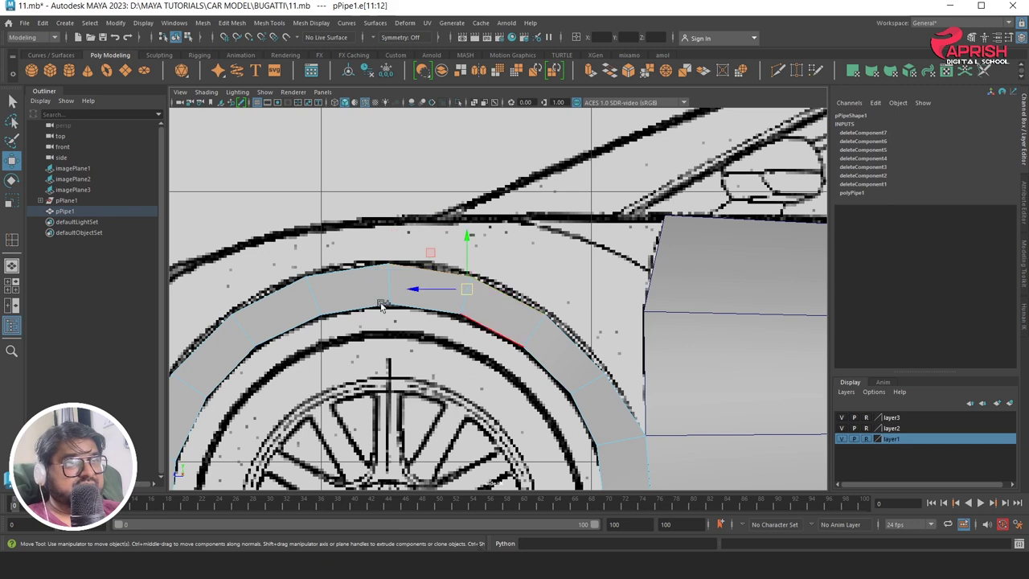
left_click(331, 283, "shift")
left_click(253, 294, "shift")
left_click(213, 336, "shift")
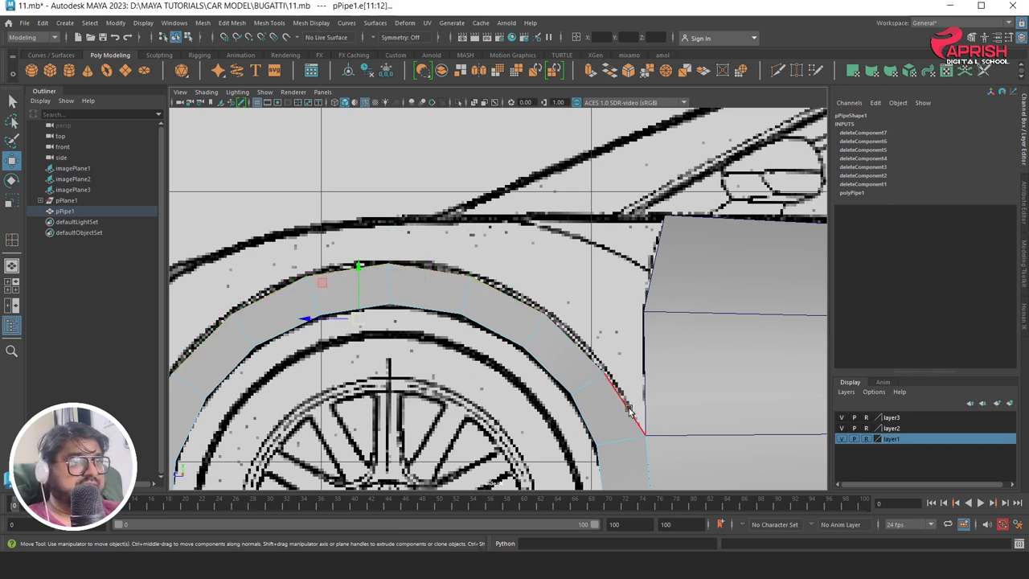
key("space")
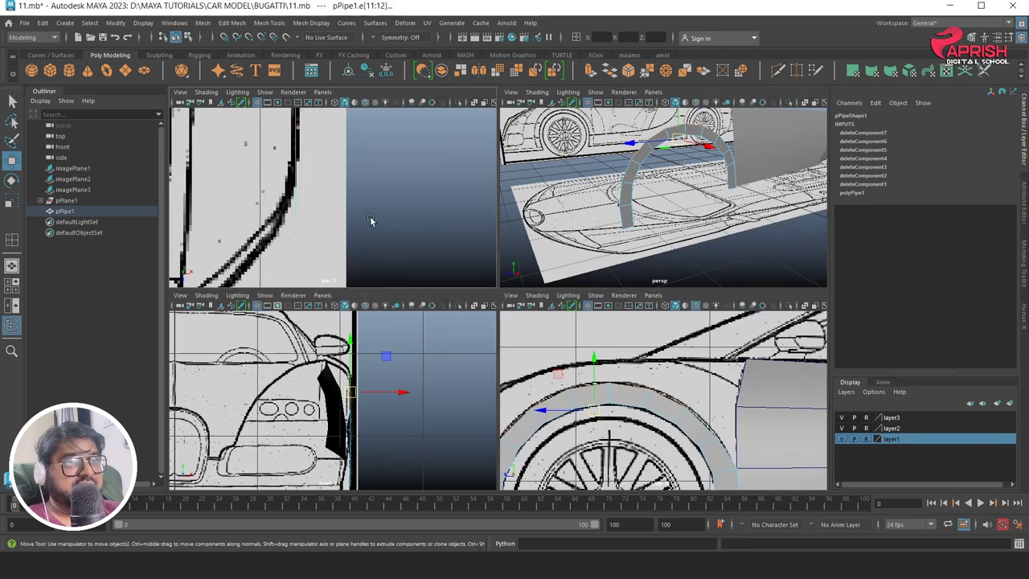
In the top view, extrude the selected top edges (Ctrl+E) and pull the strip out sideways
key("space")
key("f")
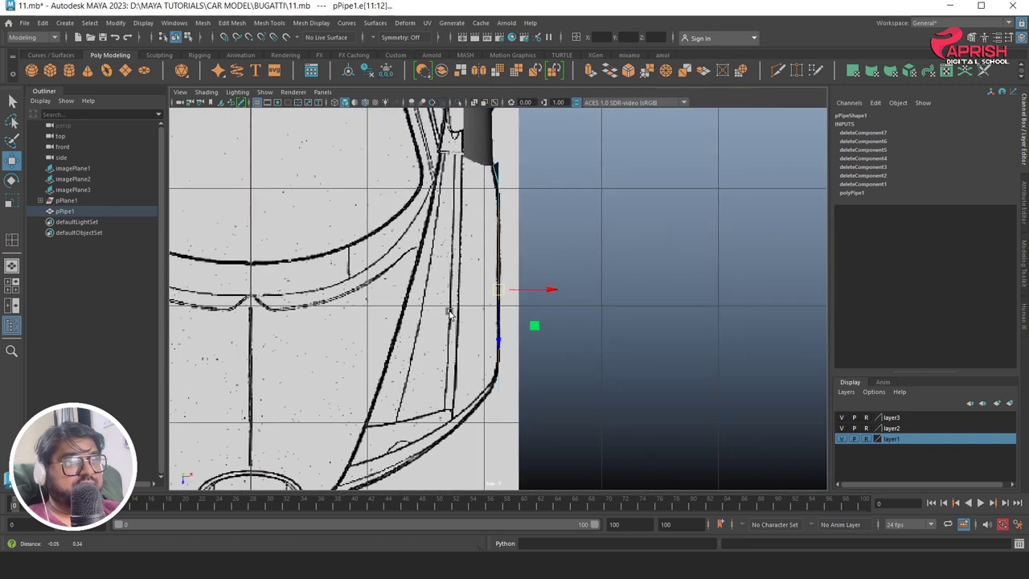
key("ctrl+e")
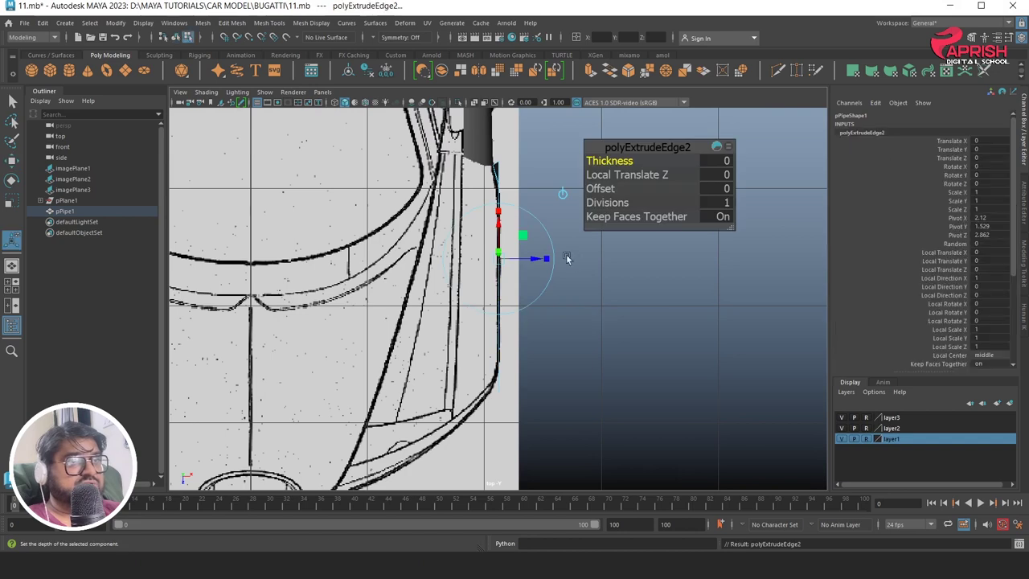
left_click_drag(530, 289, 499, 287)
scroll(484, 314, "up", 1)
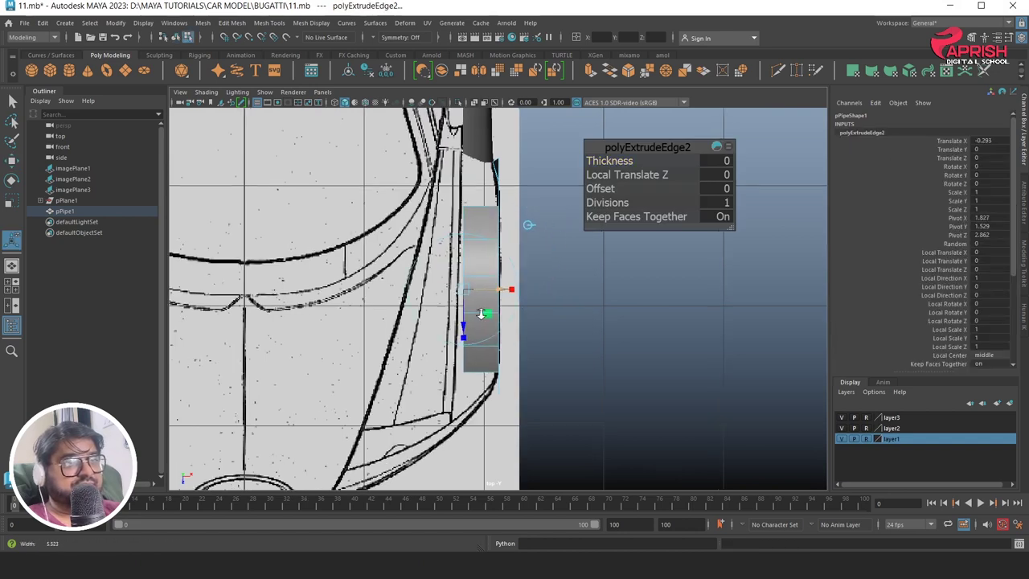
scroll(537, 345, "down", 5)
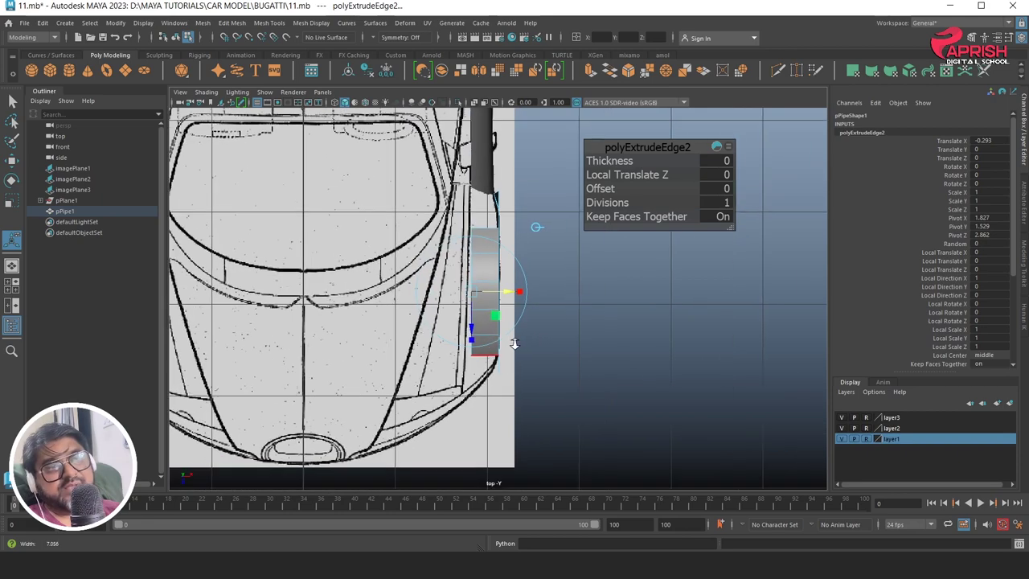
scroll(524, 322, "up", 5)
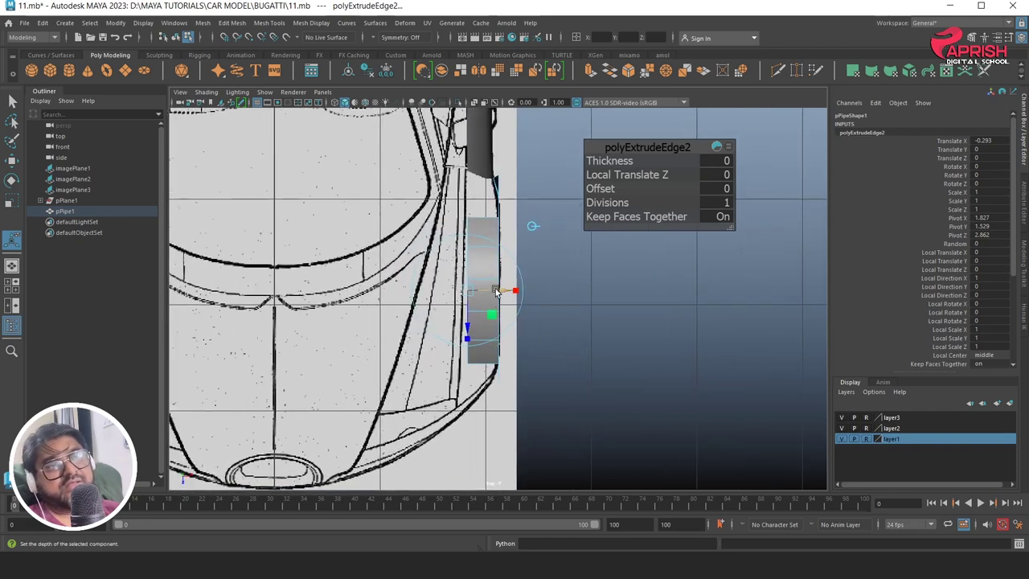
left_click_drag(495, 291, 484, 291)
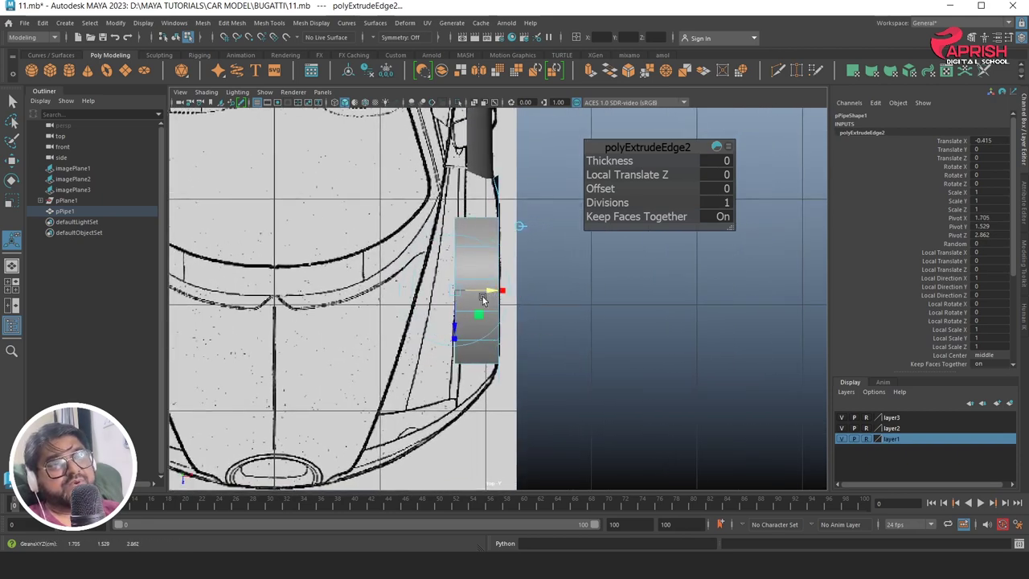
Raise and fine-tune the extruded strip's height in the front view against the blueprint
key("space")
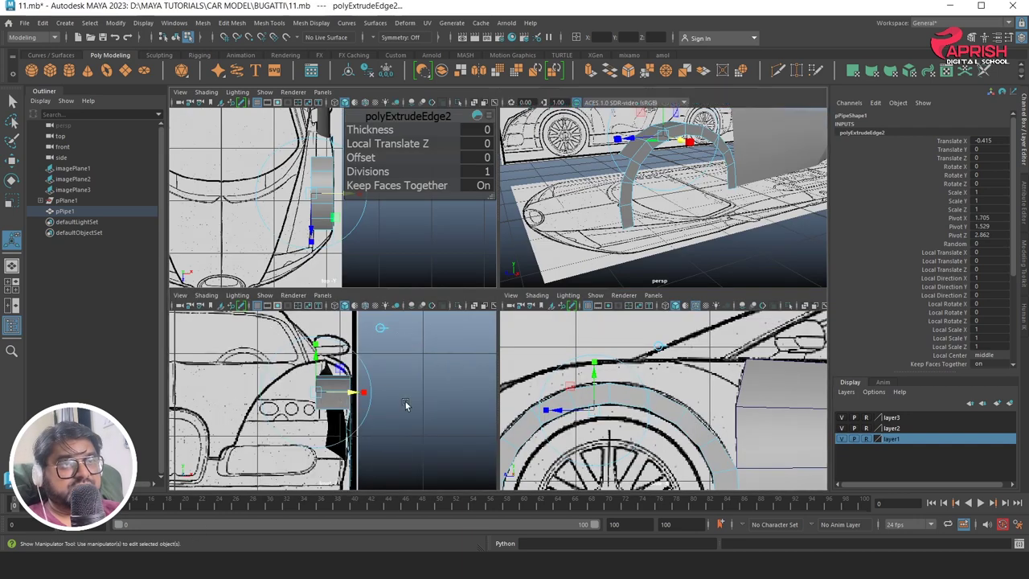
key("space")
scroll(522, 321, "up", 3)
mouse_move(566, 294)
left_mouse_down()
mouse_move(592, 294)
mouse_move(557, 292)
mouse_move(567, 292)
left_mouse_up()
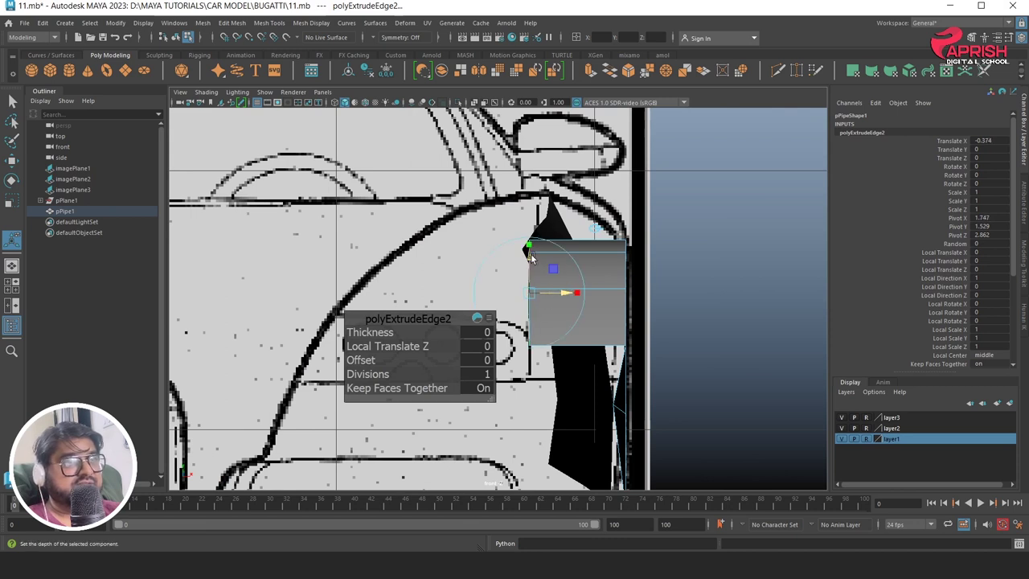
mouse_move(530, 256)
left_mouse_down()
mouse_move(542, 208)
mouse_move(571, 242)
left_mouse_up()
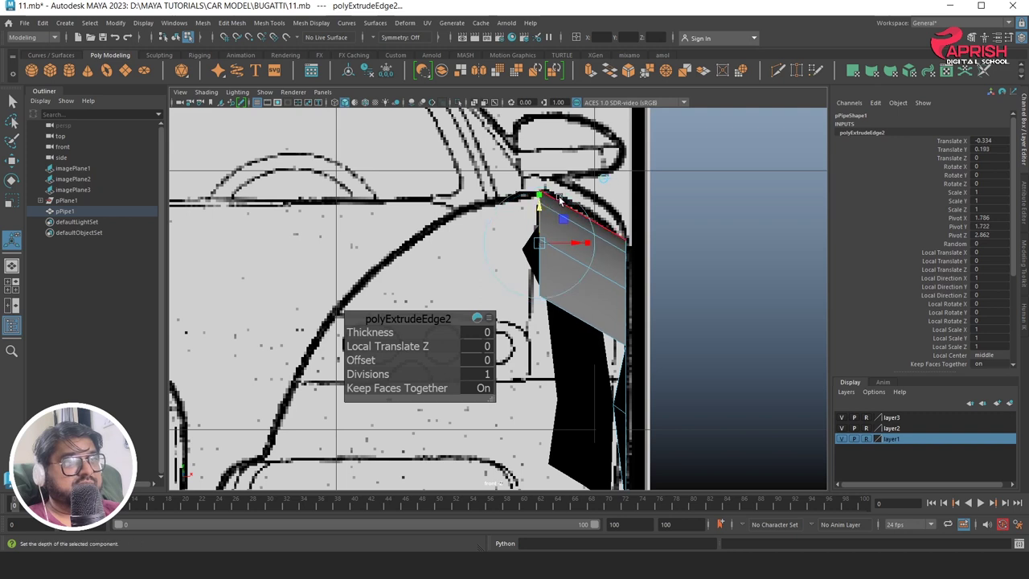
left_click_drag(544, 207, 547, 207)
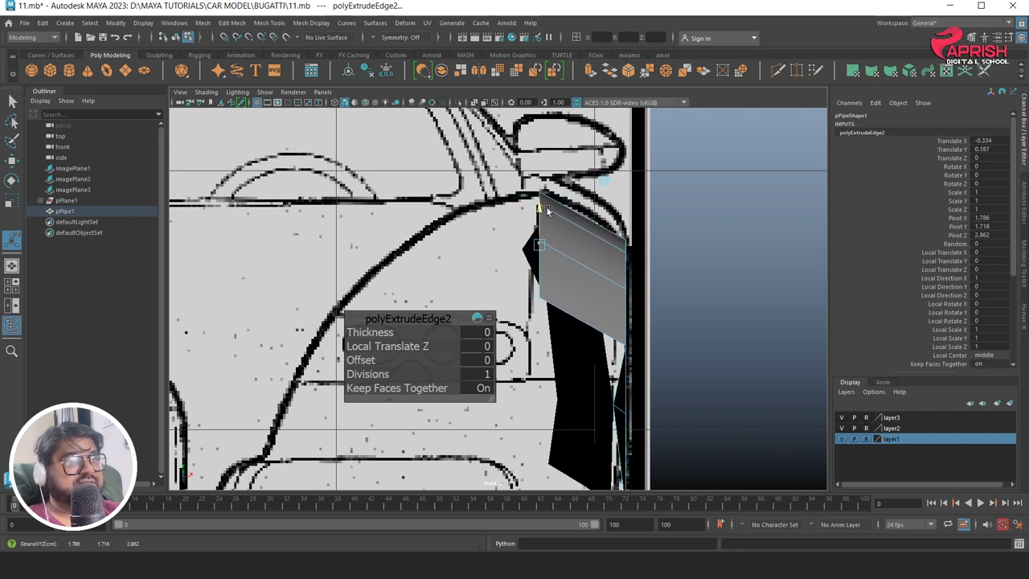
left_click_drag(577, 249, 574, 244)
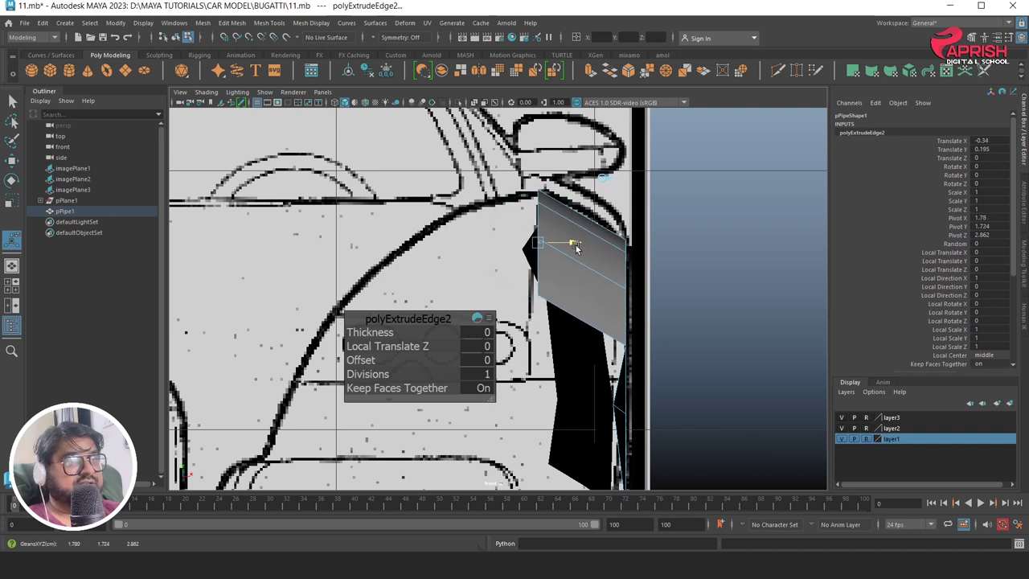
key("space")
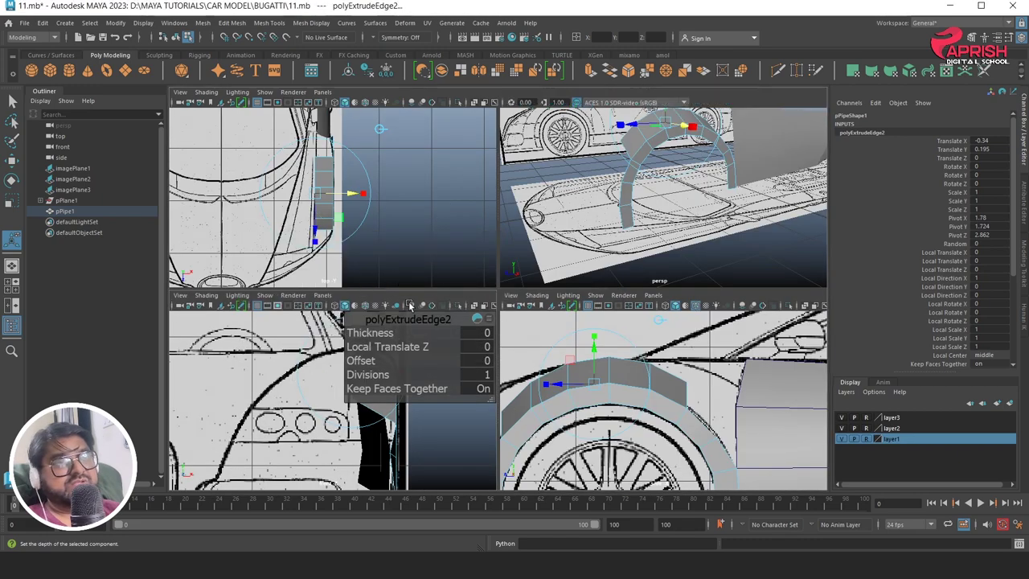
key("space")
left_click_drag(411, 323, 736, 187)
scroll(452, 271, "up", 2)
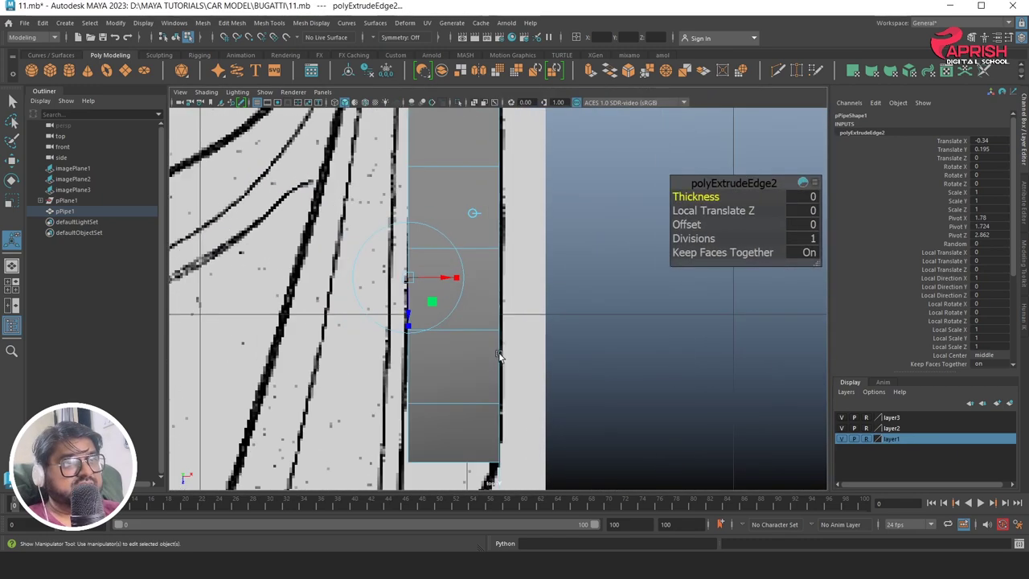
scroll(451, 271, "up", 1)
right_click_drag(475, 261, 426, 241)
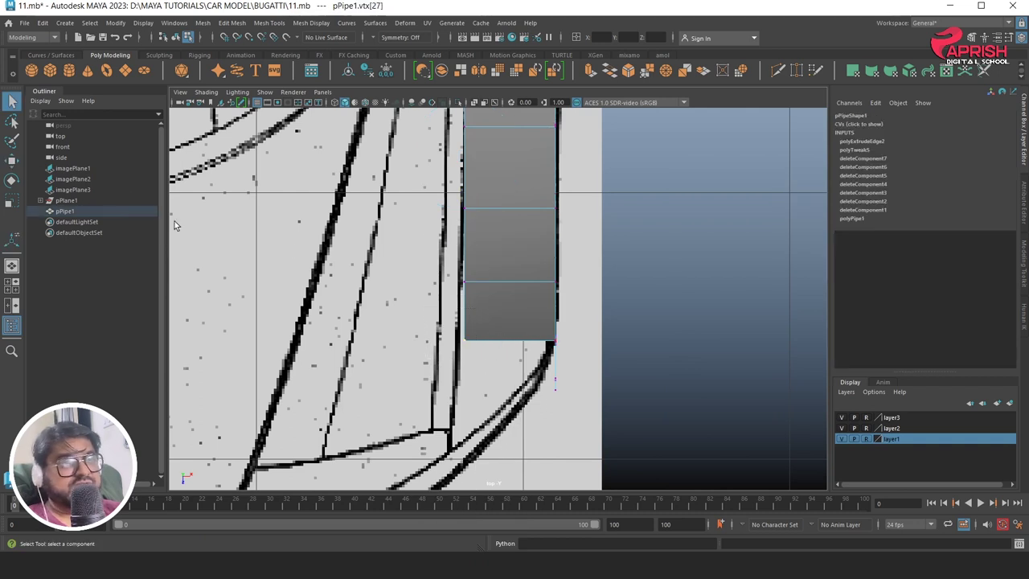
With the Move tool, drag the strip's left-edge vertices along X onto the top-view blueprint line
left_click(12, 162)
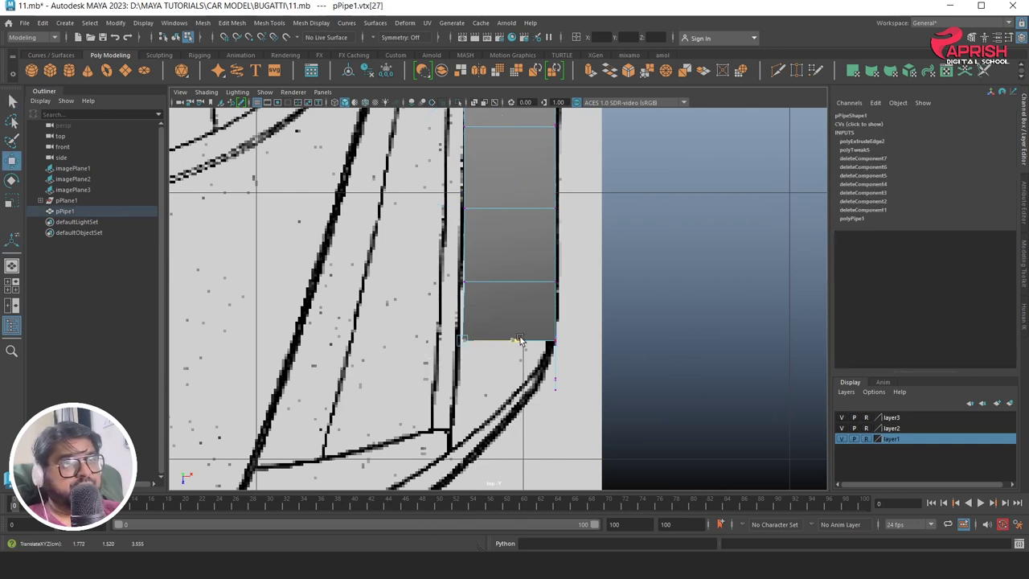
mouse_move(444, 259)
left_mouse_down()
mouse_move(483, 302)
mouse_move(503, 280)
left_mouse_up()
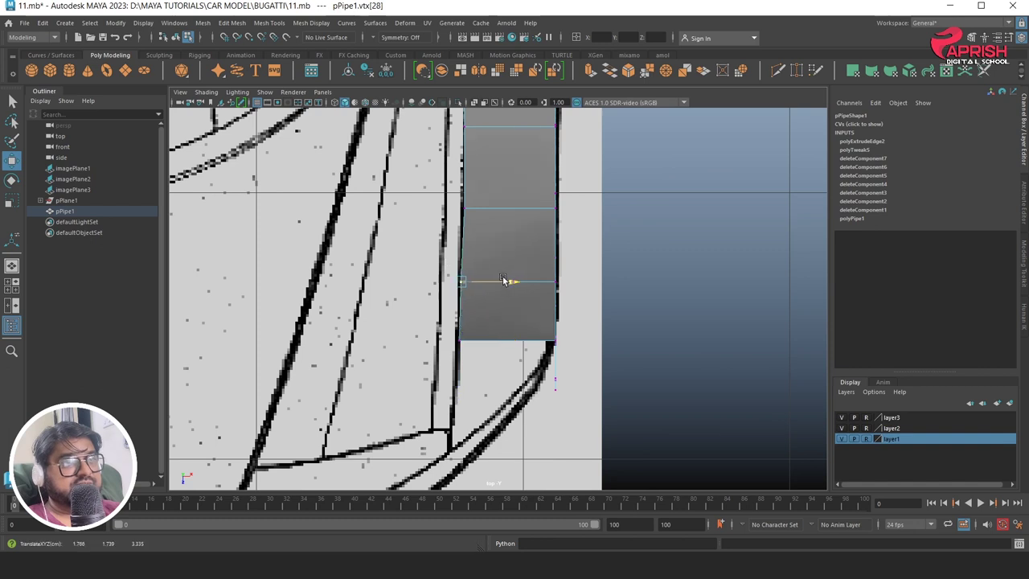
middle_click_drag(502, 299, 502, 391, "alt")
left_click_drag(446, 278, 484, 318)
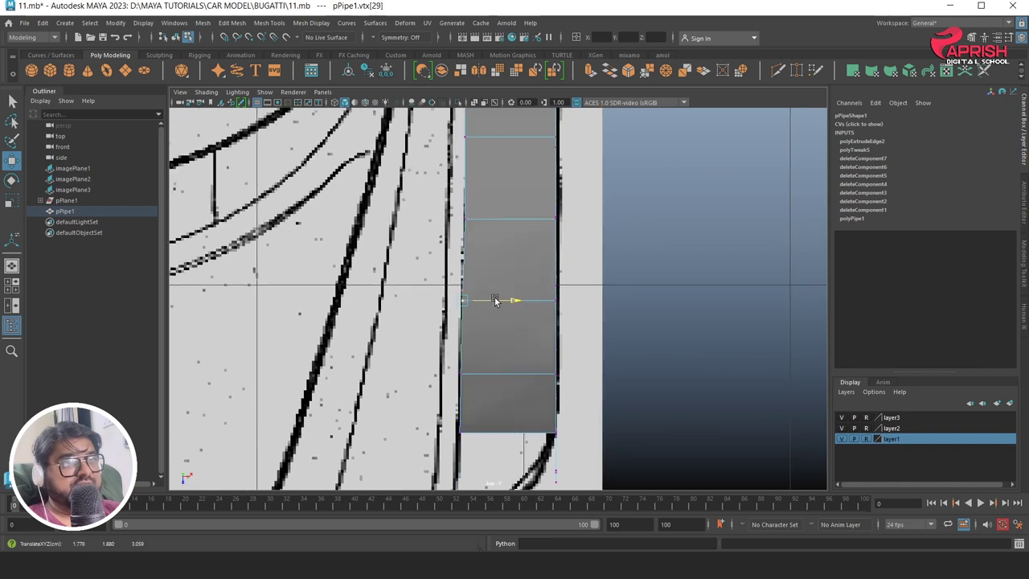
middle_click_drag(494, 303, 509, 430, "alt")
left_click_drag(457, 325, 494, 370)
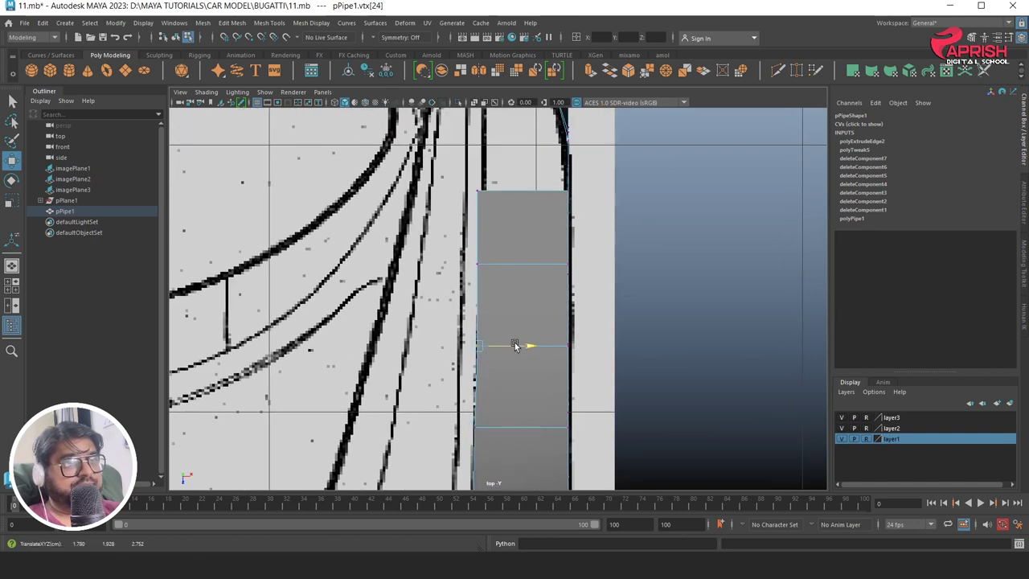
mouse_move(460, 176)
left_mouse_down()
mouse_move(485, 200)
mouse_move(522, 190)
left_mouse_up()
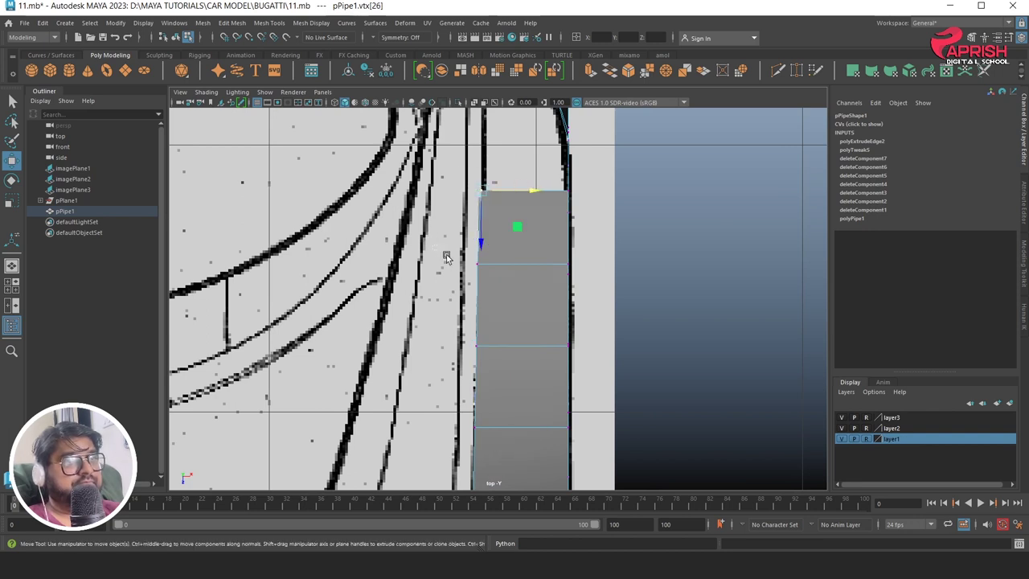
mouse_move(465, 251)
left_mouse_down()
mouse_move(493, 283)
mouse_move(532, 265)
left_mouse_up()
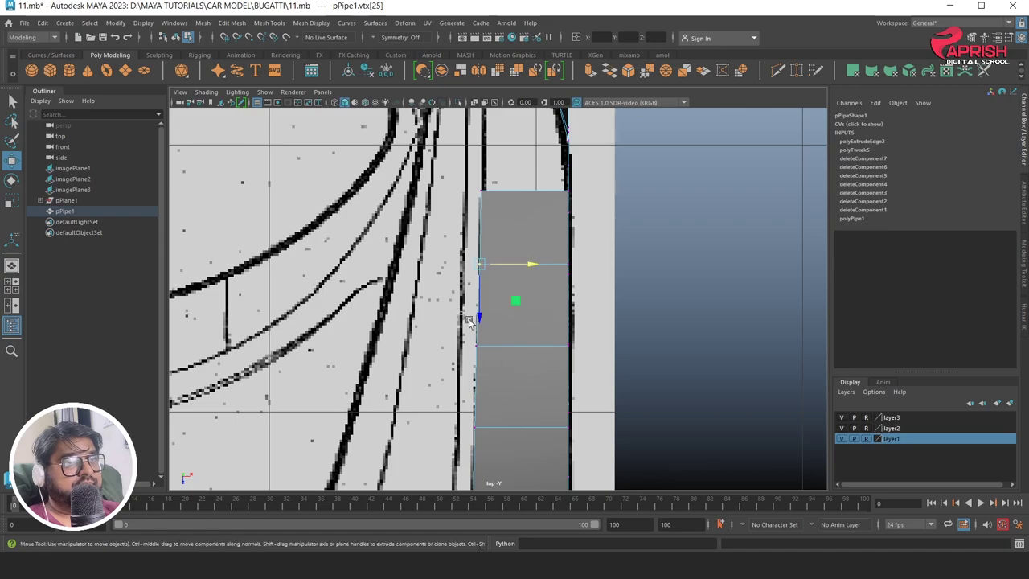
left_click_drag(510, 310, 475, 366)
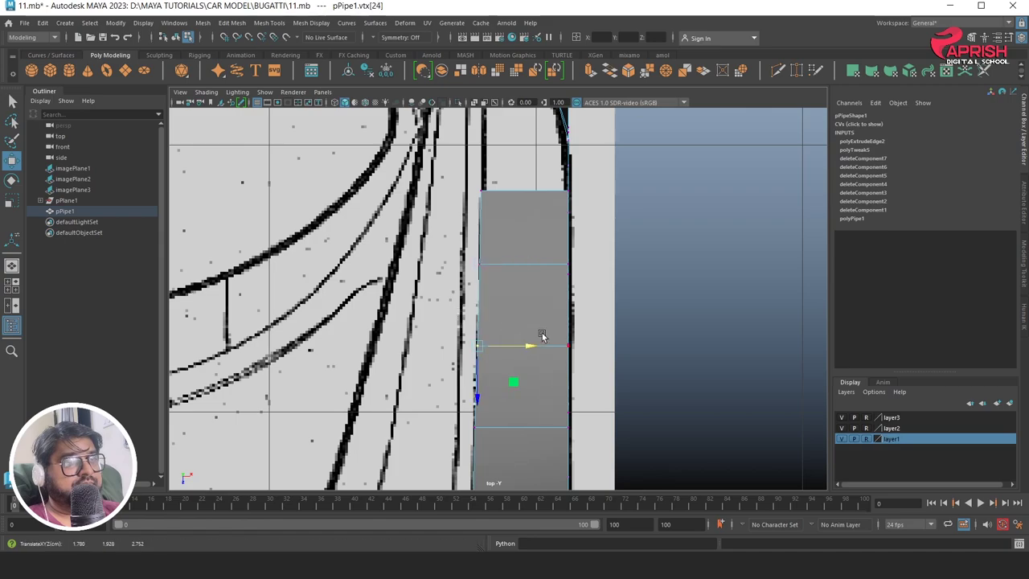
Orbit the perspective view around the arch, then return it to object mode and deselect
key("space")
key("space")
mouse_move(552, 303)
left_mouse_down("alt")
mouse_move(504, 271)
mouse_move(510, 241)
left_mouse_up("alt")
right_click_drag(509, 241, 546, 225)
mouse_move(547, 225)
left_mouse_down("alt")
mouse_move(425, 297)
mouse_move(372, 311)
mouse_move(617, 390)
left_mouse_up("alt")
left_click(373, 312)
key("space")
Lower the arch's top vertex and raise its right-end vertex onto the blueprint's upper arch line
scroll(600, 347, "up", 3)
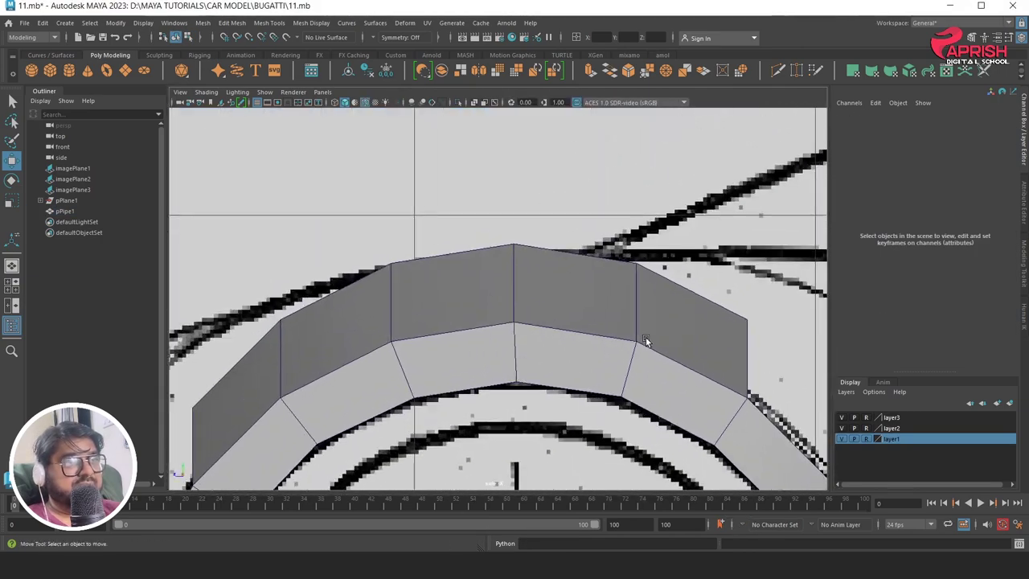
right_click_drag(524, 245, 476, 261)
left_click(513, 244)
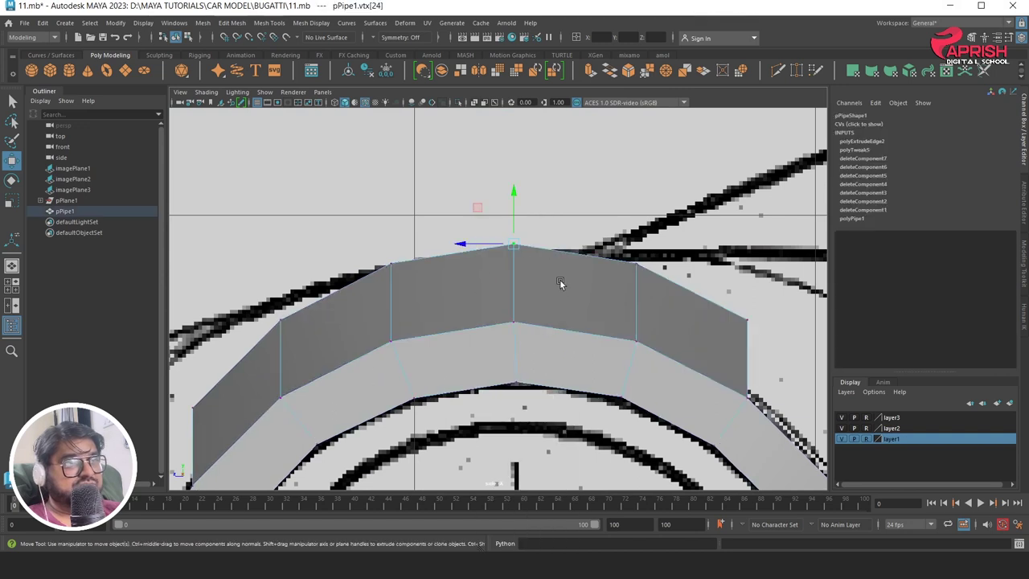
left_click_drag(518, 198, 518, 207)
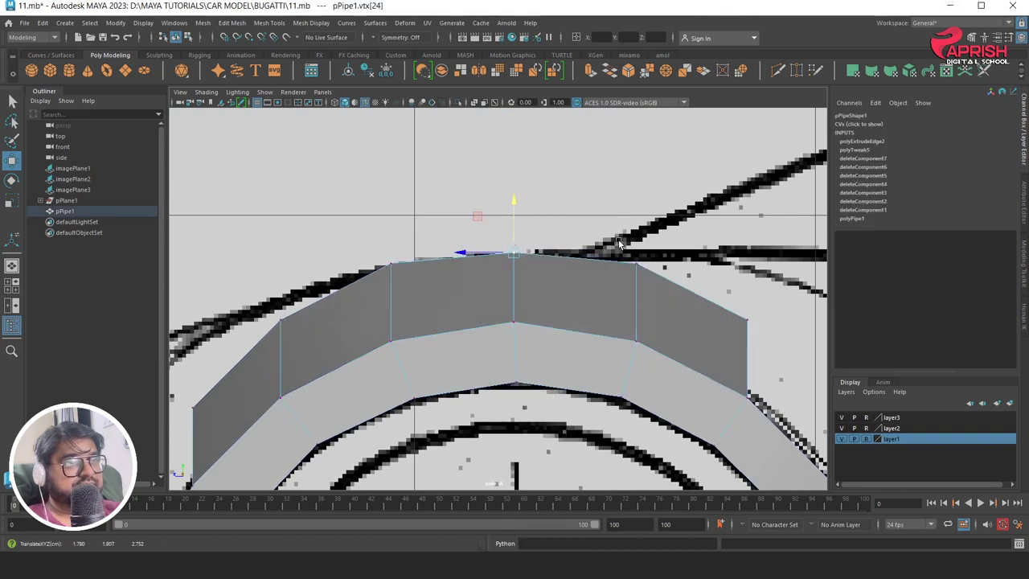
left_click(647, 267)
middle_click_drag(702, 311, 547, 291, "alt")
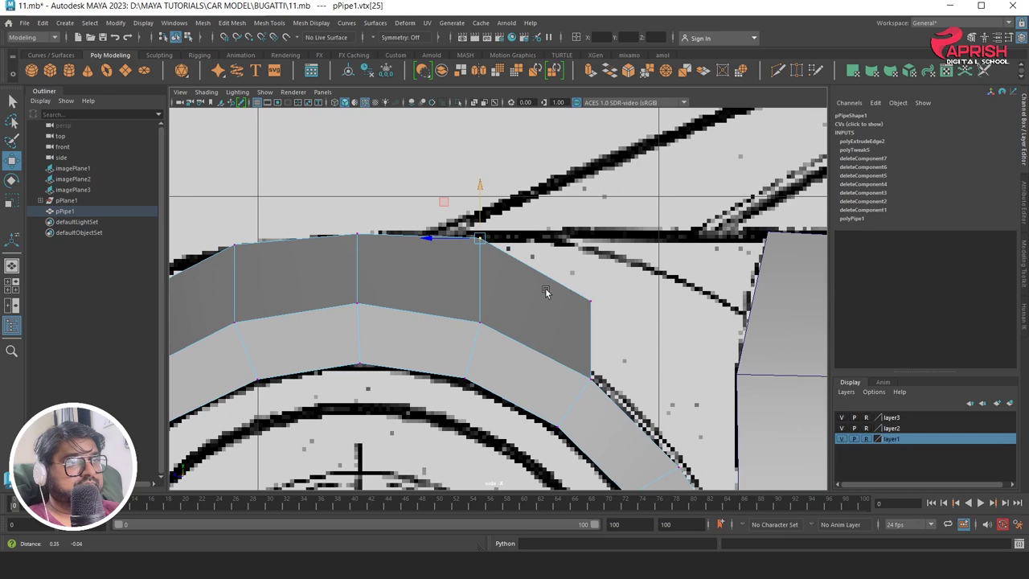
left_click(595, 302)
left_click_drag(593, 275, 597, 216)
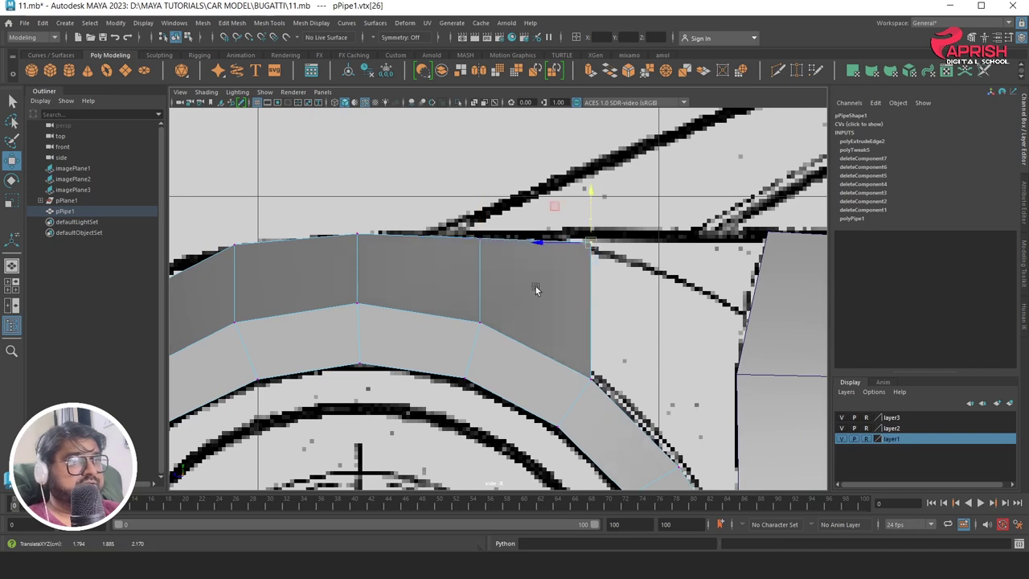
middle_click_drag(535, 287, 762, 292, "alt")
Move the fender's upper front vertices onto the blueprint's wheel-arch line
mouse_move(321, 294)
left_mouse_down()
mouse_move(367, 330)
mouse_move(340, 291)
left_mouse_up()
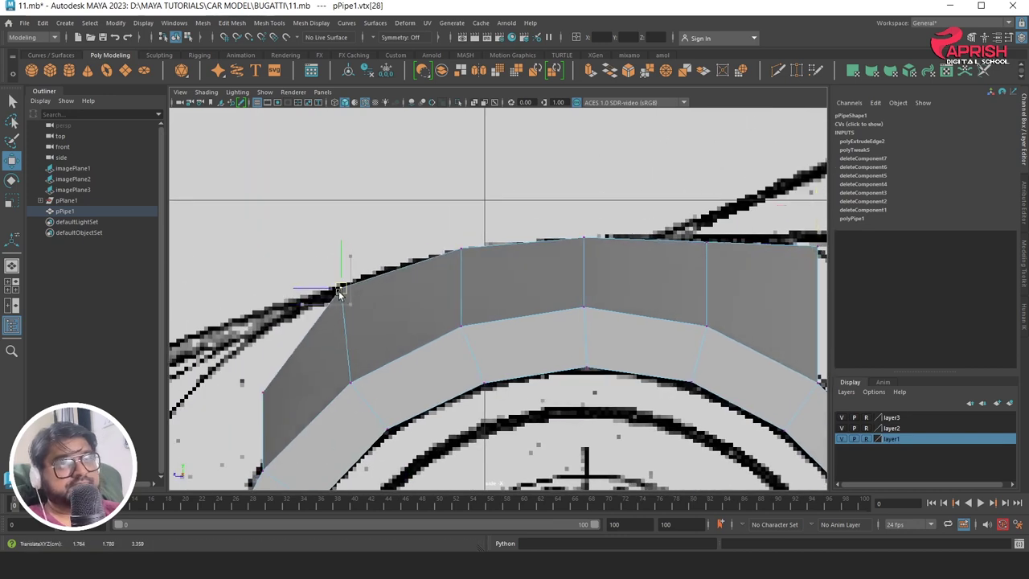
middle_click_drag(340, 291, 443, 252, "alt")
mouse_move(354, 341)
left_mouse_down()
mouse_move(371, 371)
mouse_move(328, 322)
left_mouse_up()
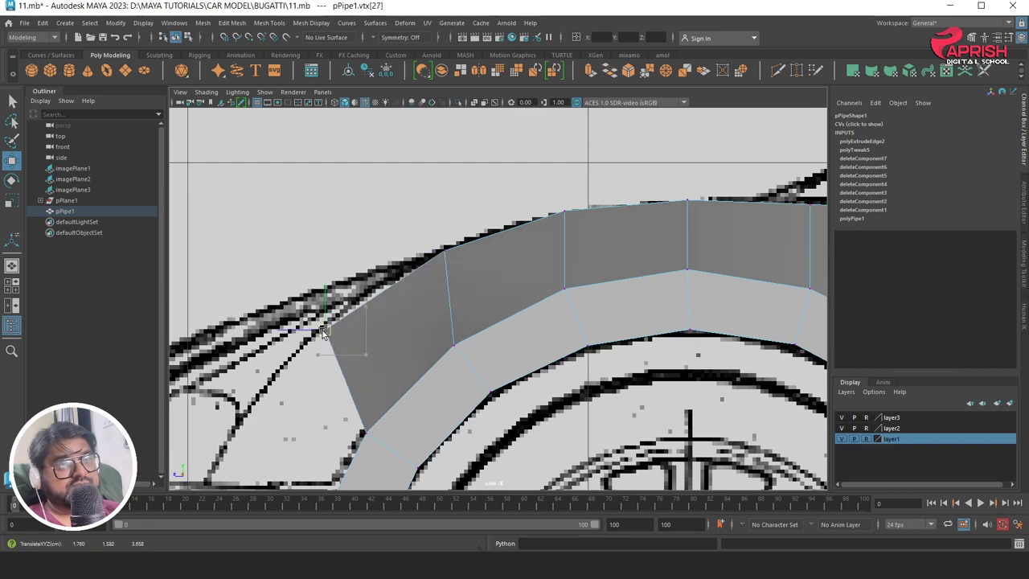
left_click(447, 252)
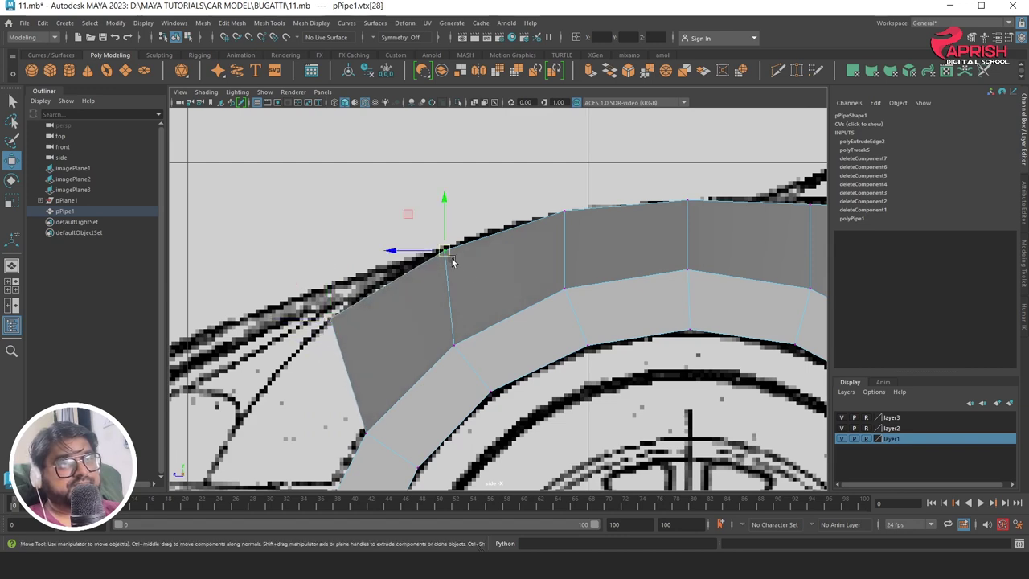
middle_click_drag(459, 312, 514, 289, "alt")
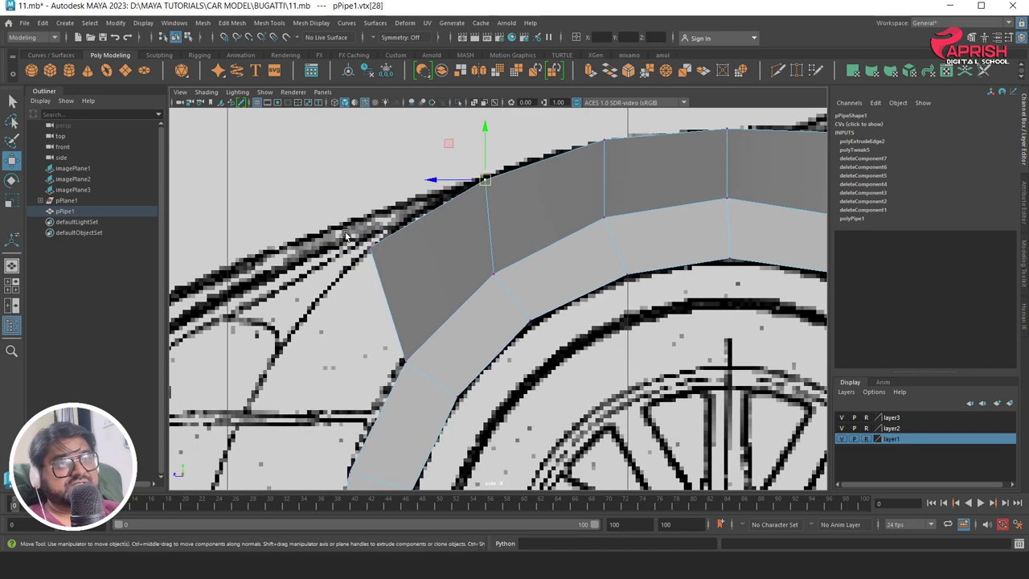
left_click(370, 247)
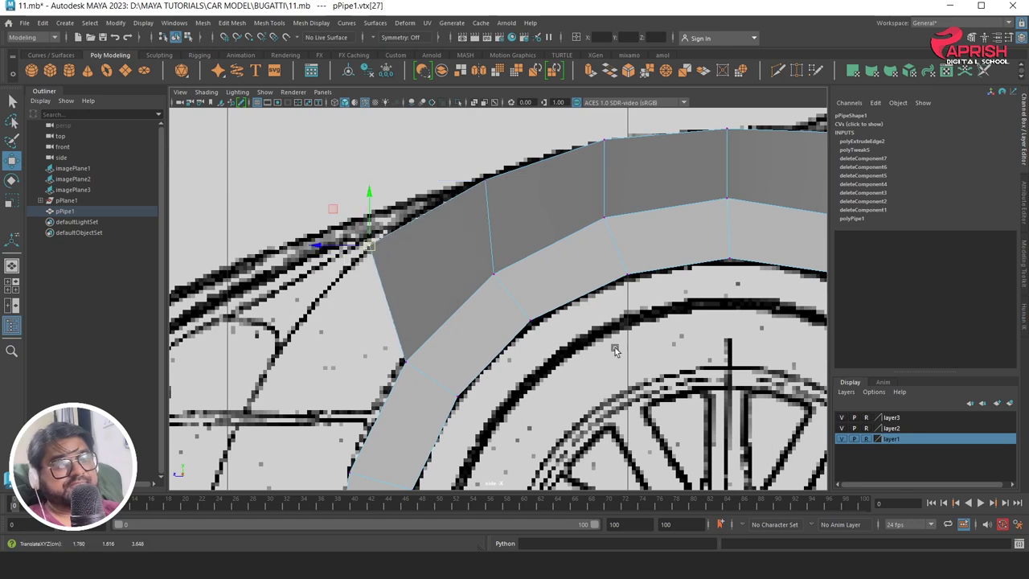
middle_click_drag(615, 347, 350, 353, "alt")
middle_click_drag(724, 372, 466, 316, "alt")
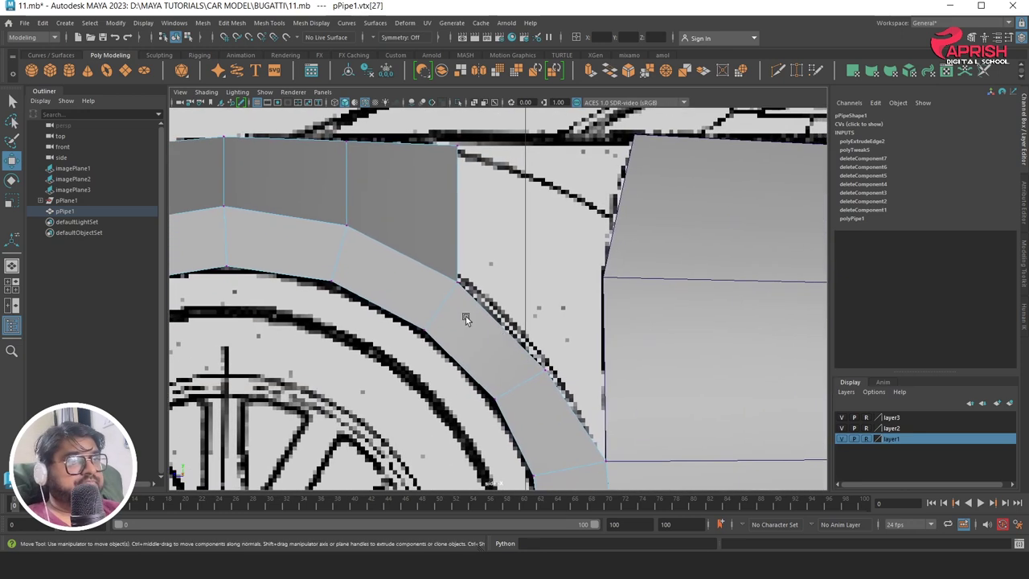
right_click_drag(465, 316, 518, 336, "alt")
right_click_drag(482, 282, 477, 215)
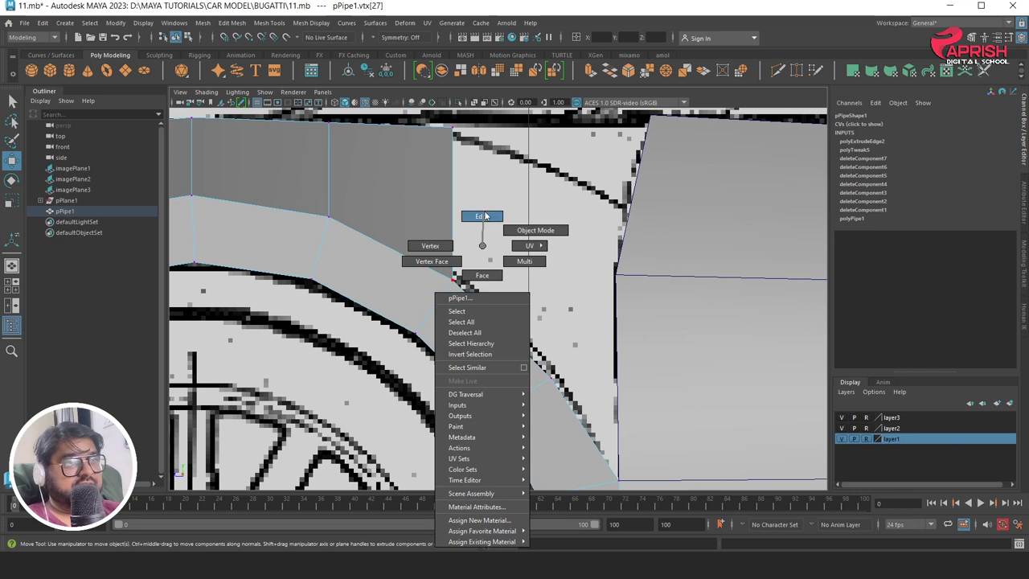
Extrude the two outer rear fender edges (Ctrl+E) and pull them up and right toward the side panel
mouse_move(600, 421)
middle_mouse_down("alt")
mouse_move(592, 361)
mouse_move(567, 352)
middle_mouse_up("alt")
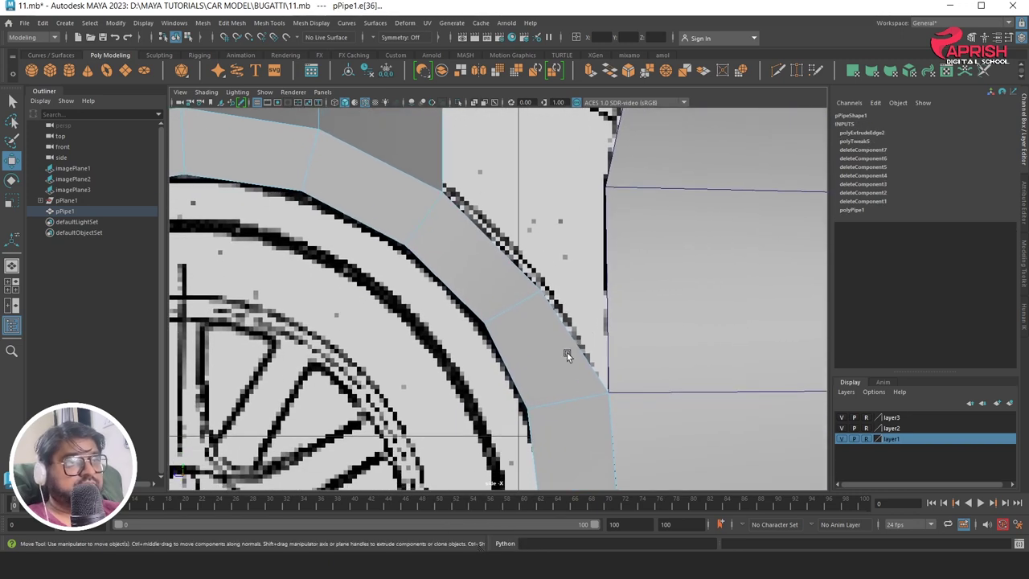
left_click(503, 251)
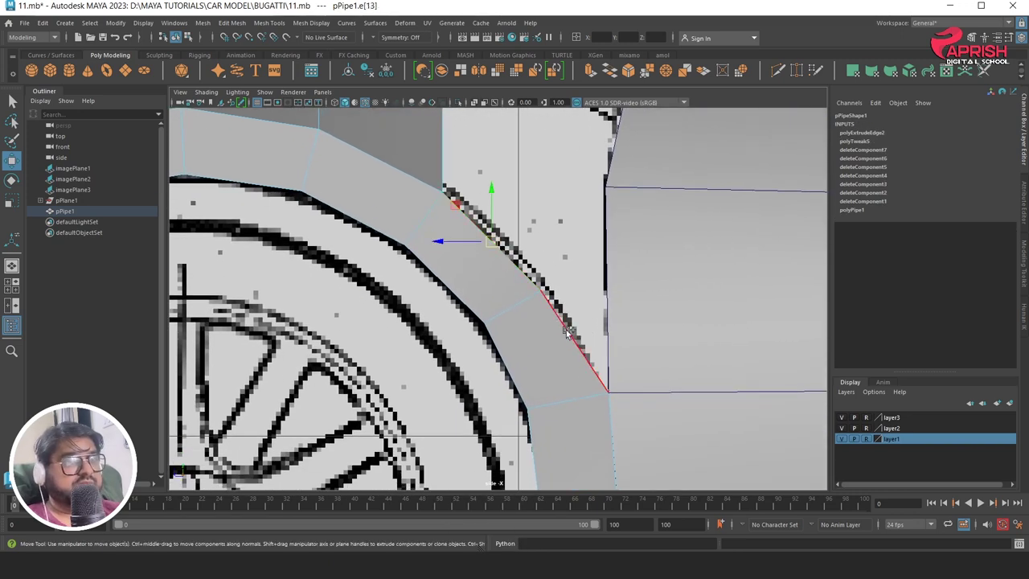
left_click(569, 332, "shift")
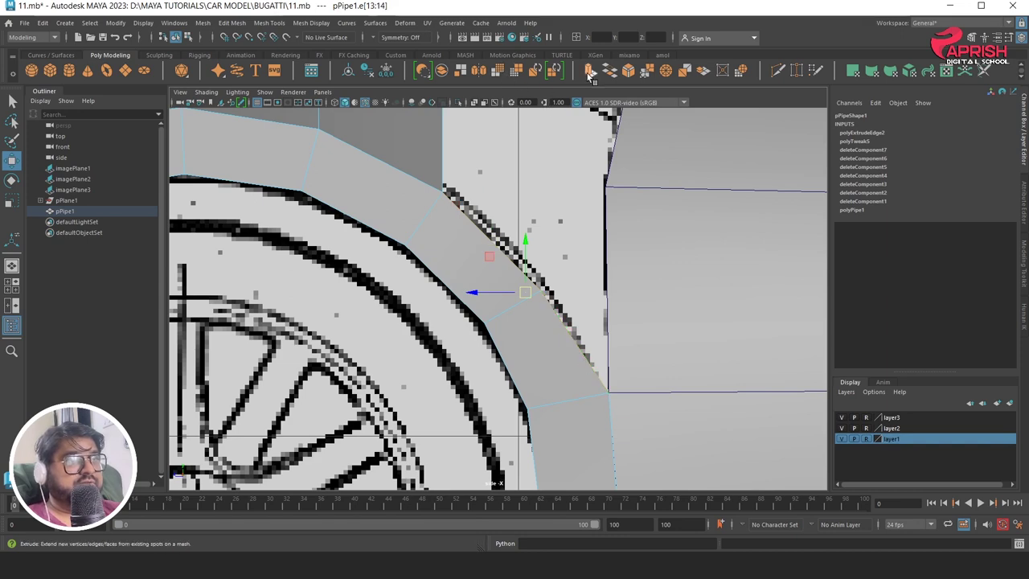
key("t")
key("ctrl+e")
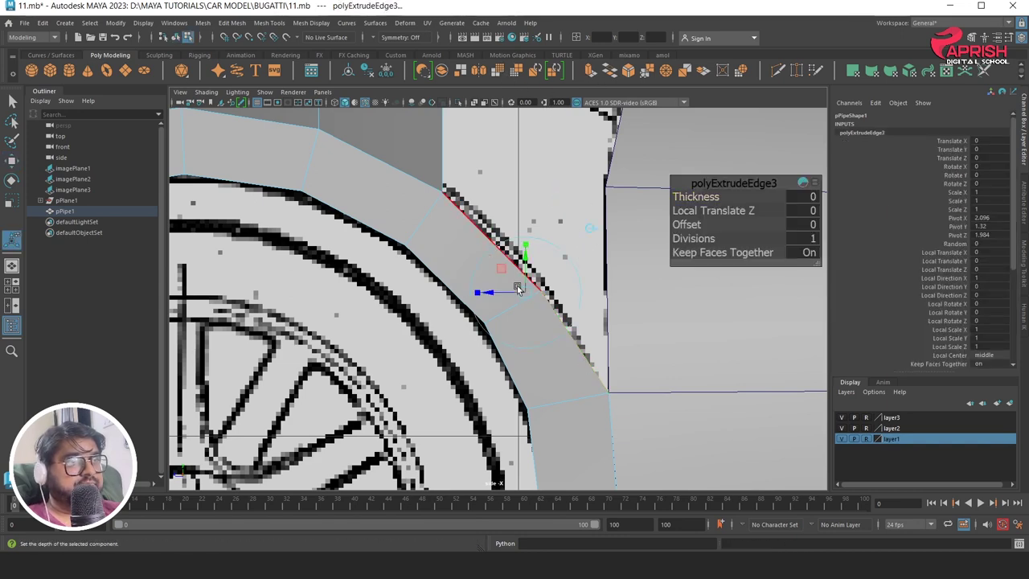
left_click_drag(523, 291, 581, 211)
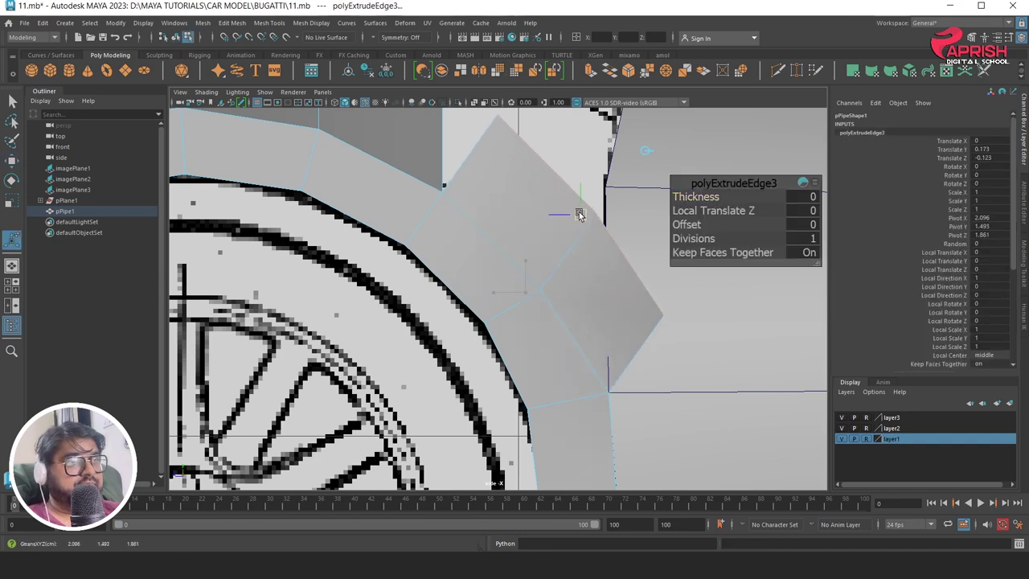
middle_click_drag(543, 241, 523, 298, "alt")
right_click_drag(482, 245, 474, 240)
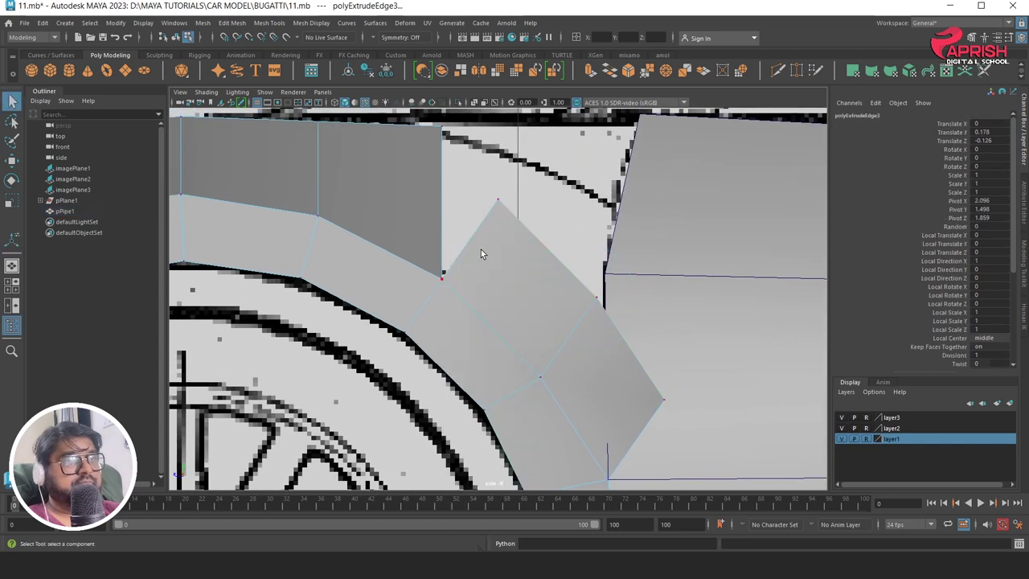
left_click(498, 257)
Drag the new face's top and outer lower corners onto the side panel's top edge and top-front corner
left_click(13, 163)
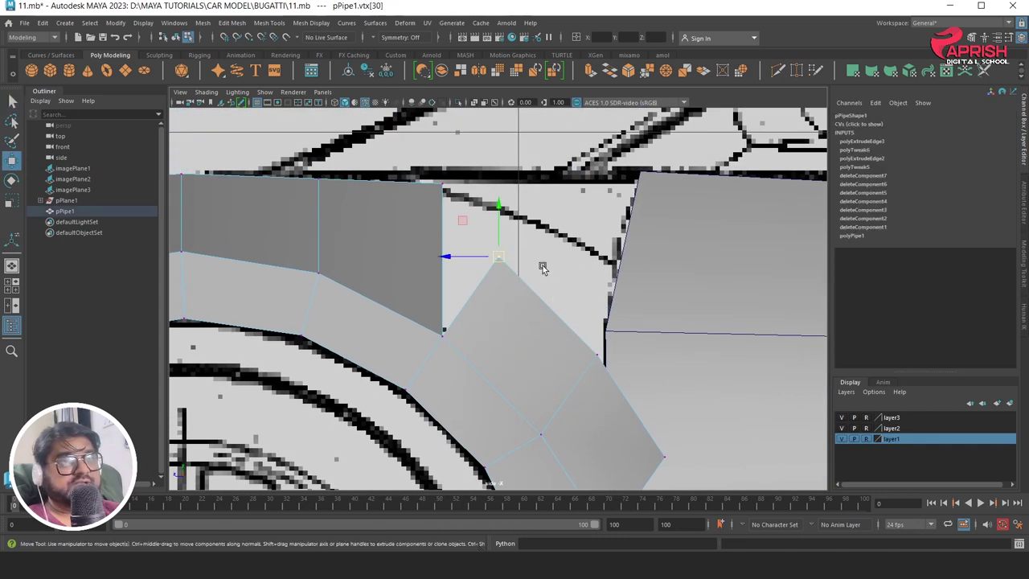
left_click_drag(500, 265, 443, 184)
left_click(599, 359)
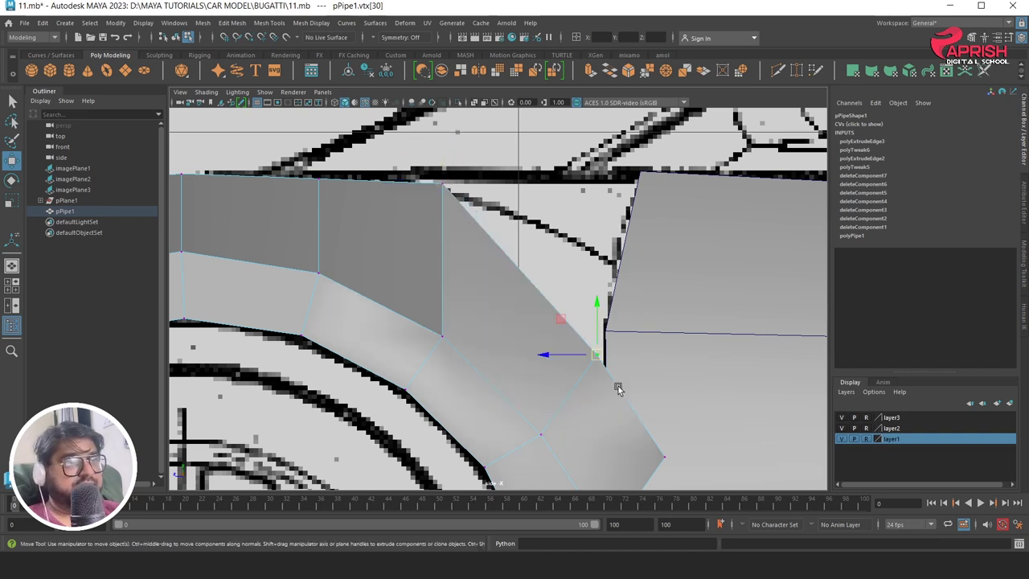
mouse_move(596, 354)
left_mouse_down()
mouse_move(617, 183)
mouse_move(638, 176)
left_mouse_up()
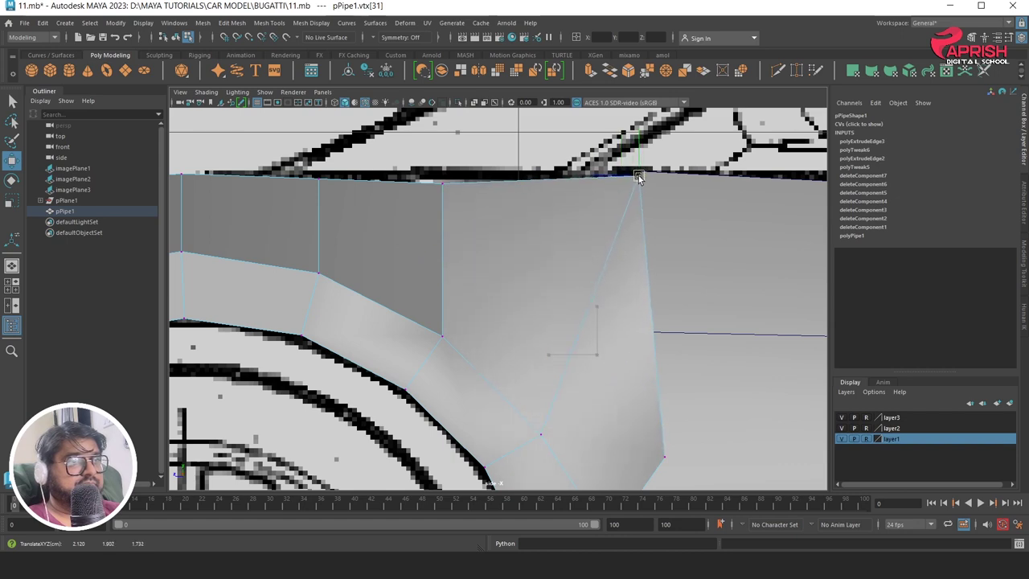
middle_click_drag(613, 349, 584, 253, "alt")
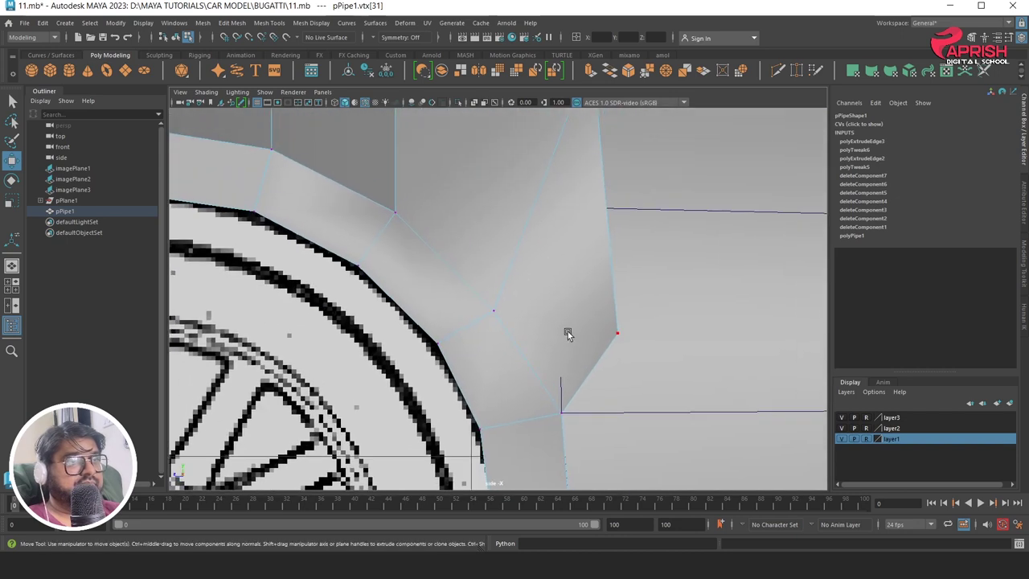
mouse_move(638, 354)
left_mouse_down()
mouse_move(471, 301)
mouse_move(560, 304)
mouse_move(560, 213)
left_mouse_up()
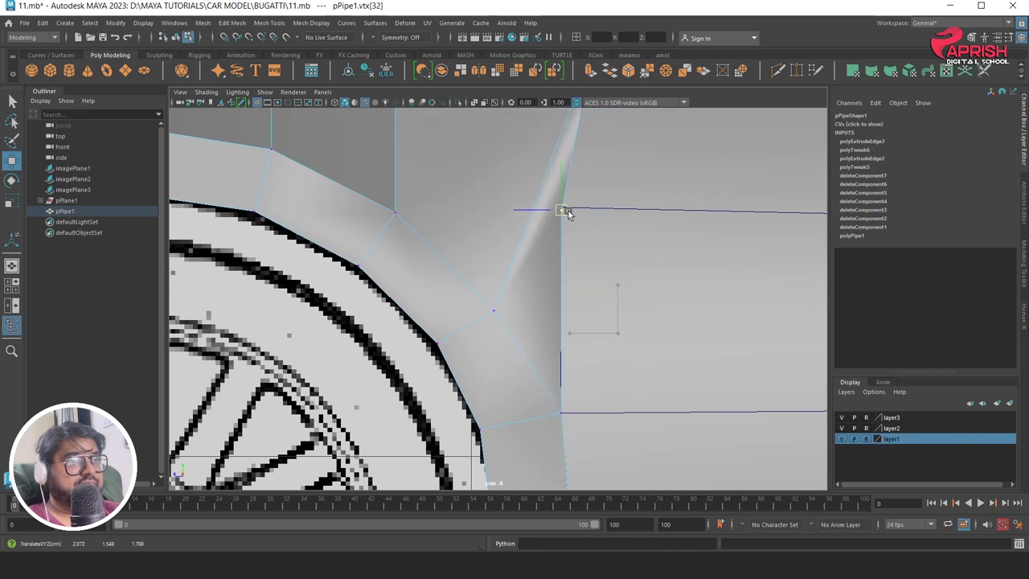
mouse_move(565, 213)
middle_mouse_down("alt")
mouse_move(592, 317)
mouse_move(556, 293)
middle_mouse_up("alt")
scroll(544, 281, "down", 10)
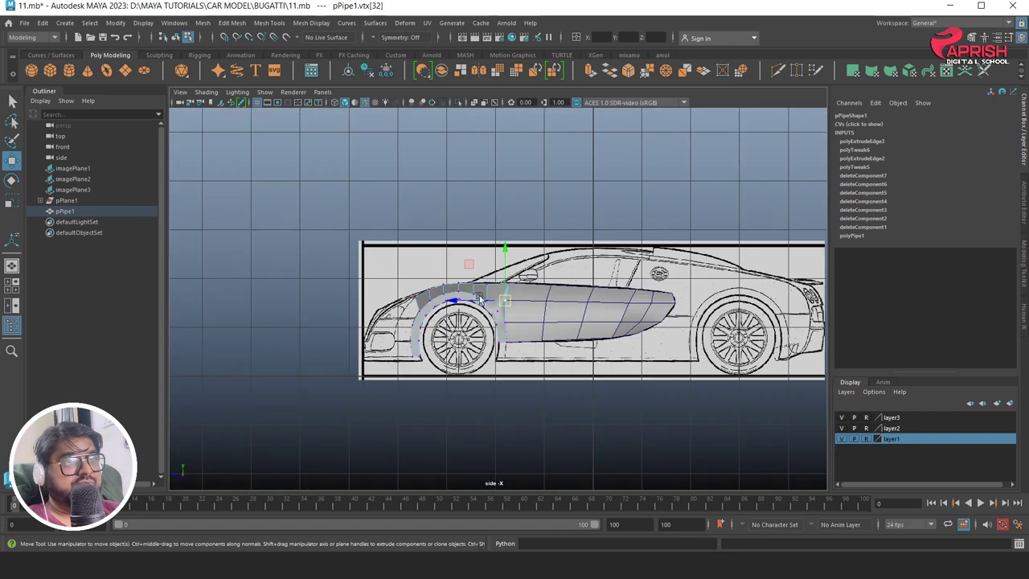
scroll(554, 297, "up", 5)
scroll(578, 306, "up", 4)
scroll(577, 321, "up", 2)
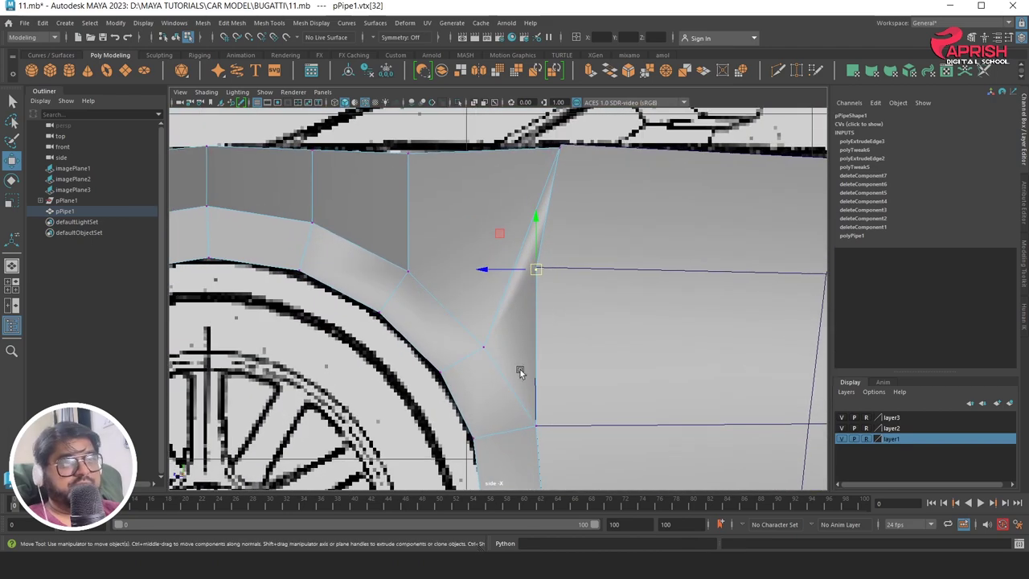
Refine the face's middle, top and lower-corner vertices along the panel's edge and the wheel arch
left_click_drag(483, 345, 466, 326)
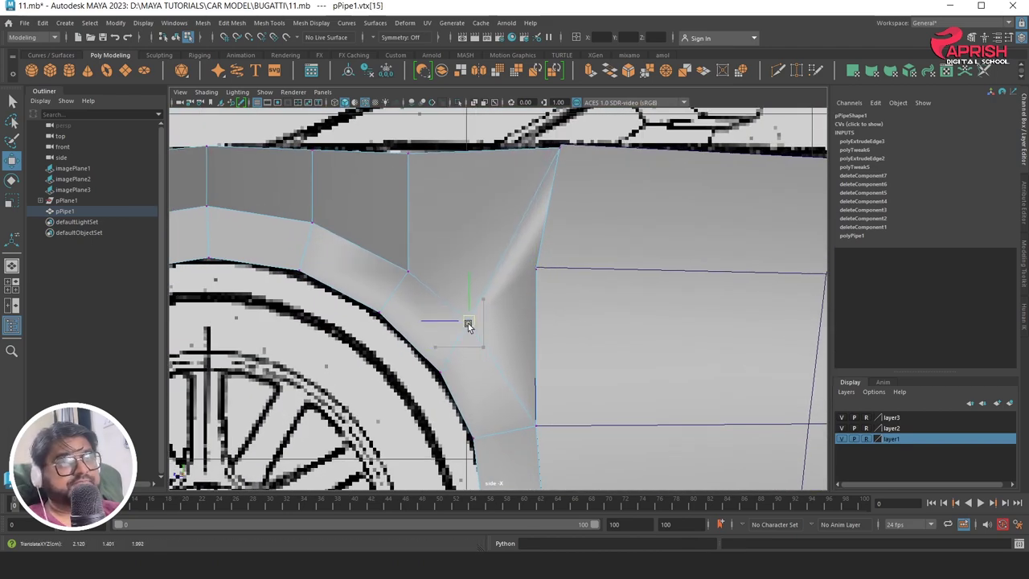
left_click_drag(442, 376, 427, 366)
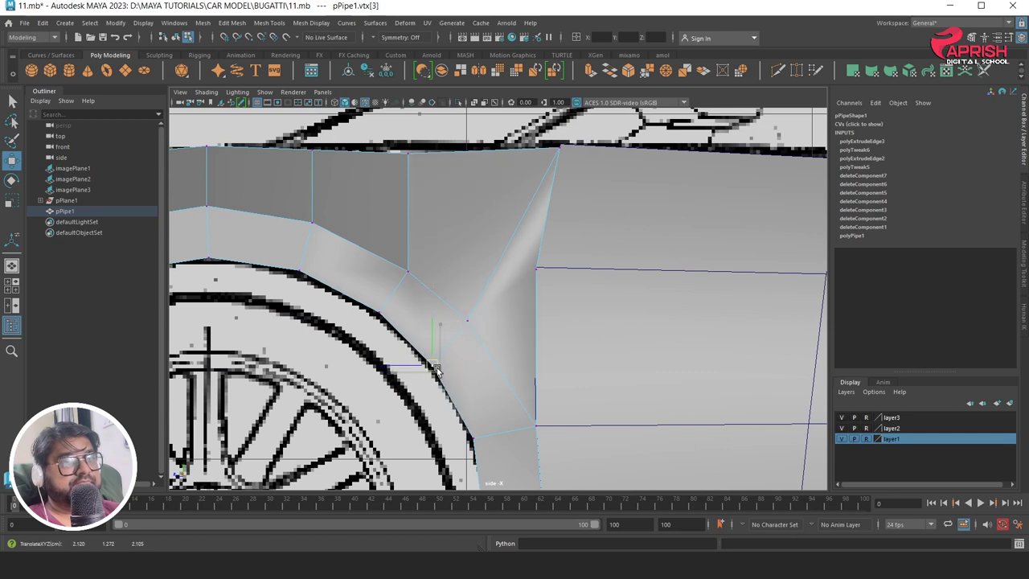
left_click(465, 321)
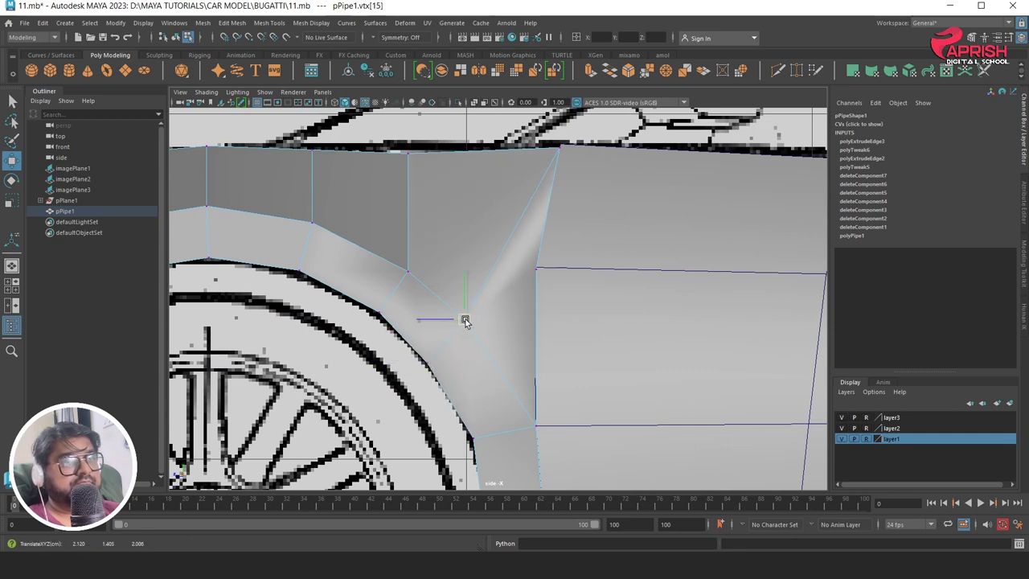
middle_click_drag(542, 318, 532, 351, "alt")
left_click_drag(552, 185, 453, 192)
left_click(526, 299)
mouse_move(526, 299)
left_mouse_down()
mouse_move(471, 294)
mouse_move(524, 295)
left_mouse_up()
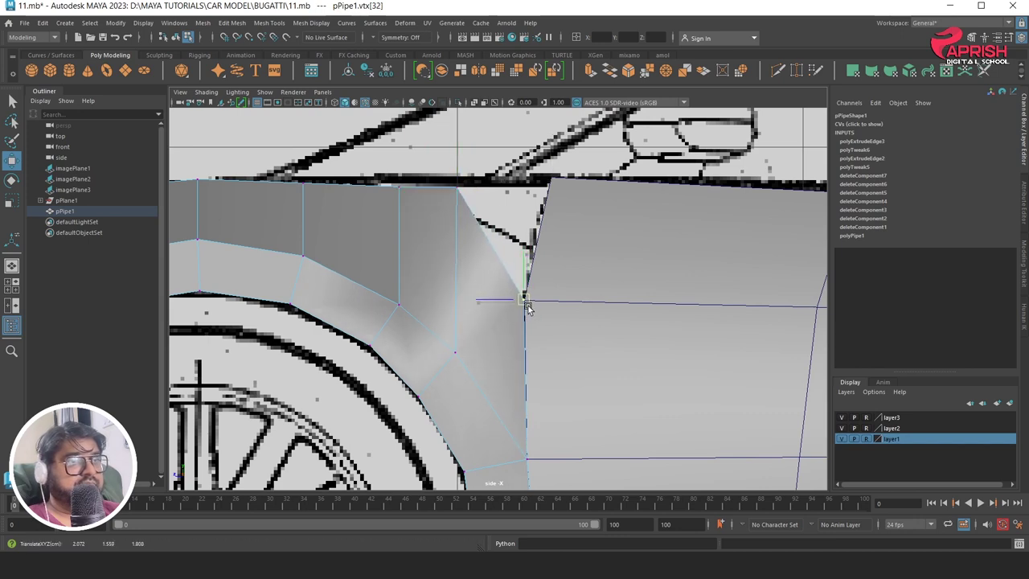
middle_click_drag(509, 329, 506, 306, "alt")
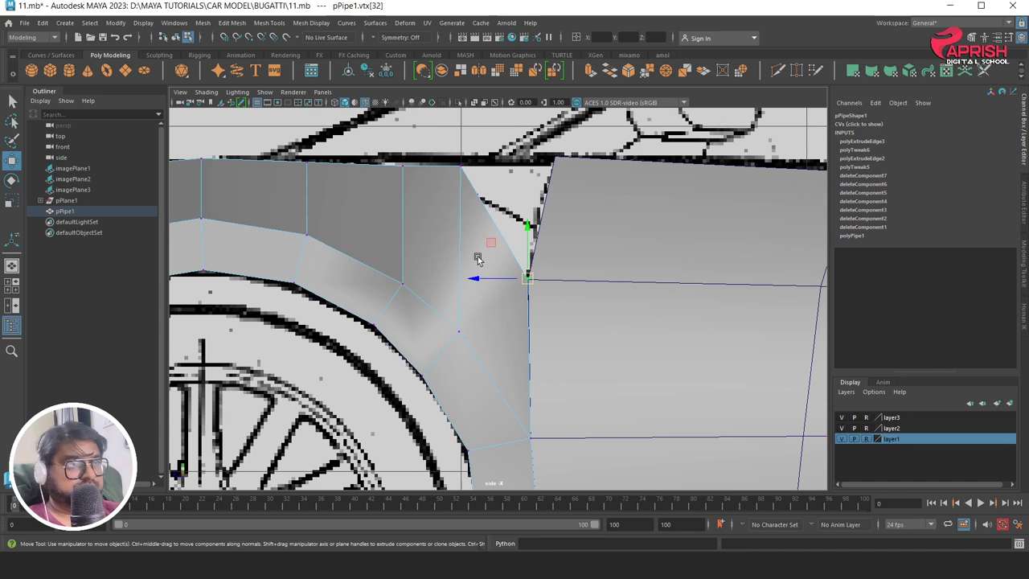
right_click_drag(478, 243, 471, 264)
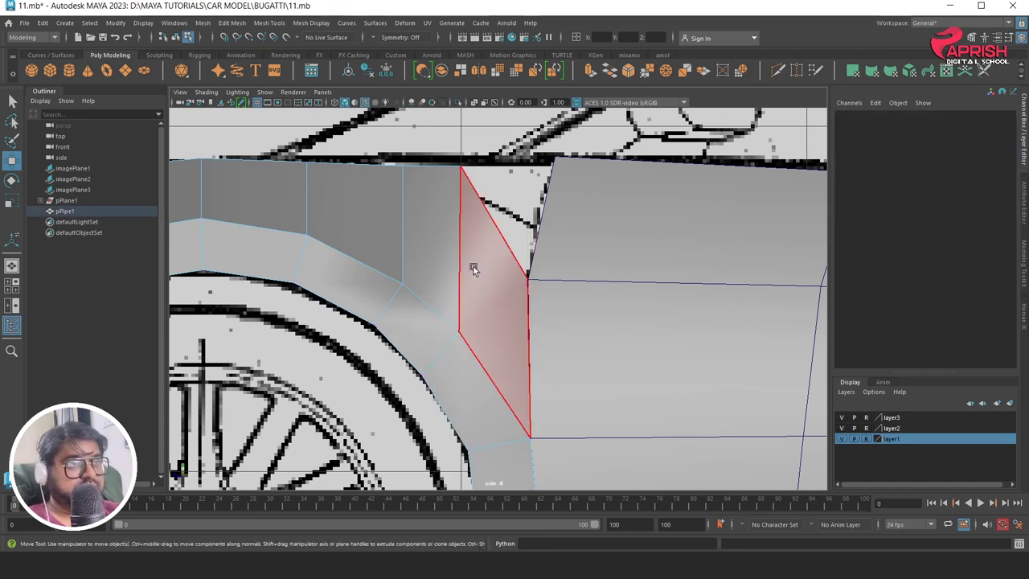
Delete the face between fender and panel, then nudge the top rear corner and the arch vertex below it
left_click(471, 264)
key("Delete")
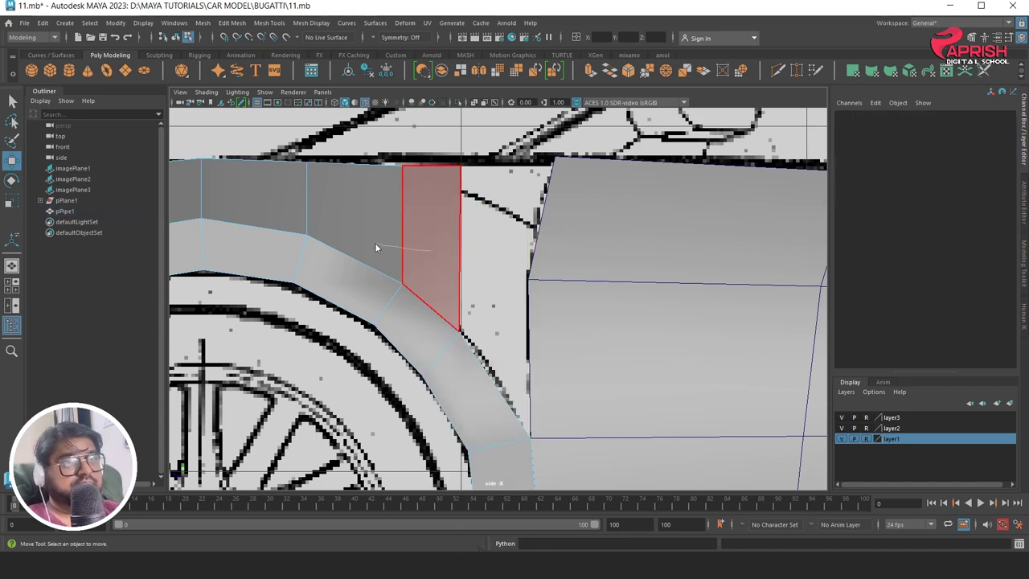
right_click_drag(375, 243, 409, 256)
left_click_drag(468, 191, 464, 187)
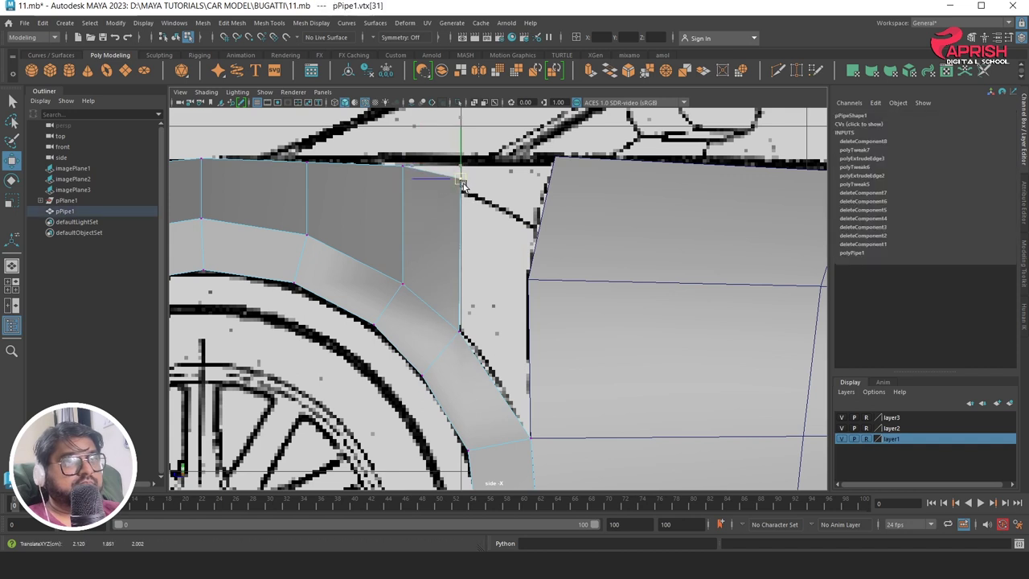
middle_click_drag(463, 183, 473, 169)
left_click(391, 273)
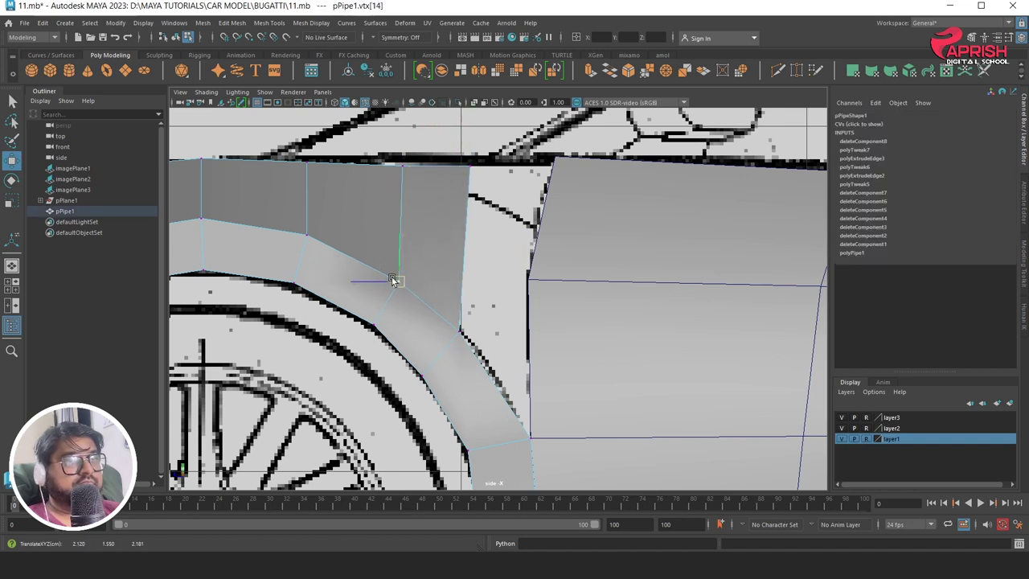
middle_click_drag(392, 273, 389, 271)
Move the fender's lower rear corner onto the blueprint's wheel-arch line, then switch to Edge mode
left_click(422, 328)
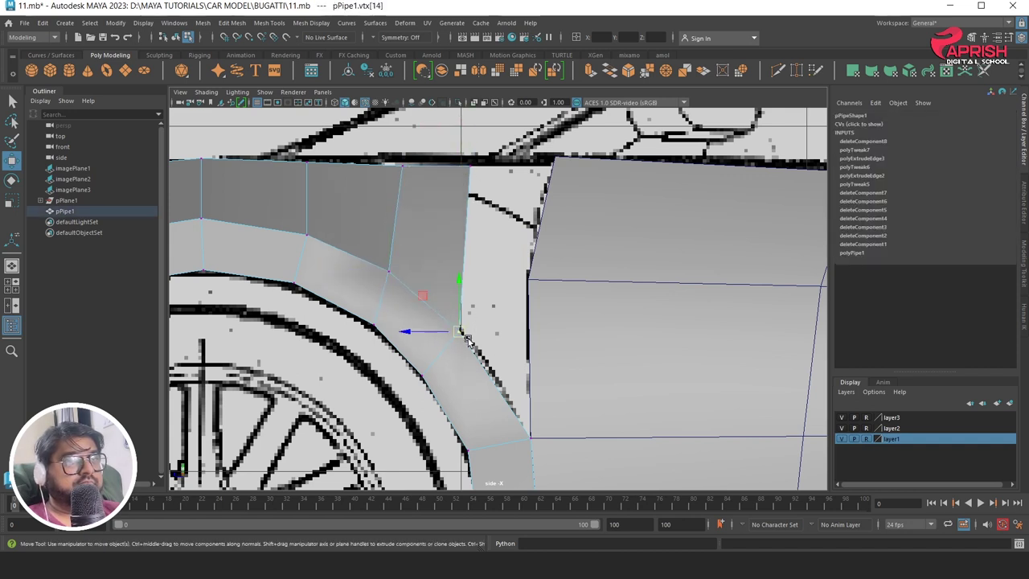
middle_click_drag(423, 329, 452, 316)
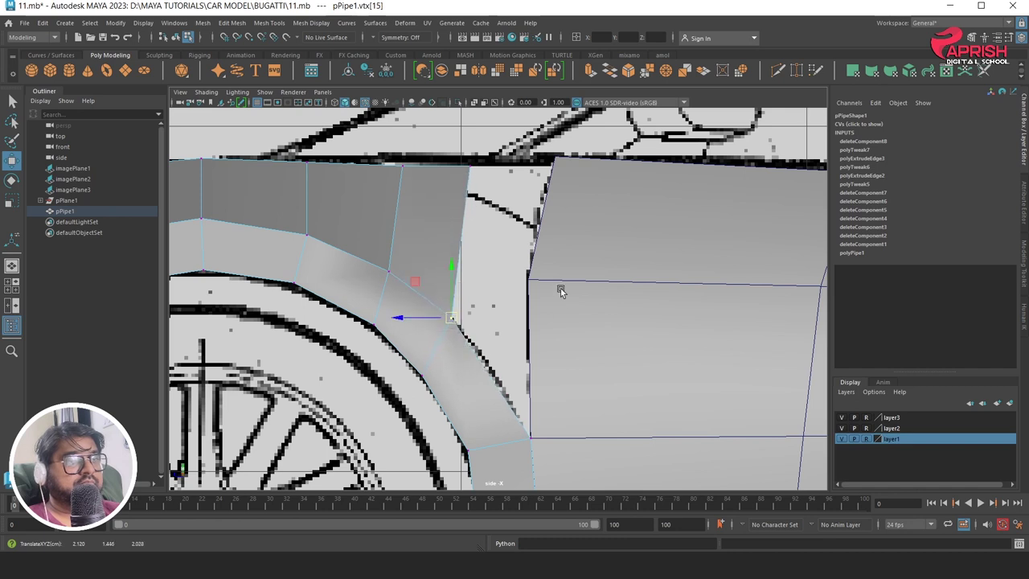
left_click(401, 171)
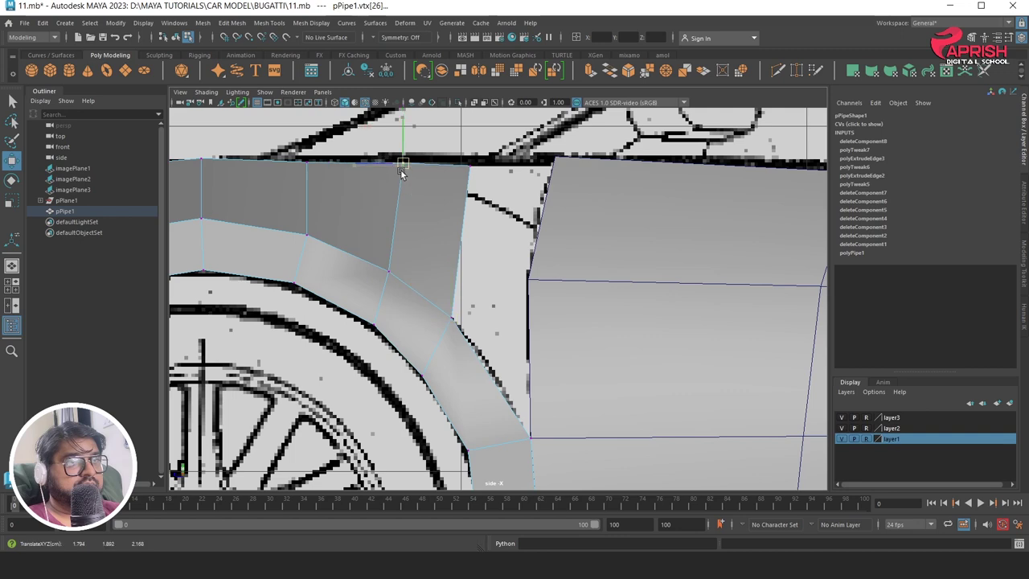
left_click(388, 272)
middle_click_drag(391, 272, 381, 255, "alt")
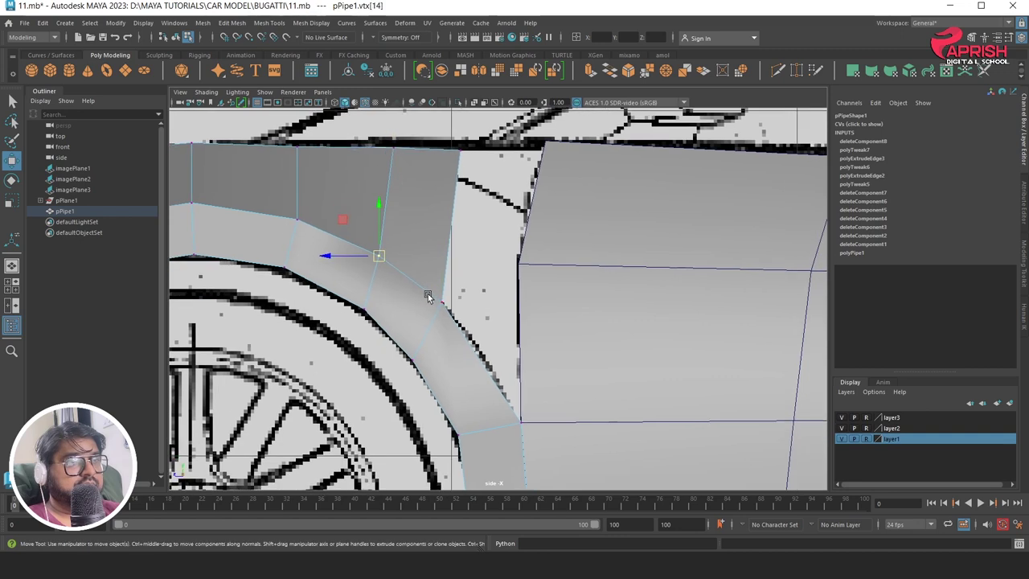
right_click(432, 219)
left_click(438, 187)
Extrude the fender's outer end edge toward the side panel and scale the new strip flat
left_click(451, 189)
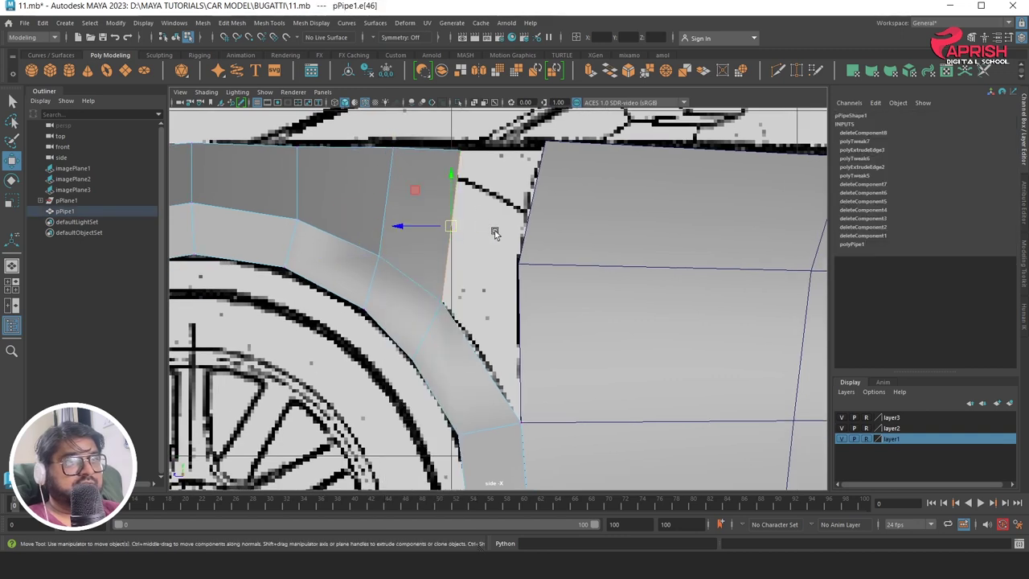
left_click(480, 332)
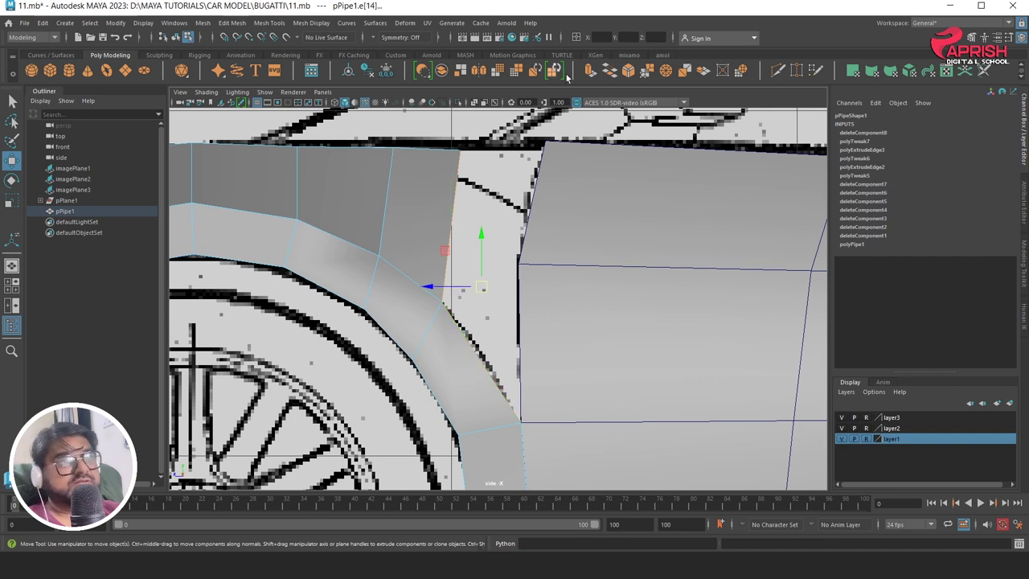
key("ctrl+e")
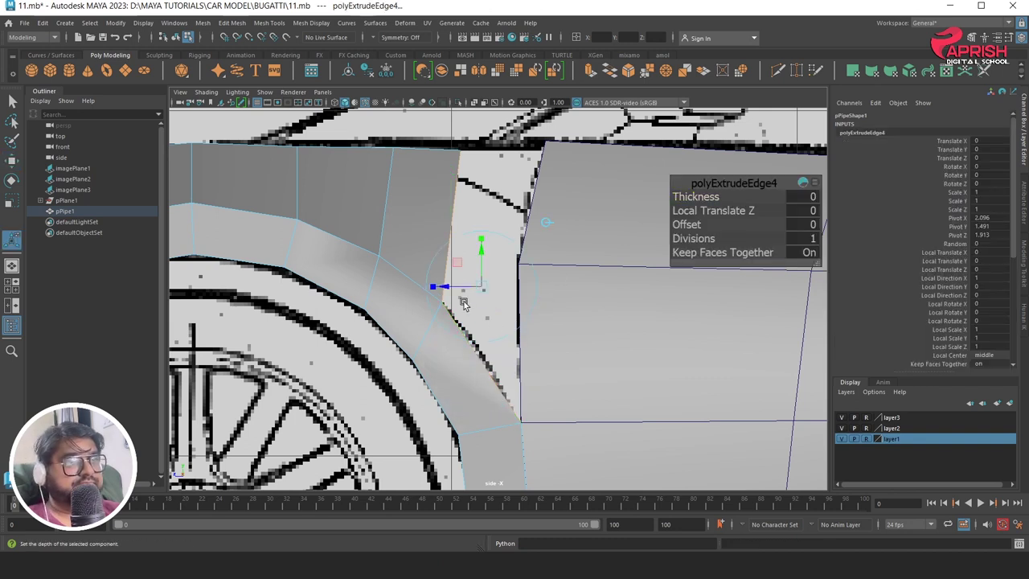
mouse_move(460, 298)
left_mouse_down()
mouse_move(455, 288)
mouse_move(527, 299)
left_mouse_up()
key("r")
mouse_move(466, 287)
left_mouse_down()
mouse_move(512, 285)
mouse_move(490, 286)
left_mouse_up()
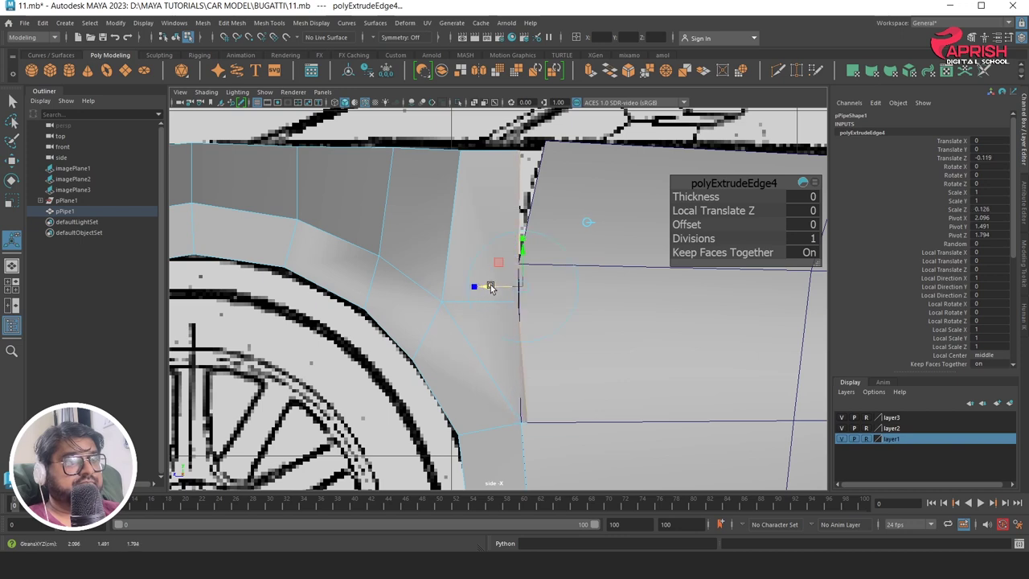
Move the strip's top, middle and lower vertices onto the side panel's corner and edge lines
right_click_drag(502, 209, 503, 163)
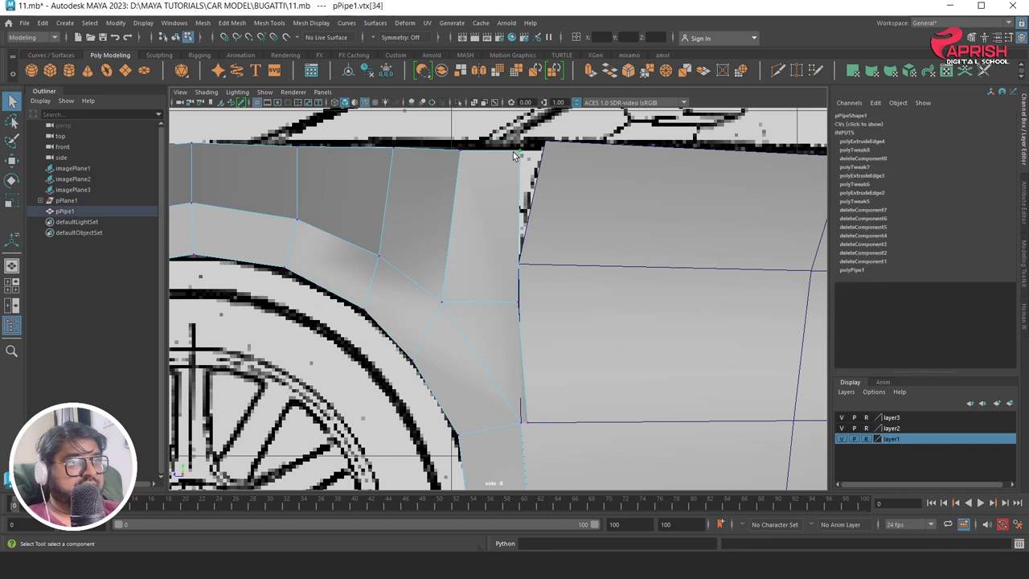
key("w")
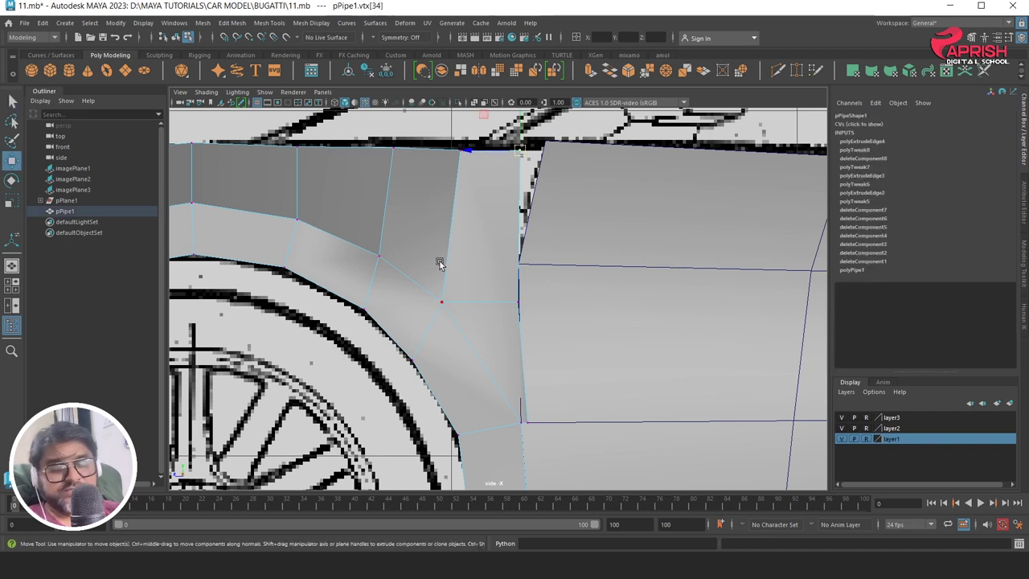
left_click_drag(512, 166, 535, 151)
left_click(519, 303)
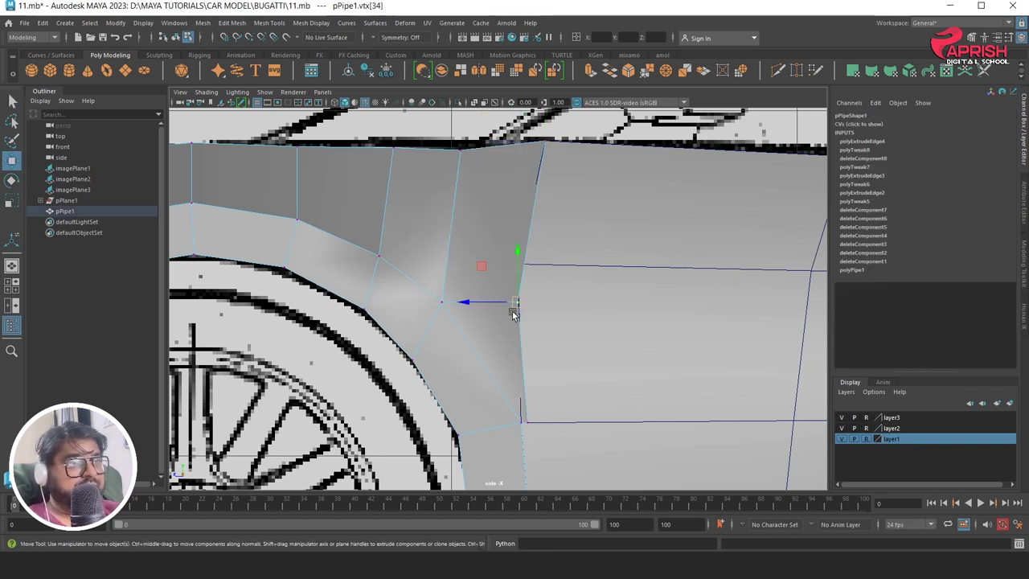
left_click_drag(517, 310, 515, 287)
left_click(524, 422)
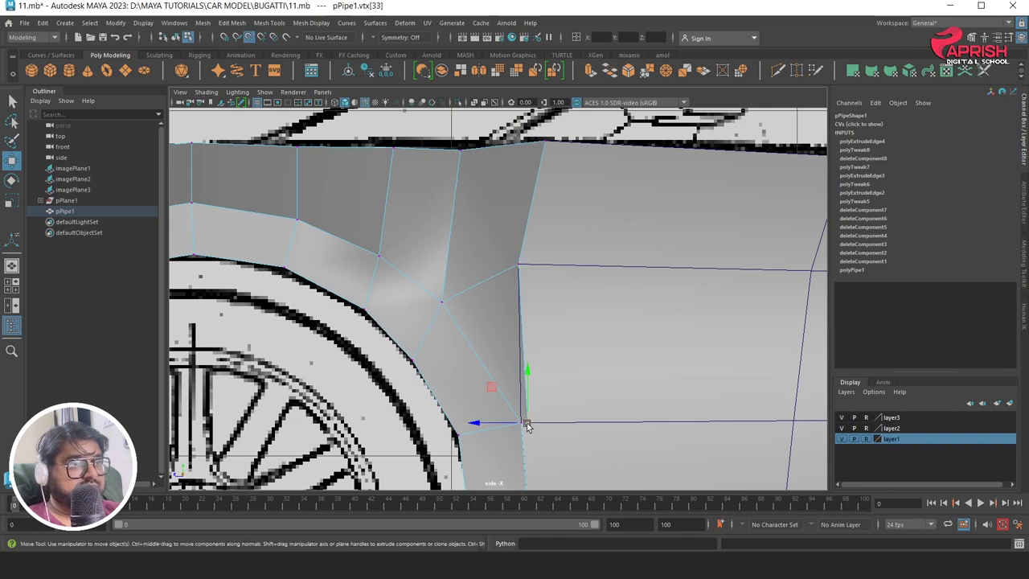
left_click_drag(520, 426, 546, 428)
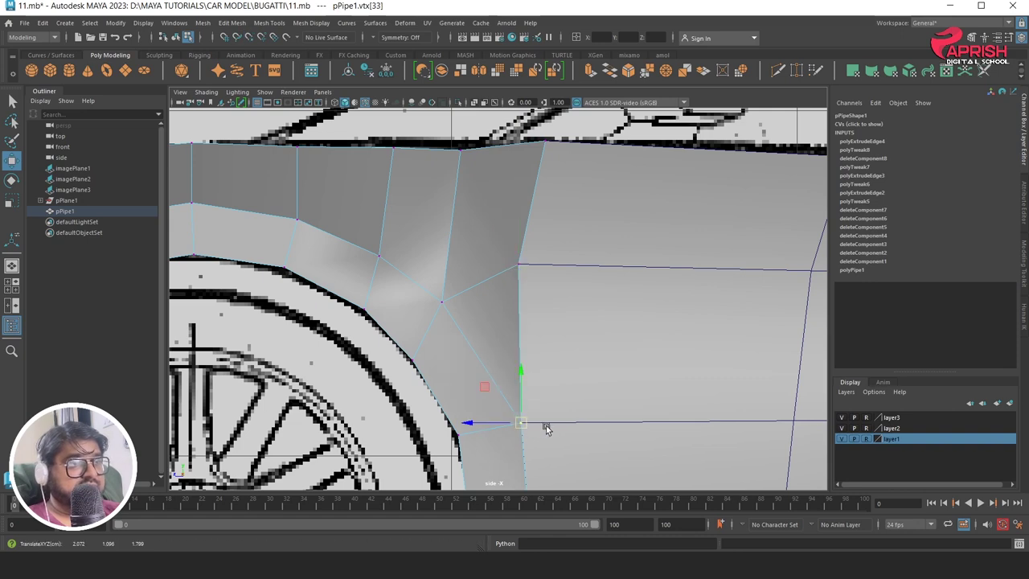
Frame the front wheel arch and select the two nearly overlapping bottom vertices
scroll(515, 338, "down", 5)
scroll(515, 338, "down", 3)
scroll(530, 342, "up", 6)
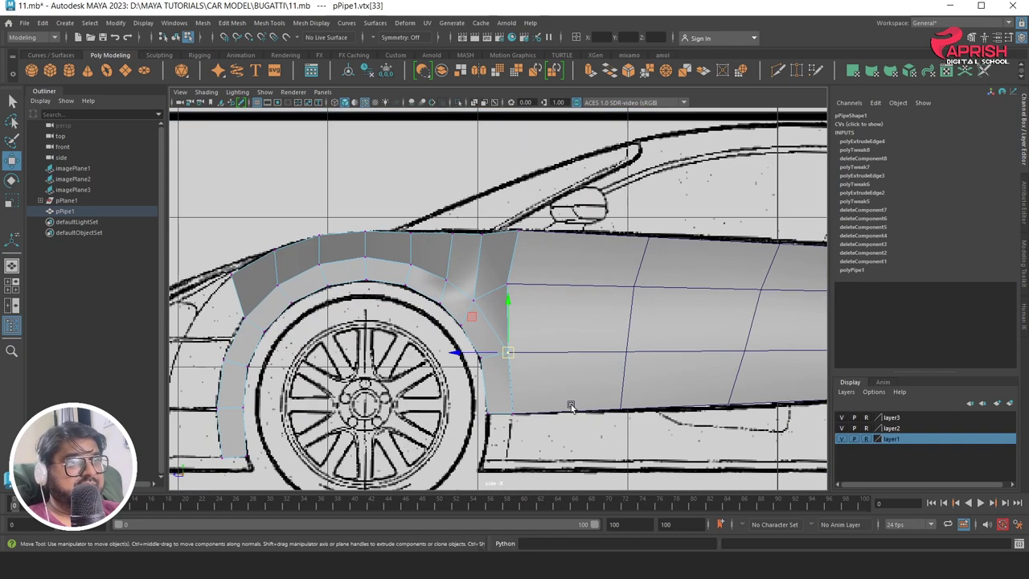
middle_click_drag(562, 426, 548, 348, "alt")
scroll(547, 347, "up", 3)
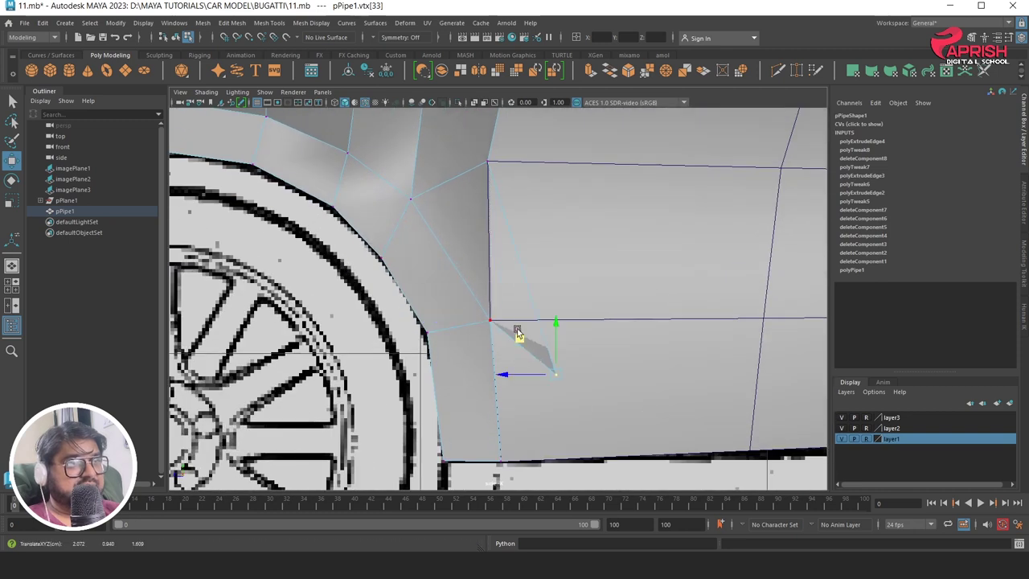
left_click_drag(532, 357, 478, 307)
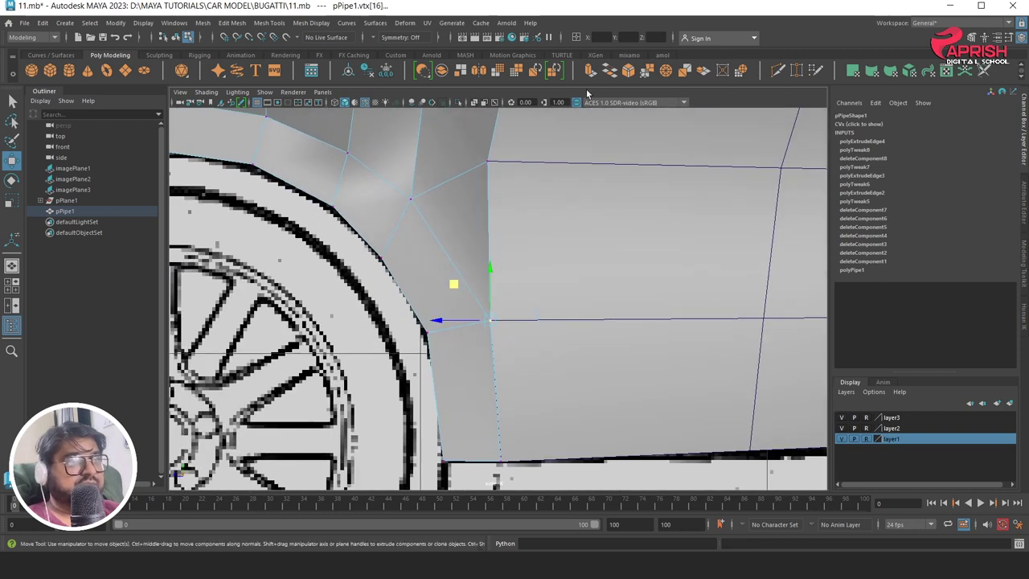
Merge the overlapping vertices and check the merged fender junction in perspective
left_click(646, 72)
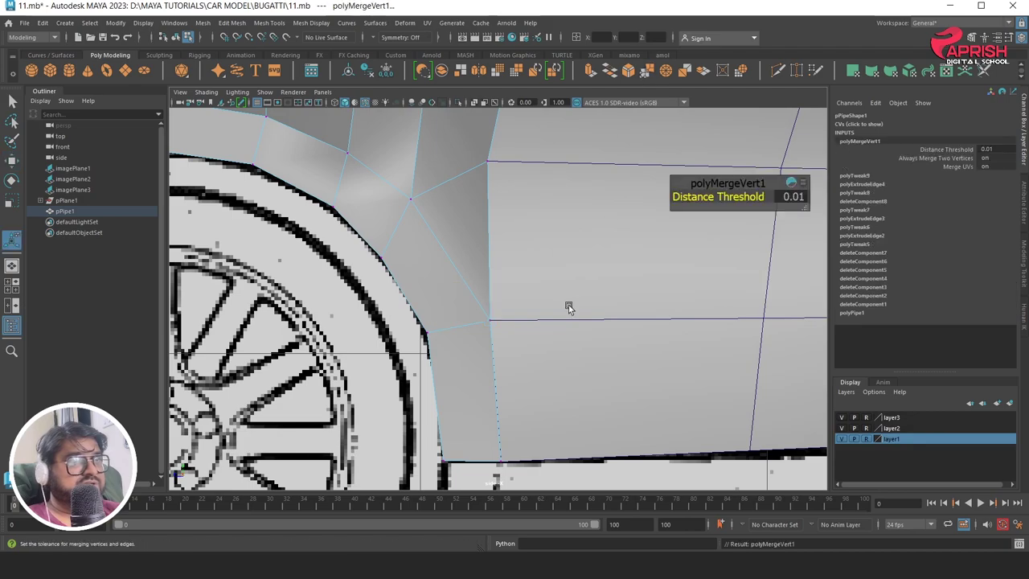
key("space")
key("space")
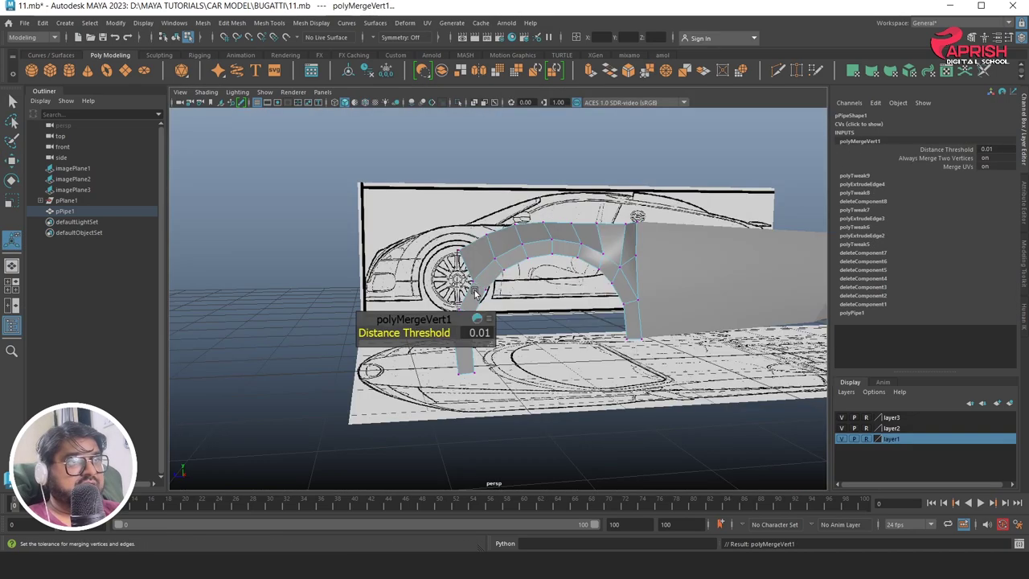
left_click_drag(508, 241, 531, 353, "alt")
mouse_move(530, 354)
right_mouse_down("alt")
mouse_move(535, 382)
mouse_move(548, 378)
right_mouse_up("alt")
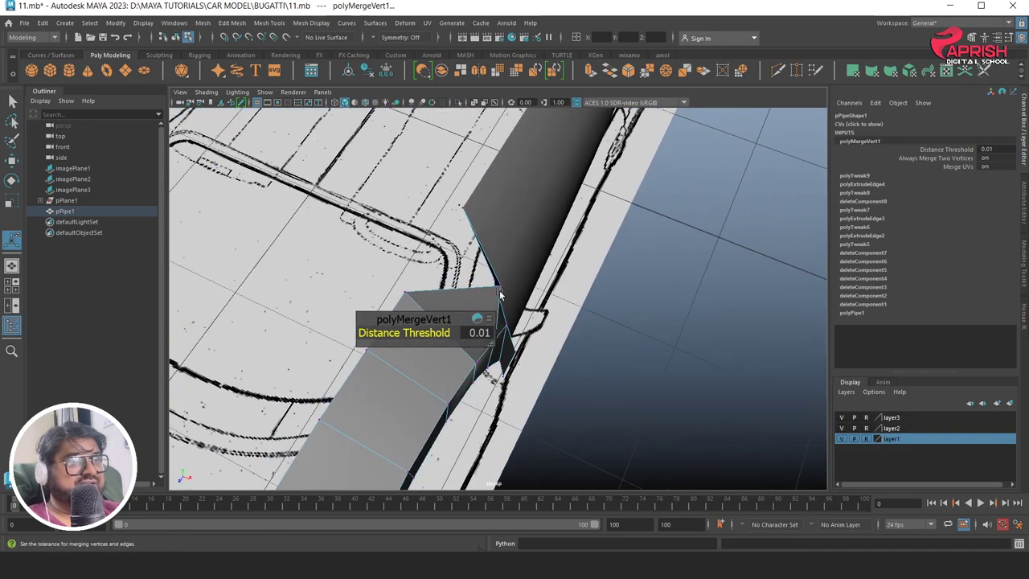
key("t")
key("space")
key("space")
scroll(560, 431, "up", 3)
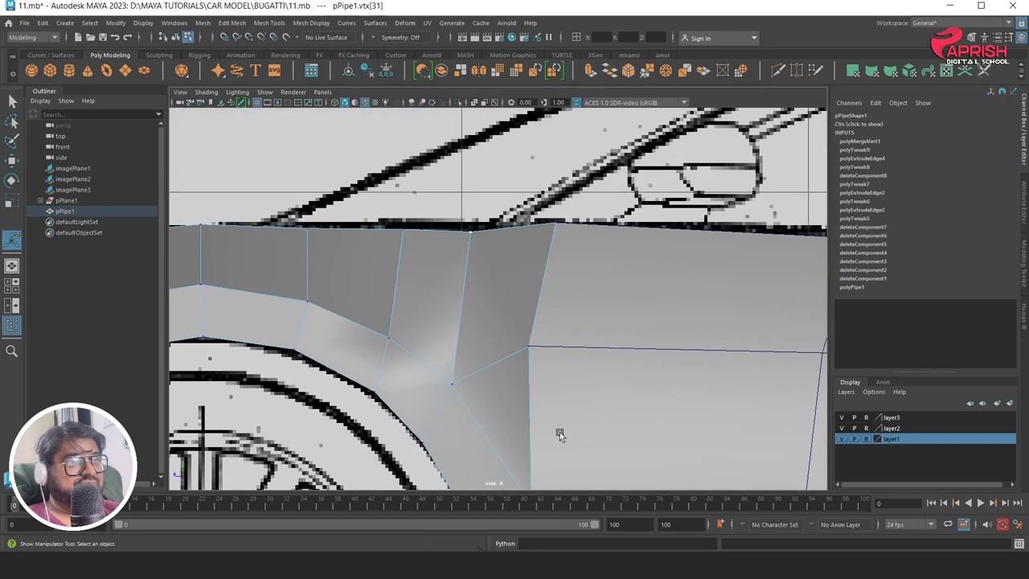
scroll(543, 280, "up", 2)
In the maximized top view, move the strip's vertices in line with the side panel's edge
key("space")
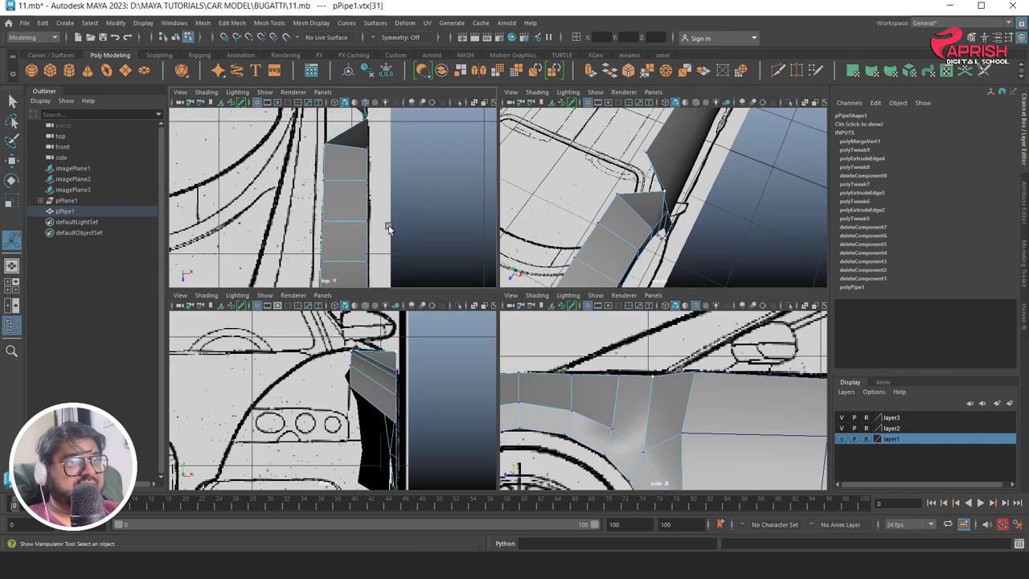
key("space")
mouse_move(468, 281)
middle_mouse_down("alt")
mouse_move(455, 316)
mouse_move(406, 228)
mouse_move(369, 332)
middle_mouse_up("alt")
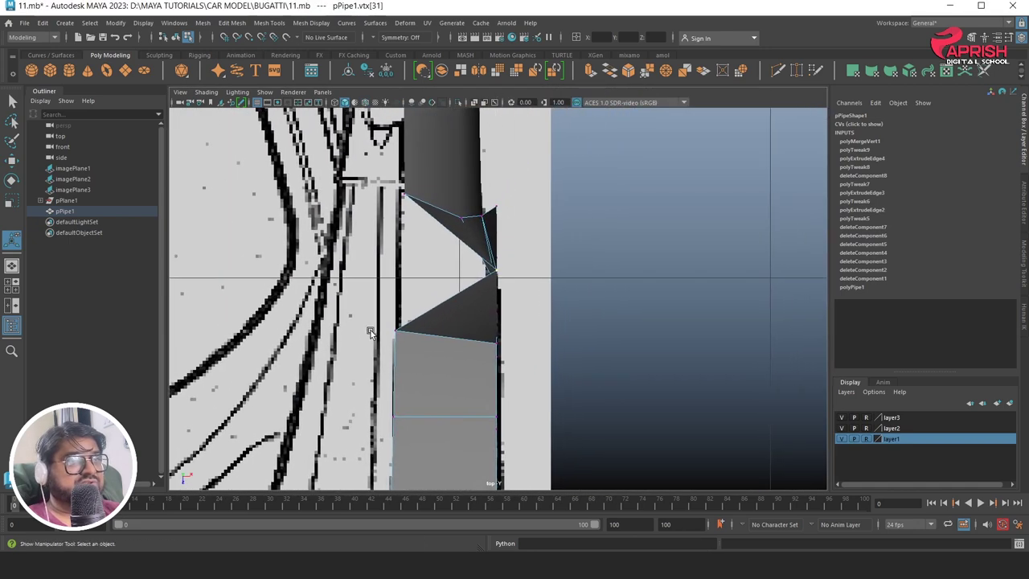
key("w")
left_click_drag(545, 272, 453, 268)
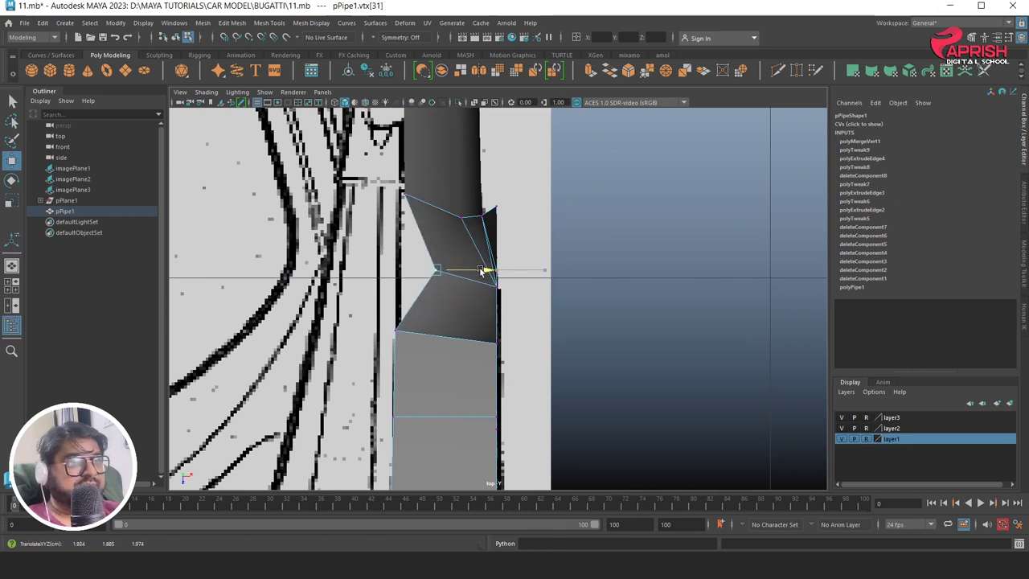
right_click_drag(400, 258, 562, 349, "alt")
left_click(508, 214)
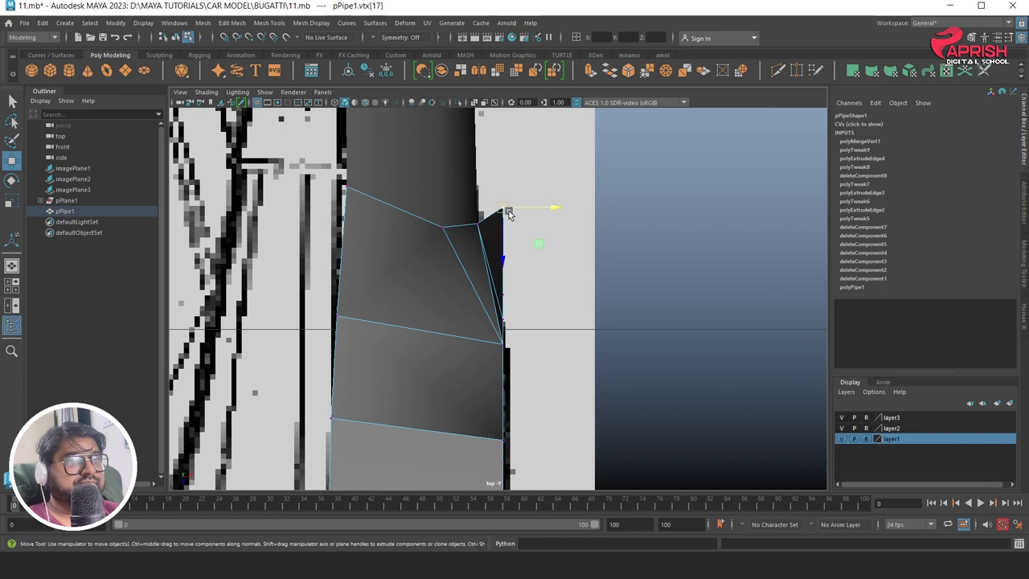
mouse_move(509, 211)
left_mouse_down()
mouse_move(492, 232)
mouse_move(479, 229)
left_mouse_up()
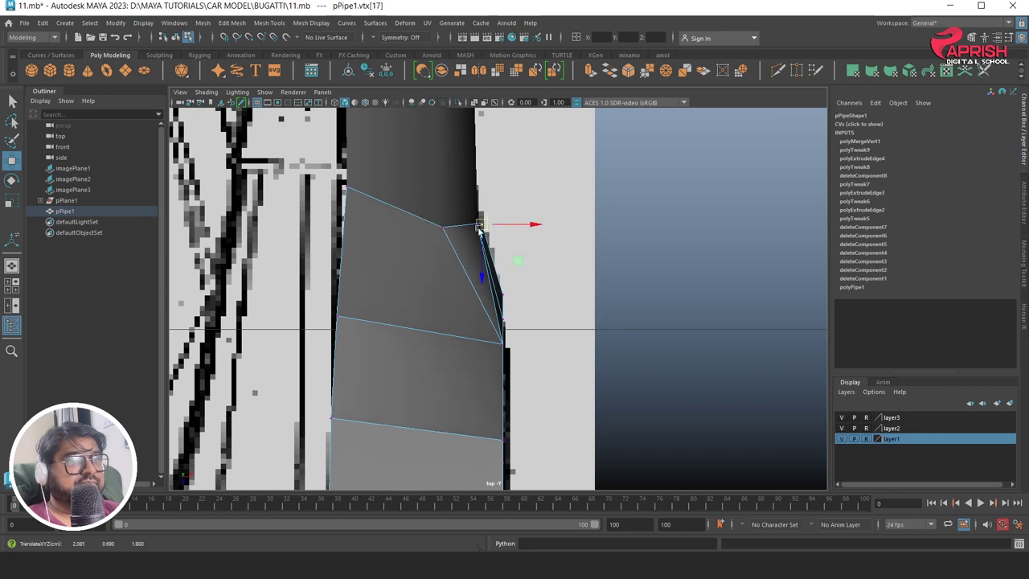
left_click(353, 195)
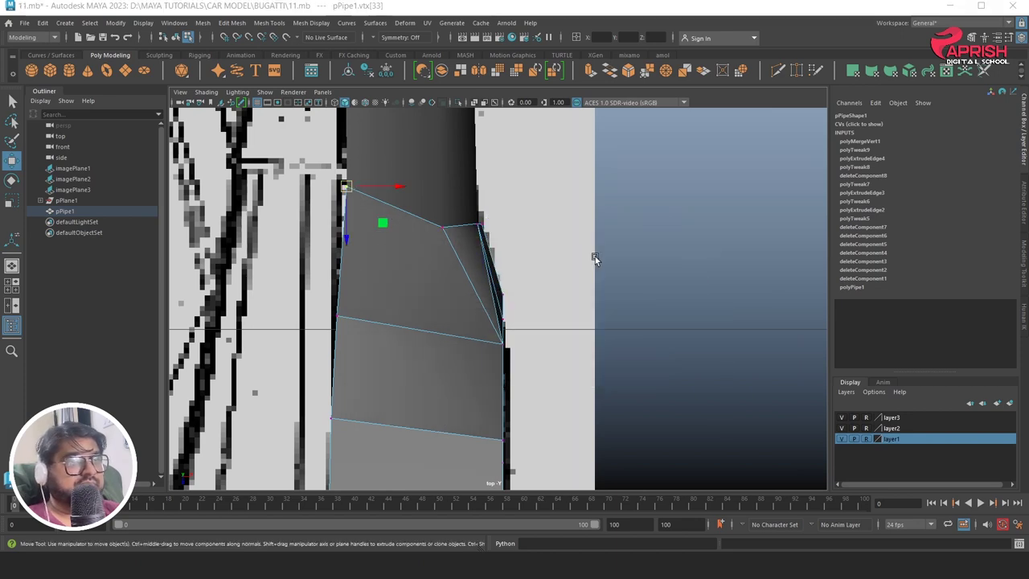
Orbit around the fender-panel junction in perspective to inspect it, then return to the side view
mouse_move(595, 259)
left_mouse_down("alt")
mouse_move(592, 248)
mouse_move(570, 324)
mouse_move(418, 275)
mouse_move(359, 314)
mouse_move(477, 289)
left_mouse_up("alt")
mouse_move(477, 290)
right_mouse_down("alt")
mouse_move(527, 314)
mouse_move(498, 313)
right_mouse_up("alt")
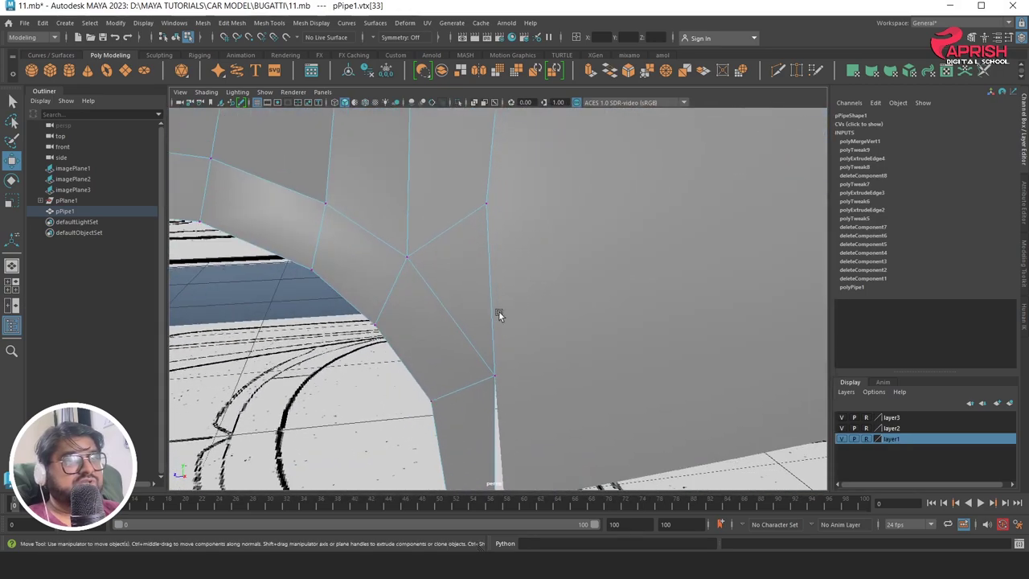
left_click_drag(499, 313, 394, 296, "alt")
right_click_drag(395, 297, 356, 138, "alt")
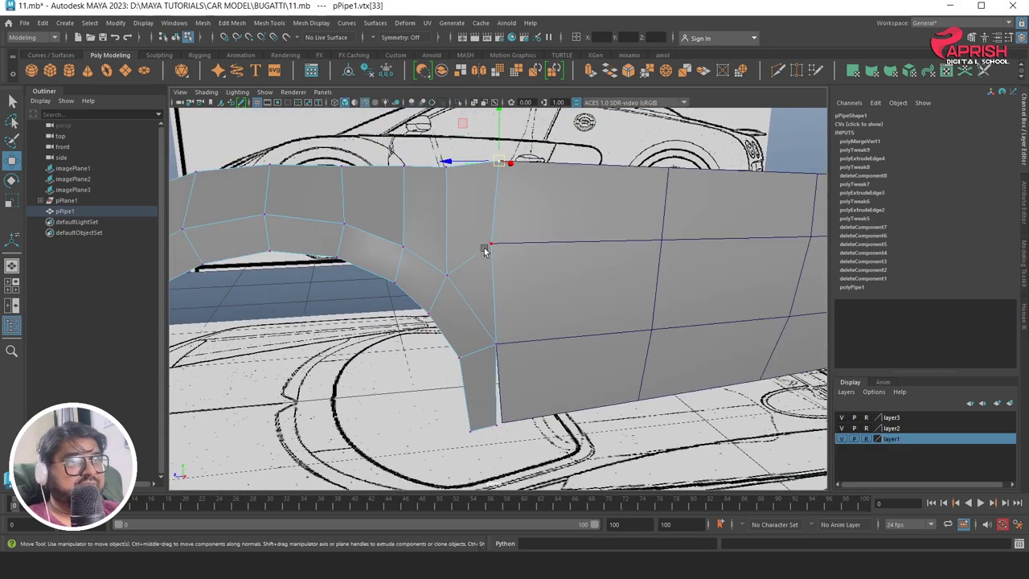
left_click_drag(487, 246, 475, 271, "alt")
mouse_move(475, 271)
right_mouse_down("alt")
mouse_move(459, 287)
mouse_move(467, 332)
right_mouse_up("alt")
mouse_move(466, 331)
left_mouse_down("alt")
mouse_move(455, 304)
mouse_move(473, 340)
left_mouse_up("alt")
right_click_drag(466, 260, 491, 322, "alt")
left_click_drag(491, 320, 478, 370, "alt")
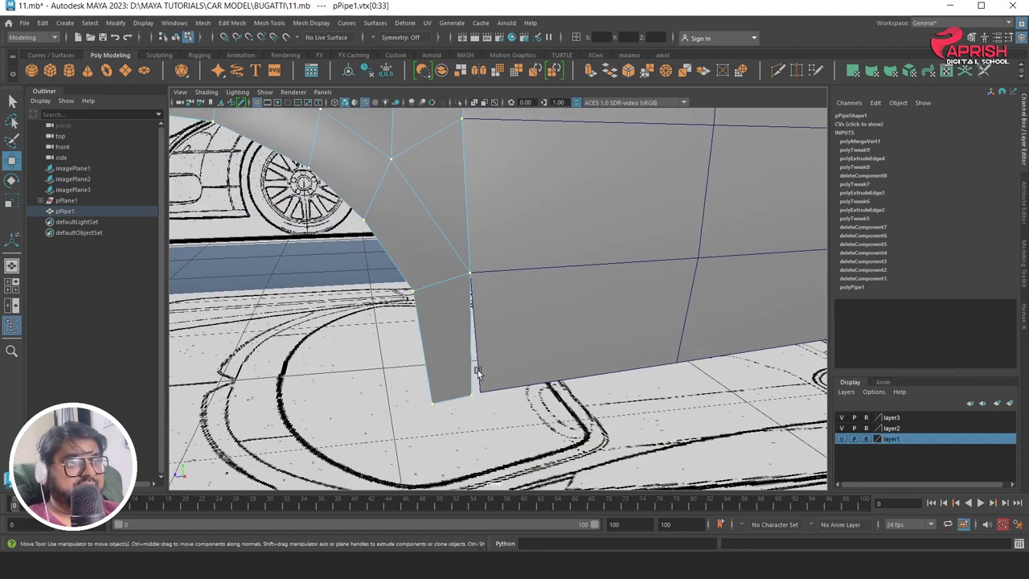
key("space")
key("space")
mouse_move(536, 424)
middle_mouse_down("alt")
mouse_move(512, 337)
mouse_move(479, 291)
middle_mouse_up("alt")
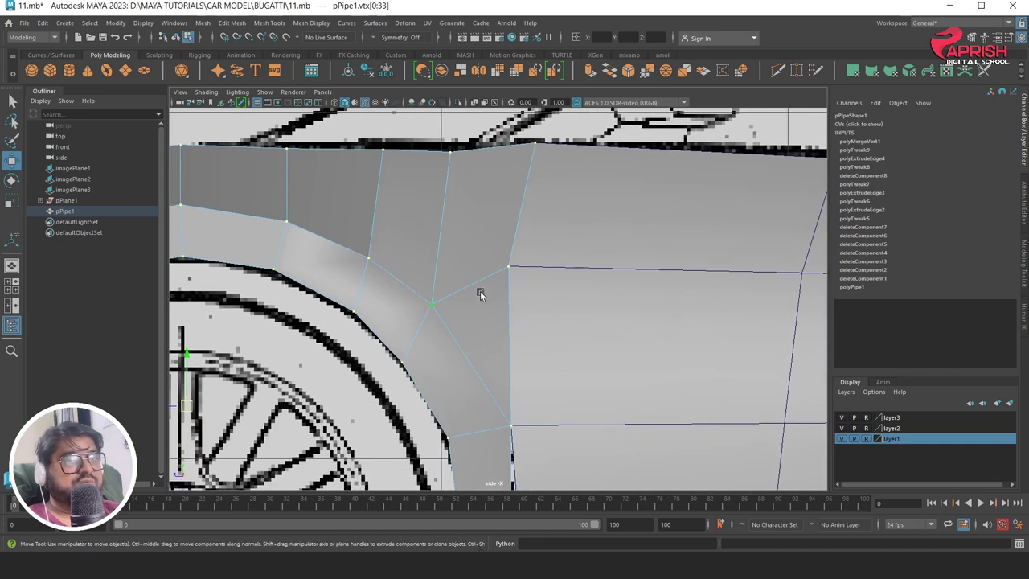
Cut a new edge across the fender from its arch vertex with Multi-Cut
left_click(269, 22)
left_click(305, 136)
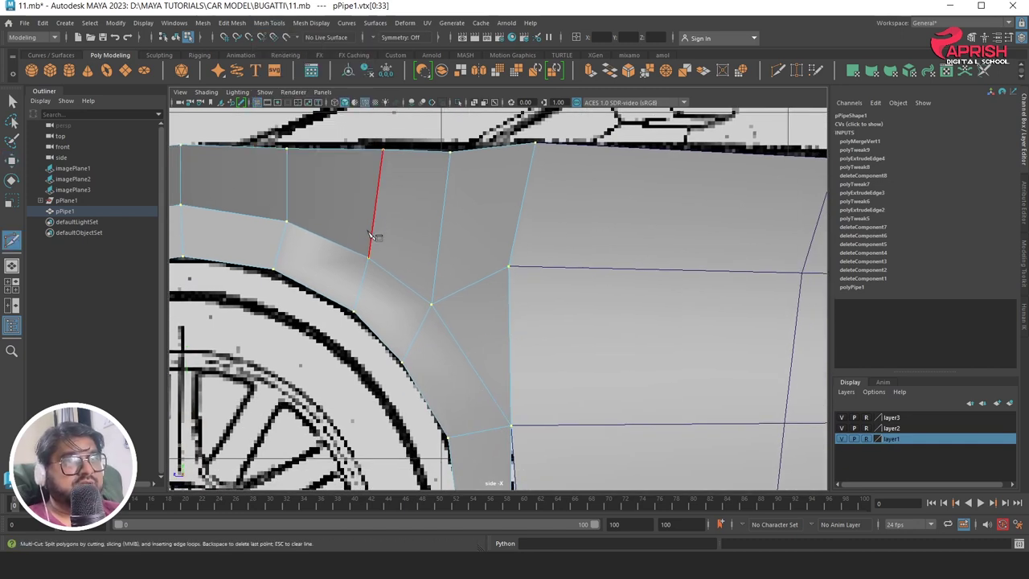
left_click(368, 258)
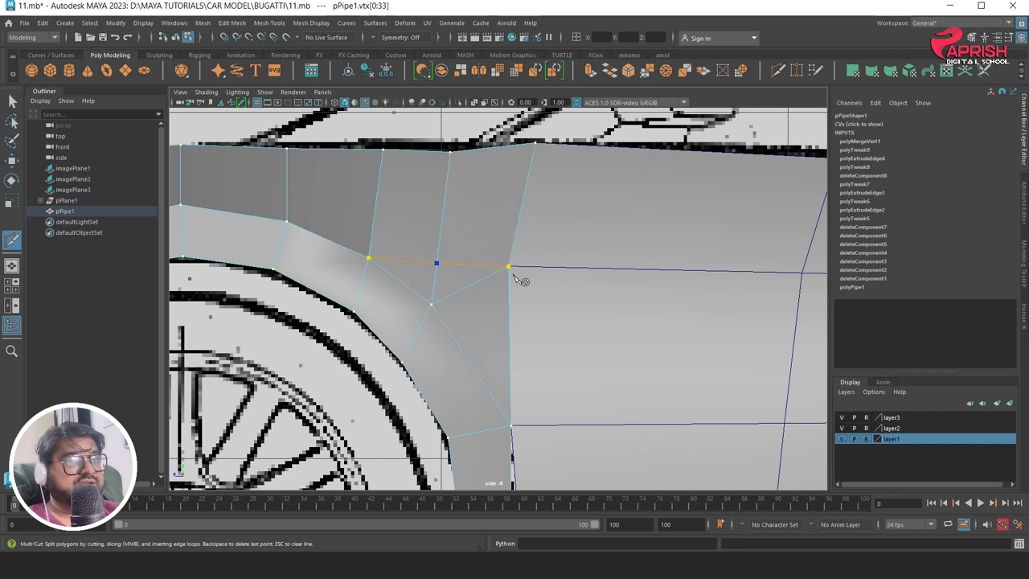
key("Return")
key("w")
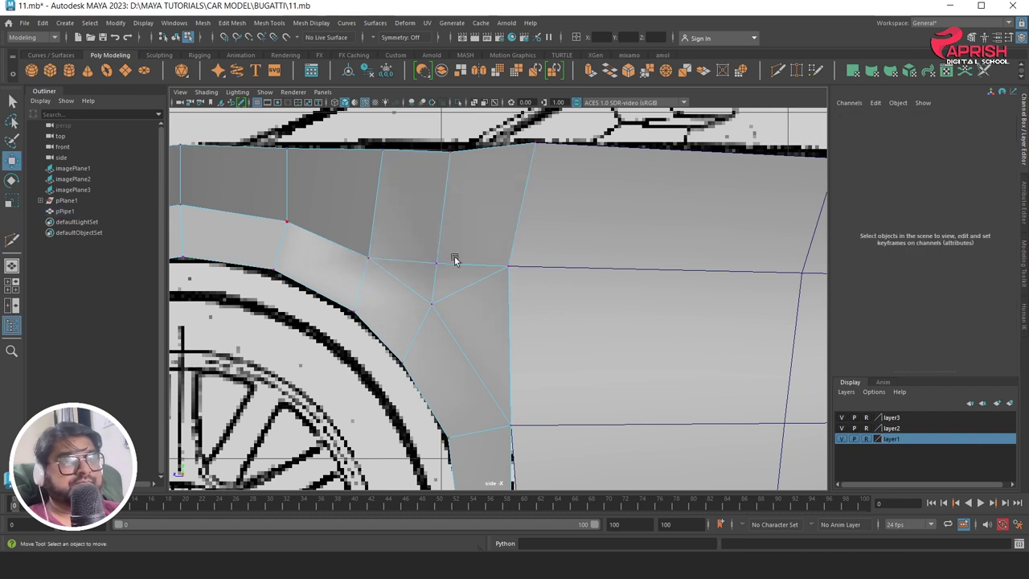
Delete the stray diagonal edges in the wheel-arch corner beside the side panel
right_click_drag(436, 253, 432, 244)
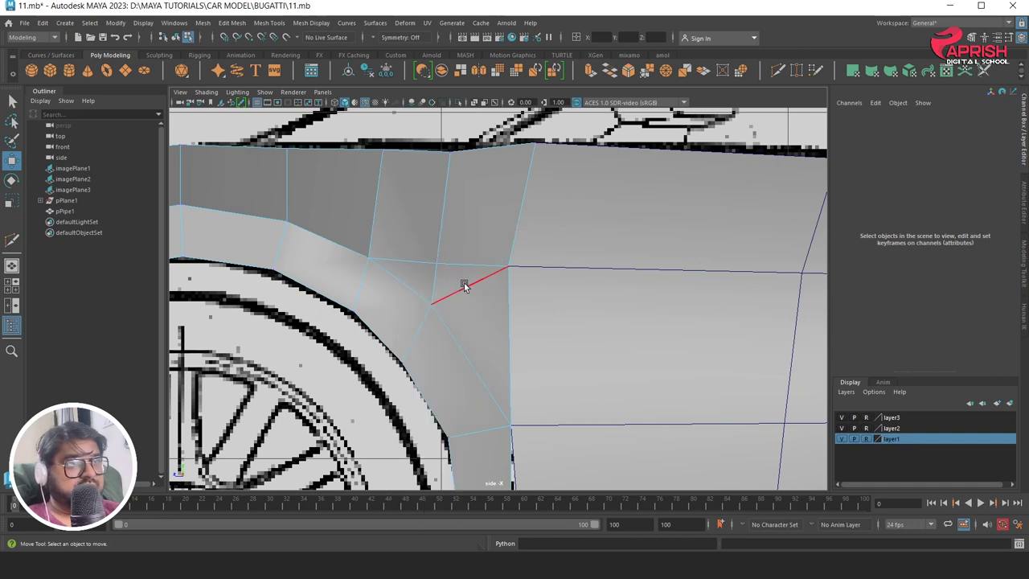
left_click(464, 285)
key("Delete")
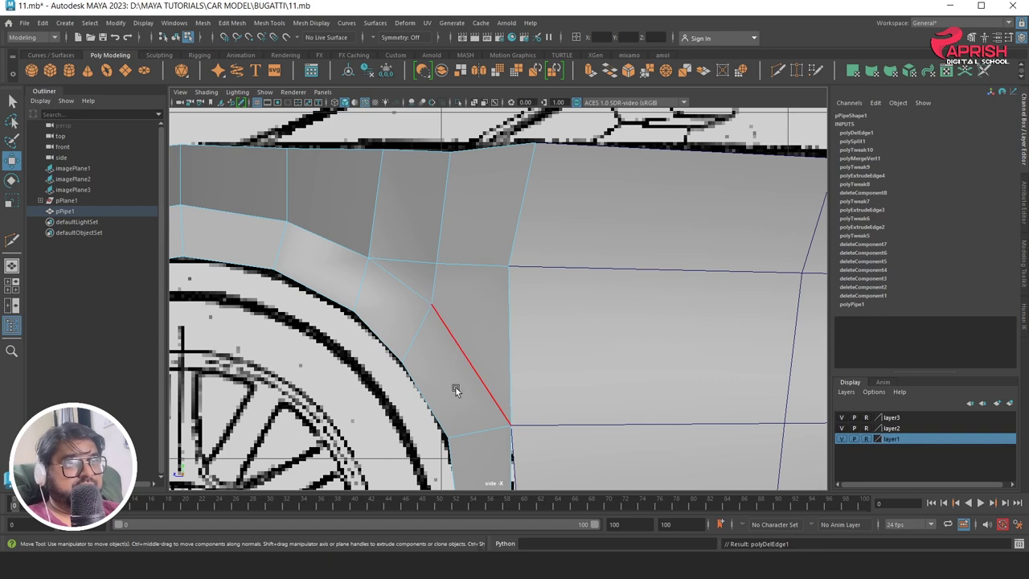
scroll(474, 406, "down", 3)
scroll(482, 401, "up", 2)
scroll(450, 379, "up", 1)
scroll(434, 366, "up", 1)
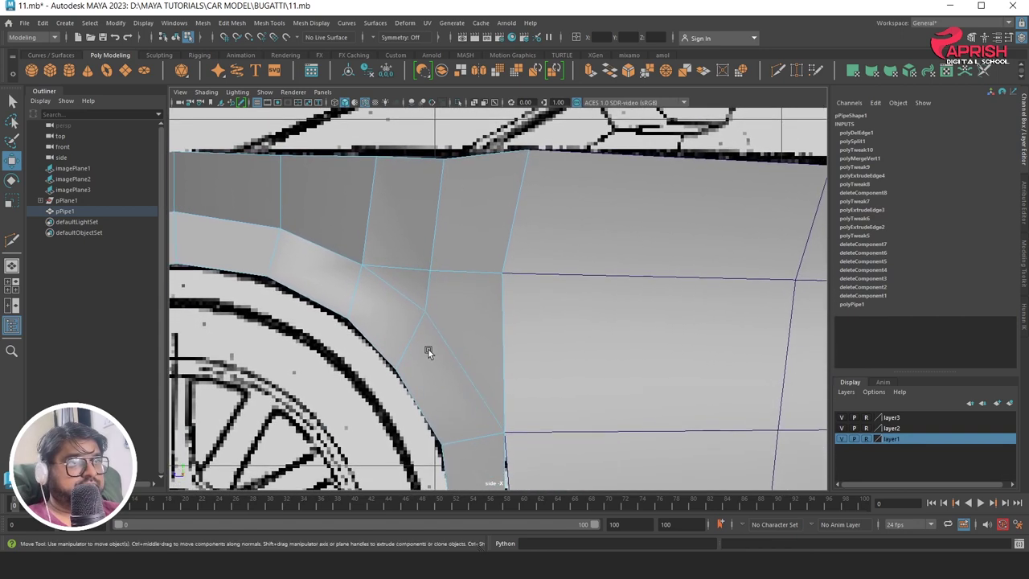
middle_click_drag(429, 352, 442, 362, "alt")
left_click(471, 308)
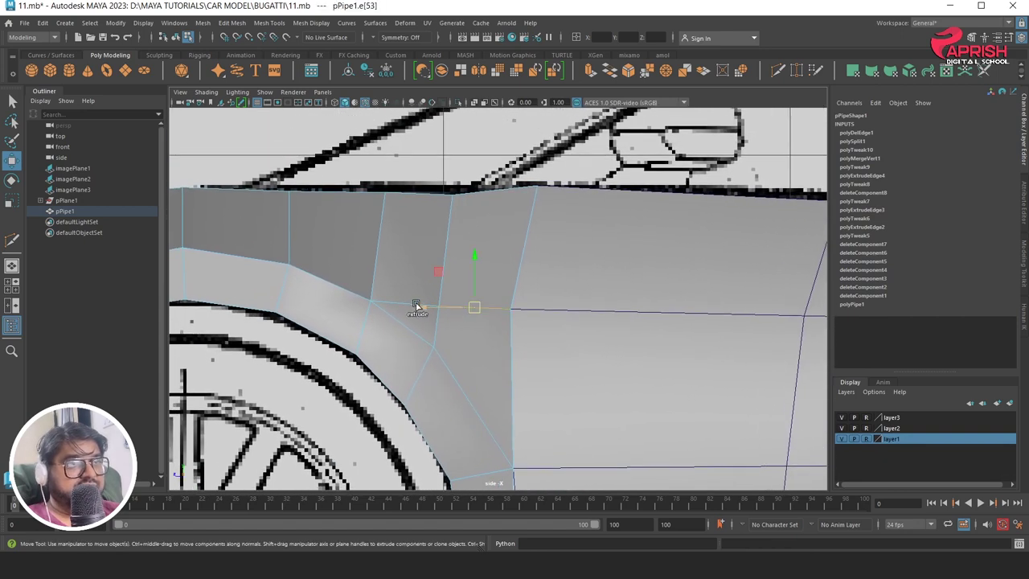
left_click(538, 337, "shift")
key("ctrl+Delete")
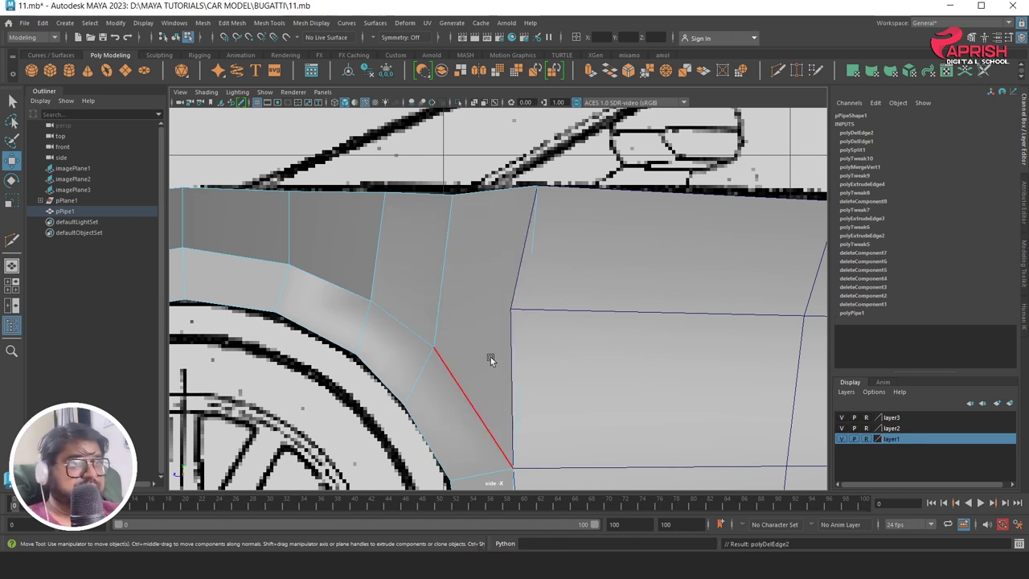
middle_click_drag(486, 380, 480, 251, "alt")
right_click_drag(476, 246, 424, 241)
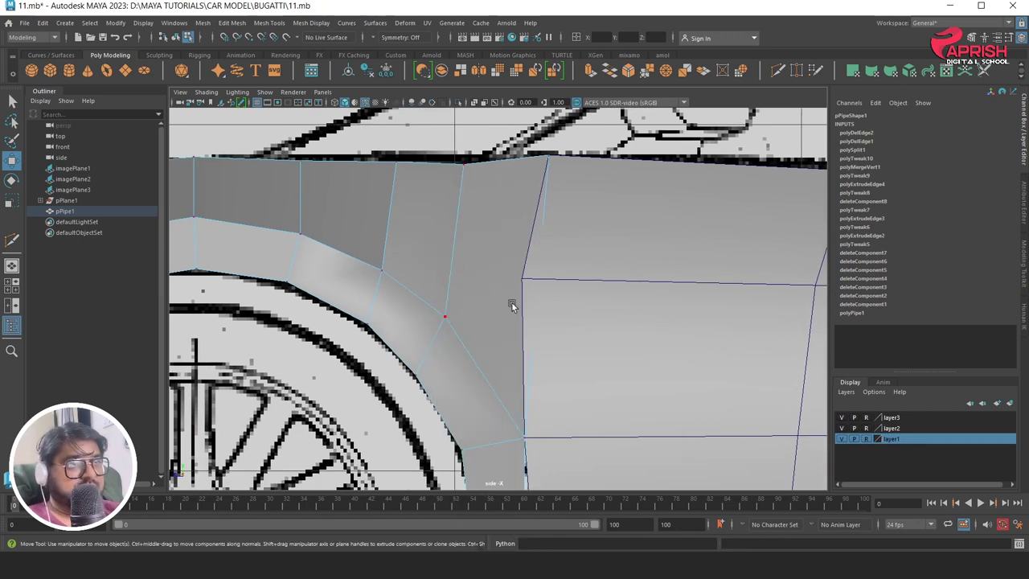
Insert an edge loop along the fender strip
key("a")
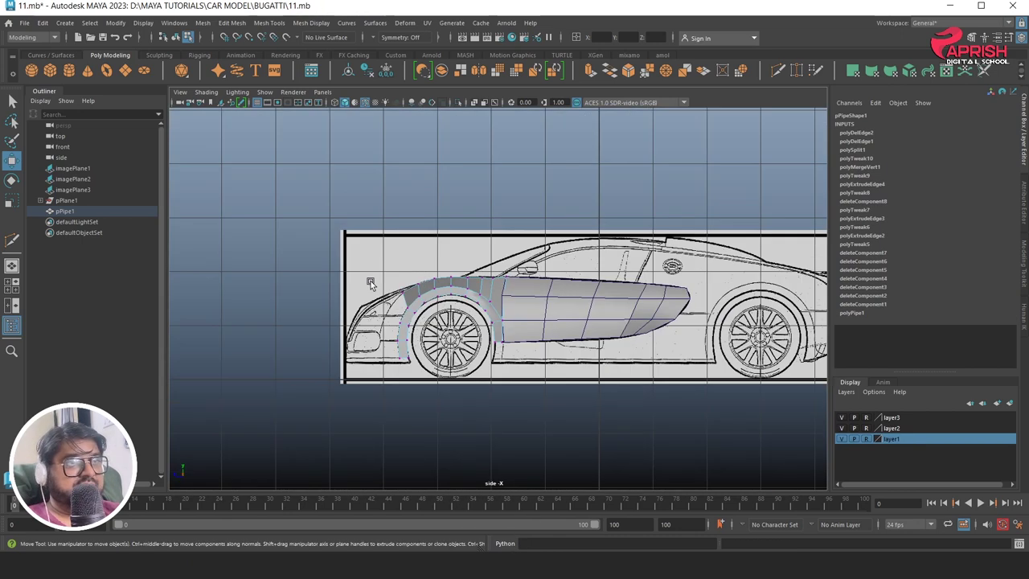
scroll(286, 283, "up", 3)
scroll(286, 283, "up", 2)
scroll(286, 283, "up", 3)
scroll(297, 278, "up", 1)
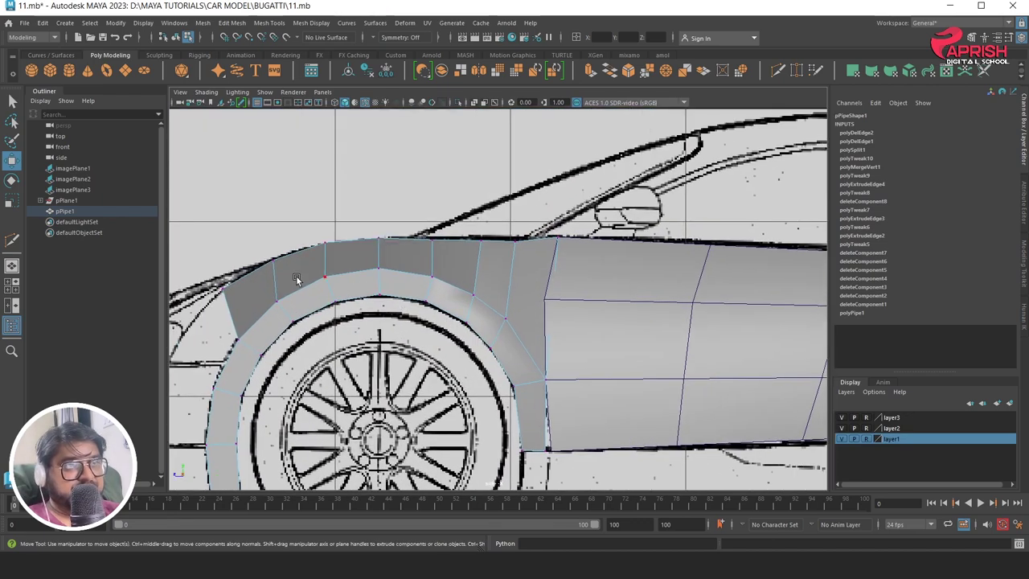
left_click(270, 22)
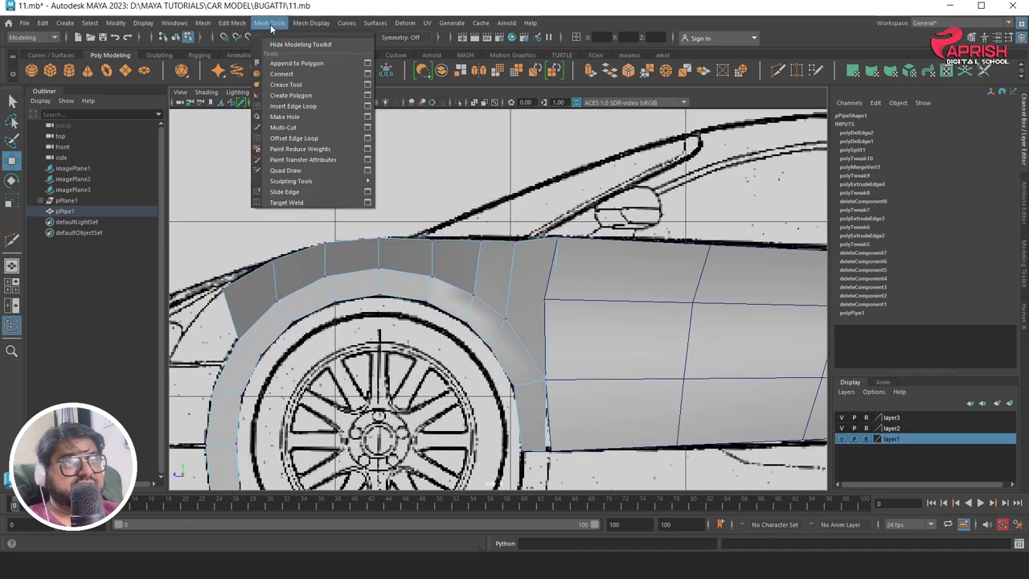
left_click(291, 106)
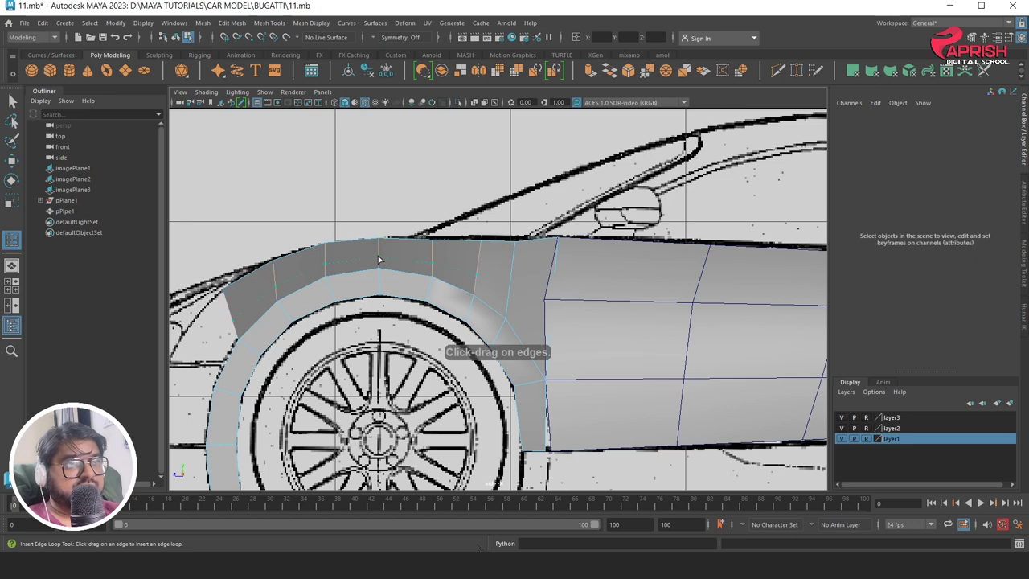
left_click(381, 256)
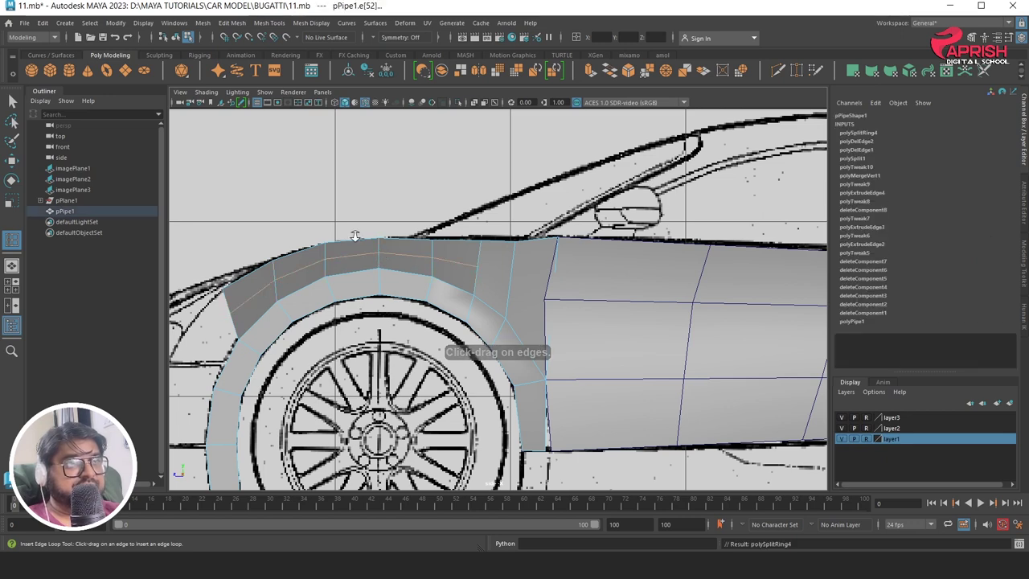
scroll(508, 280, "up", 3)
middle_click_drag(508, 281, 388, 281, "alt")
scroll(410, 296, "up", 1)
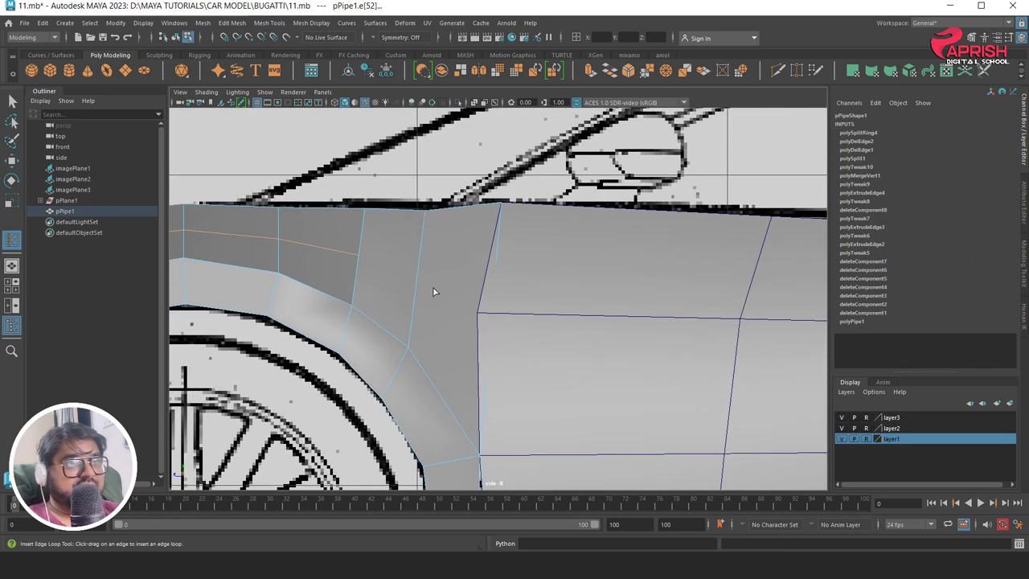
Move the new loop's top-edge vertex onto its neighbour and merge the overlapping pair
left_click(277, 23)
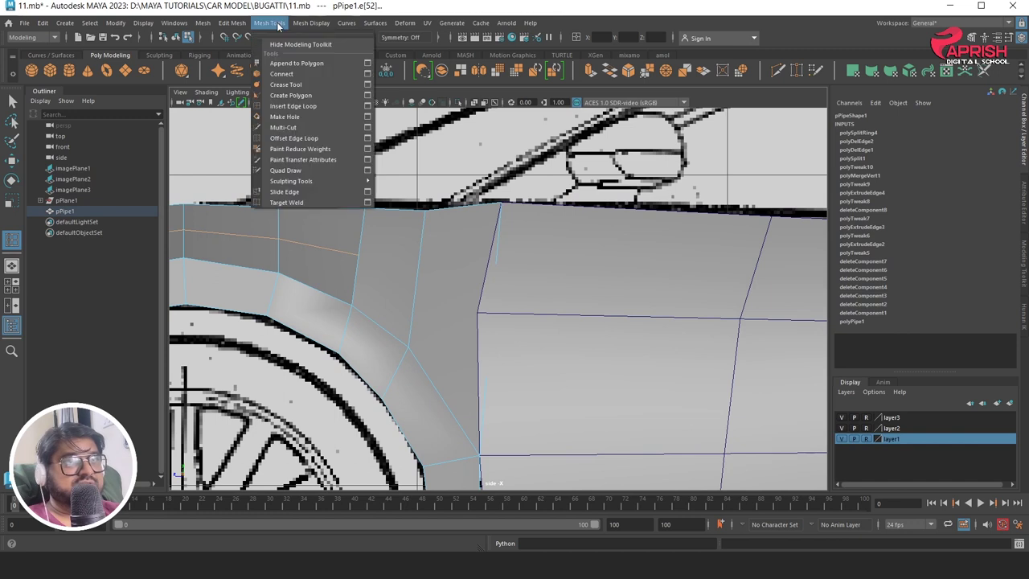
left_click(285, 127)
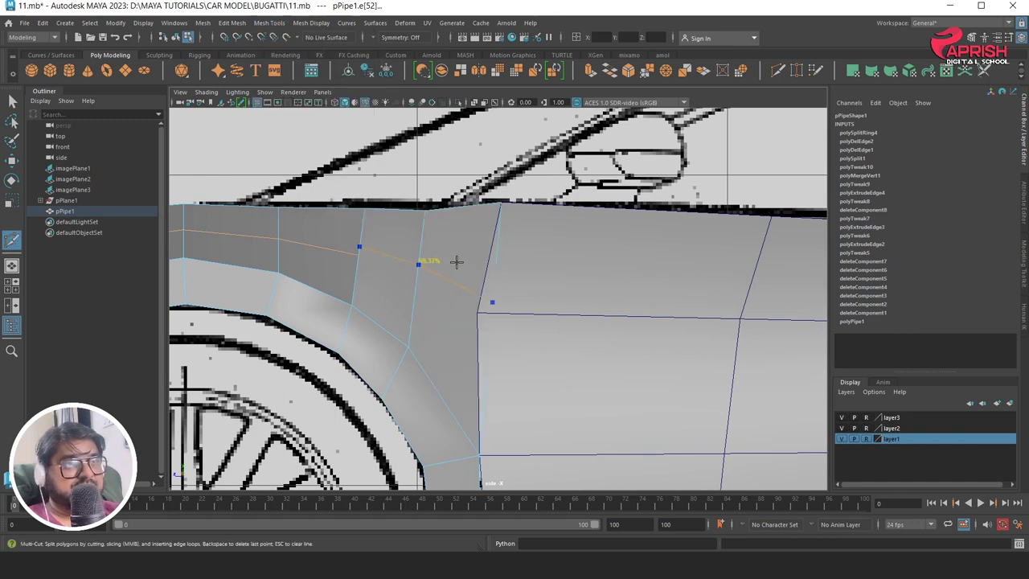
right_click_drag(390, 247, 409, 257)
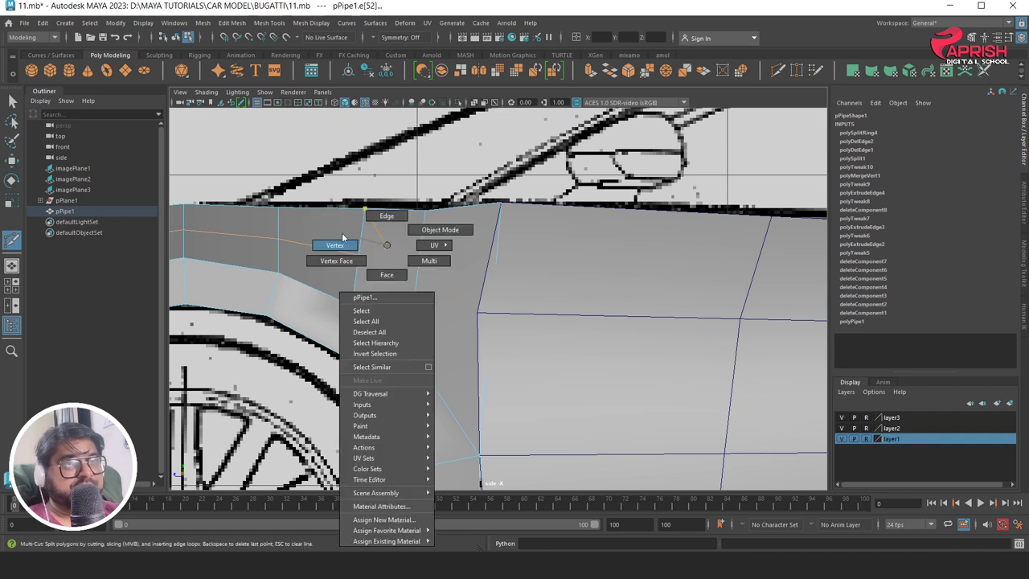
left_click(12, 160)
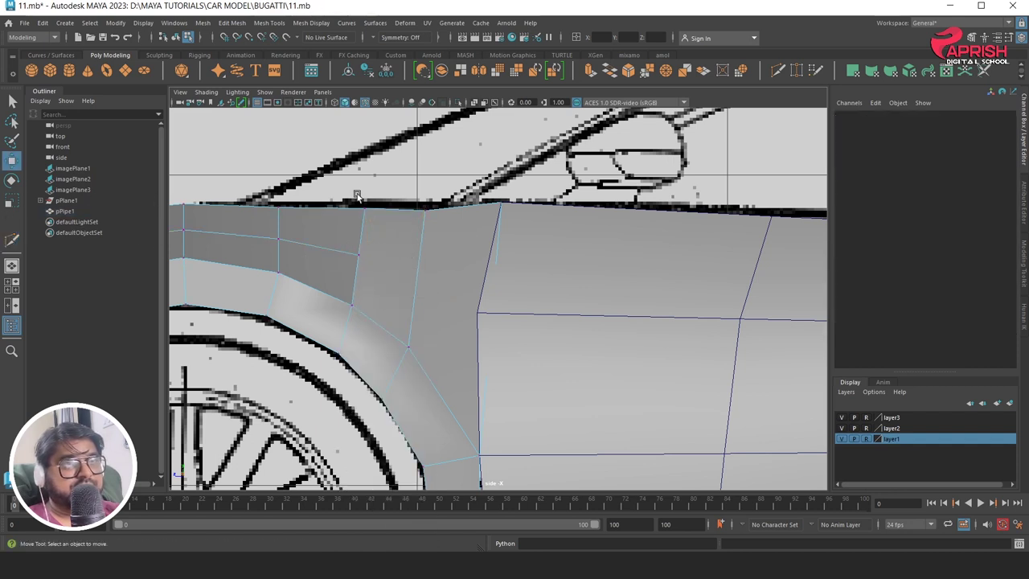
left_click(380, 215)
middle_click_drag(387, 216, 358, 225)
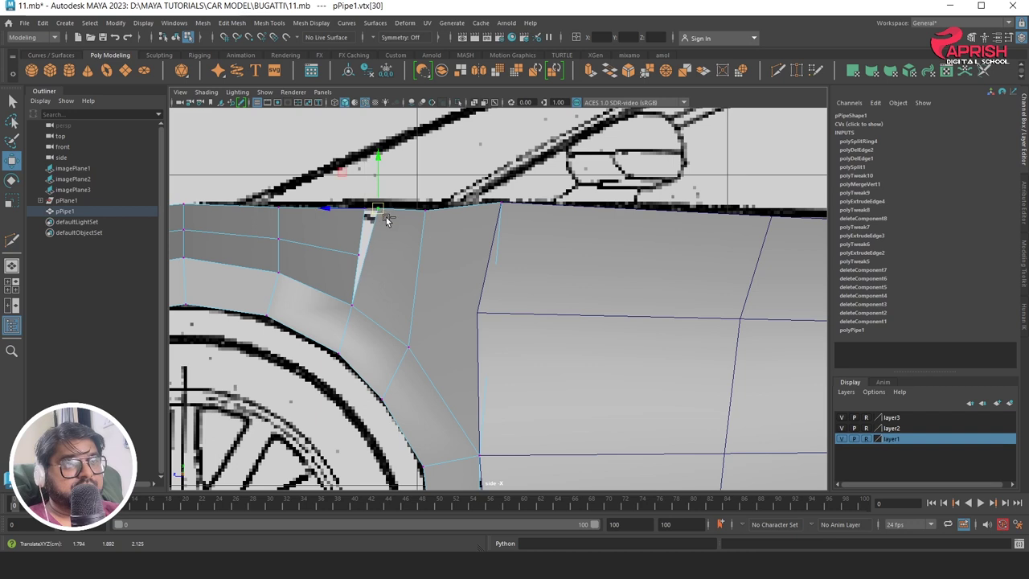
left_click_drag(323, 191, 394, 221)
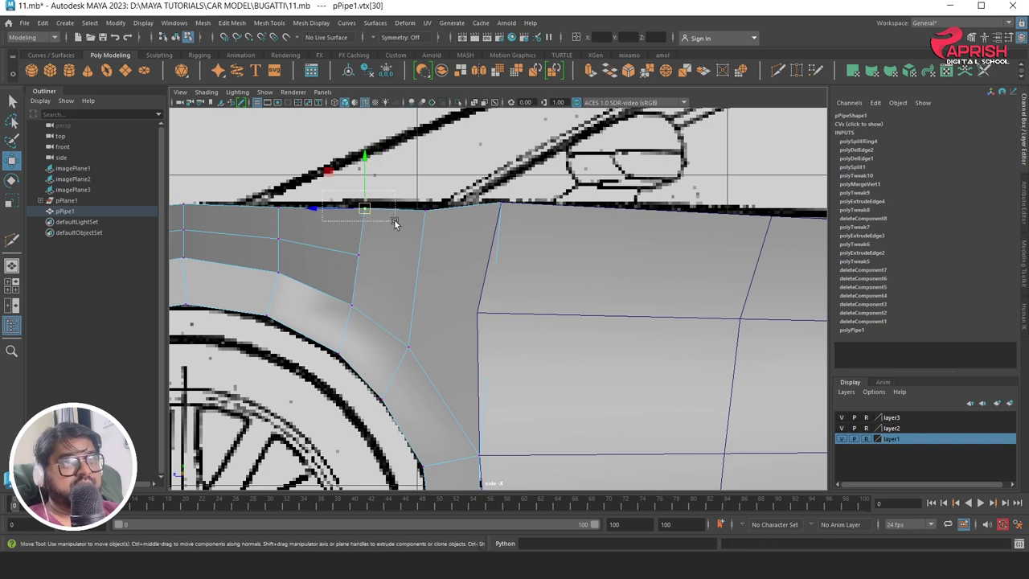
left_click(647, 71)
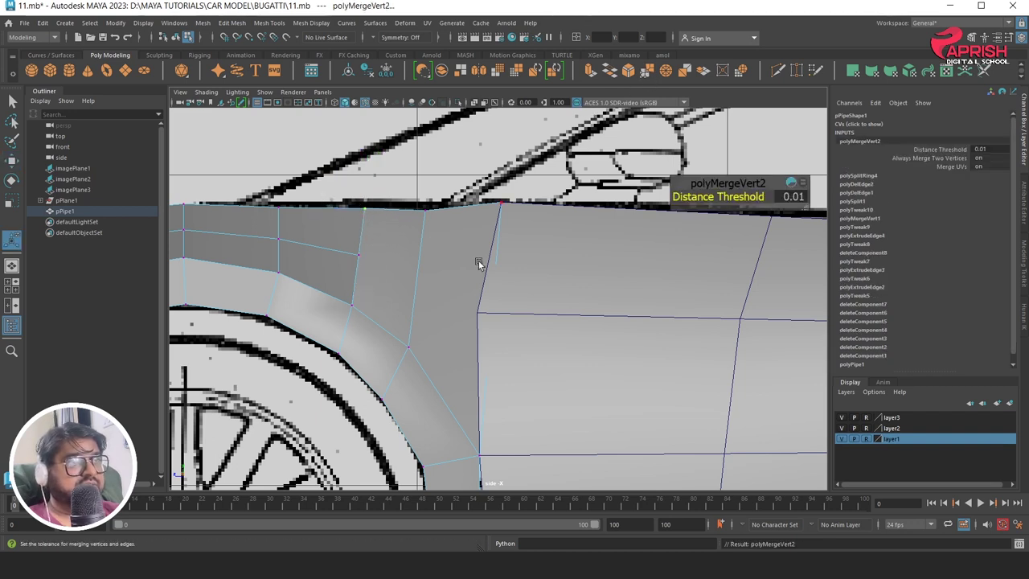
right_click_drag(374, 236, 321, 230)
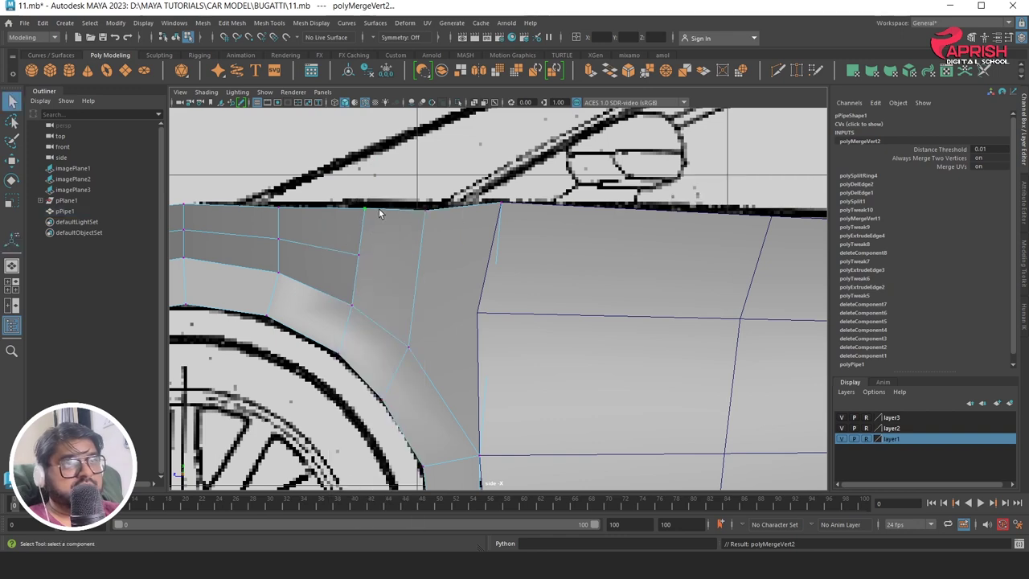
left_click(379, 209)
key("w")
left_click_drag(369, 209, 384, 210)
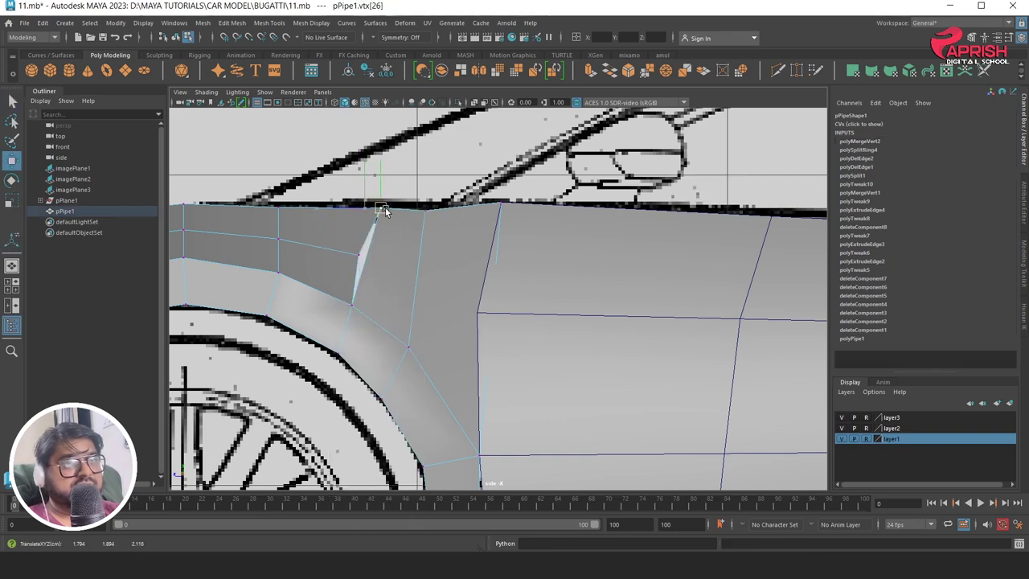
key("ctrl+z")
Multi-Cut a new edge from the fender's new loop to the side panel's edge
left_click(269, 23)
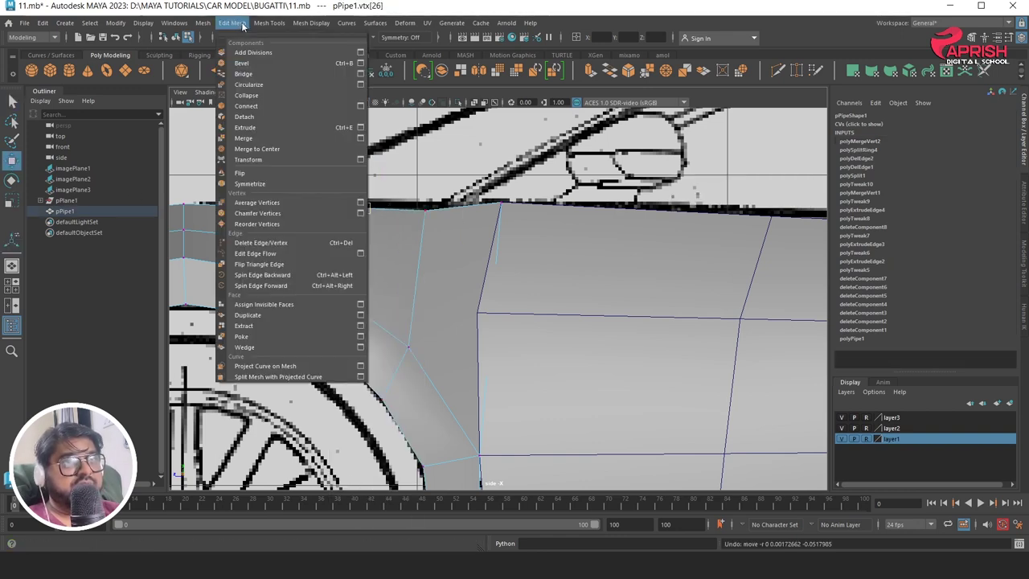
left_click(283, 127)
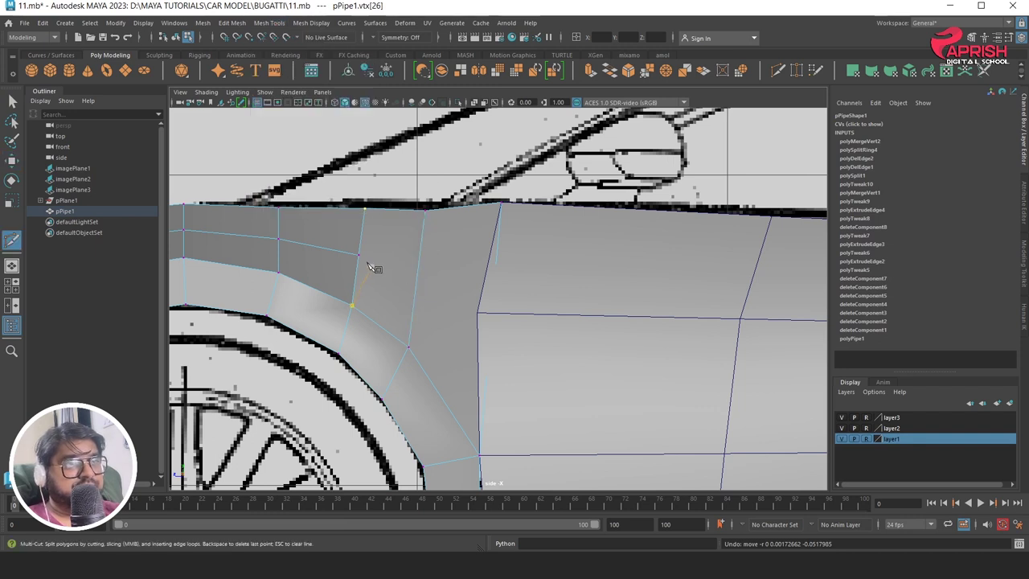
left_click(419, 271)
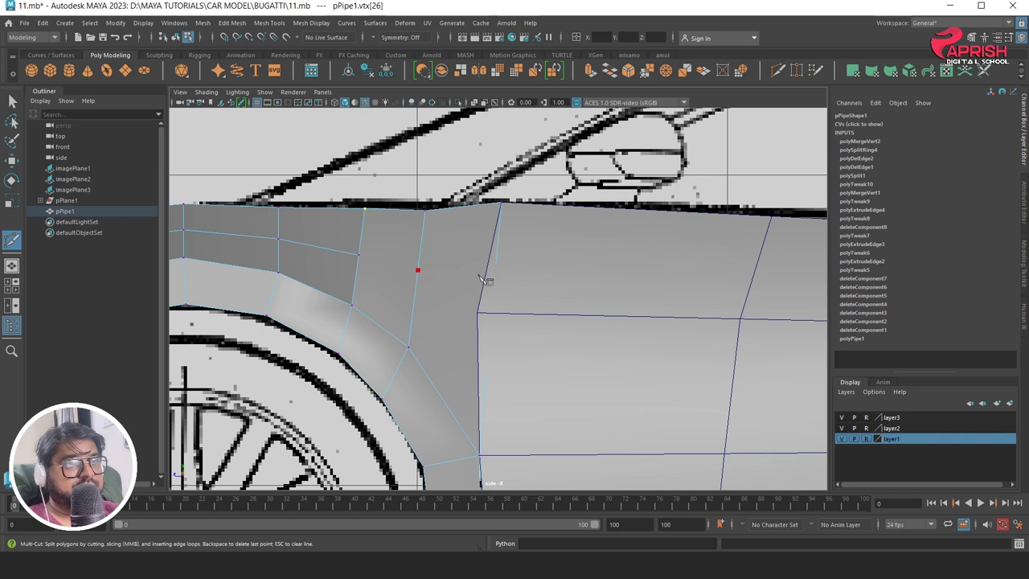
left_click(492, 314)
key("Return")
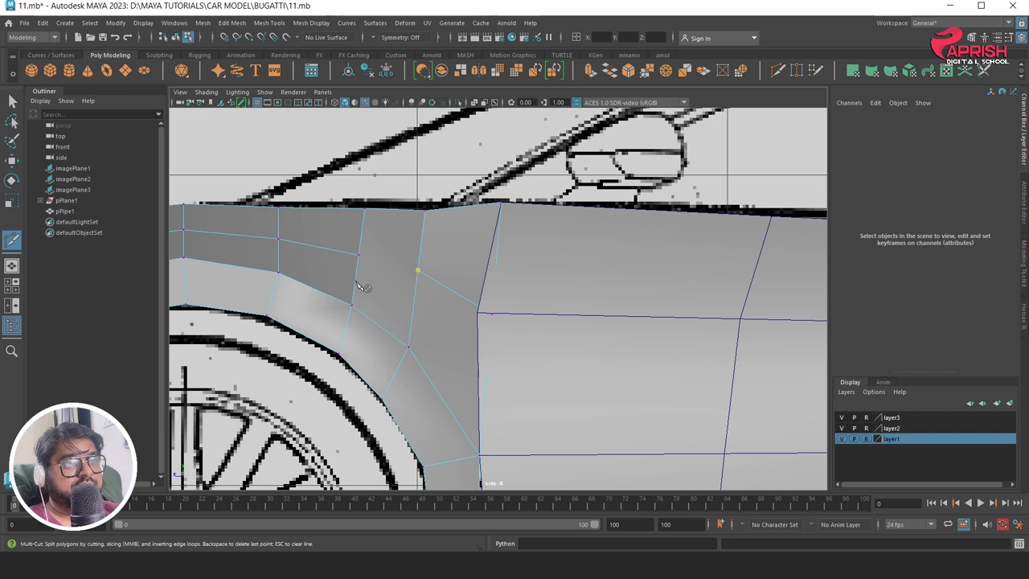
Select the doubled vertices on the new cut edge and merge them
right_click(403, 238)
left_click(350, 238)
key("w")
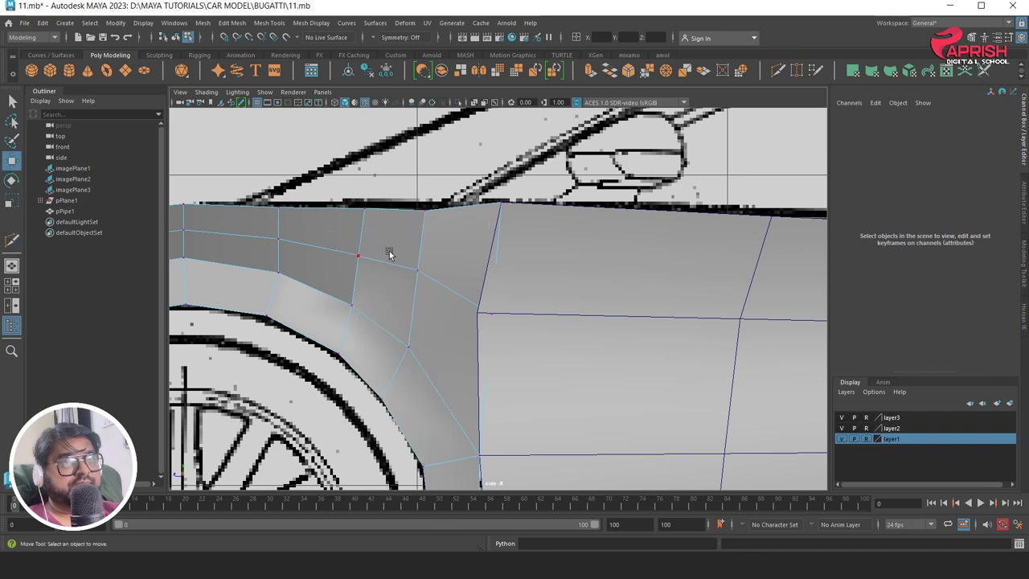
right_click(380, 245)
left_click(351, 246)
left_click(358, 255)
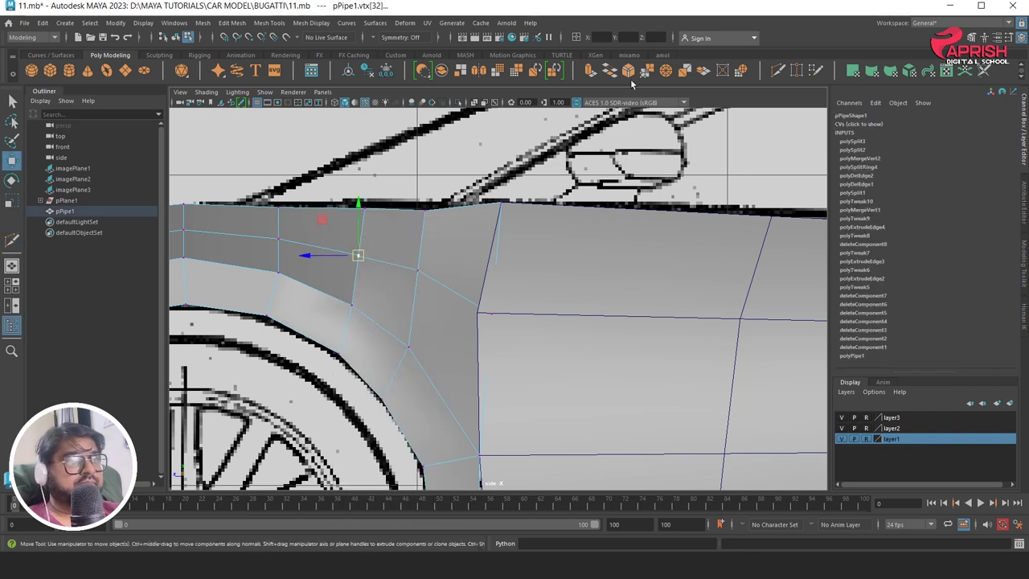
right_click_drag(577, 234, 443, 326, "shift")
Move the vertex near the side panel onto its corner, then select the fender's top-edge vertices
left_click(492, 313)
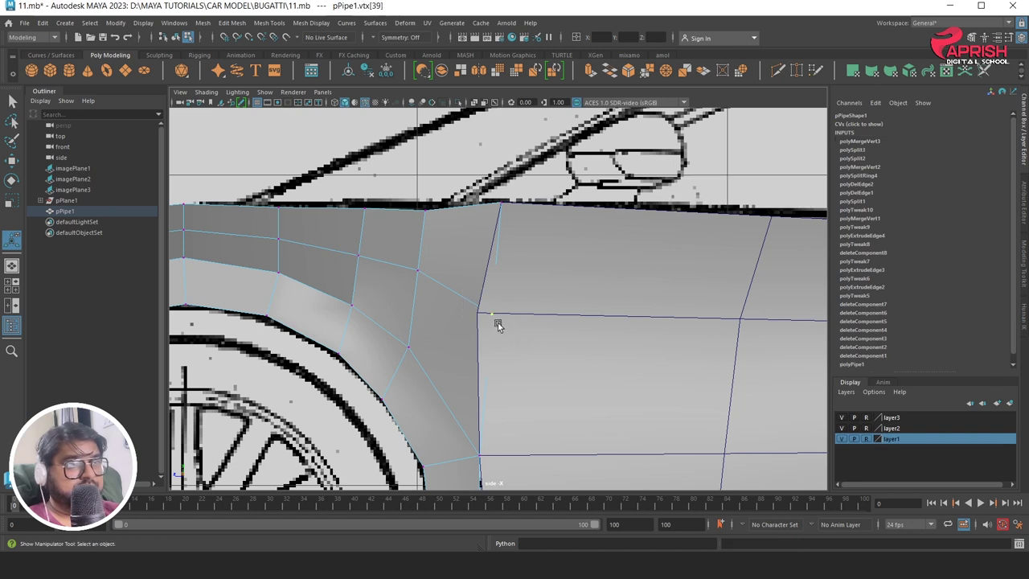
left_click(11, 160)
left_click_drag(492, 314, 479, 309)
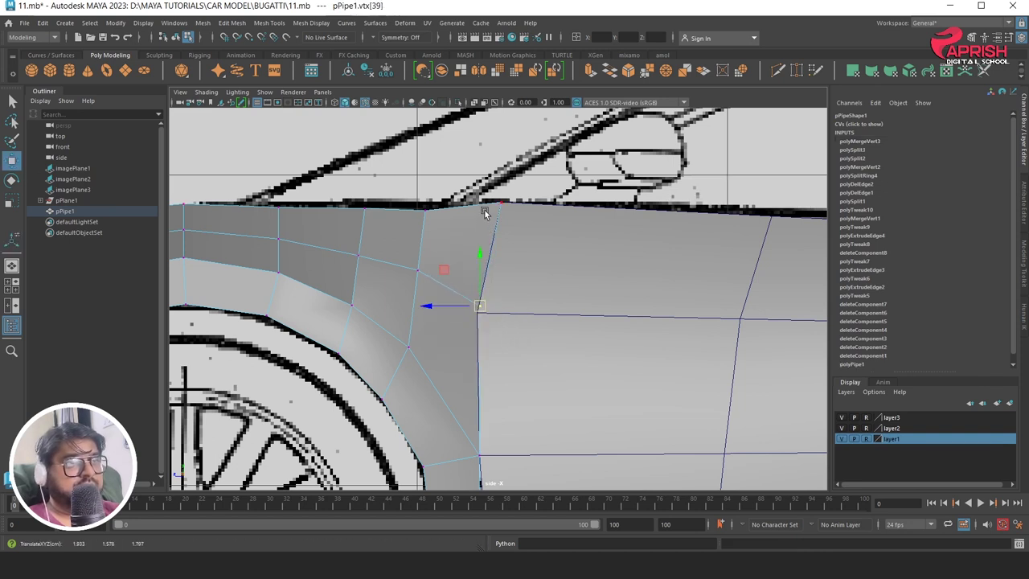
left_click(419, 189)
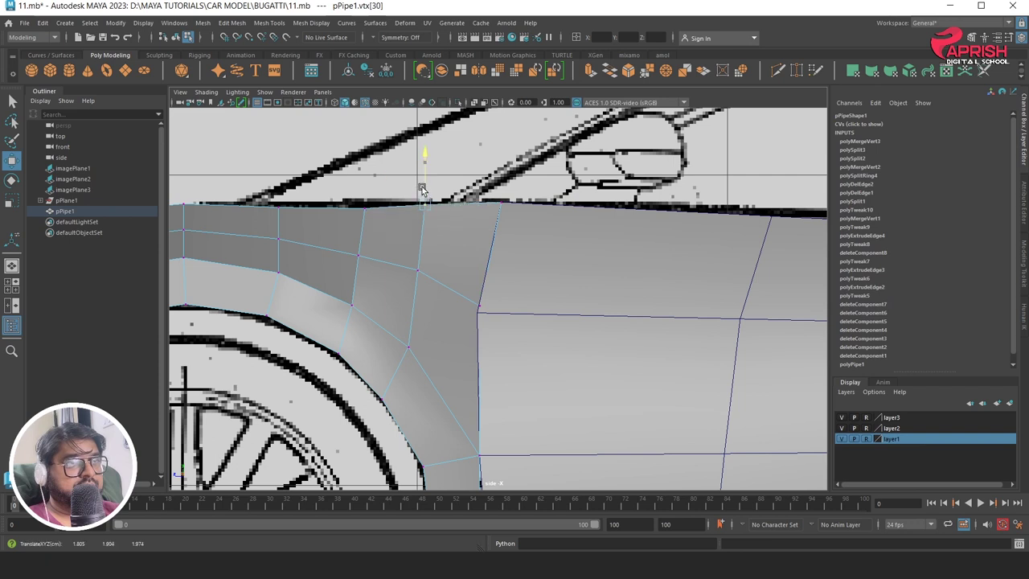
left_click(364, 203)
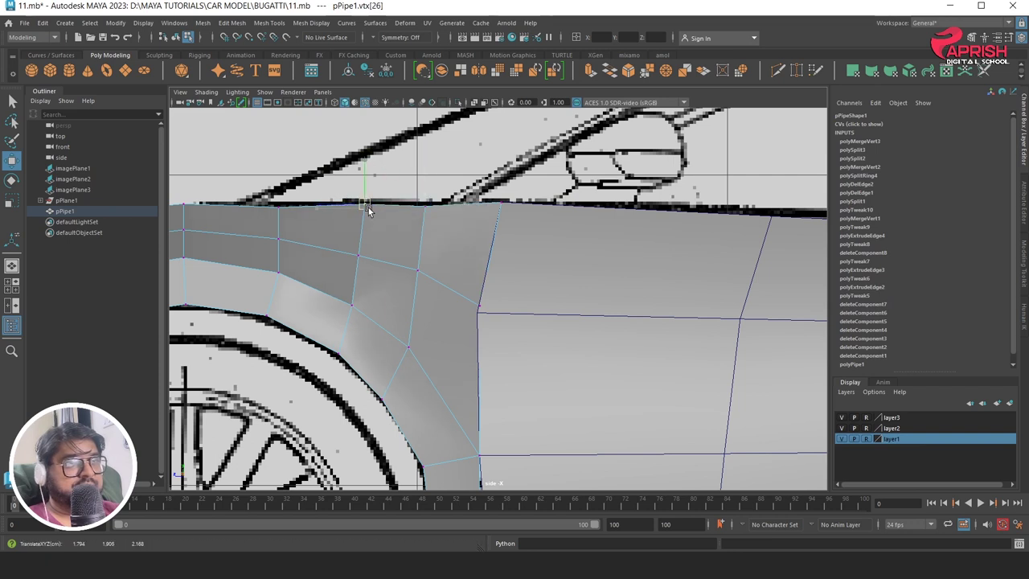
left_click(276, 204)
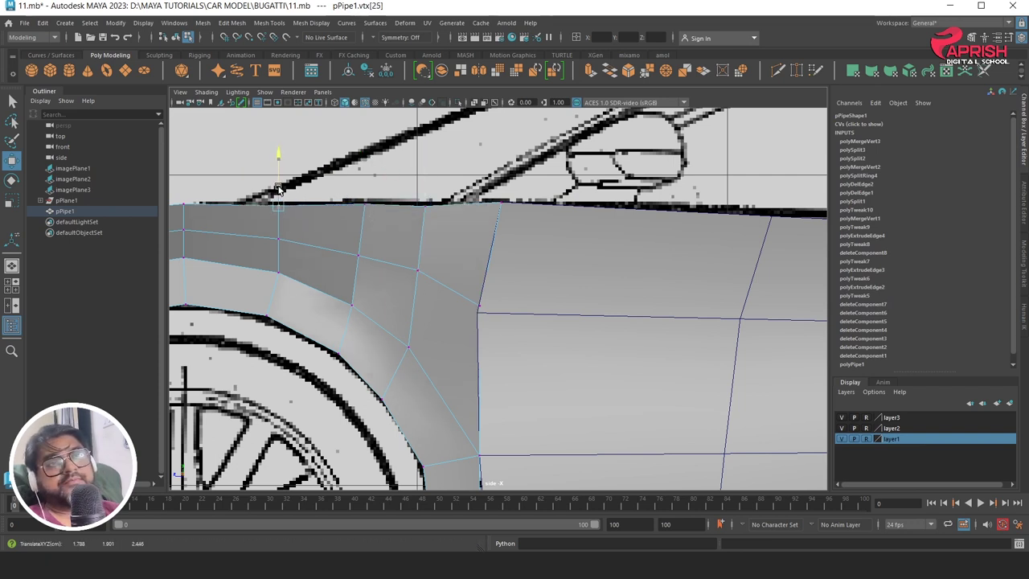
Snap the side panel's top front-edge vertex onto the fender's corner vertex
left_click(520, 300)
scroll(521, 322, "down", 5)
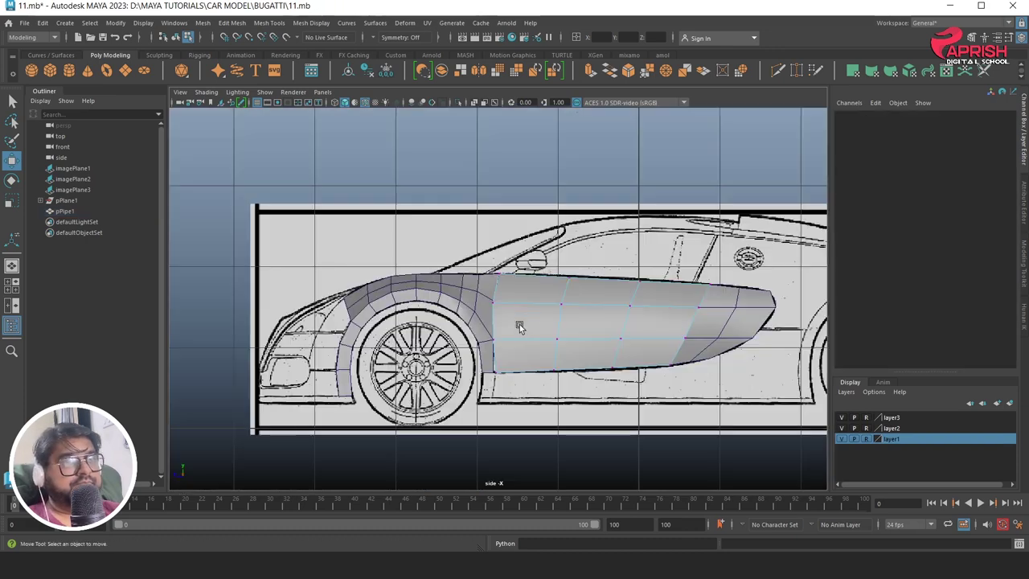
scroll(483, 353, "up", 1)
scroll(562, 354, "up", 2)
scroll(582, 332, "up", 2)
scroll(582, 333, "up", 2)
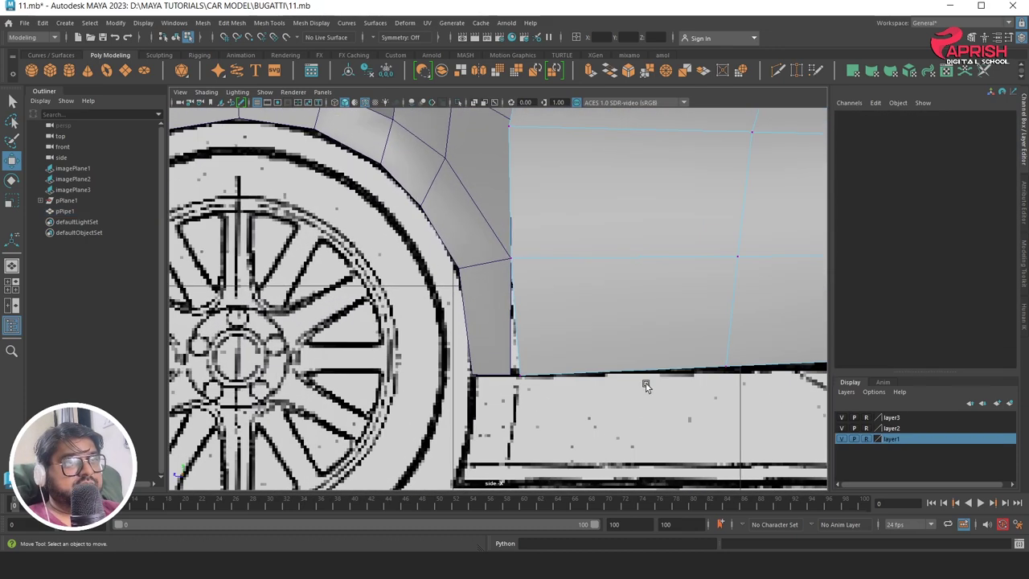
scroll(583, 362, "up", 1)
middle_click_drag(555, 243, 550, 355, "alt")
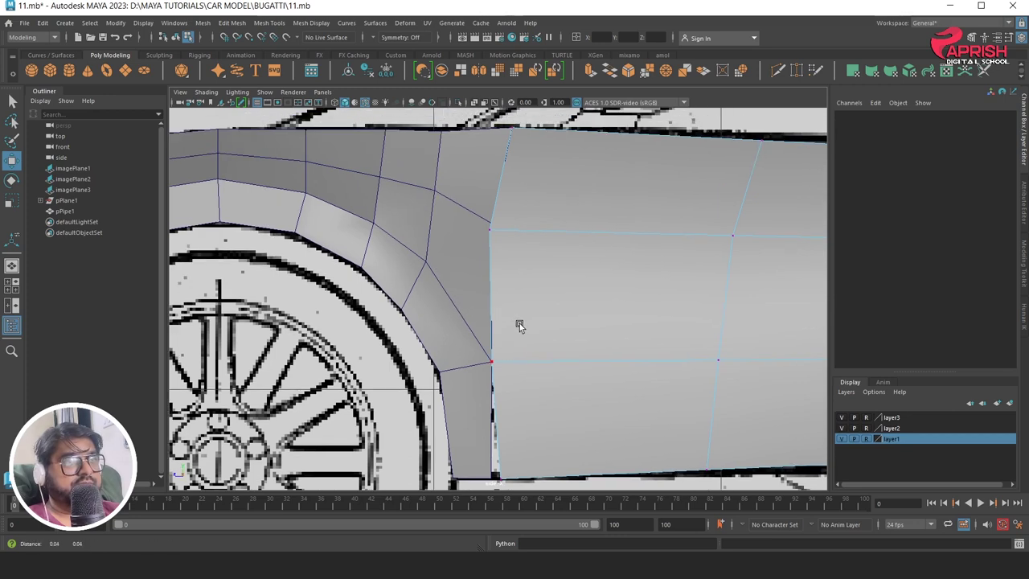
middle_click_drag(520, 334, 506, 348, "alt")
right_click(519, 235)
left_click(488, 231)
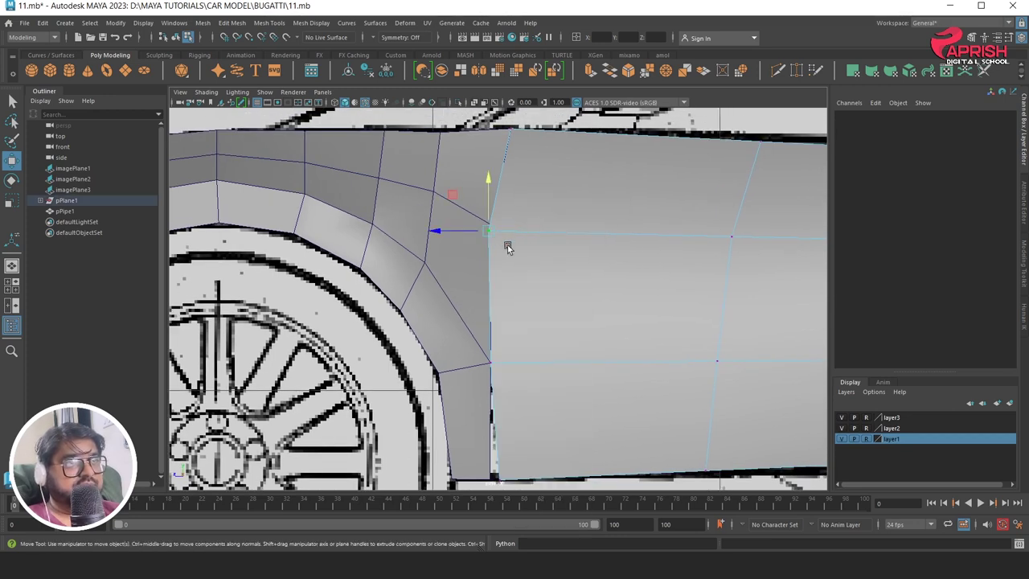
left_click_drag(492, 241, 496, 230)
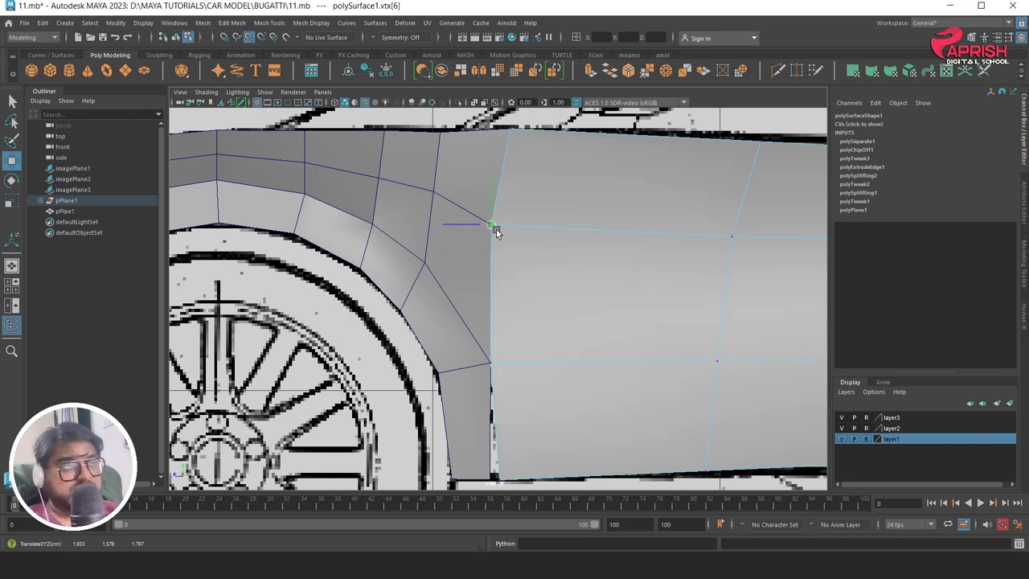
Select the panel's middle and bottom front-edge vertices, then frame the whole car
left_click(491, 371)
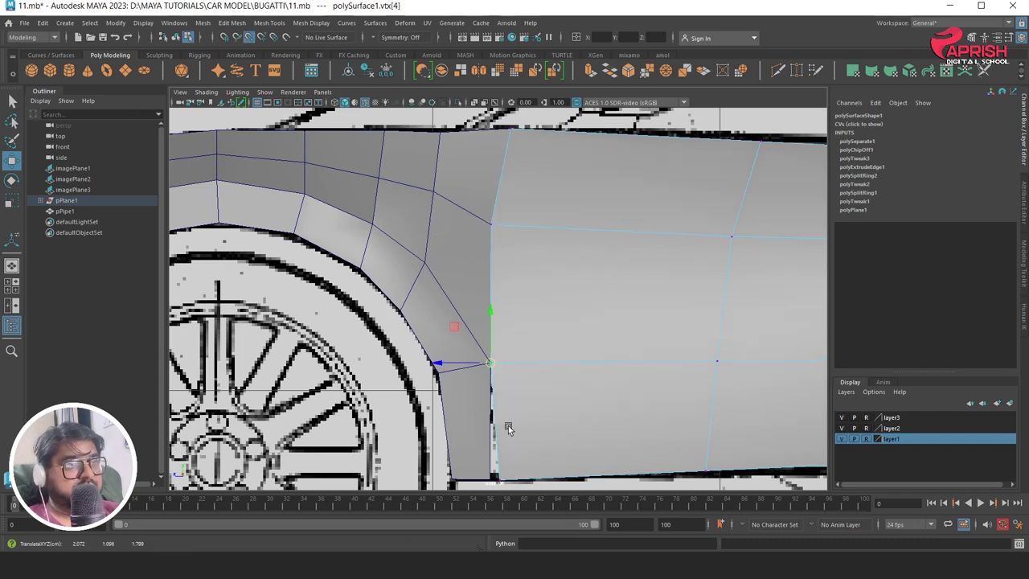
left_click(498, 478)
key("a")
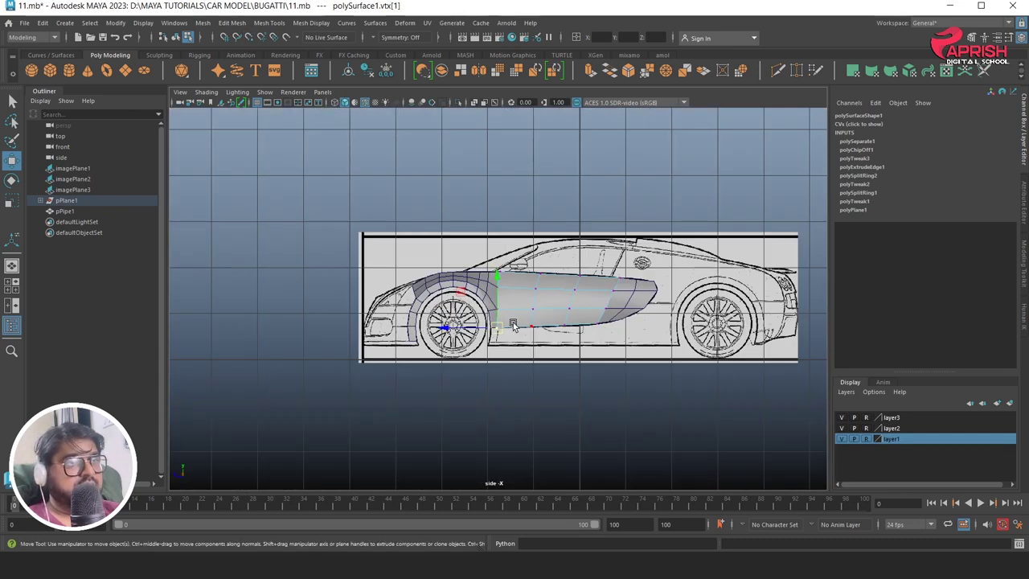
scroll(452, 246, "up", 8)
right_click_drag(451, 244, 494, 228)
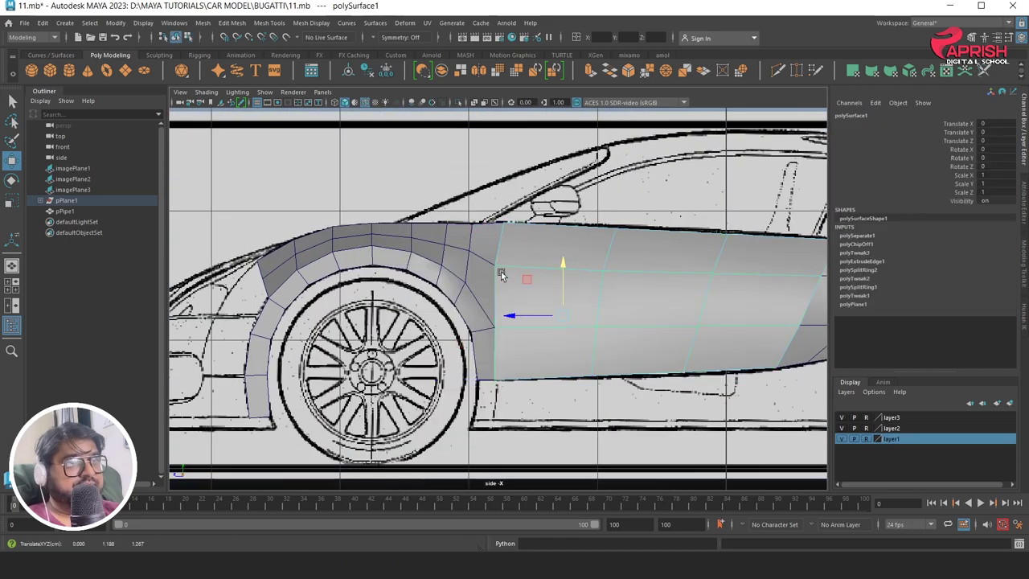
Inspect the fender and side body panel in the maximized top view
left_click(501, 270)
key("space")
key("space")
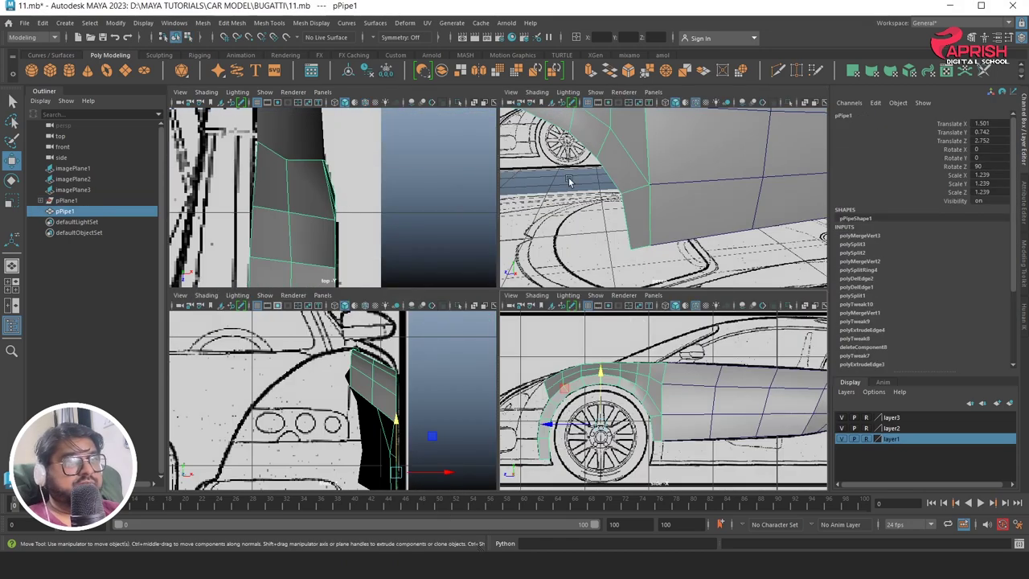
key("space")
scroll(402, 213, "down", 5)
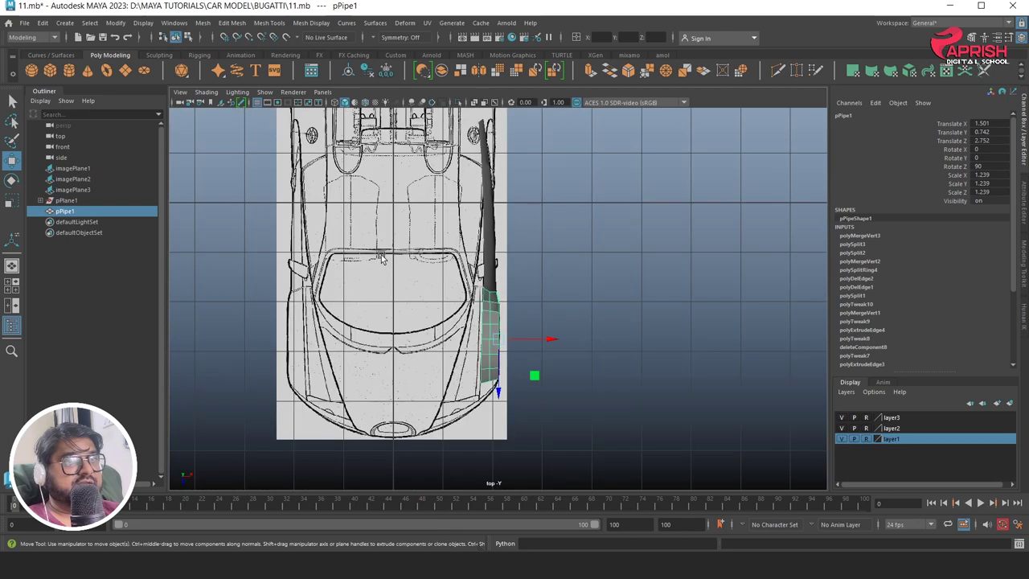
scroll(500, 309, "up", 3)
scroll(499, 309, "up", 3)
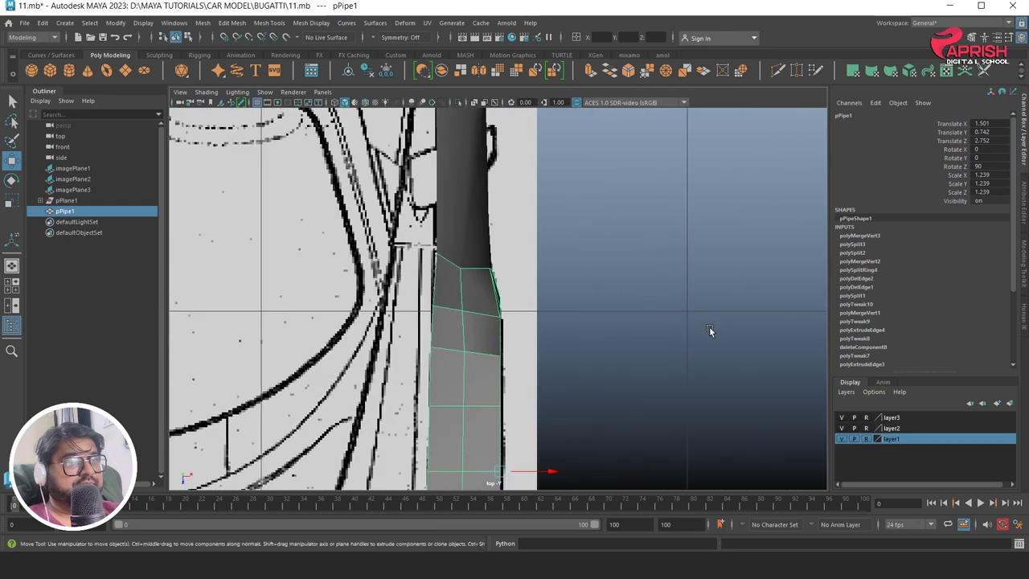
left_click(469, 363, "shift")
left_click(460, 70)
Orbit the maximized perspective view around the wheel-arch fender and blueprints
key("space")
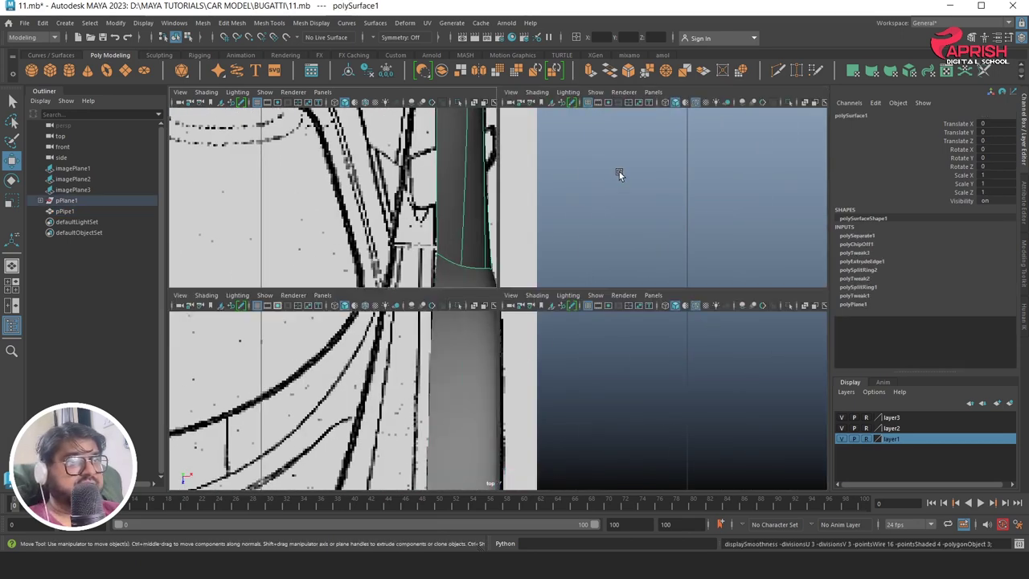
key("space")
left_click(601, 366)
mouse_move(601, 366)
left_mouse_down("alt")
mouse_move(697, 399)
mouse_move(620, 319)
mouse_move(474, 378)
mouse_move(524, 365)
mouse_move(530, 417)
mouse_move(482, 448)
mouse_move(404, 420)
mouse_move(498, 348)
mouse_move(593, 385)
mouse_move(565, 385)
left_mouse_up("alt")
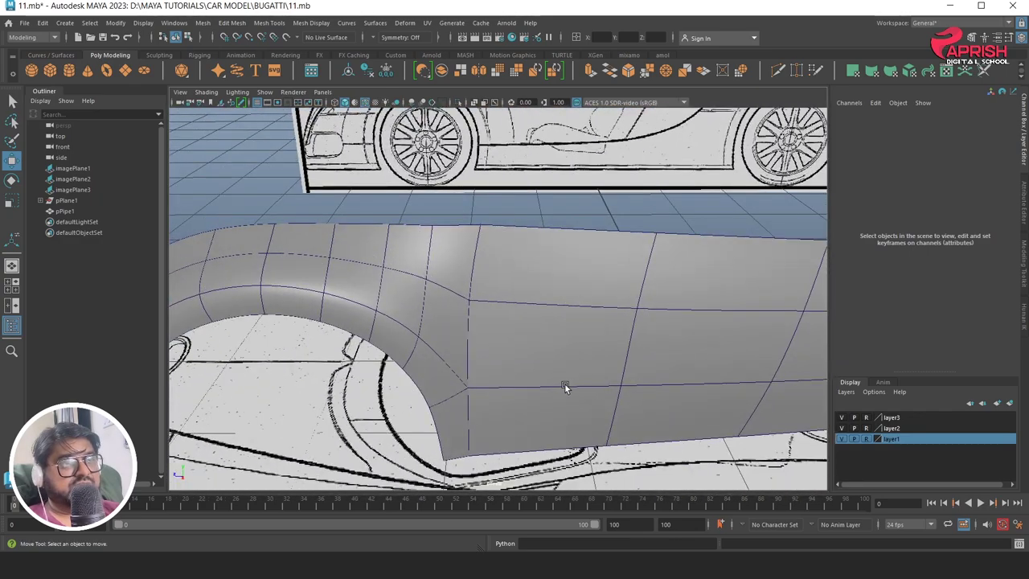
Select the fender and turn off smooth preview to show its real faces
scroll(452, 312, "up", 3)
left_click_drag(452, 309, 472, 295, "alt")
left_click(443, 277)
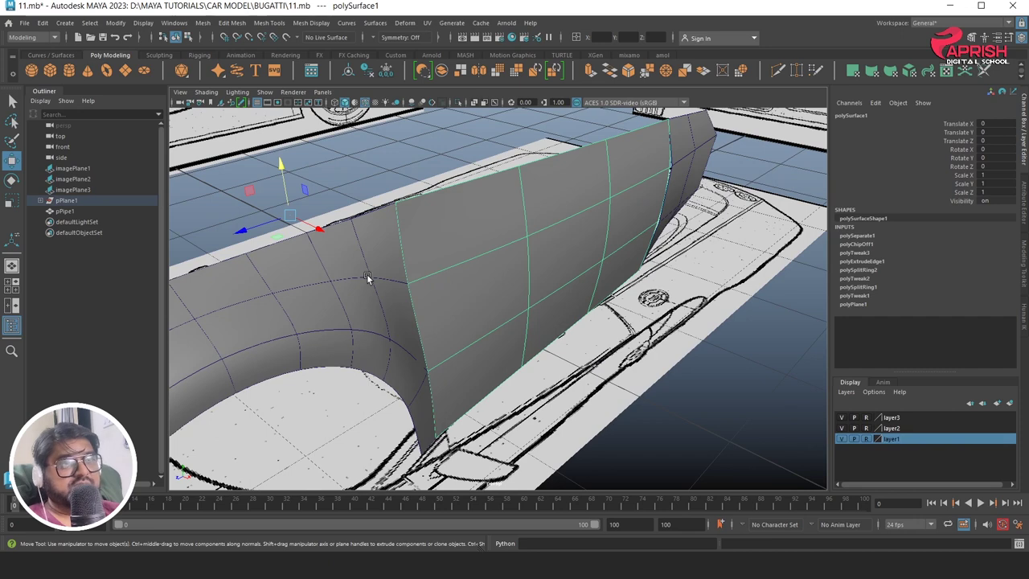
key("1")
left_click(454, 266)
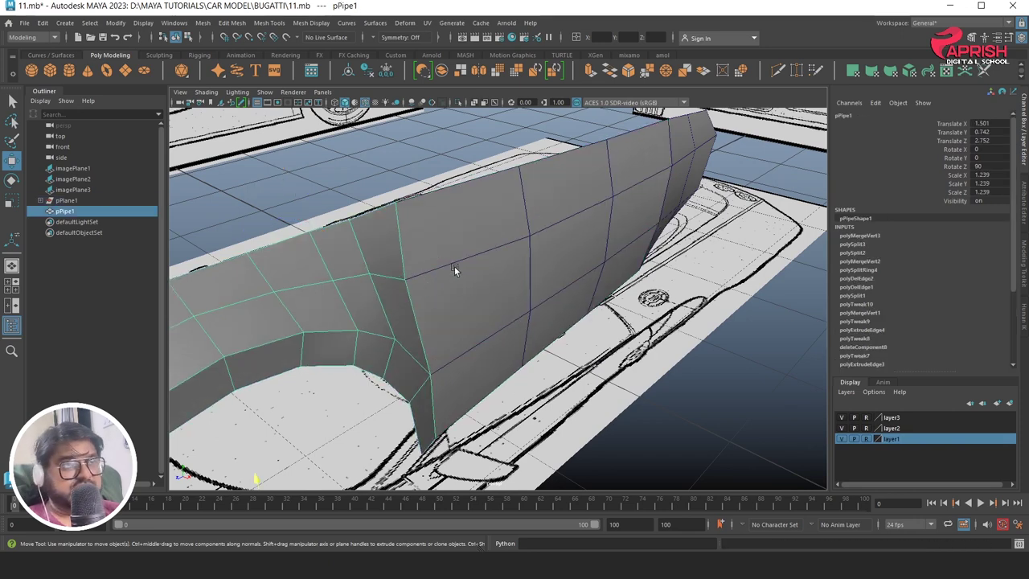
In vertex mode, select the fender's top rear vertex and zoom in from the top view
right_click_drag(384, 243, 420, 285)
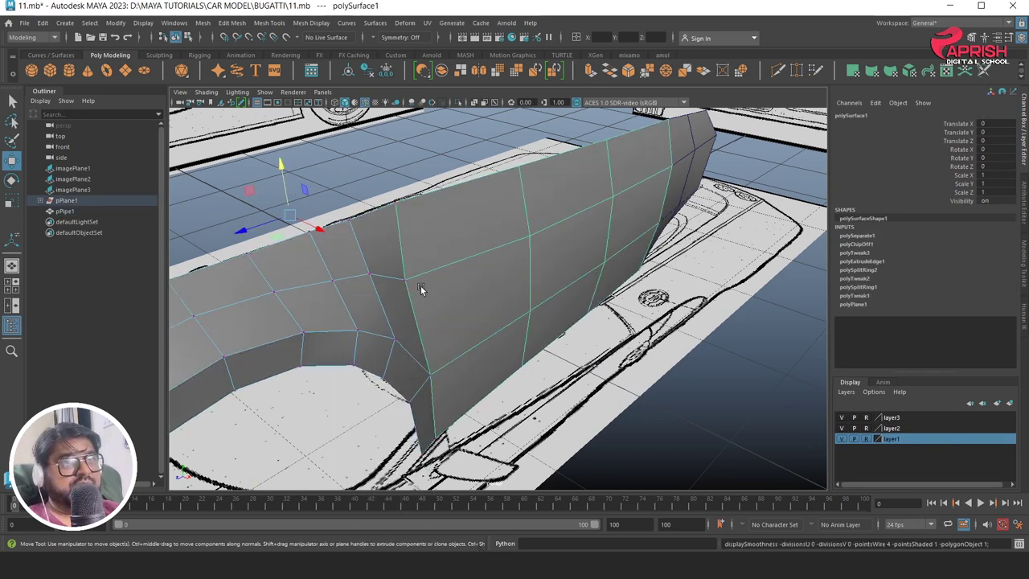
left_click(430, 297)
mouse_move(475, 330)
left_mouse_down("alt")
mouse_move(356, 144)
mouse_move(450, 305)
mouse_move(436, 291)
left_mouse_up("alt")
scroll(440, 311, "up", 3)
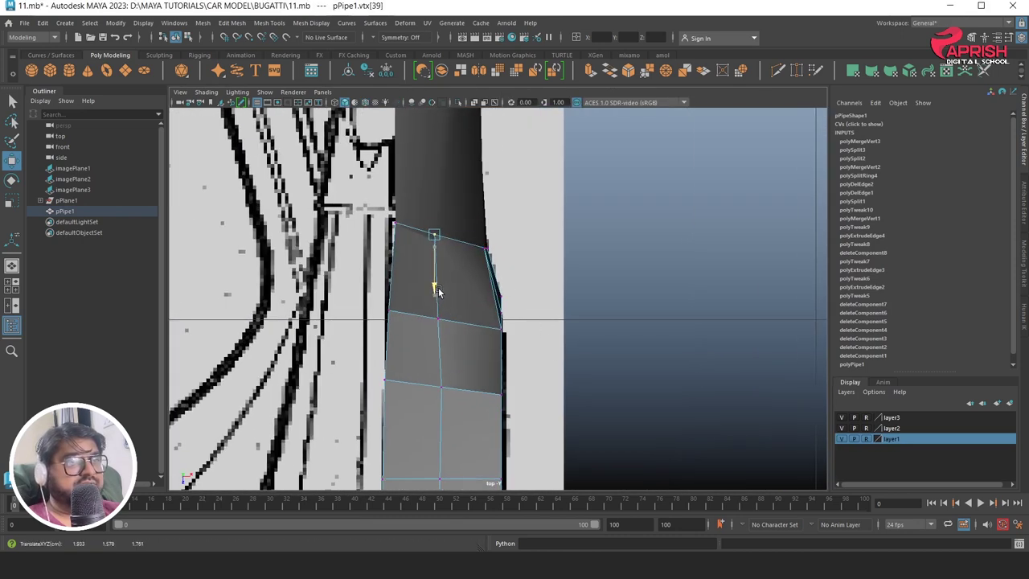
Nudge the top rear, middle-row right and bottom-right fender vertices along X to the outline
left_click_drag(481, 238, 484, 237)
left_click(478, 312)
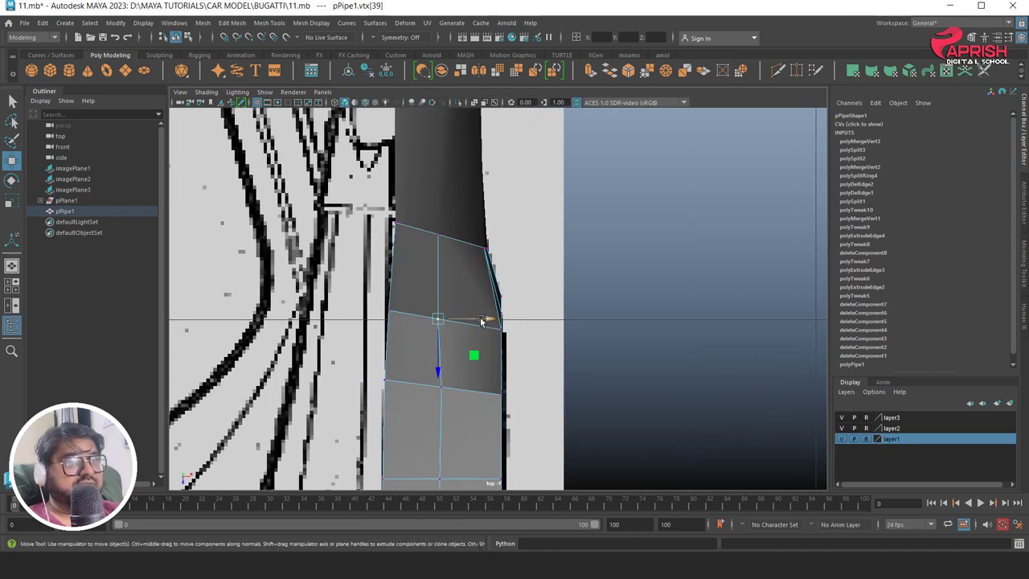
left_click(499, 332)
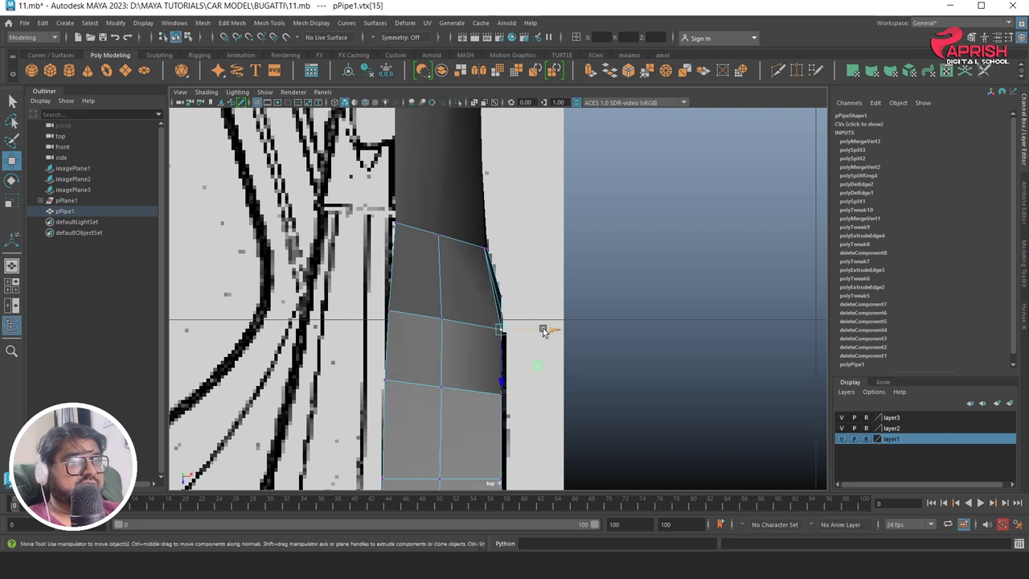
left_click_drag(544, 329, 534, 331)
left_click(503, 393)
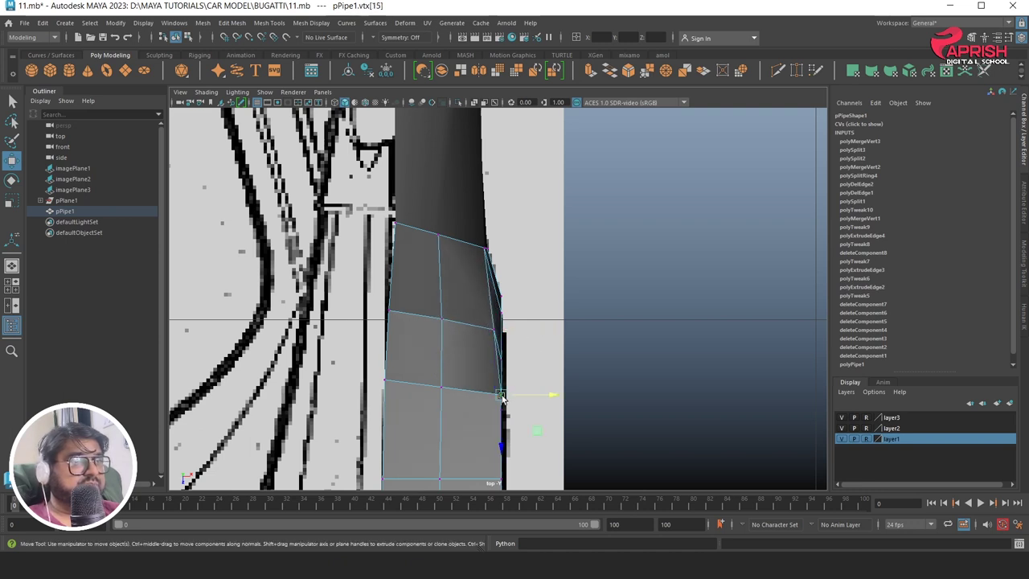
left_click_drag(533, 393, 540, 393)
Undo the last two vertex moves and enable X-Ray to see the blueprint through the mesh
key("ctrl+z")
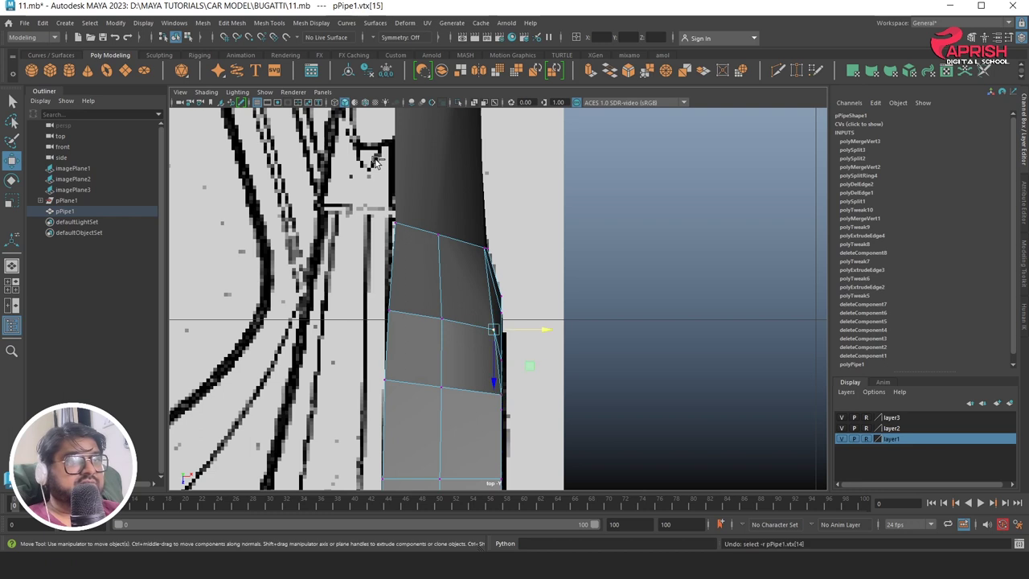
key("ctrl+z")
key("ctrl+z")
left_click(336, 102)
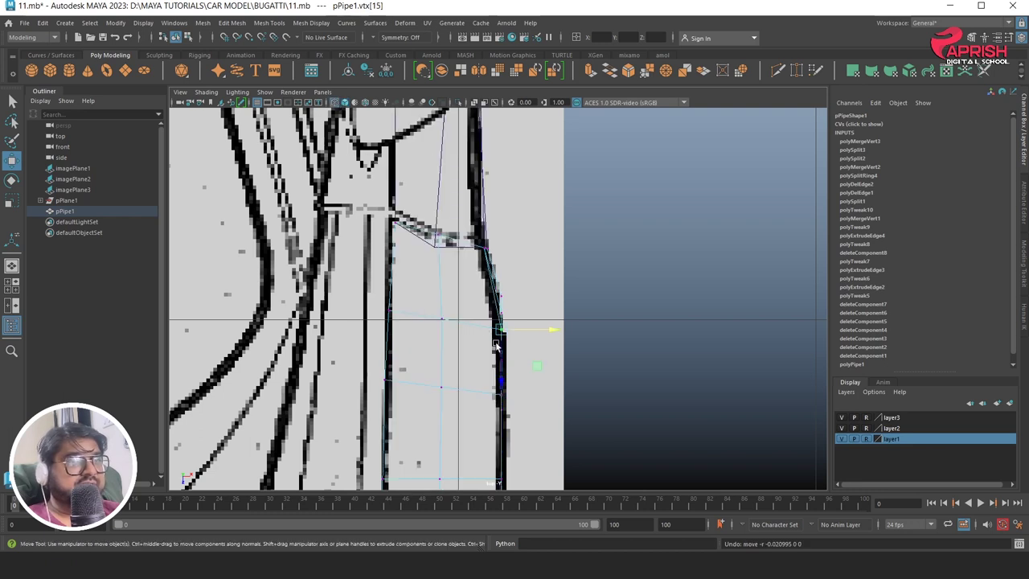
scroll(515, 336, "up", 2)
scroll(547, 345, "up", 2)
scroll(547, 329, "up", 1)
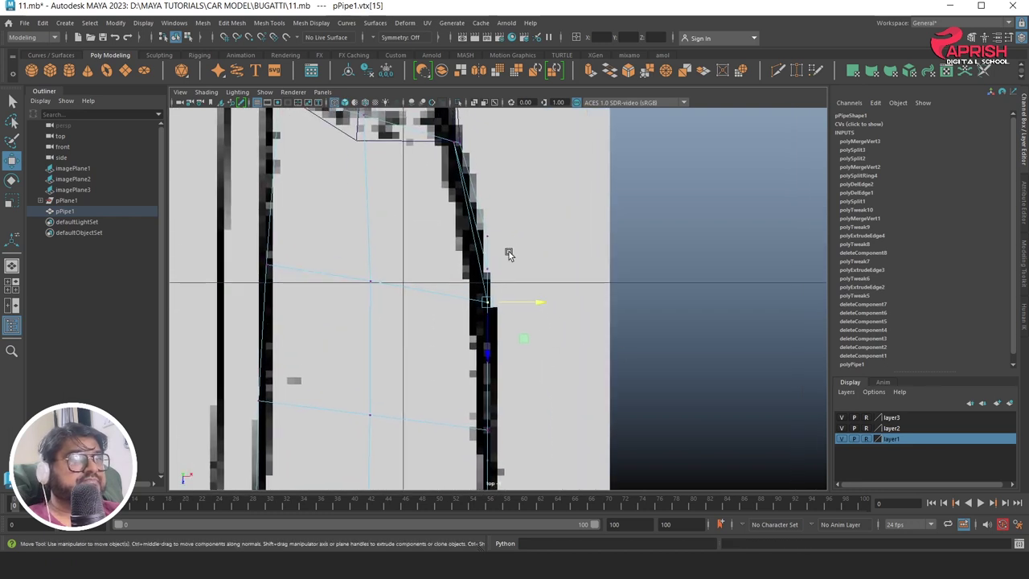
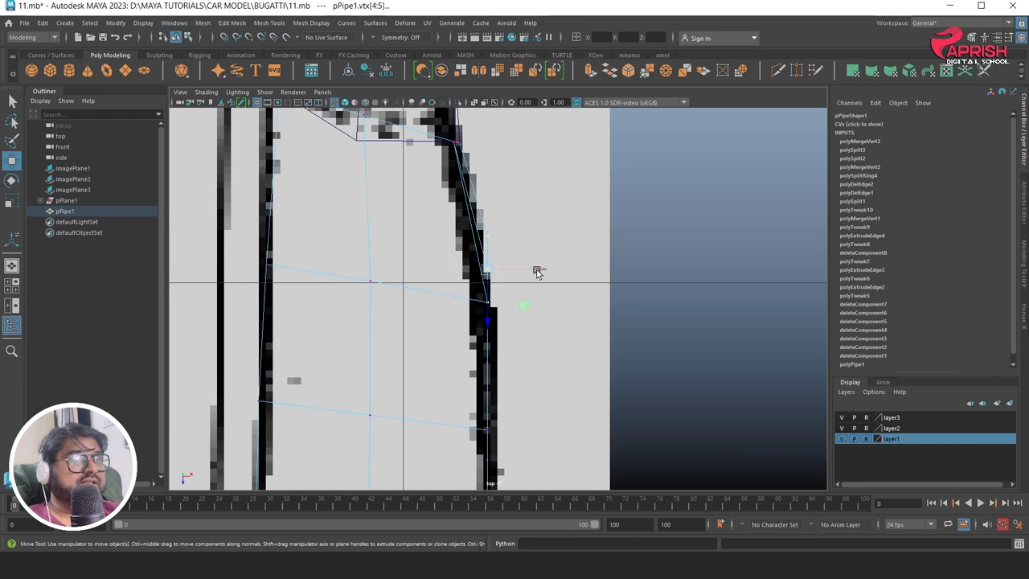
In top view, drag pPipe1's edge vertices onto the blueprint car outline
left_click_drag(536, 272, 523, 268)
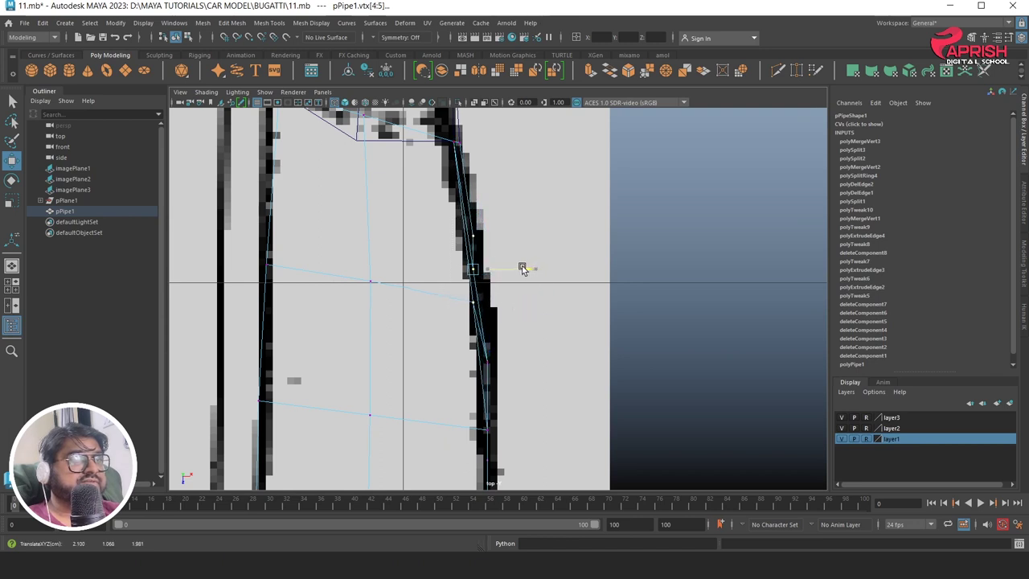
left_click(468, 235)
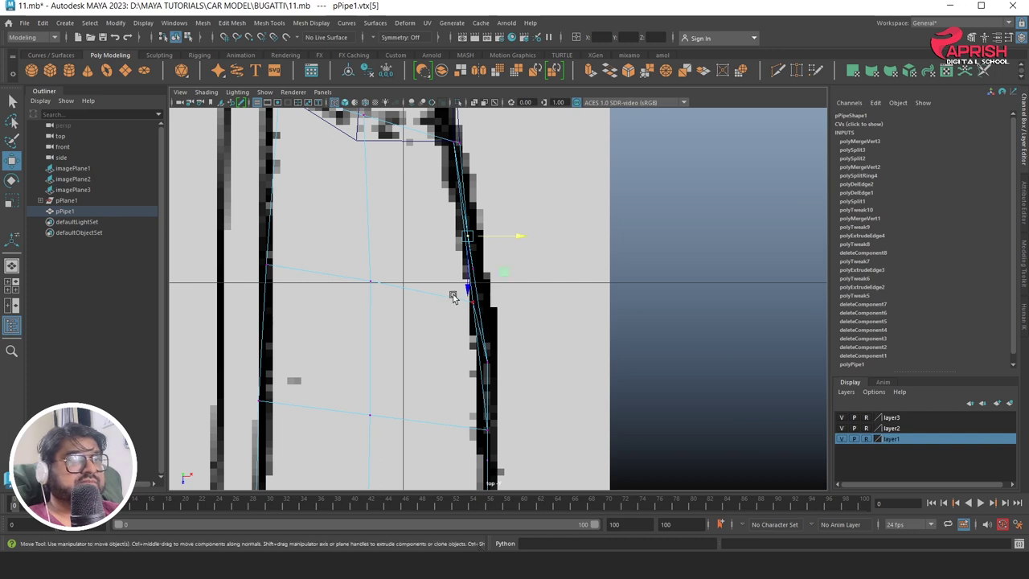
left_click_drag(480, 310, 471, 303)
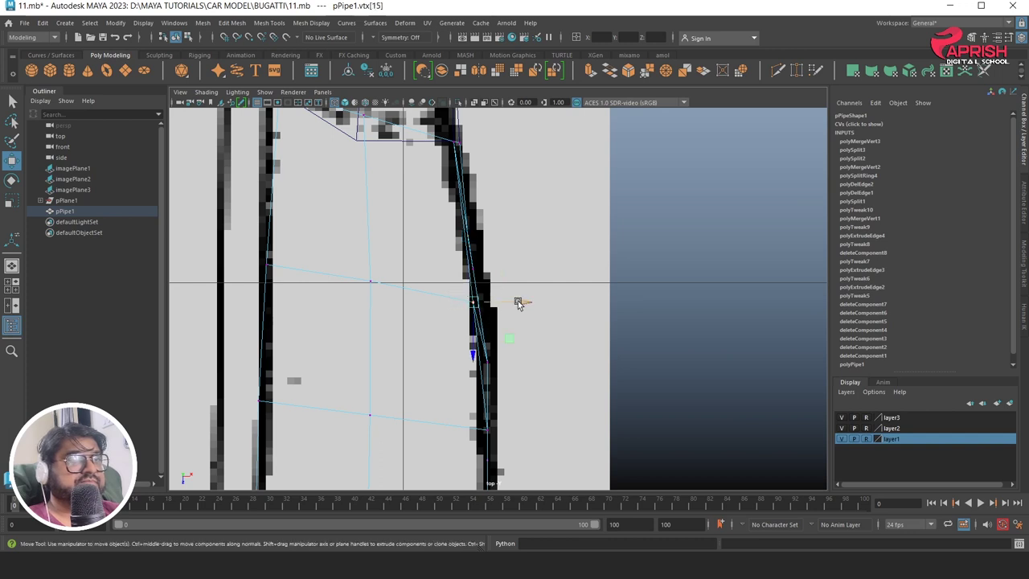
left_click(489, 360)
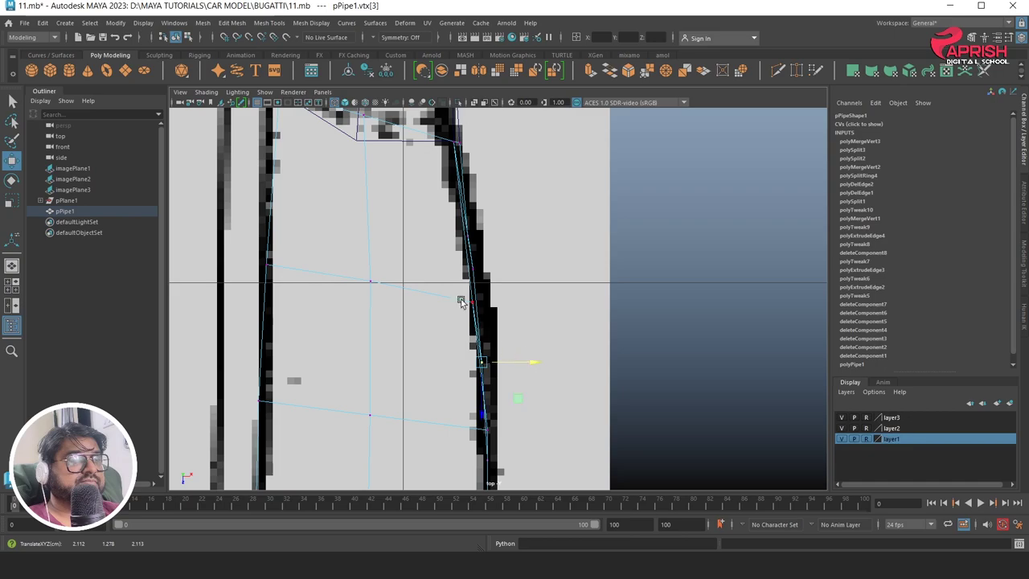
left_click_drag(461, 302, 512, 389)
key("space")
key("space")
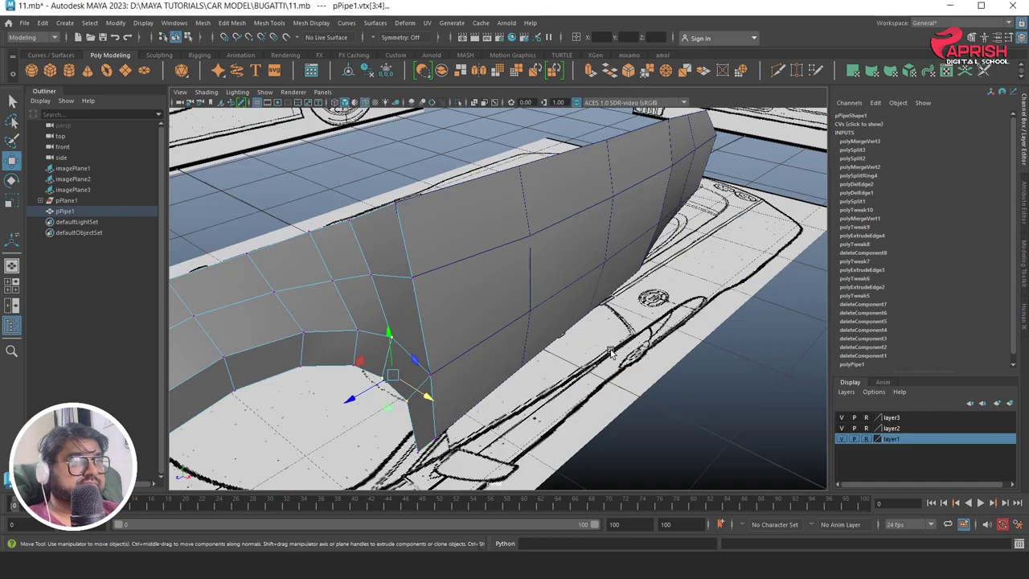
In side view, raise the arch's first upper vertices, including vertex 38, to the blueprint line
mouse_move(635, 265)
left_mouse_down("alt")
mouse_move(522, 340)
mouse_move(431, 338)
mouse_move(547, 375)
mouse_move(604, 311)
mouse_move(523, 337)
left_mouse_up("alt")
scroll(651, 325, "up", 5)
left_click_drag(651, 328, 560, 302, "alt")
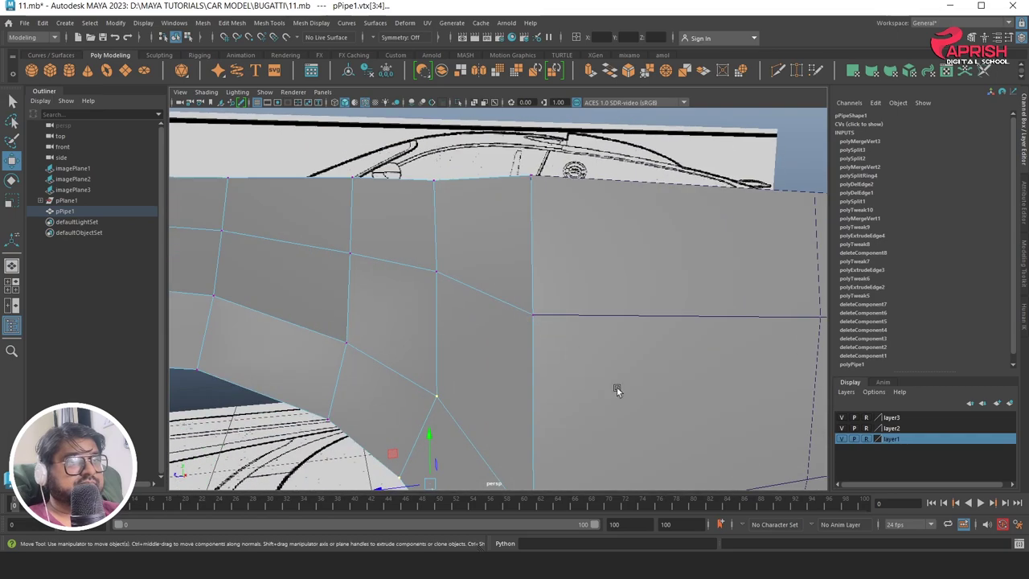
key("space")
key("space")
scroll(672, 375, "up", 5)
scroll(504, 316, "up", 3)
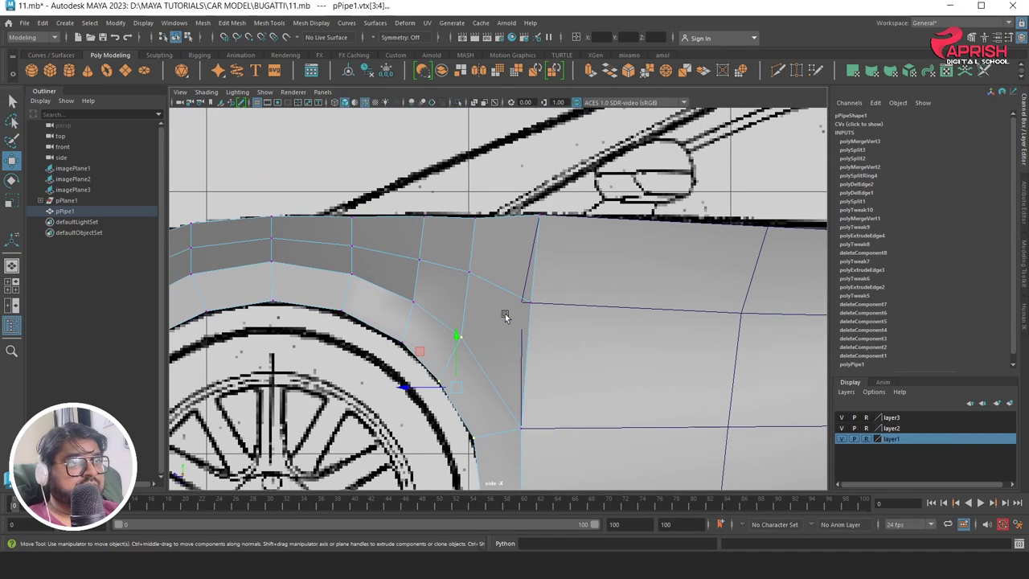
left_click_drag(536, 270, 532, 245)
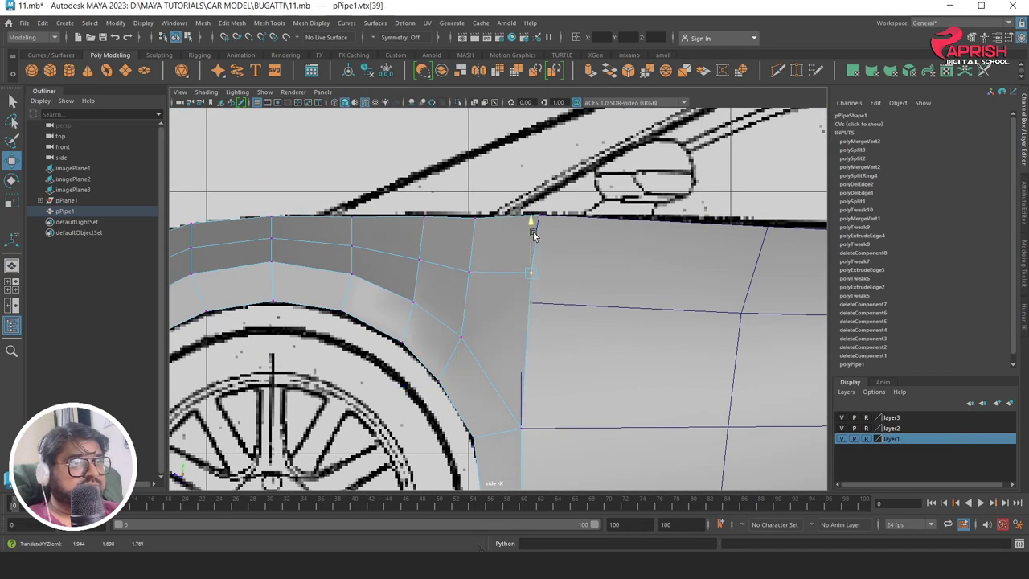
left_click(468, 272)
left_click_drag(470, 237, 421, 226)
Lift vertices 32, 39, the middle vertex and top vtx[30] onto the body line
left_click(417, 261)
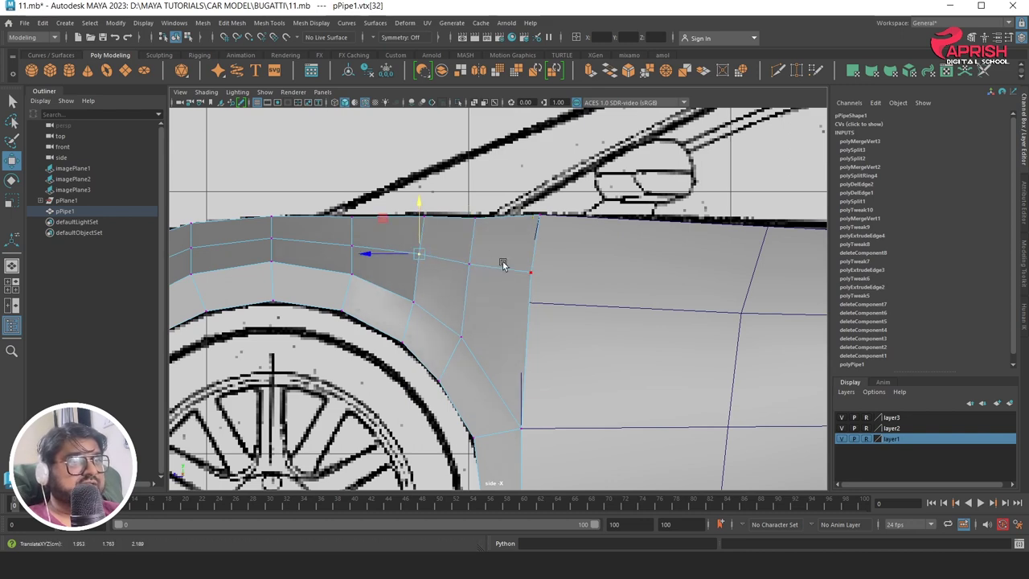
left_click(529, 272)
left_click(468, 262)
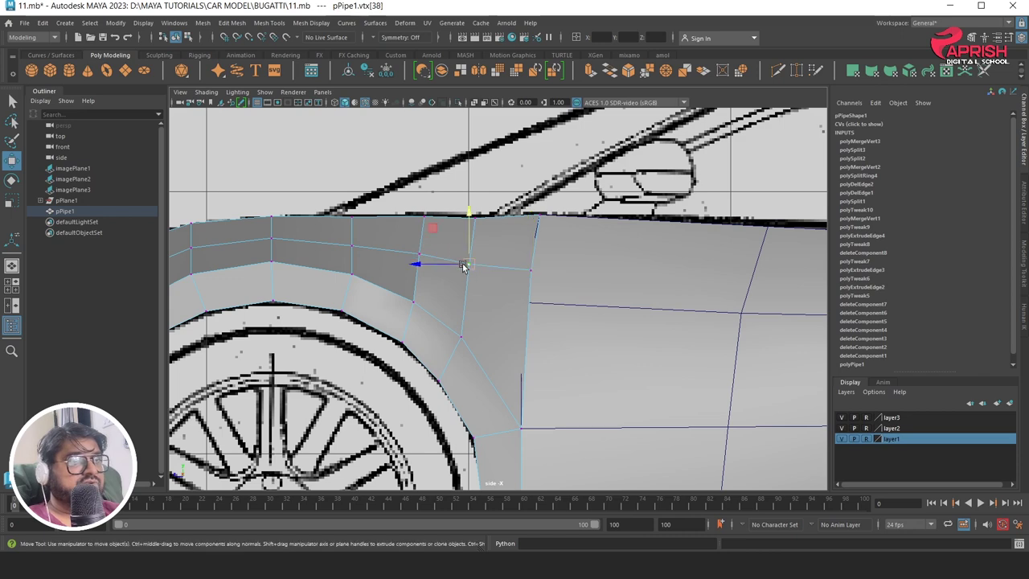
left_click_drag(466, 261, 466, 258)
left_click(471, 215)
left_click_drag(472, 215, 474, 216)
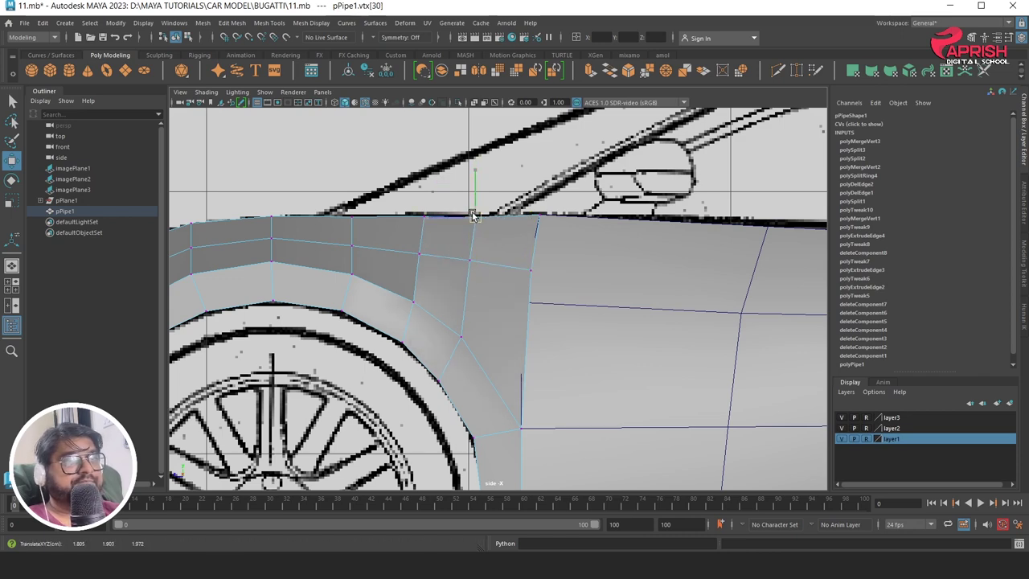
left_click(567, 298)
middle_click_drag(581, 337, 487, 269, "alt")
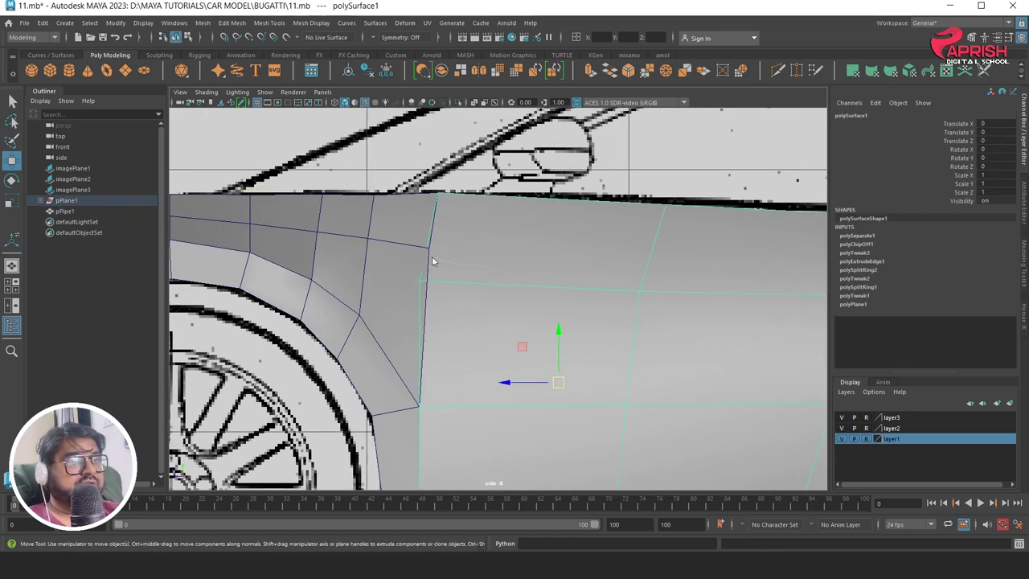
In vertex mode on the door panel, raise vertex 13 toward the body line
right_click_drag(431, 256, 425, 236)
mouse_move(406, 265)
left_mouse_down()
mouse_move(448, 306)
mouse_move(435, 256)
left_mouse_up()
left_click(638, 290)
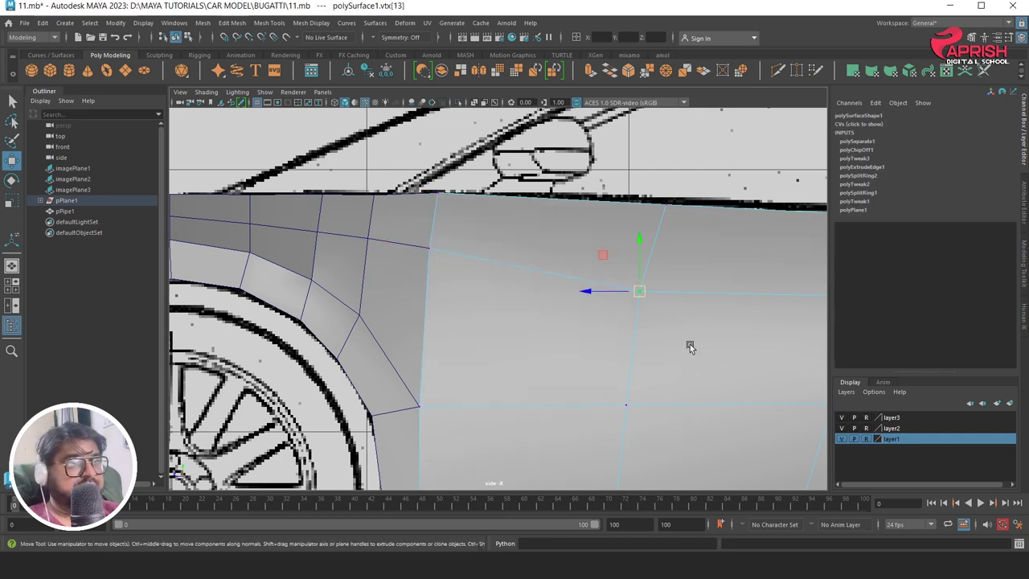
middle_click_drag(690, 343, 615, 344, "alt")
left_click_drag(569, 244, 571, 226)
middle_click_drag(571, 226, 580, 312, "alt")
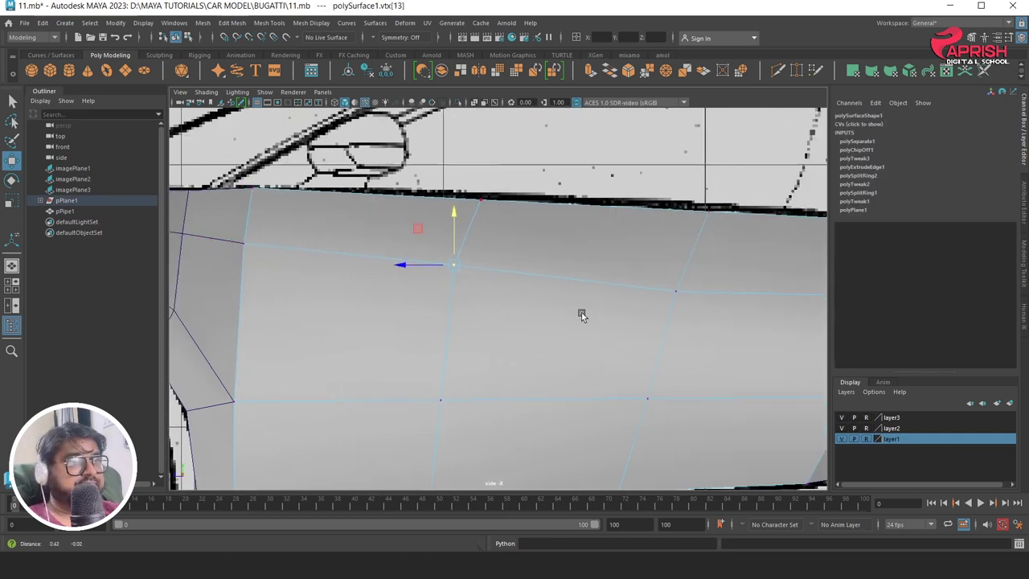
scroll(581, 312, "down", 2)
scroll(586, 303, "up", 2)
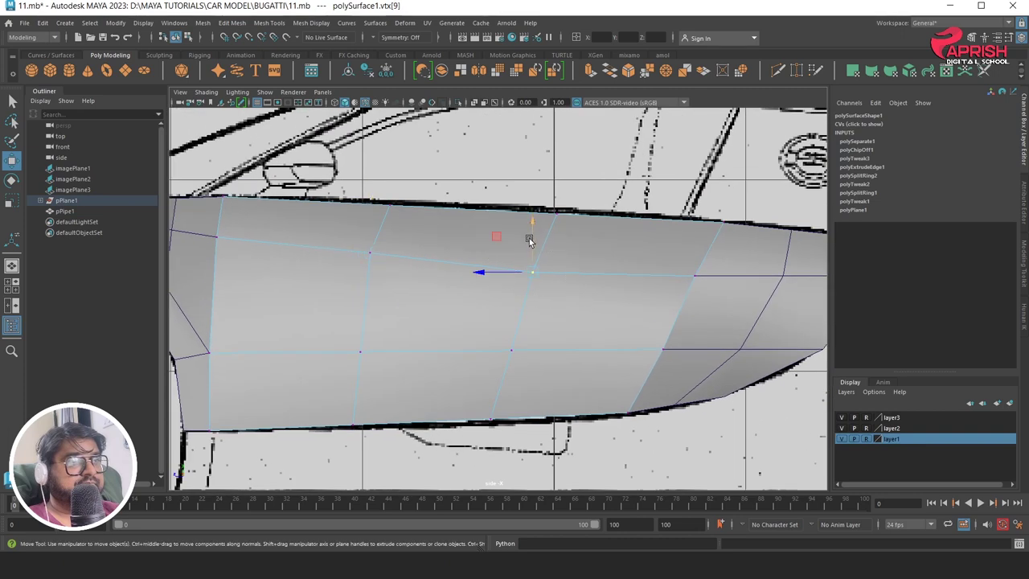
Raise door panel vertices 9 and 7 and nudge vertex 13 and an upper-row vertex
left_click_drag(531, 229, 532, 216)
left_click(695, 276)
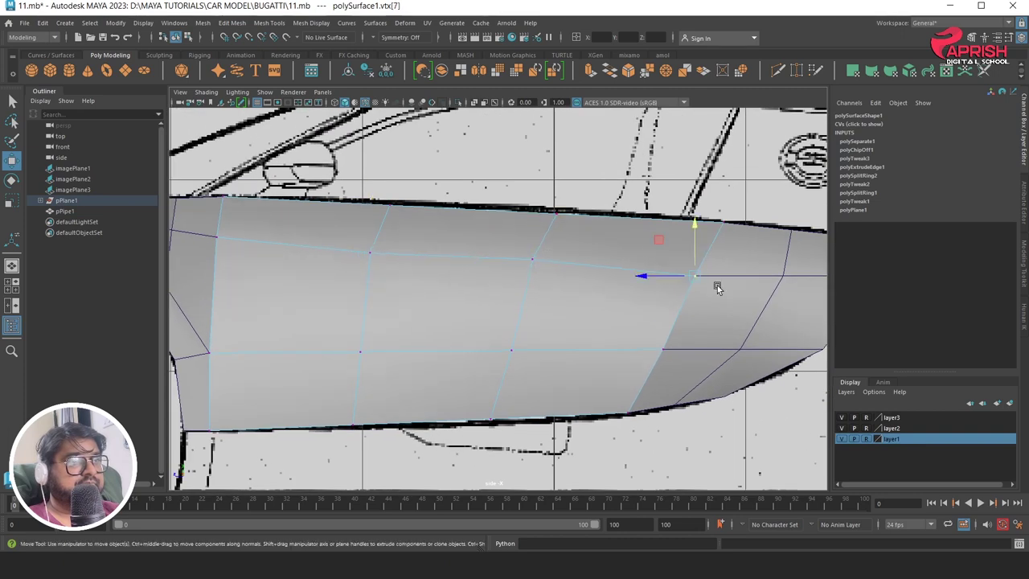
left_click_drag(698, 276, 701, 268)
left_click(369, 253)
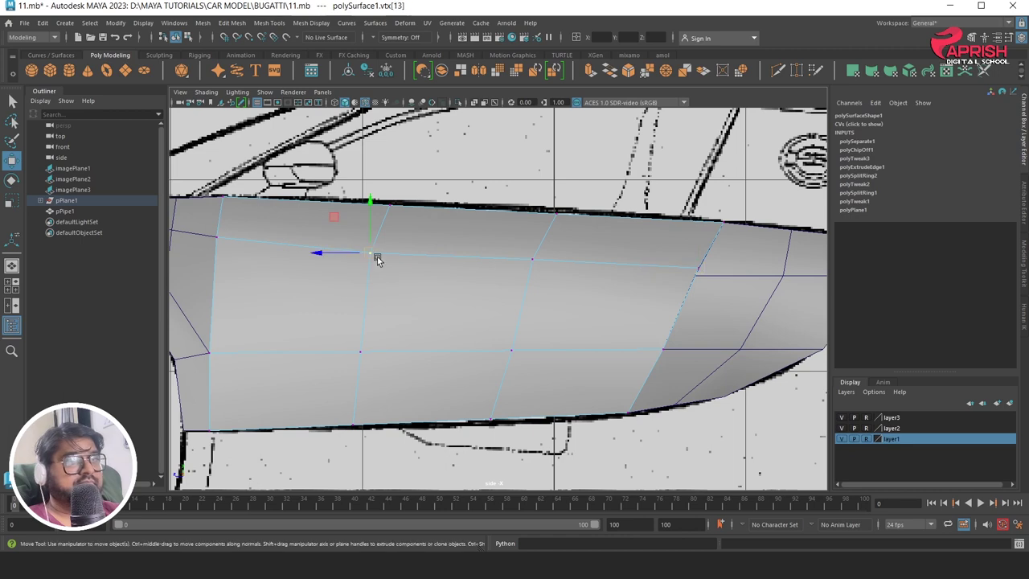
left_click_drag(379, 257, 384, 256)
left_click_drag(503, 241, 553, 267)
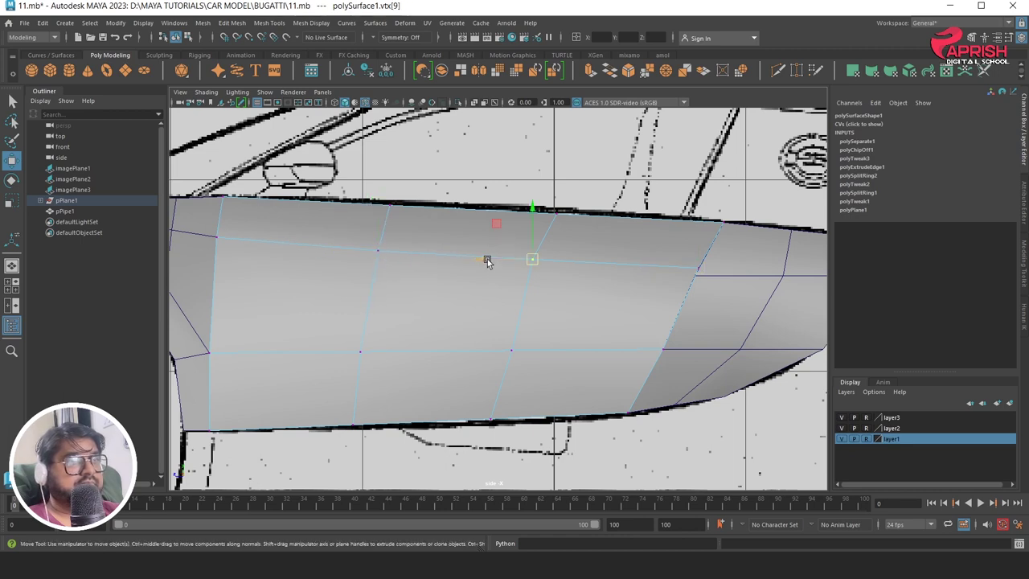
left_click_drag(487, 260, 495, 261)
Shift the front panel's vertices, including vertices 5 and 9, sideways to fit the outline
left_click(603, 363)
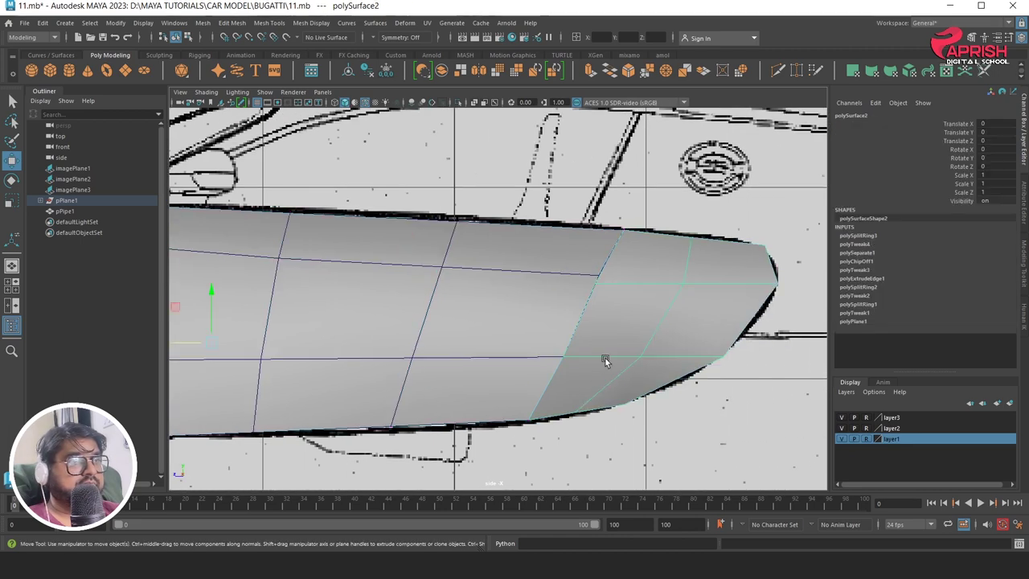
right_click_drag(611, 245, 565, 253)
left_click(595, 283)
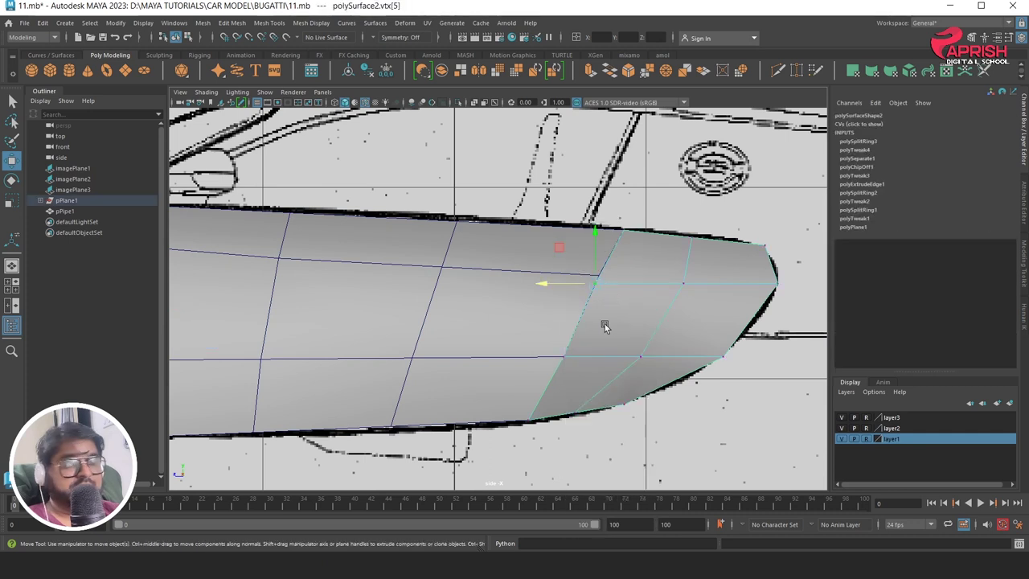
left_click_drag(592, 296, 602, 284)
left_click(682, 283)
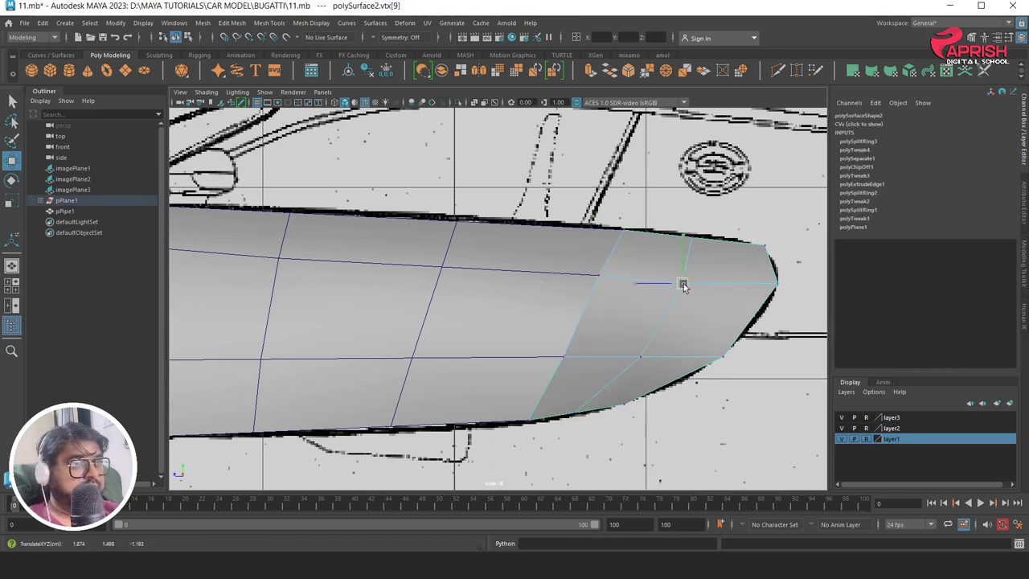
left_click(598, 275)
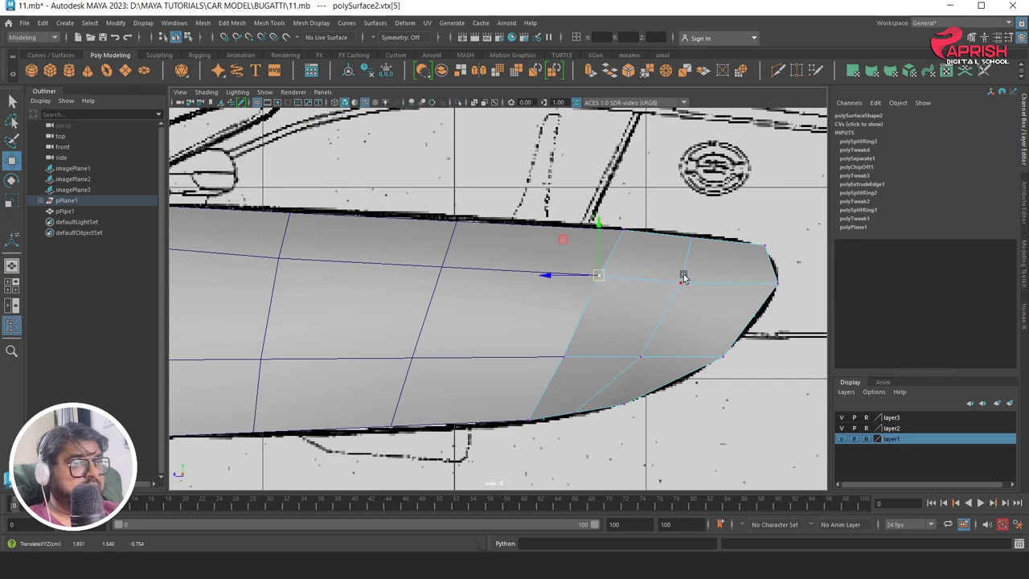
mouse_move(603, 281)
left_mouse_down("alt")
mouse_move(666, 250)
mouse_move(447, 275)
mouse_move(582, 340)
mouse_move(627, 314)
mouse_move(745, 330)
mouse_move(474, 297)
left_mouse_up("alt")
left_click(580, 338)
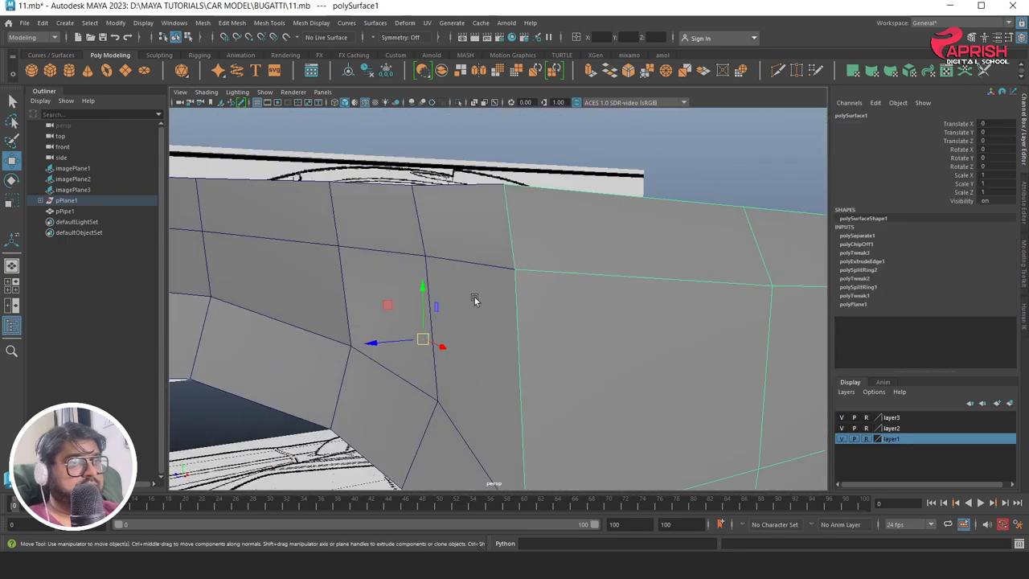
Orbit around the fender panels to inspect them above the blueprint planes
left_click(482, 297)
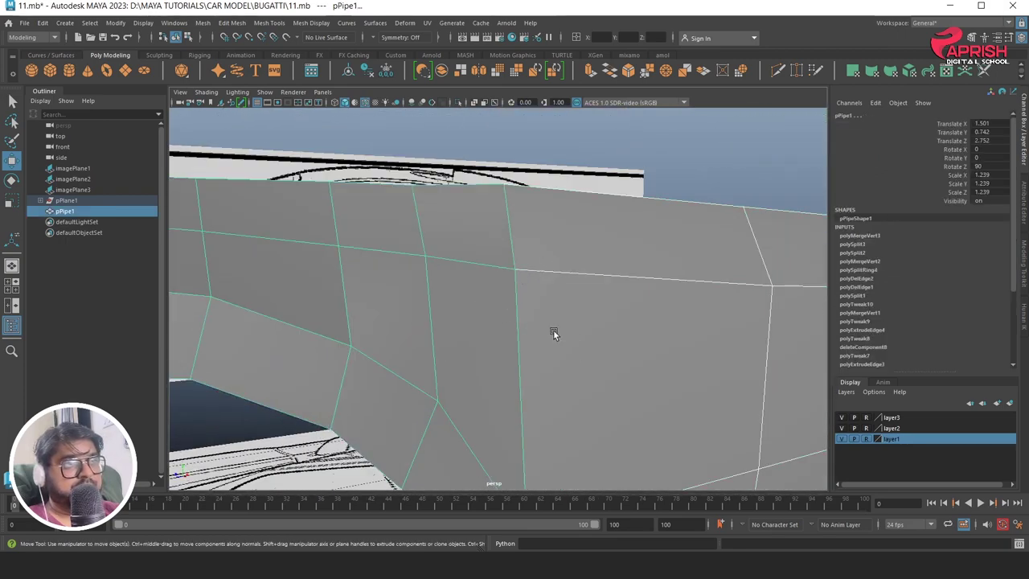
mouse_move(553, 332)
left_mouse_down("alt")
mouse_move(515, 351)
mouse_move(558, 356)
mouse_move(542, 362)
mouse_move(606, 347)
mouse_move(387, 316)
mouse_move(523, 291)
left_mouse_up("alt")
left_click(607, 351)
right_click_drag(523, 268, 597, 223)
mouse_move(597, 223)
left_mouse_down("alt")
mouse_move(553, 287)
mouse_move(578, 338)
left_mouse_up("alt")
scroll(591, 362, "up", 5)
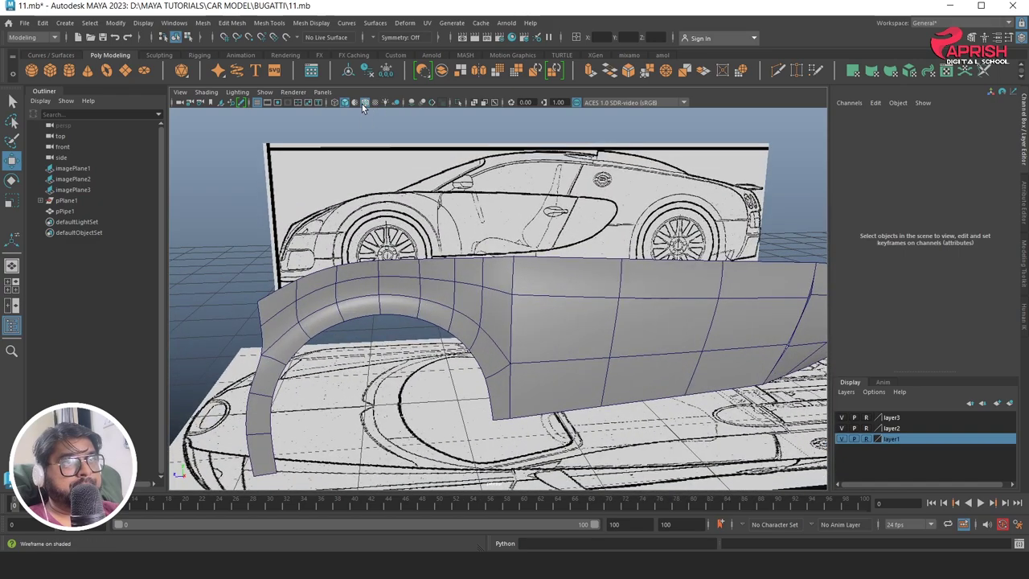
Turn off Wireframe on Shaded, check the fender from low angles, then select pPipe1 in side view
left_click(361, 103)
mouse_move(473, 223)
left_mouse_down("alt")
mouse_move(634, 412)
mouse_move(377, 394)
mouse_move(581, 356)
mouse_move(560, 356)
left_mouse_up("alt")
left_click(584, 356)
left_click(655, 437)
left_click_drag(655, 437, 555, 465, "alt")
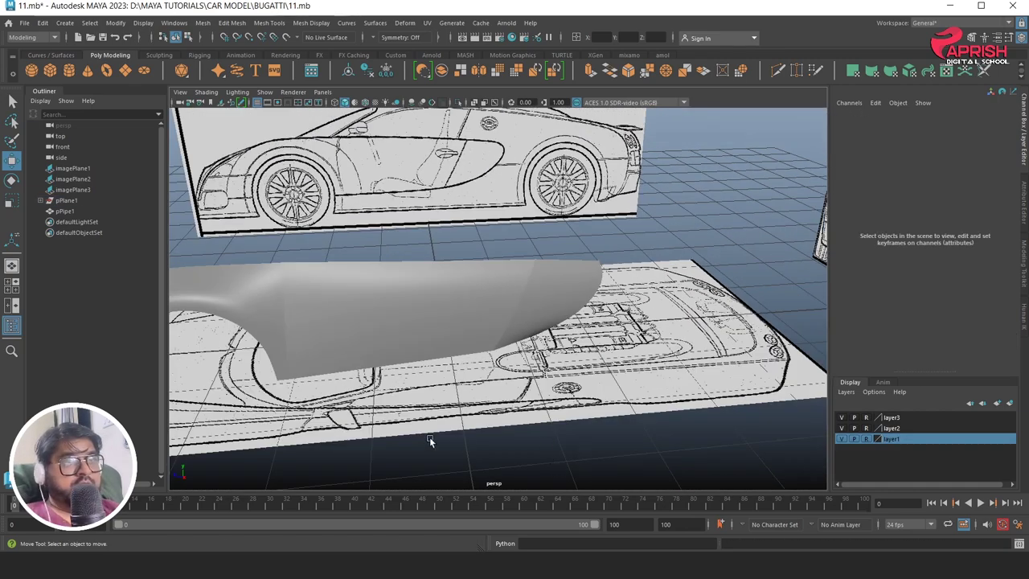
mouse_move(462, 413)
left_mouse_down("alt")
mouse_move(450, 371)
mouse_move(403, 368)
mouse_move(470, 321)
mouse_move(404, 317)
mouse_move(352, 347)
mouse_move(410, 309)
mouse_move(487, 307)
mouse_move(397, 304)
mouse_move(463, 299)
mouse_move(450, 309)
left_mouse_up("alt")
left_click(463, 299)
key("space")
key("space")
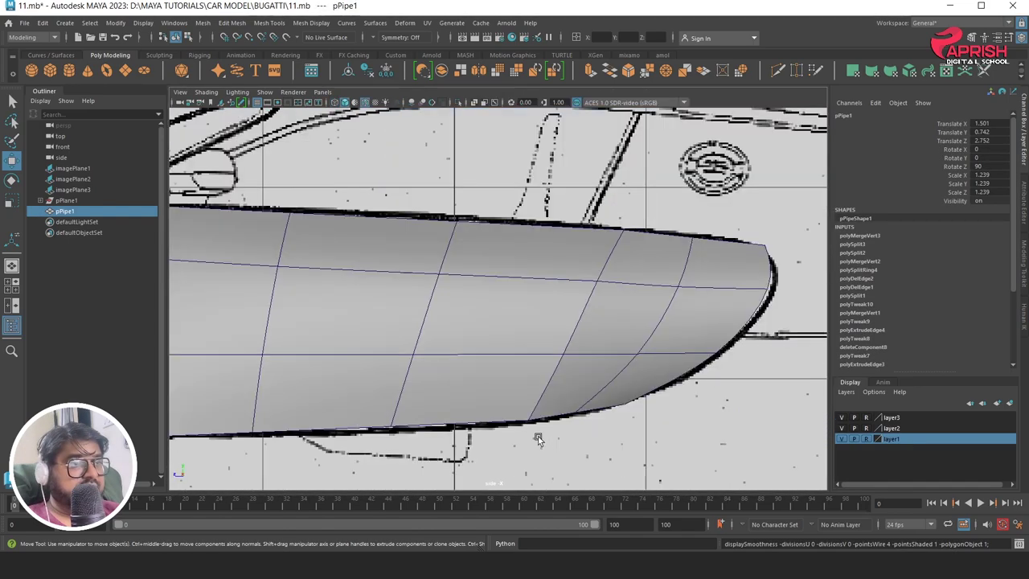
Move pPipe1's arch corner vertex onto polySurface1's horizontal edge
middle_click_drag(537, 436, 646, 343, "alt")
scroll(535, 338, "up", 3)
scroll(523, 326, "up", 2)
scroll(505, 316, "up", 2)
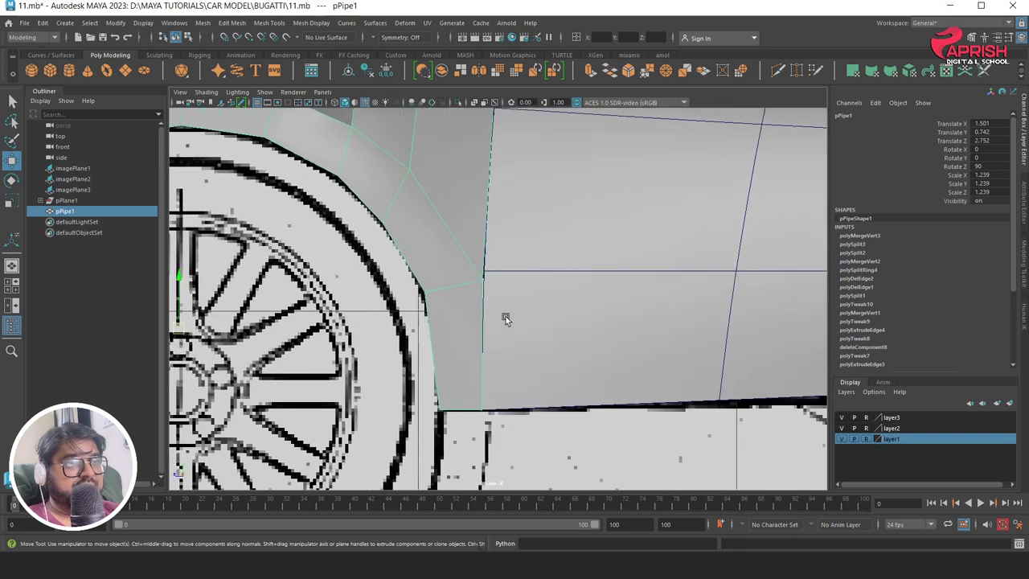
right_click_drag(471, 273, 446, 255)
left_click(489, 294)
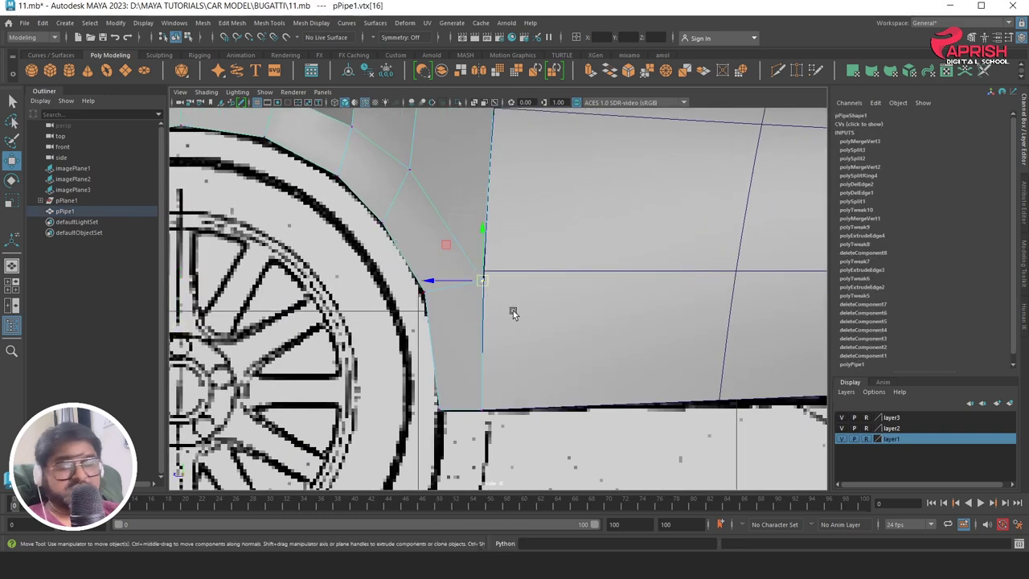
left_click_drag(481, 281, 451, 274)
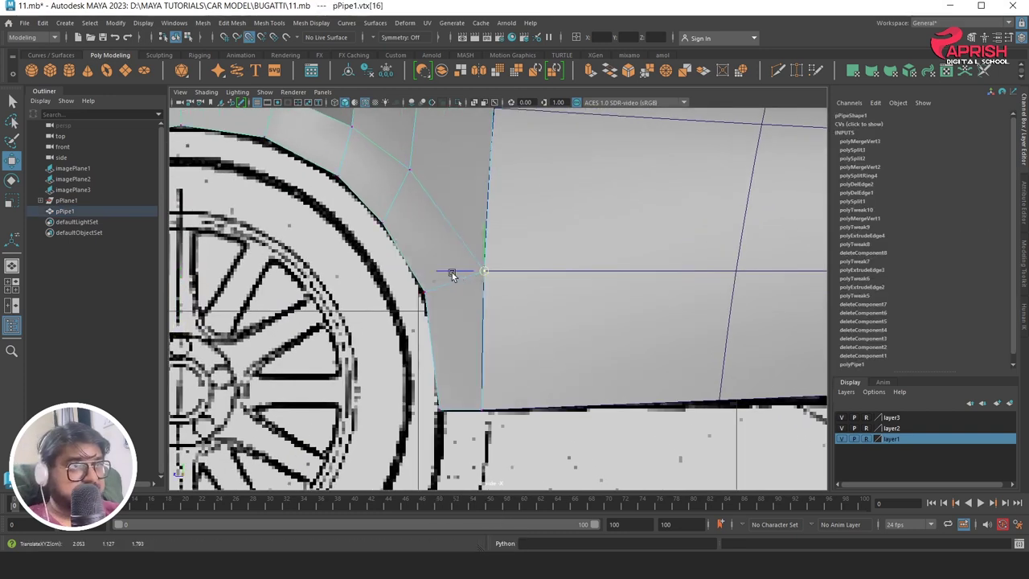
Check polySurface1's corner vertex, then reselect pPipe1 as an object
left_click(513, 374)
right_click_drag(505, 255, 471, 262)
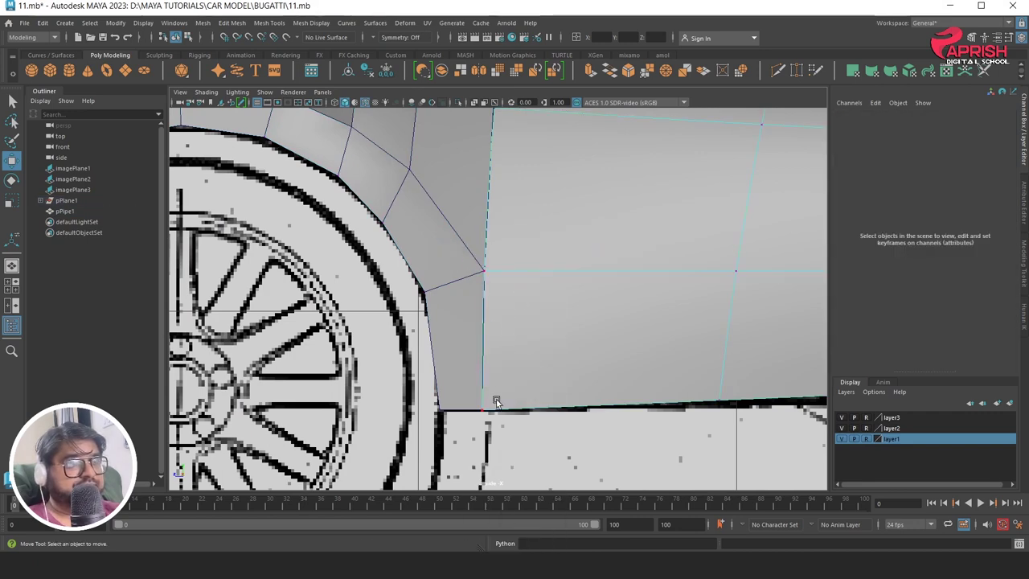
left_click(490, 274)
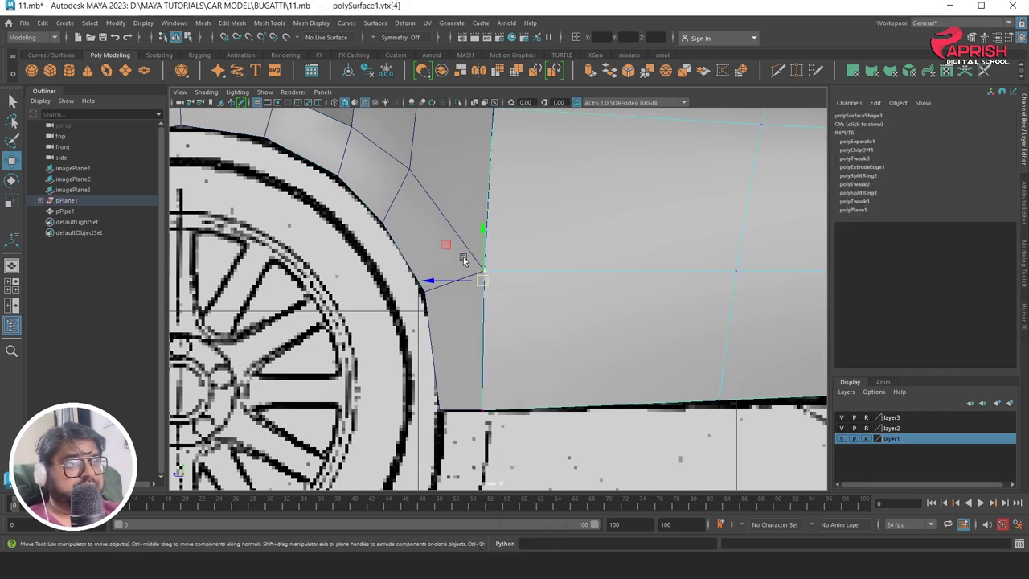
left_click(510, 289)
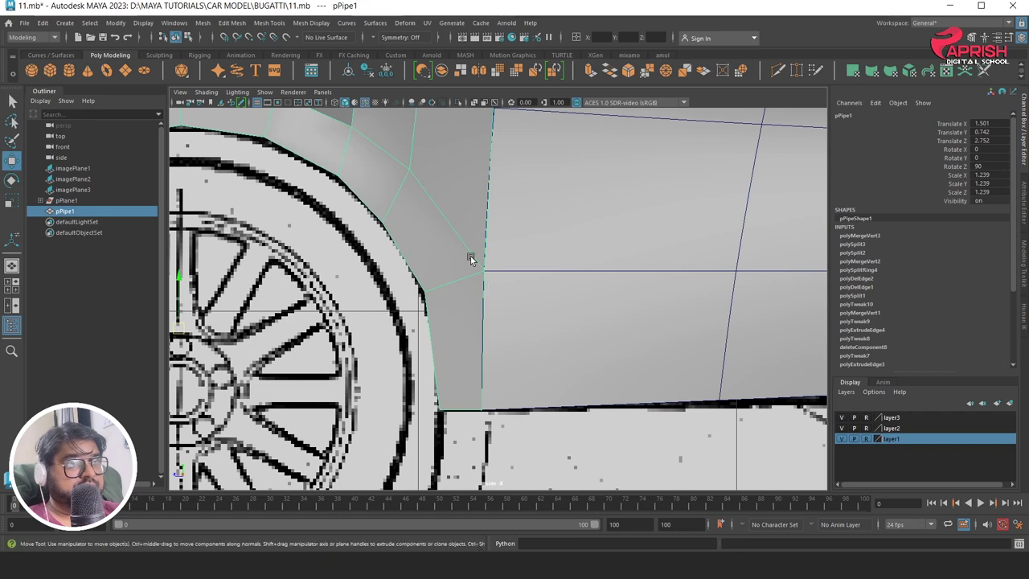
With X-Ray on, move the arch's rear corner vertex onto the blueprint line
left_click(344, 102)
scroll(466, 269, "up", 2)
right_click_drag(482, 259, 471, 262)
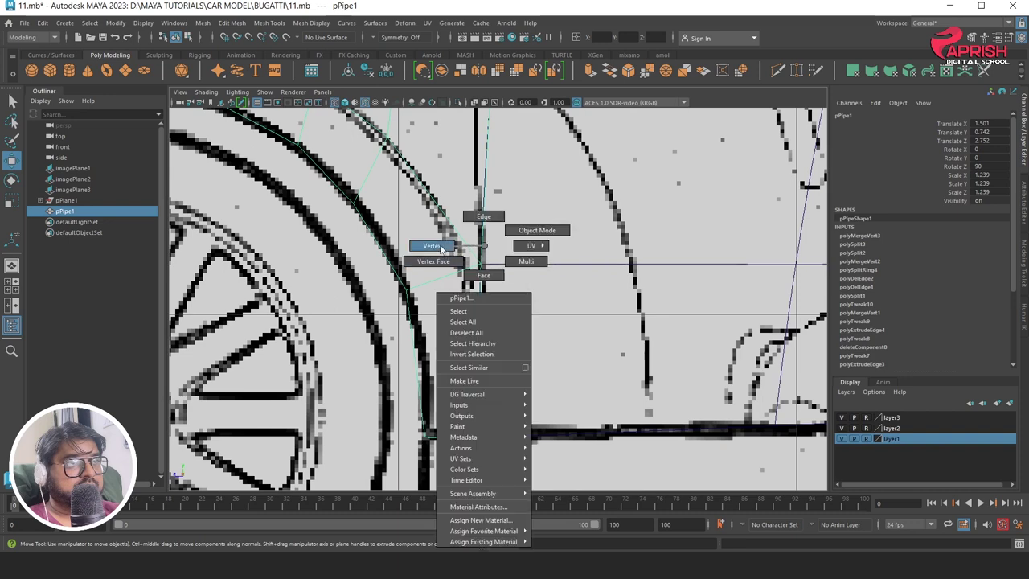
left_click(476, 265)
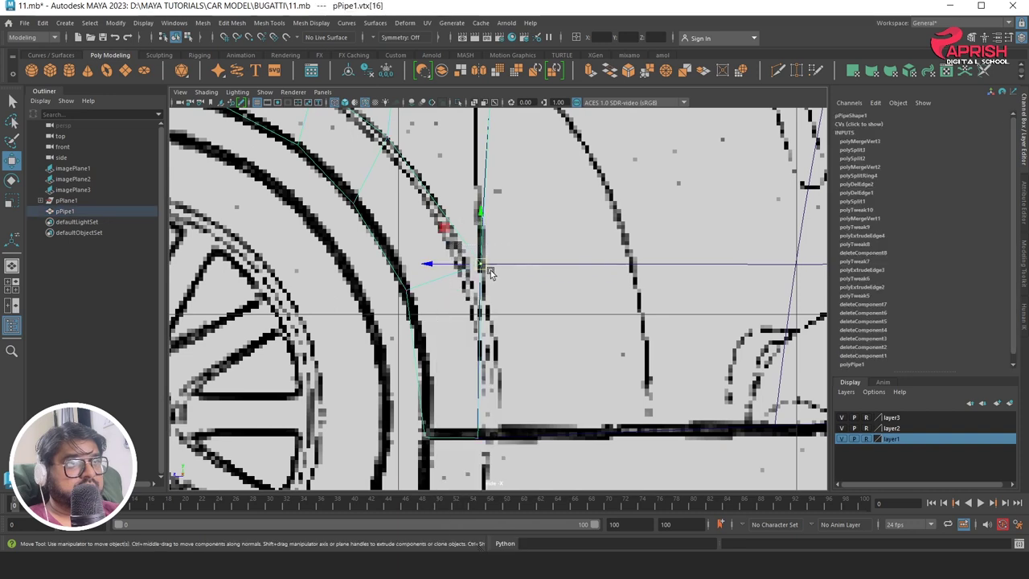
left_click_drag(480, 266, 482, 267)
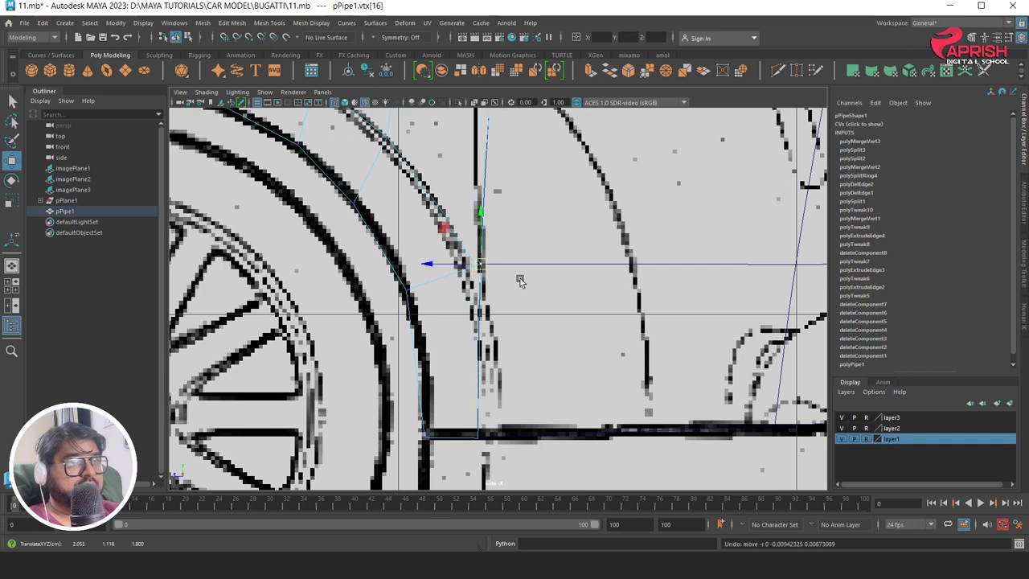
left_click(485, 435)
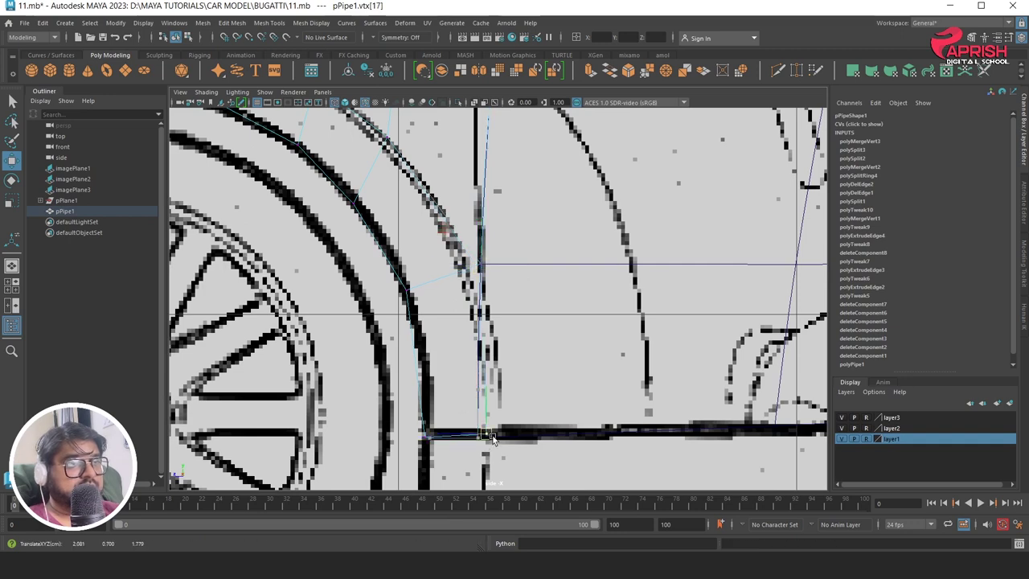
left_click(343, 103)
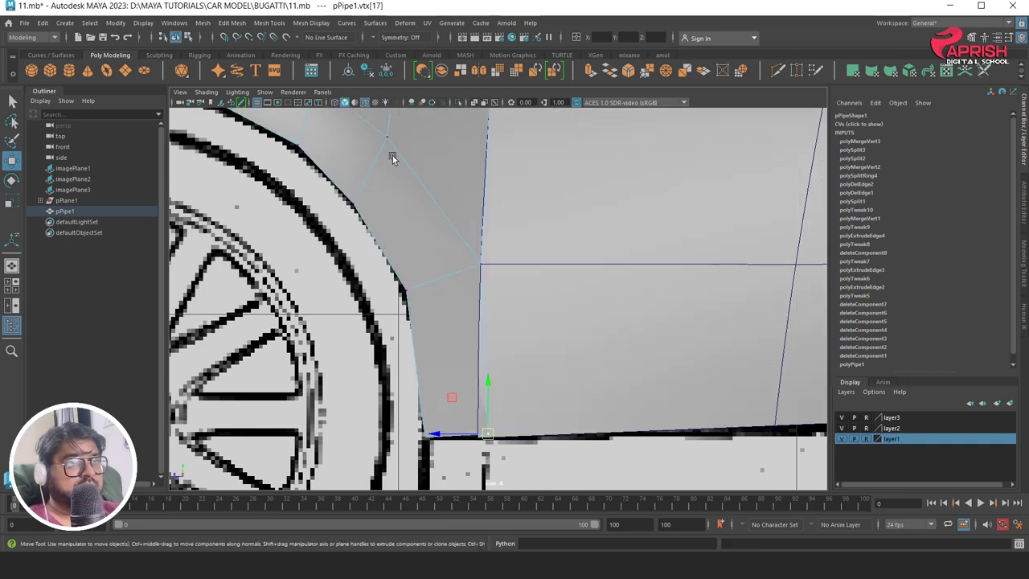
middle_click_drag(514, 306, 503, 255, "alt")
Move polySurface1's bottom and middle corner vertices to meet the arch's corners
left_click(508, 213)
right_click(508, 213)
left_click(481, 214)
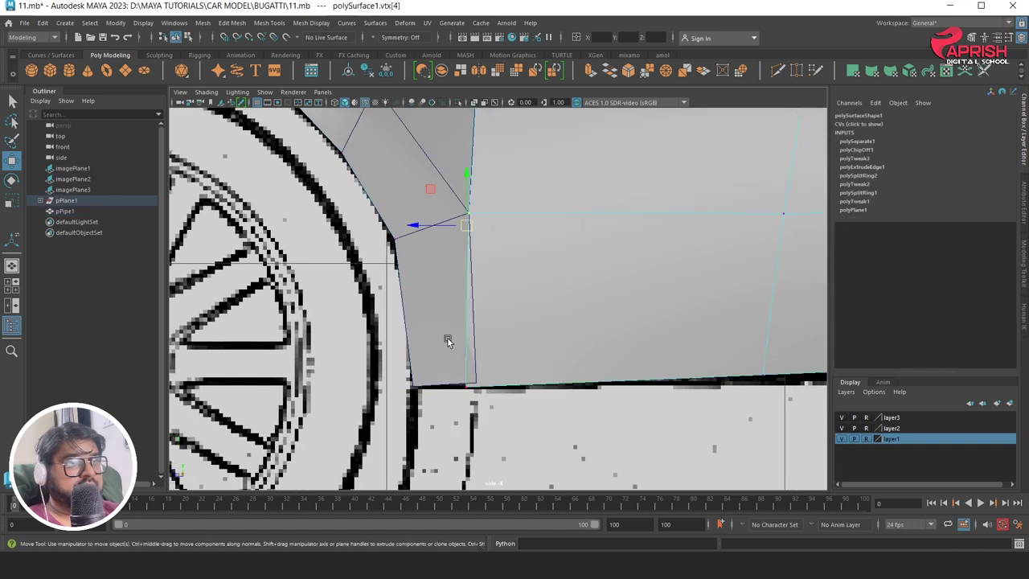
left_click_drag(472, 395, 475, 385)
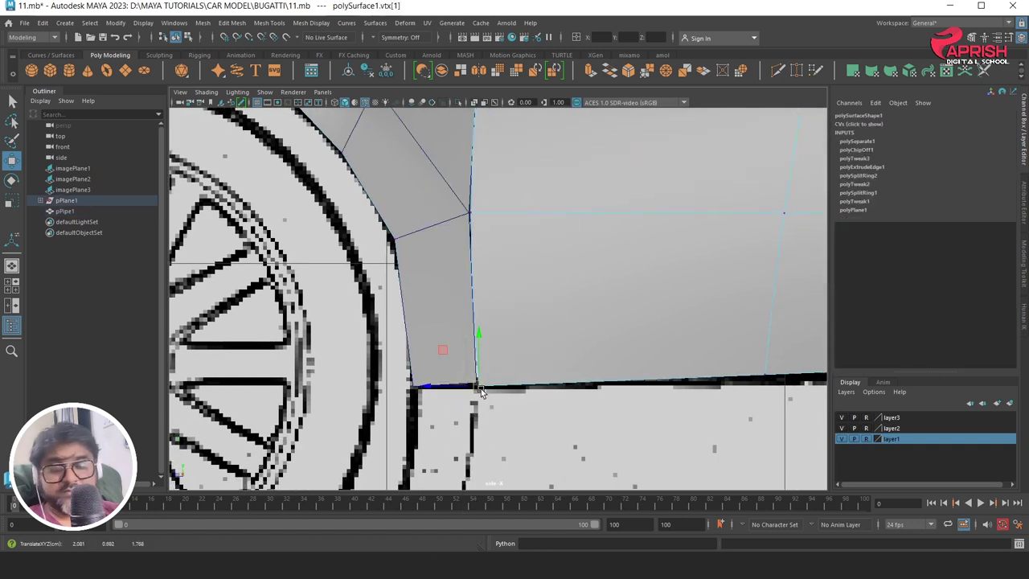
key("F8")
left_click(469, 225)
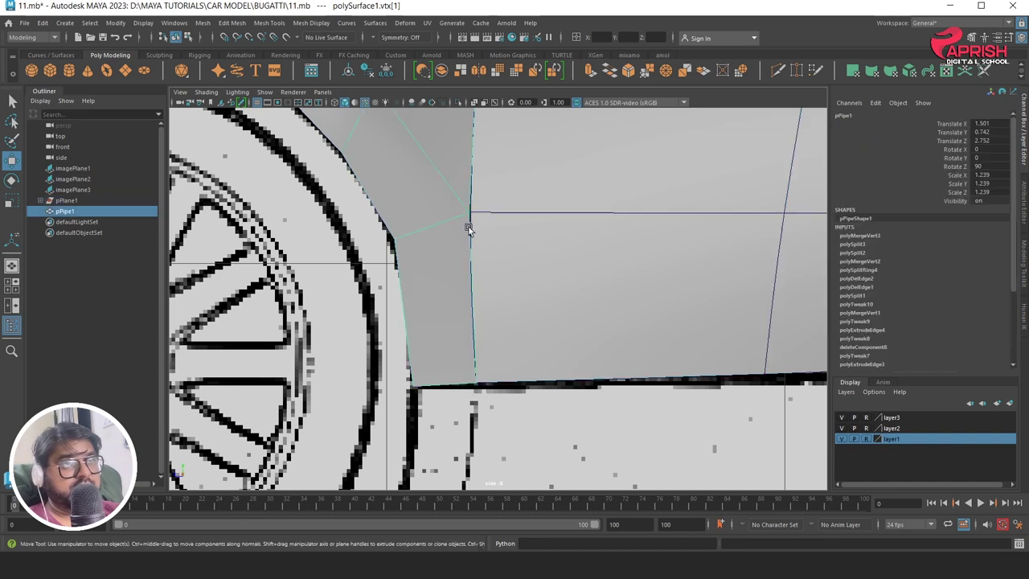
right_click_drag(471, 215, 431, 219)
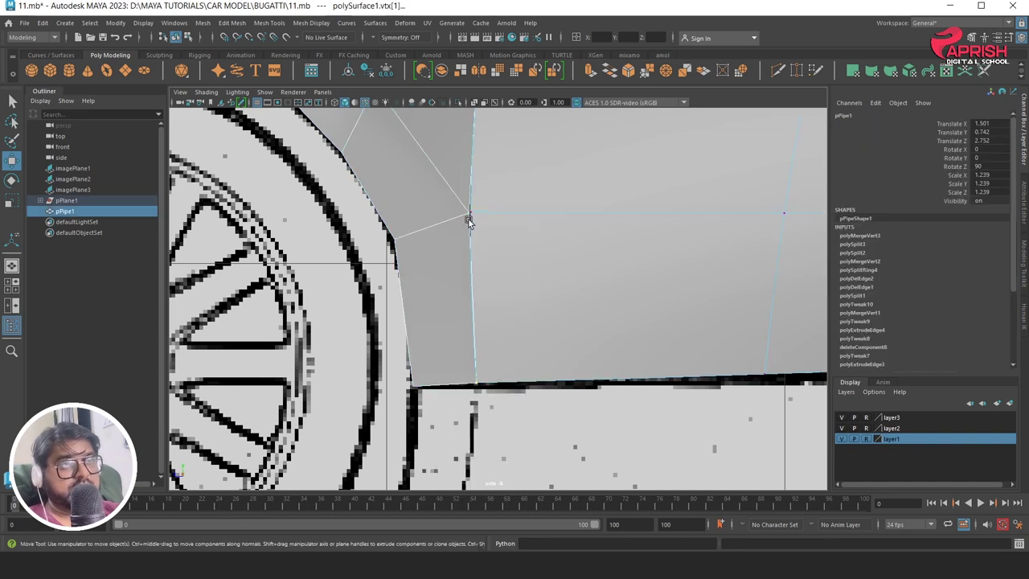
left_click(469, 212)
mouse_move(447, 223)
left_mouse_down()
mouse_move(479, 207)
mouse_move(462, 222)
left_mouse_up()
key("F8")
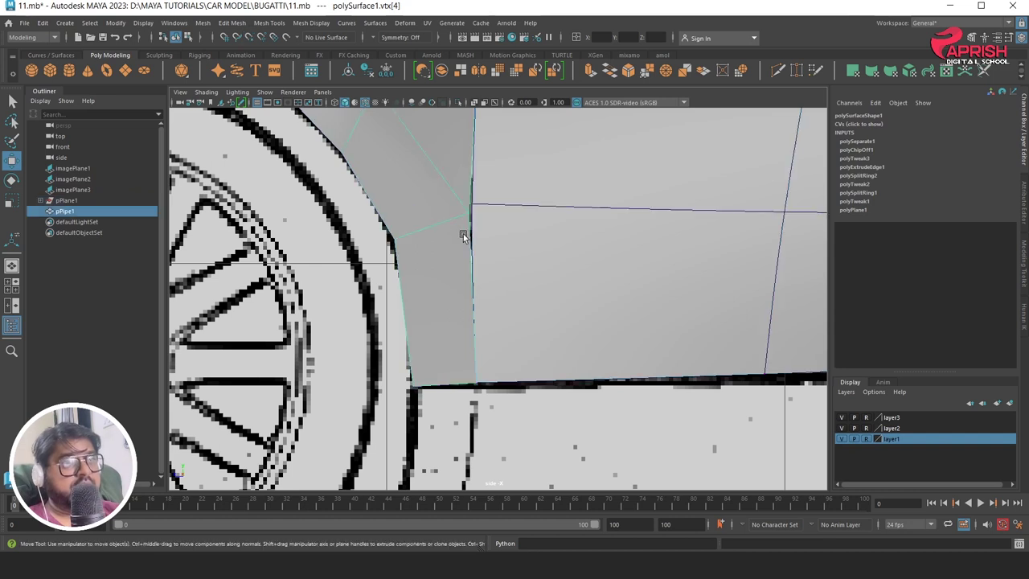
Snap the arch's middle rear vertex onto the side panel's vertex
right_click_drag(461, 223, 409, 213)
left_click(471, 206)
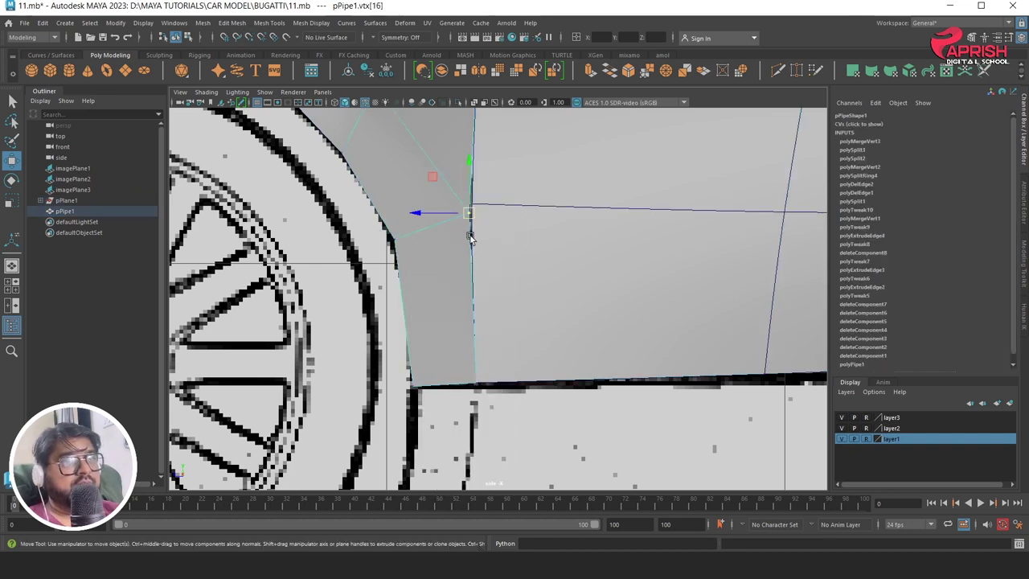
left_click_drag(471, 207, 469, 217)
scroll(474, 247, "down", 5)
scroll(371, 236, "up", 4)
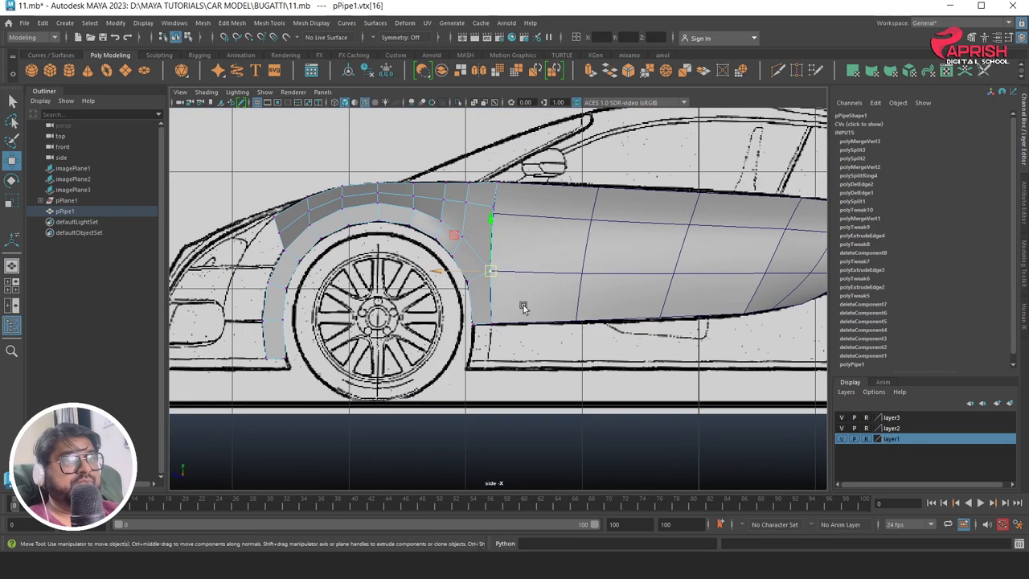
scroll(371, 236, "up", 1)
scroll(371, 236, "up", 1)
right_click_drag(371, 236, 336, 238)
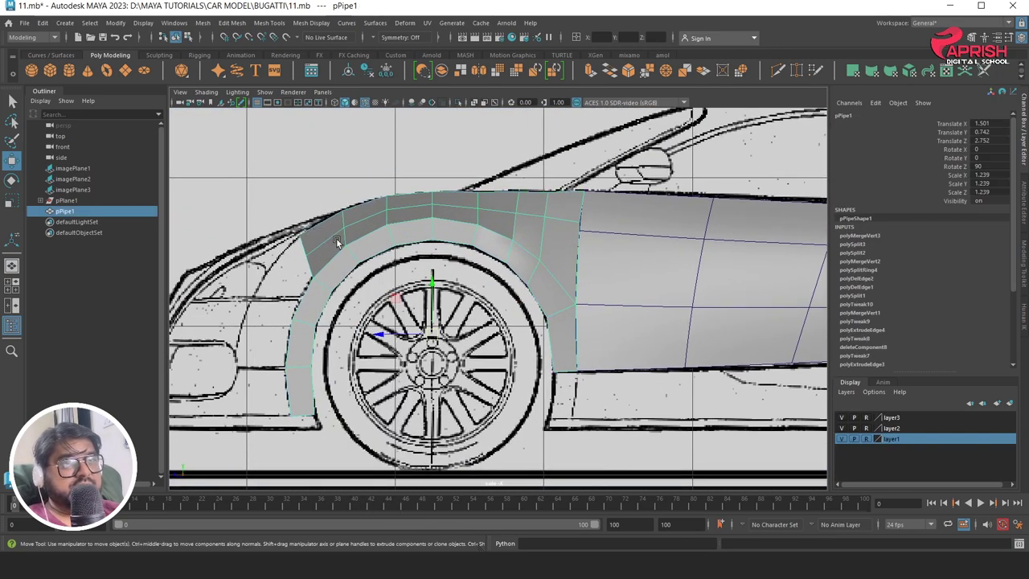
scroll(349, 254, "up", 2)
scroll(376, 270, "up", 2)
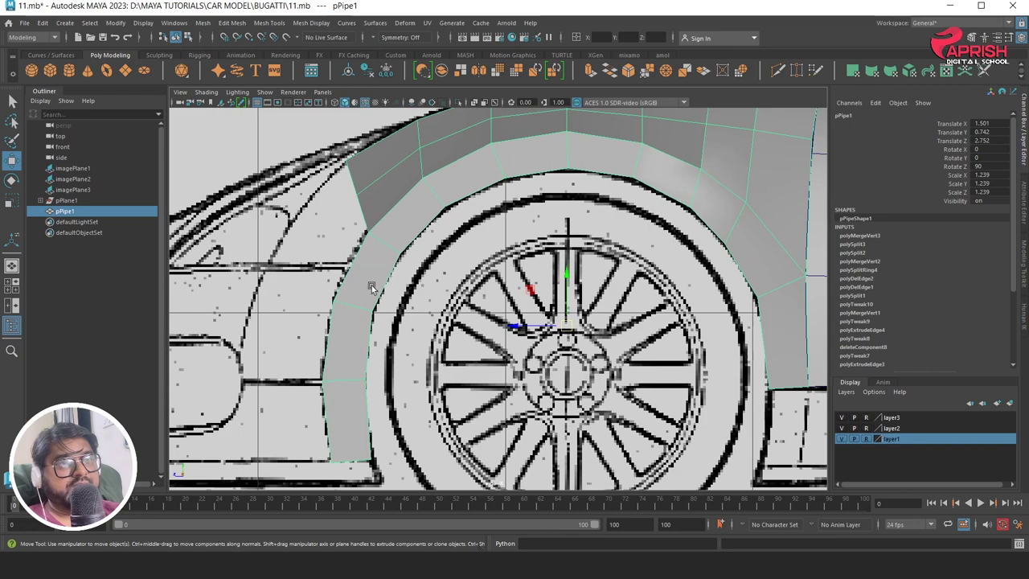
scroll(371, 286, "down", 2)
Check the joined panels from the top view with solid shading
key("space")
key("space")
scroll(386, 269, "down", 5)
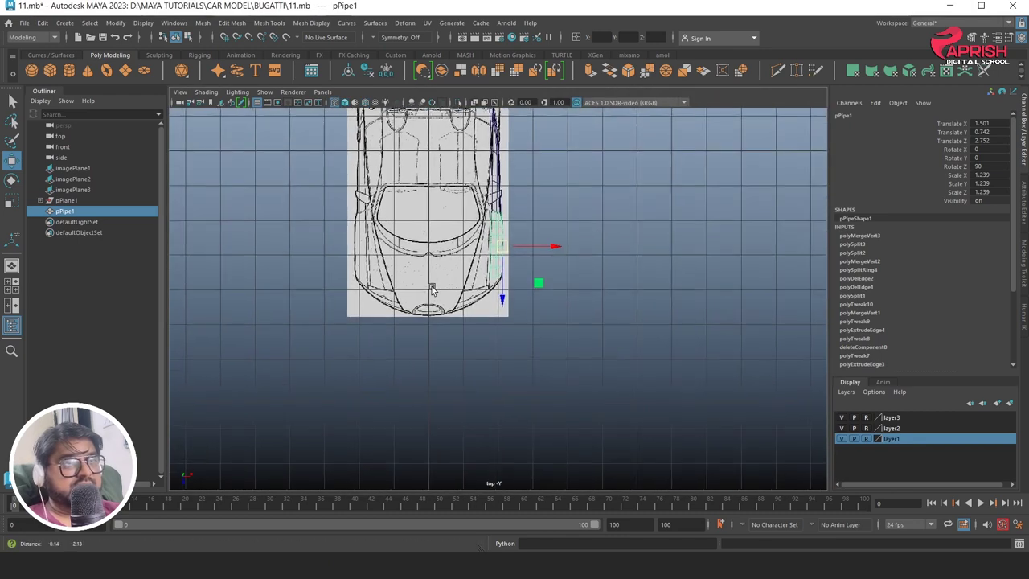
scroll(594, 360, "up", 2)
scroll(523, 290, "up", 2)
scroll(514, 281, "up", 1)
scroll(495, 268, "up", 2)
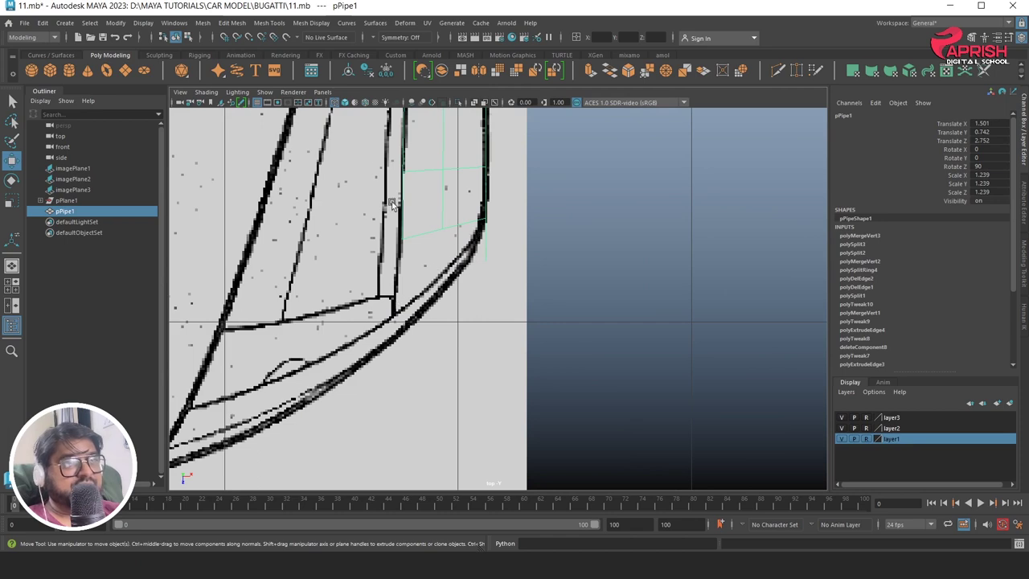
left_click(344, 105)
scroll(516, 324, "up", 1)
scroll(518, 323, "up", 1)
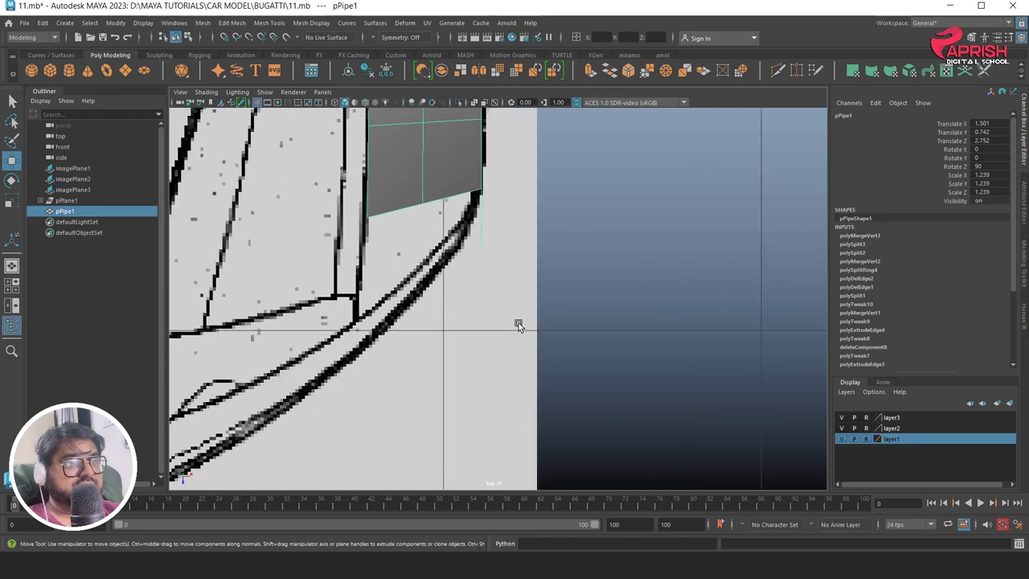
In side view, raise the arch's front top vertex onto the blueprint
key("space")
key("space")
scroll(537, 353, "up", 2)
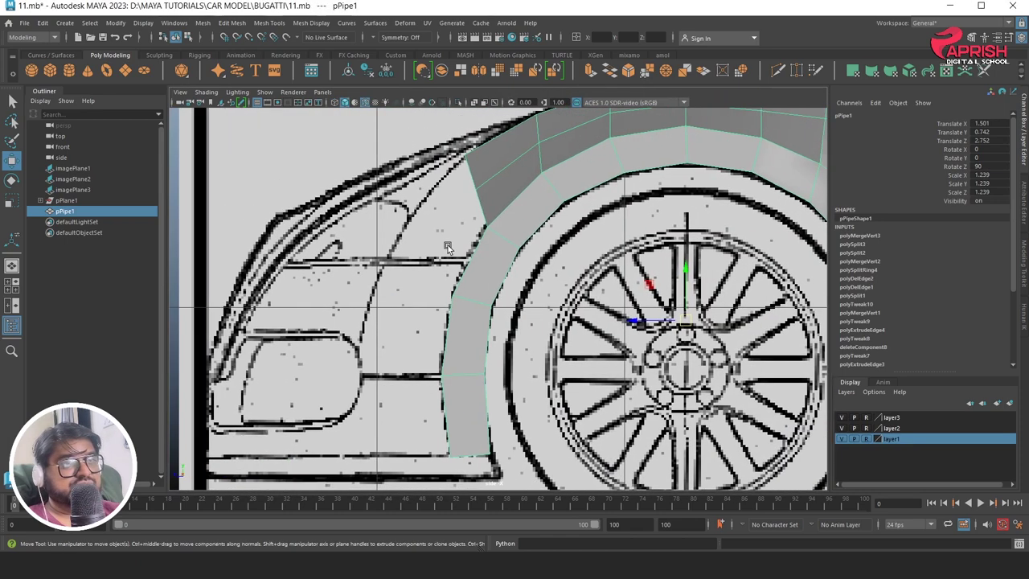
scroll(533, 317, "up", 2)
right_click_drag(498, 204, 456, 203)
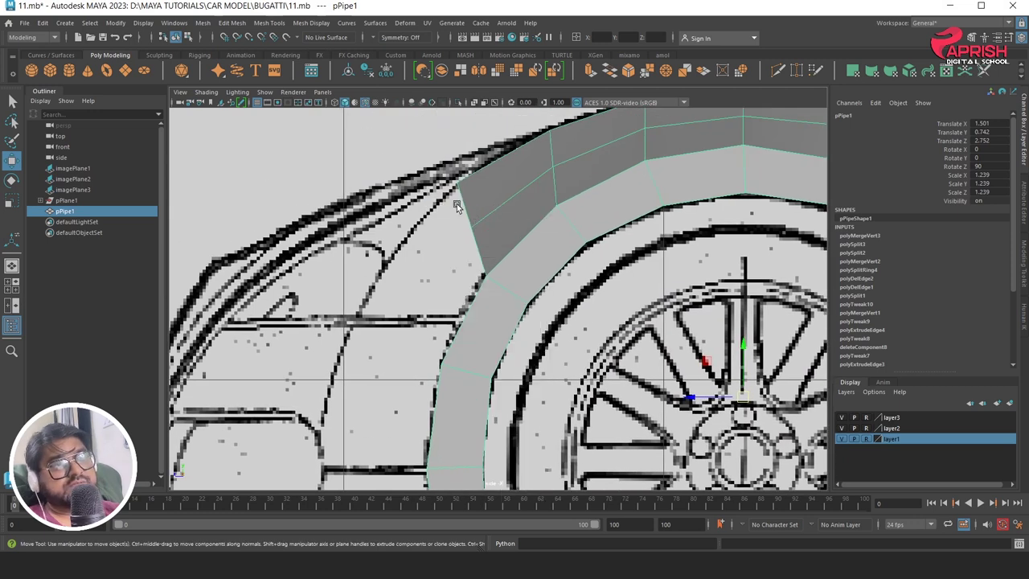
left_click_drag(456, 203, 493, 251)
left_click_drag(466, 194, 471, 184)
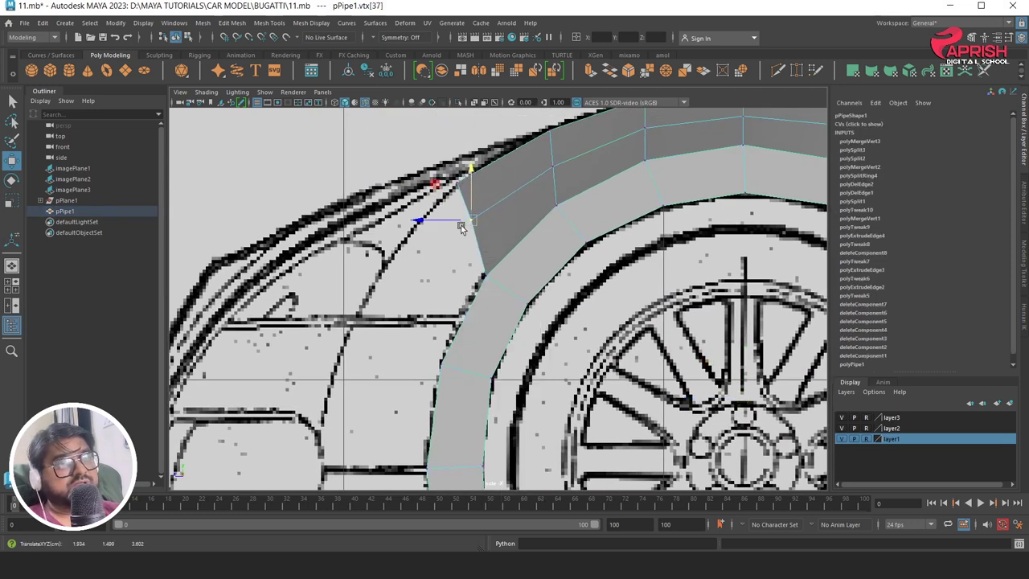
Step through the arch's top vertices toward the panel junction, then deselect
scroll(558, 200, "down", 3)
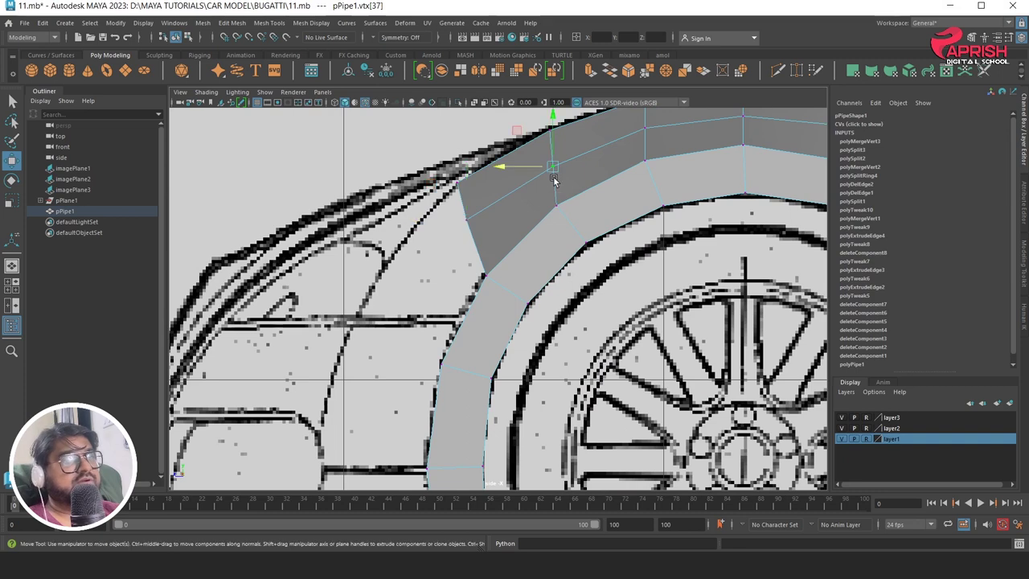
key("Left")
scroll(491, 303, "up", 3)
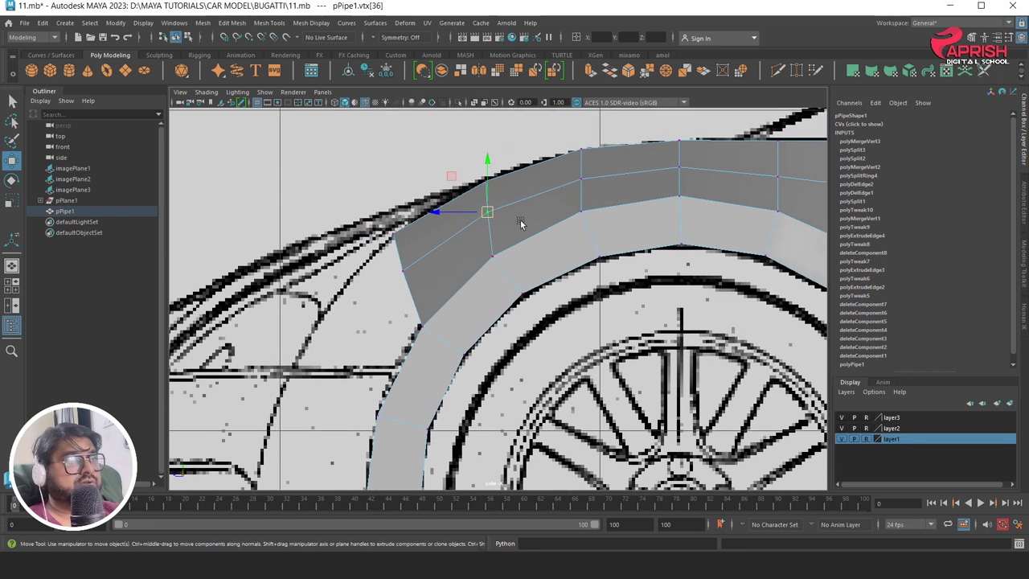
left_click(582, 176)
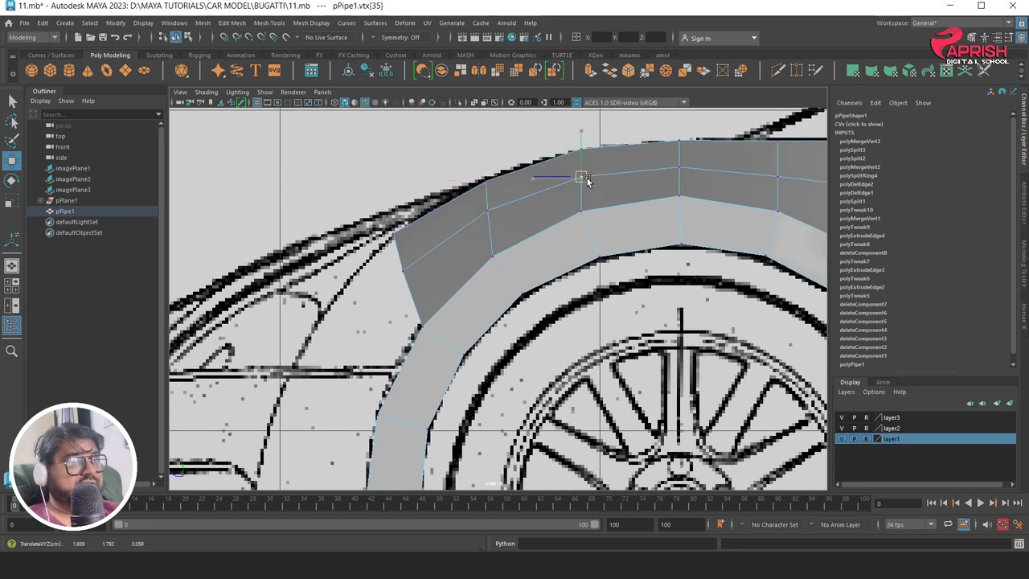
middle_click_drag(586, 177, 508, 253, "alt")
left_click(530, 189)
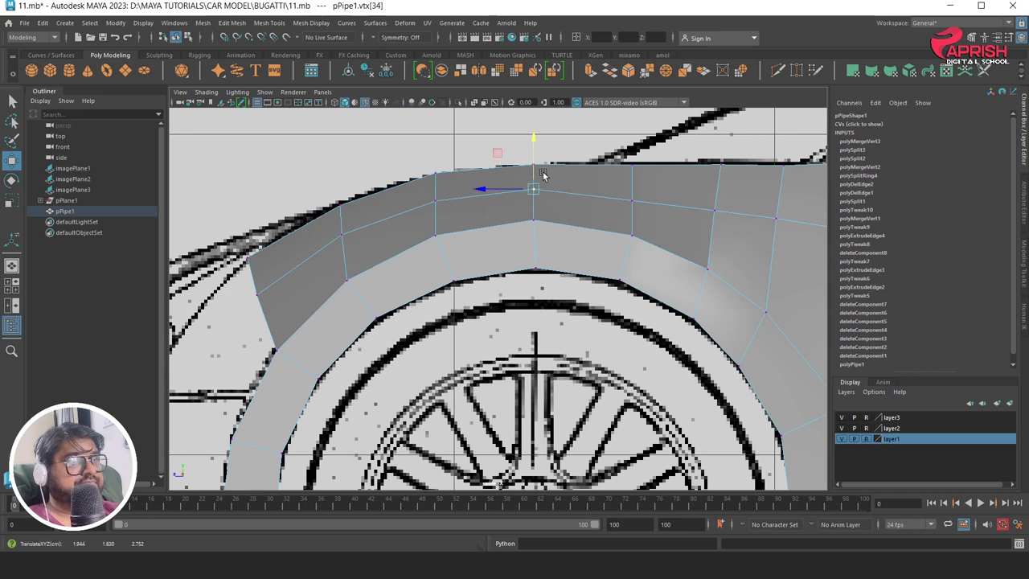
left_click(631, 199)
middle_click_drag(680, 270, 483, 273, "alt")
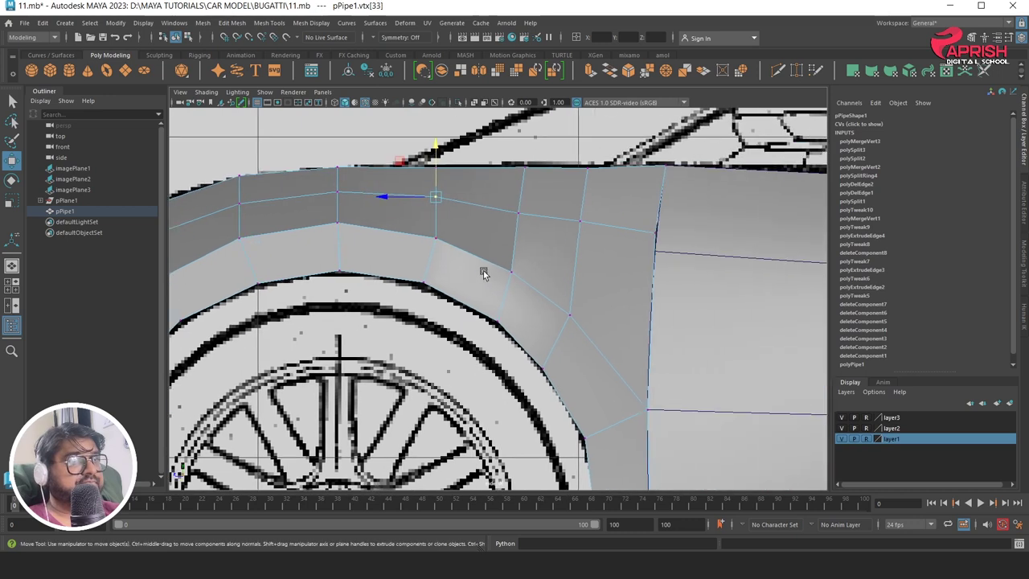
left_click(517, 209)
left_click(584, 225)
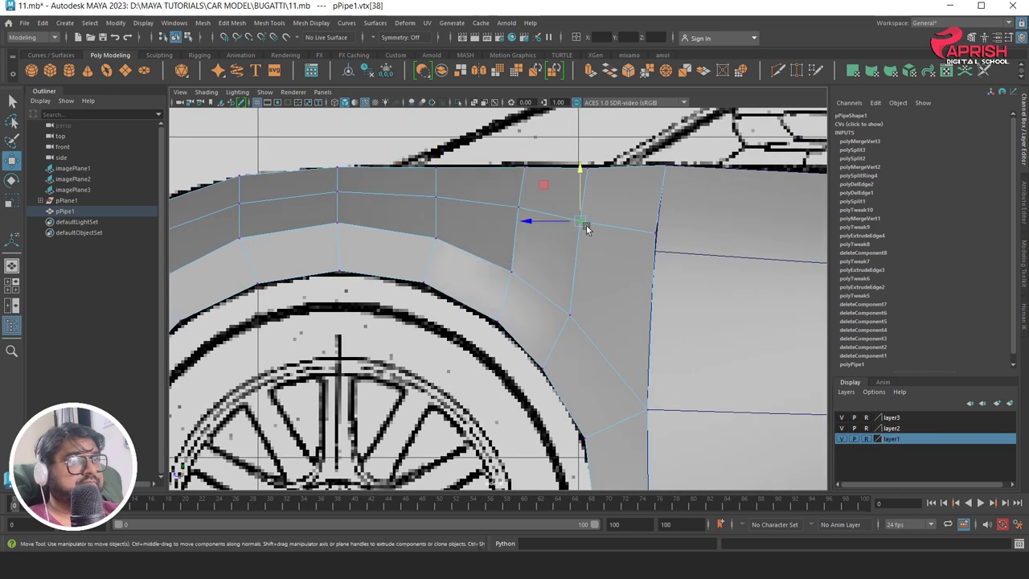
left_click(569, 204)
Smooth-preview the mesh with 3 and clear the selection
left_click(677, 258)
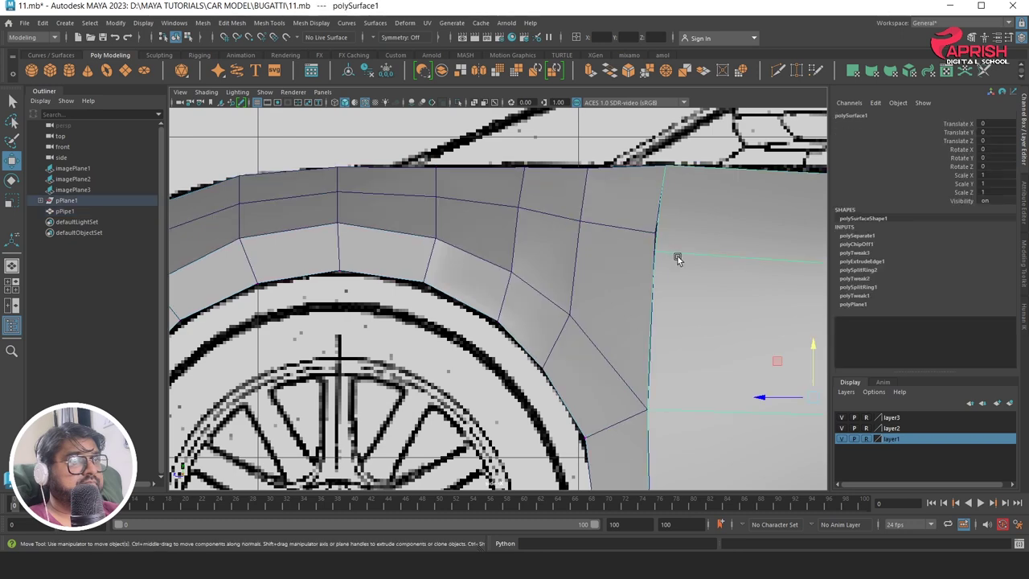
left_click(579, 217)
mouse_move(585, 221)
right_mouse_down()
mouse_move(535, 216)
mouse_move(625, 138)
right_mouse_up()
key("3")
left_click(625, 138)
Turn off smooth preview on pPipe1 and select the arch's two front edges
key("a")
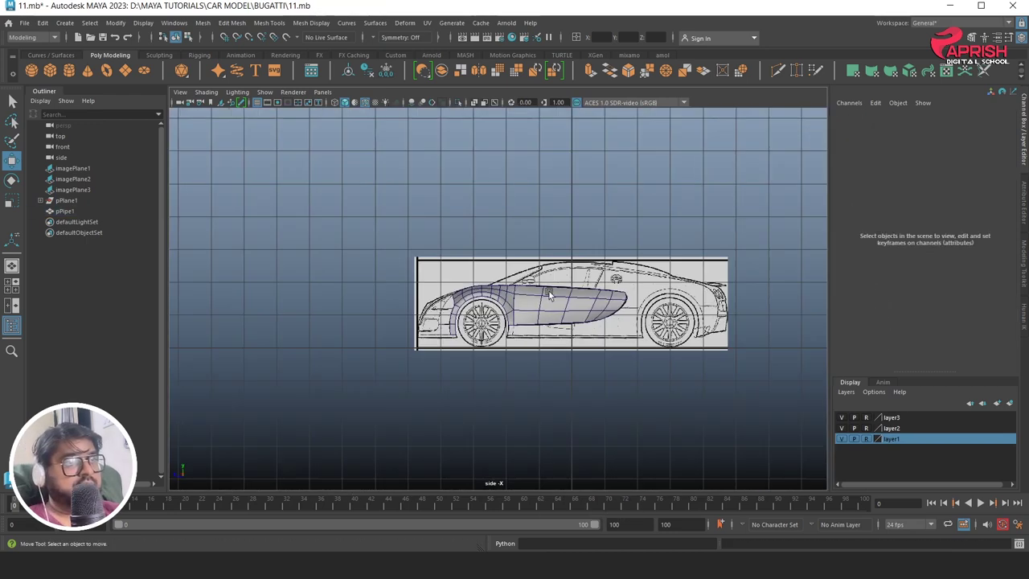
scroll(549, 291, "up", 3)
scroll(563, 305, "up", 2)
scroll(587, 322, "up", 3)
scroll(610, 344, "up", 3)
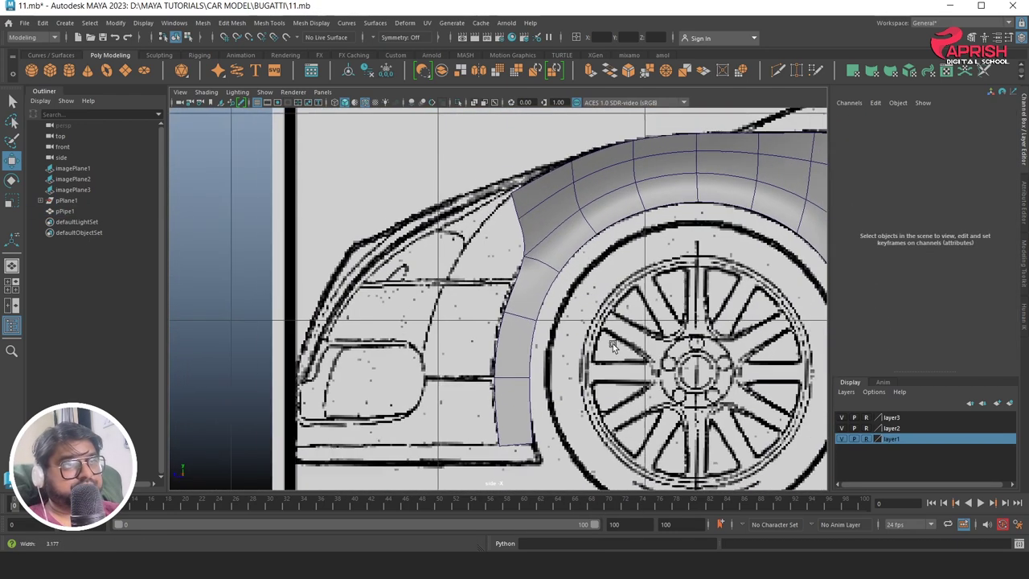
scroll(612, 345, "up", 1)
left_click(537, 288)
key("1")
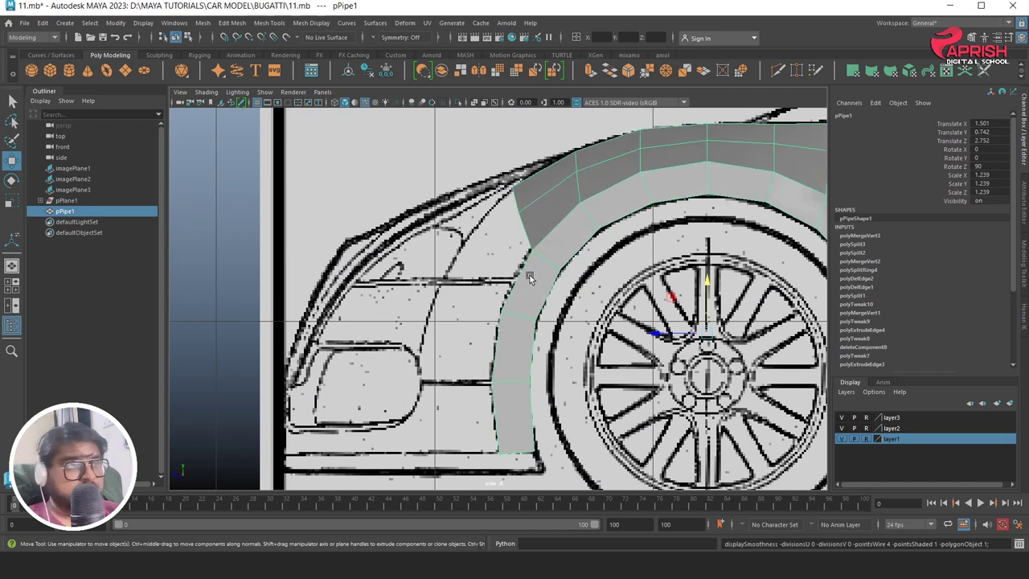
right_click_drag(529, 276, 529, 216)
left_click(514, 299)
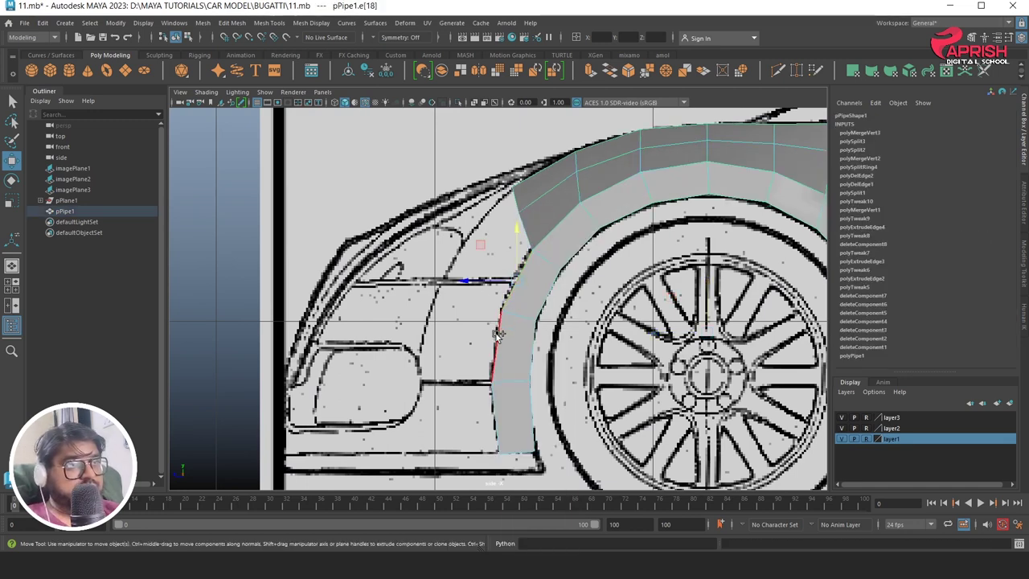
left_click(523, 283, "shift")
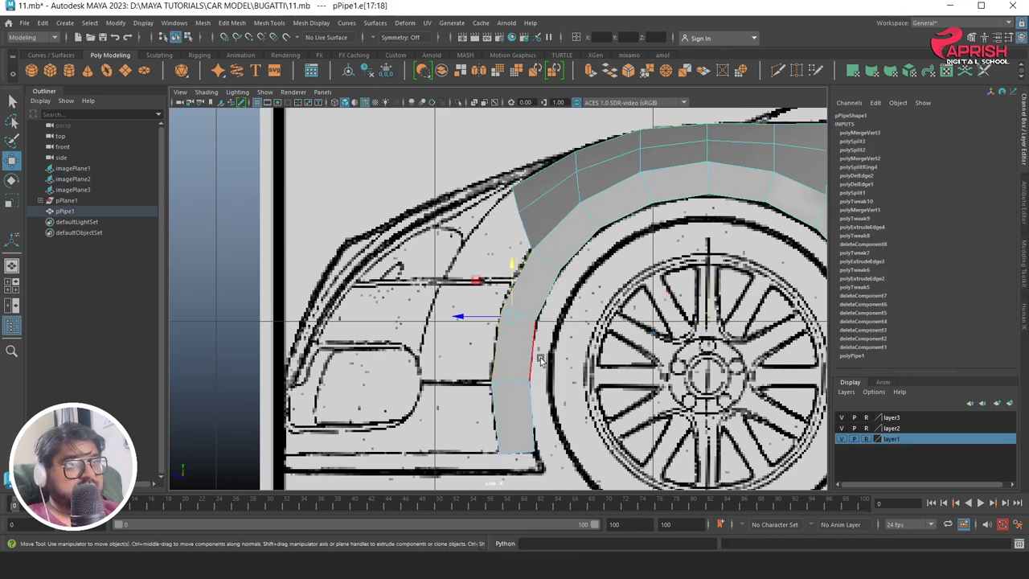
Extrude the two front edges, pulling the new strip forward along Z, then inward along X
left_click(590, 71)
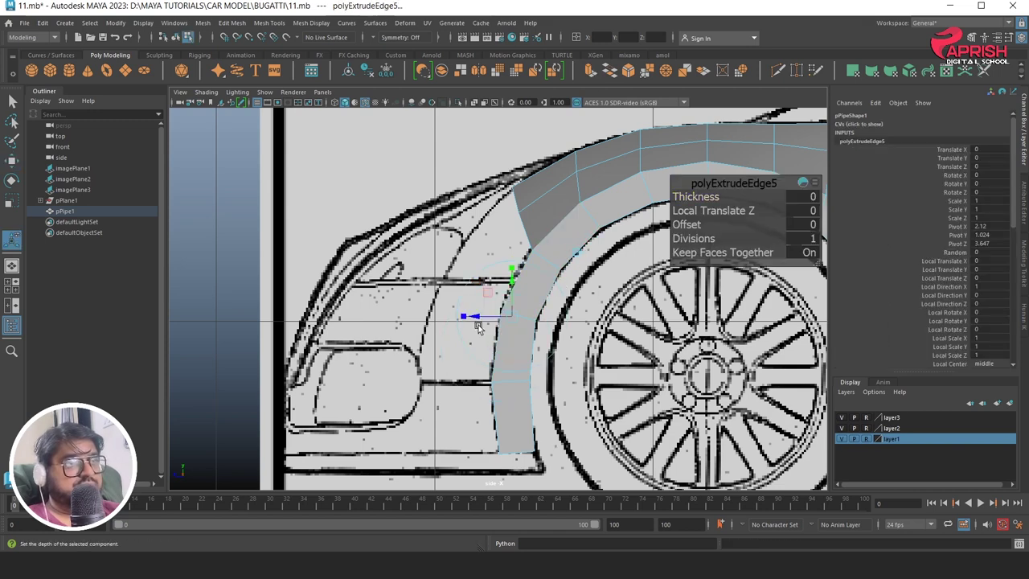
mouse_move(477, 327)
left_mouse_down()
mouse_move(450, 303)
mouse_move(401, 301)
left_mouse_up()
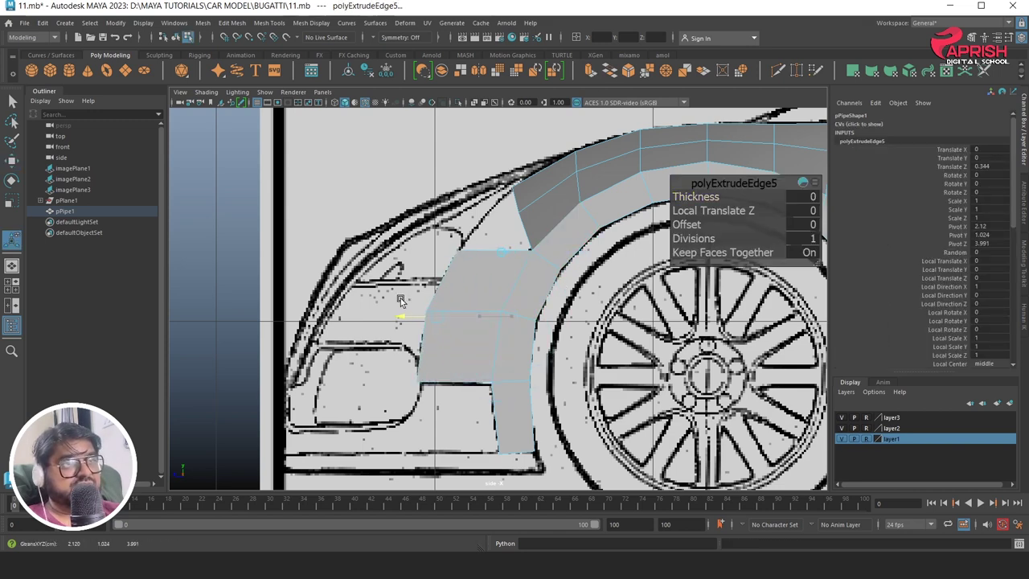
scroll(401, 301, "up", 3)
scroll(401, 300, "up", 2)
key("space")
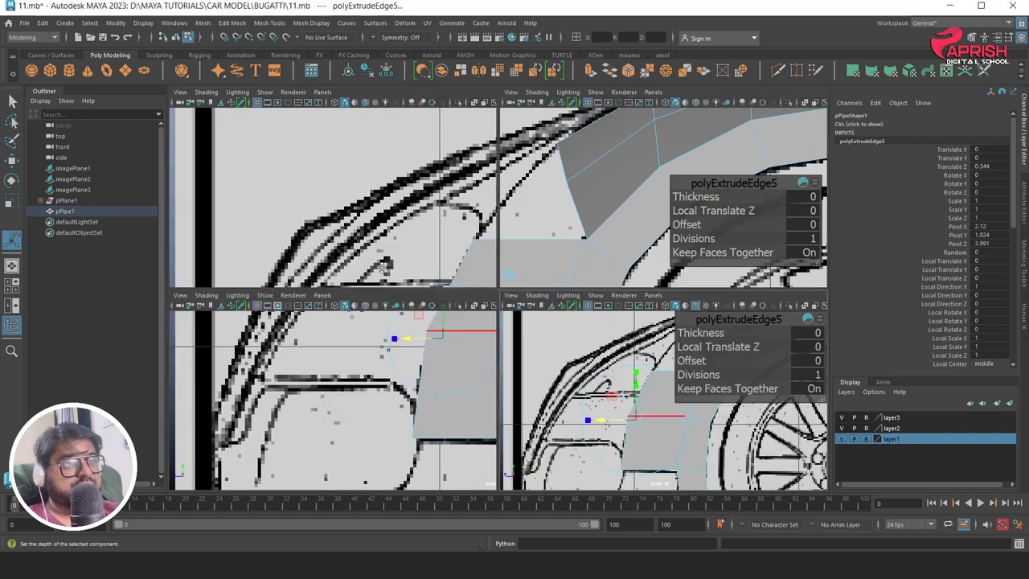
key("space")
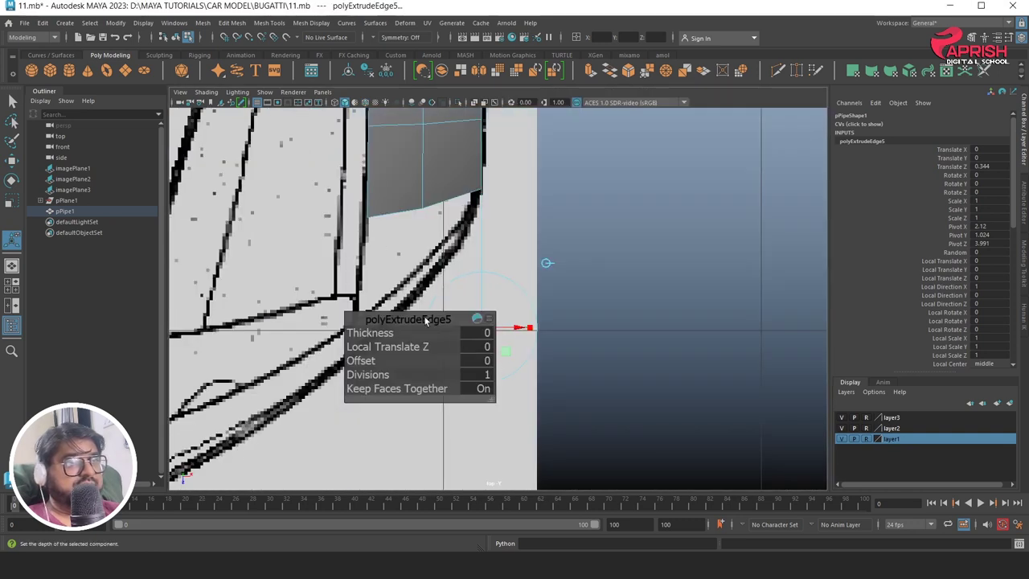
left_click_drag(426, 320, 596, 412)
left_click_drag(508, 334, 390, 326)
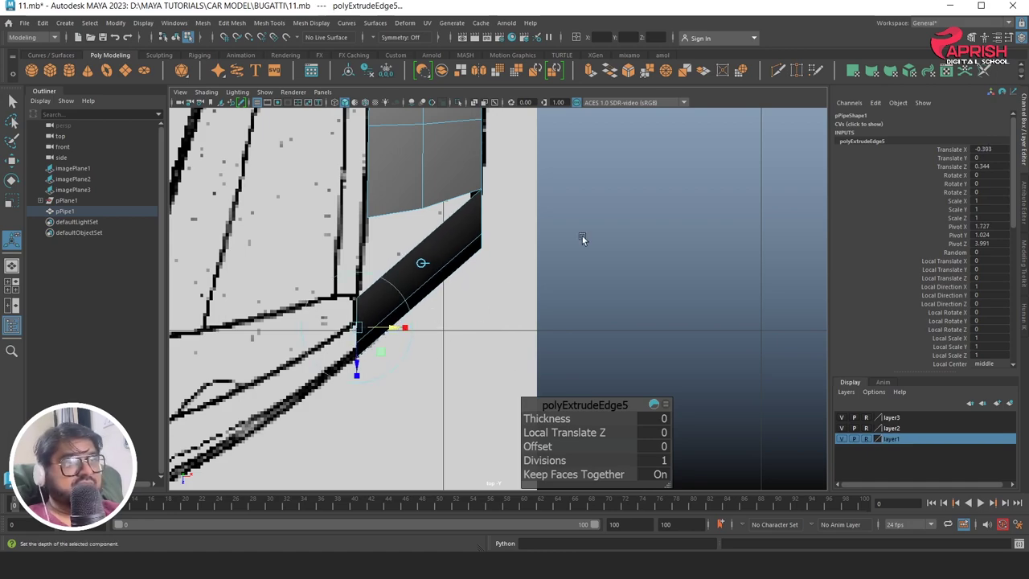
Inspect the extruded face in perspective, then return to a centred side view of the arch
key("space")
key("space")
mouse_move(551, 307)
left_mouse_down("alt")
mouse_move(507, 315)
mouse_move(589, 311)
mouse_move(458, 306)
mouse_move(643, 384)
left_mouse_up("alt")
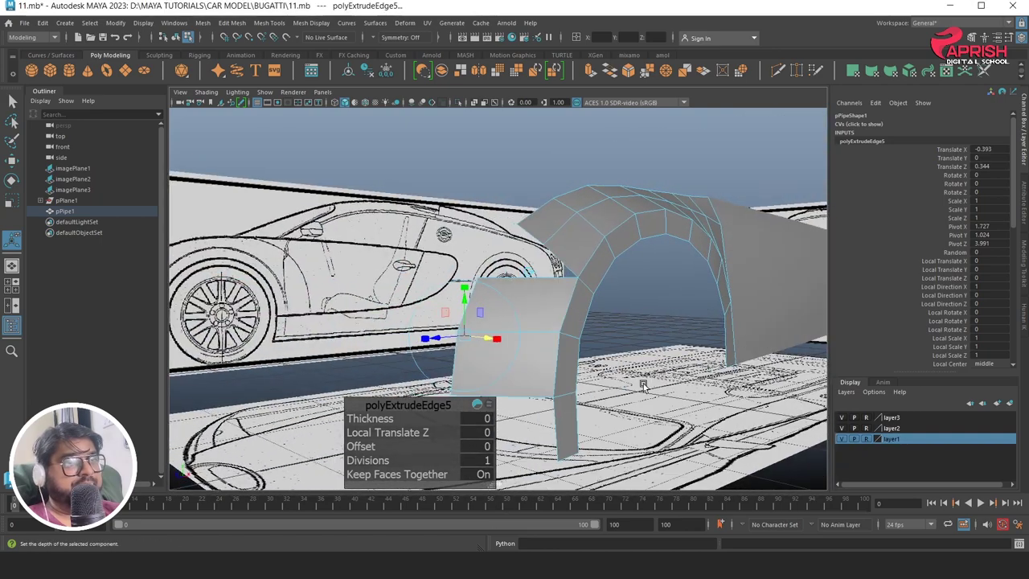
key("space")
key("space")
middle_click_drag(361, 217, 513, 219, "alt")
Move the new panel's corner vertices, including 42 and 41, onto the side-view blueprint fender lines
right_click(512, 216)
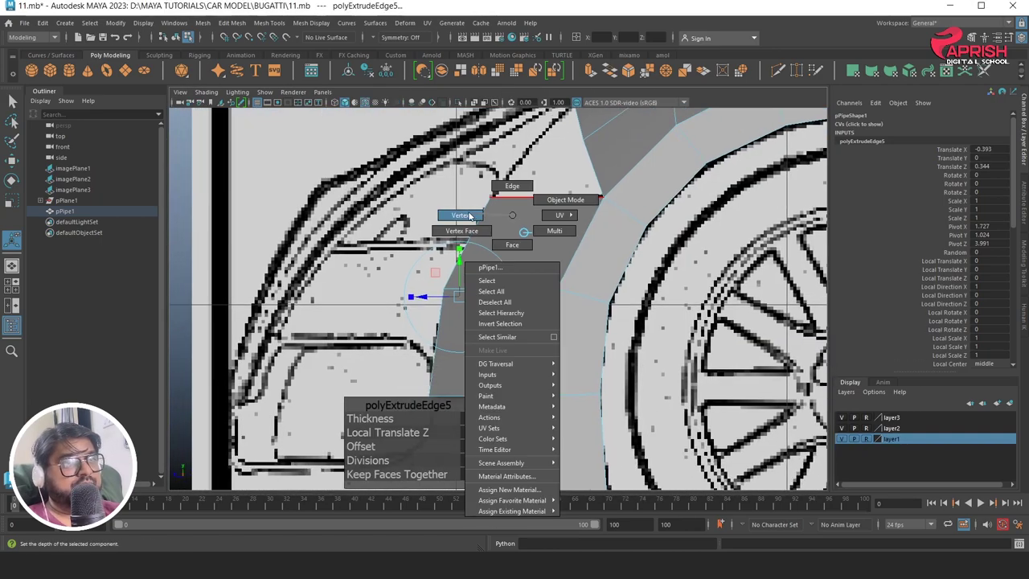
left_click(470, 216)
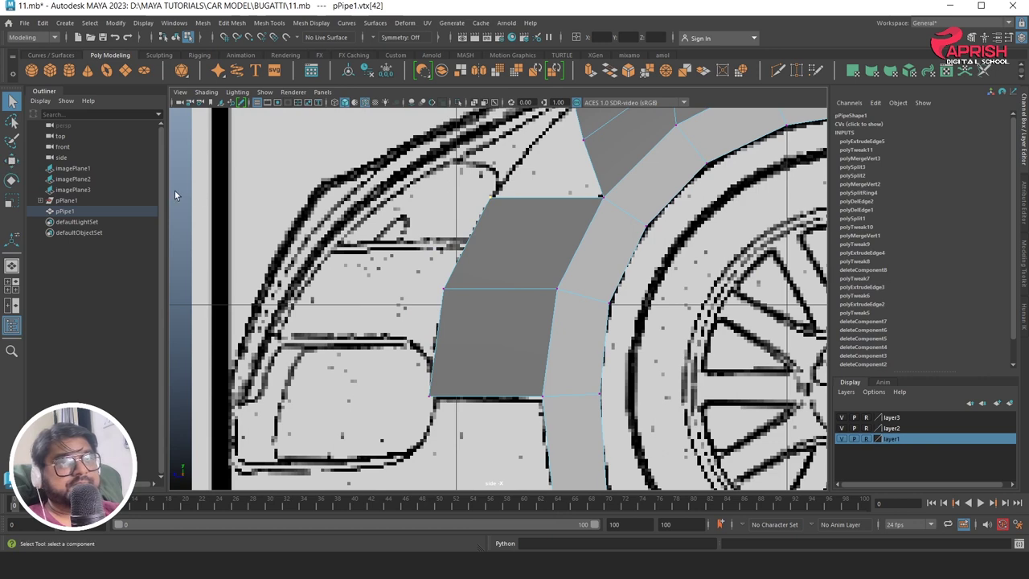
left_click(11, 160)
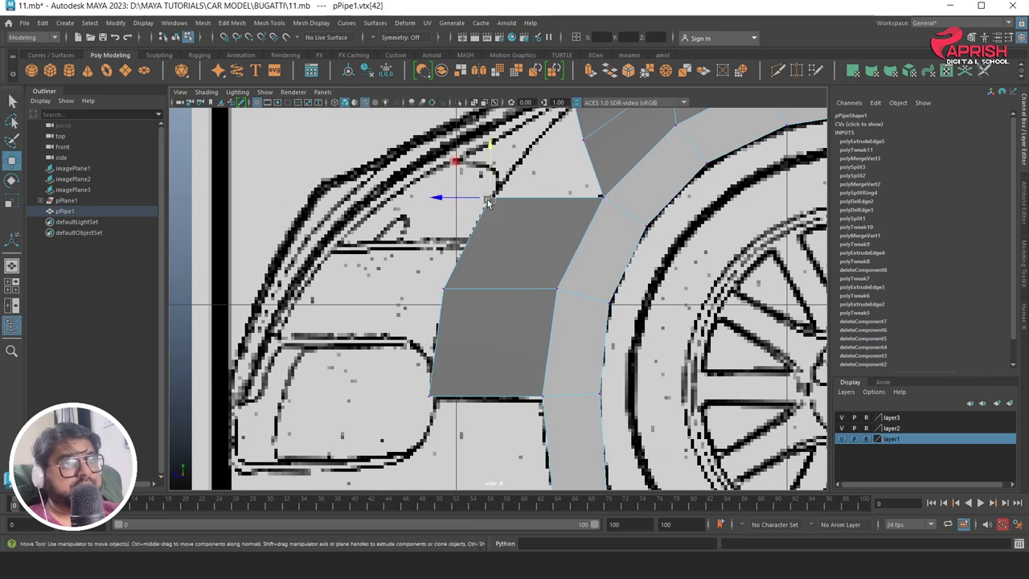
left_click_drag(492, 198, 495, 201)
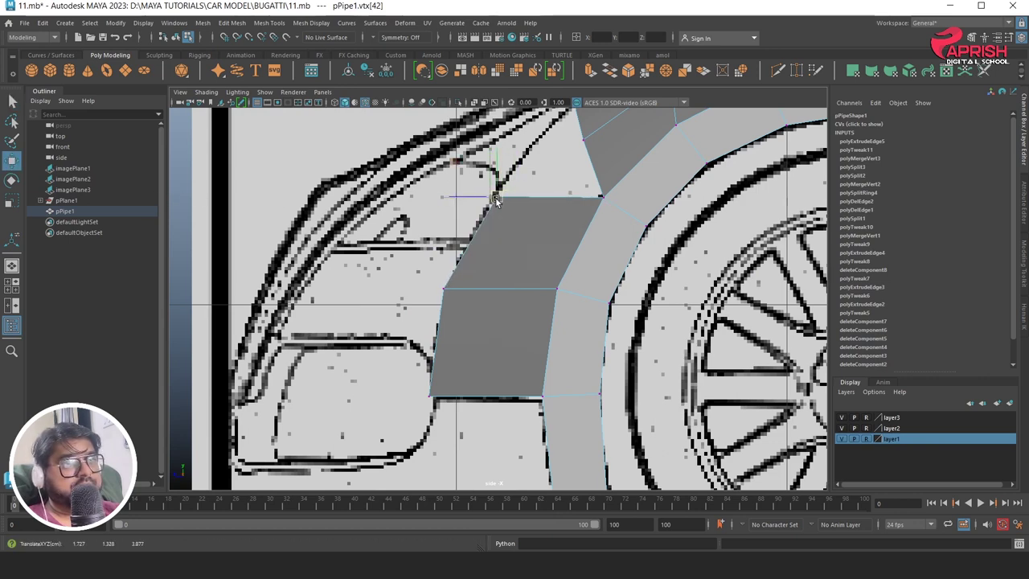
left_click(445, 287)
left_click_drag(446, 287, 446, 298)
mouse_move(415, 360)
left_mouse_down()
mouse_move(460, 402)
mouse_move(439, 394)
left_mouse_up()
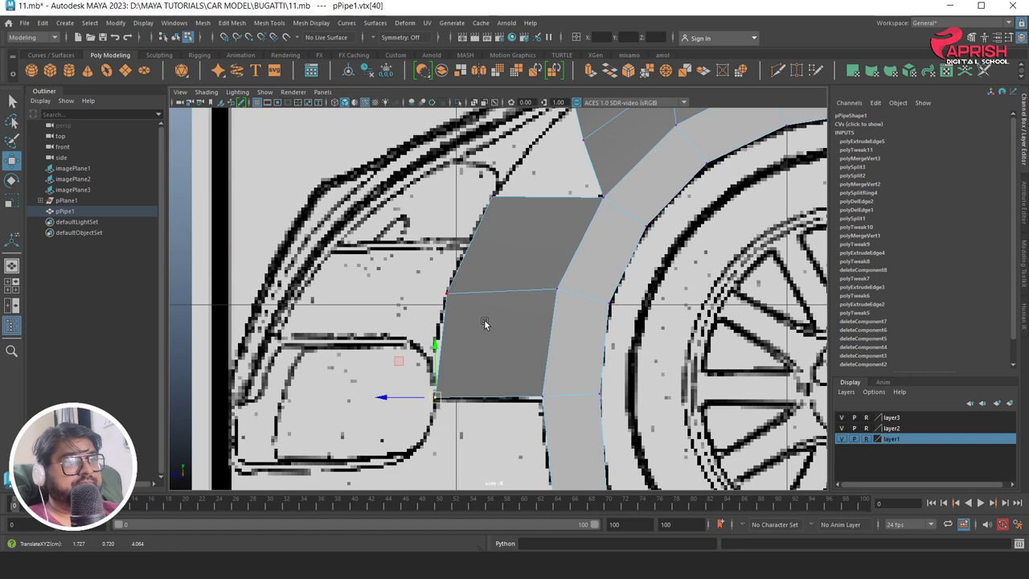
left_click(539, 267)
middle_click_drag(539, 273, 534, 418, "alt")
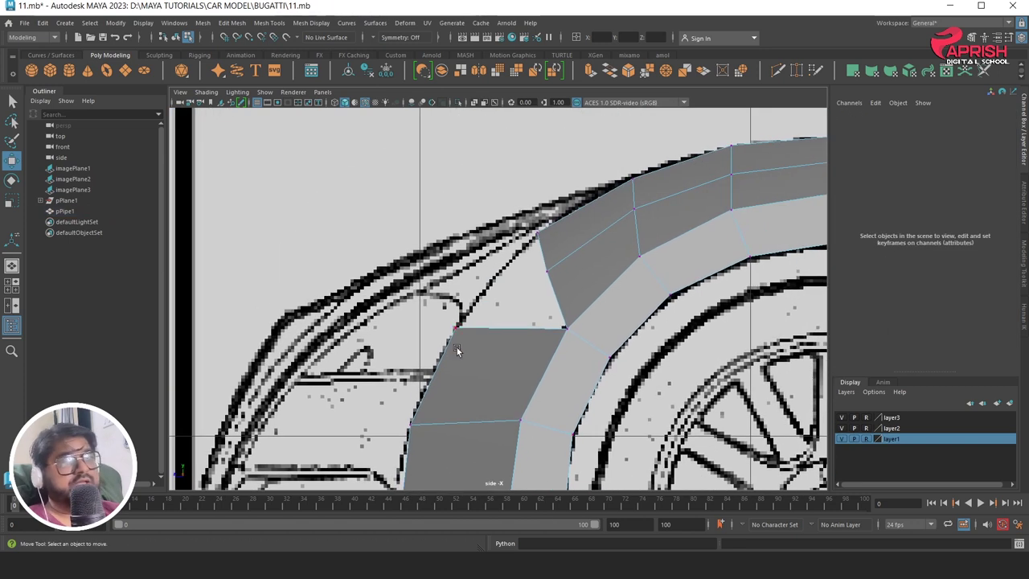
middle_click_drag(542, 376, 567, 299, "alt")
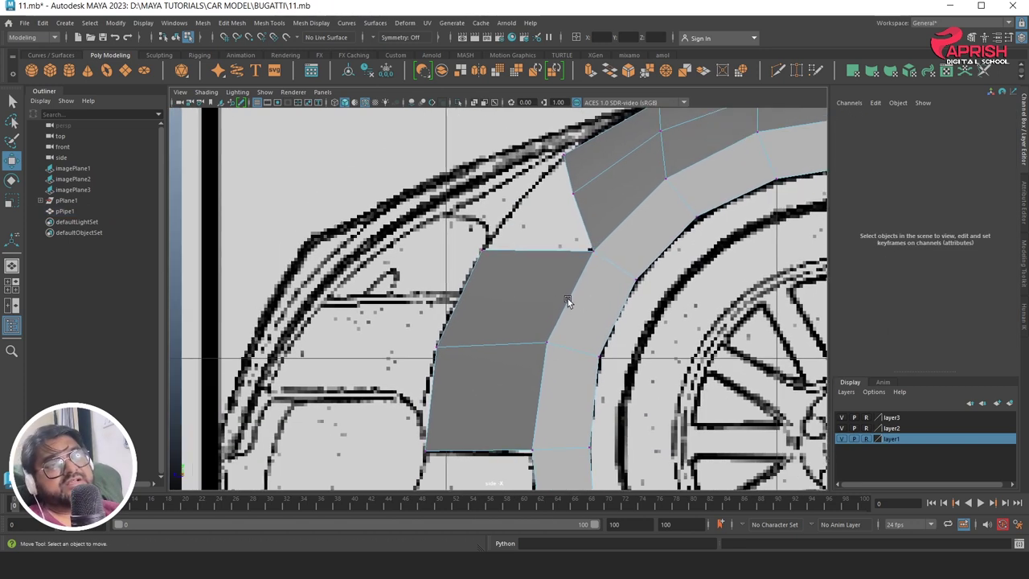
Insert an edge loop across the new front panel of pPipe1
left_click(269, 23)
left_click(305, 106)
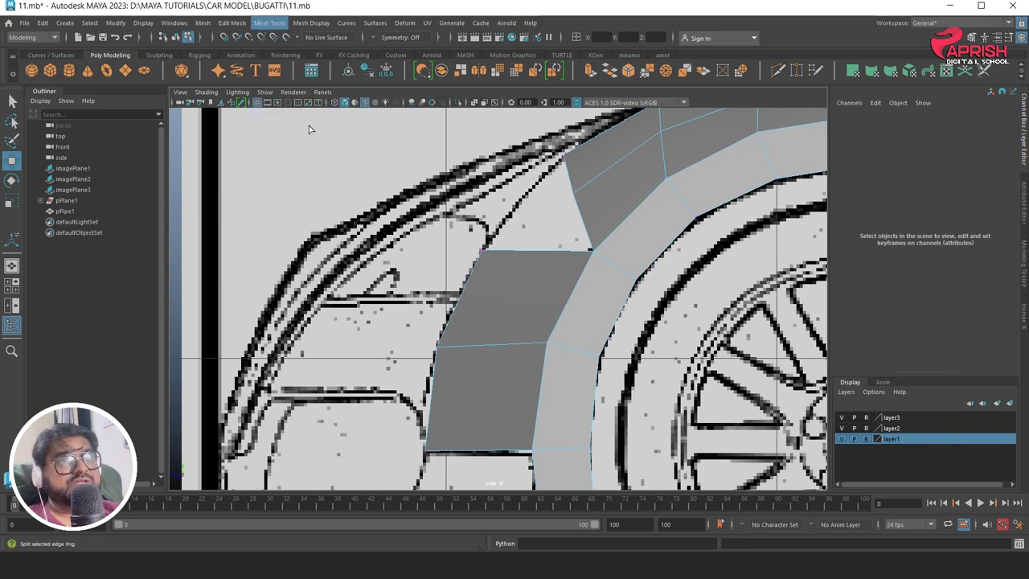
left_click(491, 343)
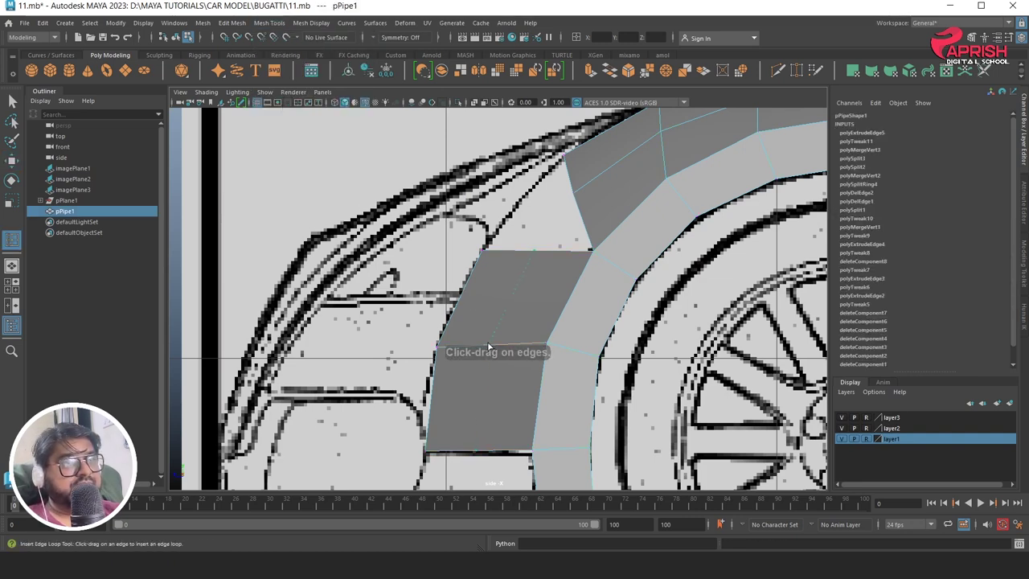
left_click(487, 346)
key("w")
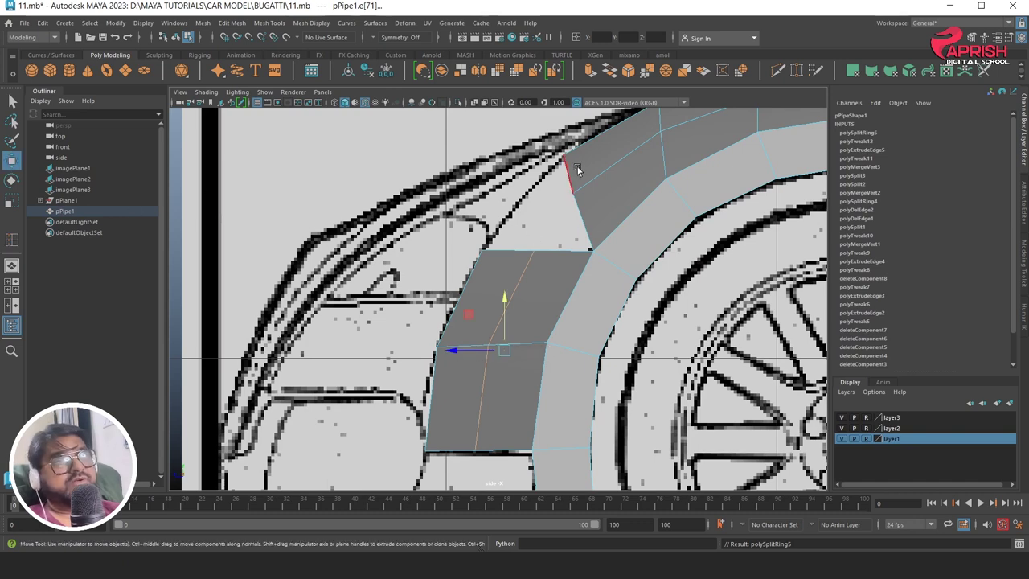
Merge vertices around vertex 37 to close the diamond-shaped face
key("F9")
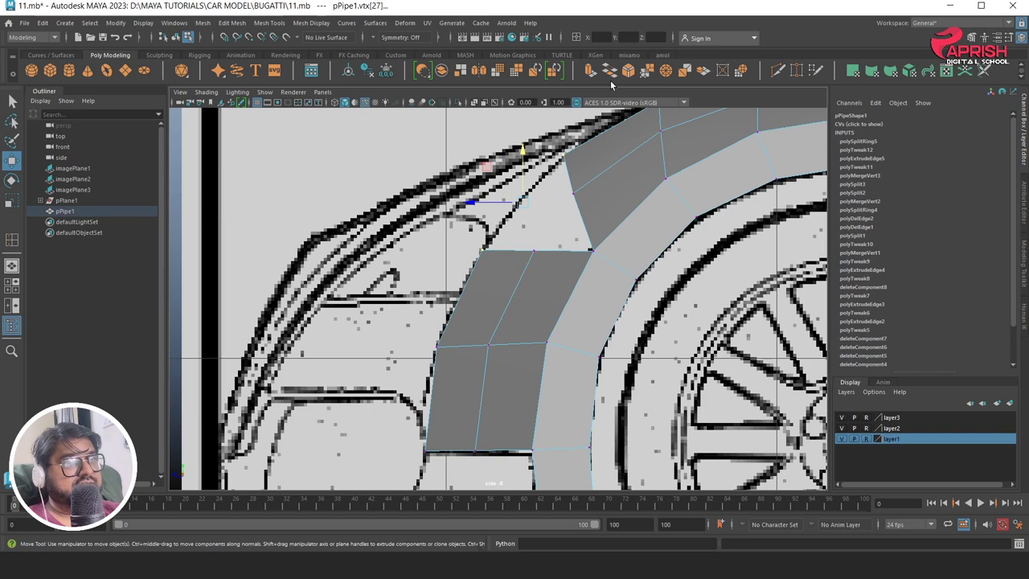
left_click(645, 73)
left_click(544, 281)
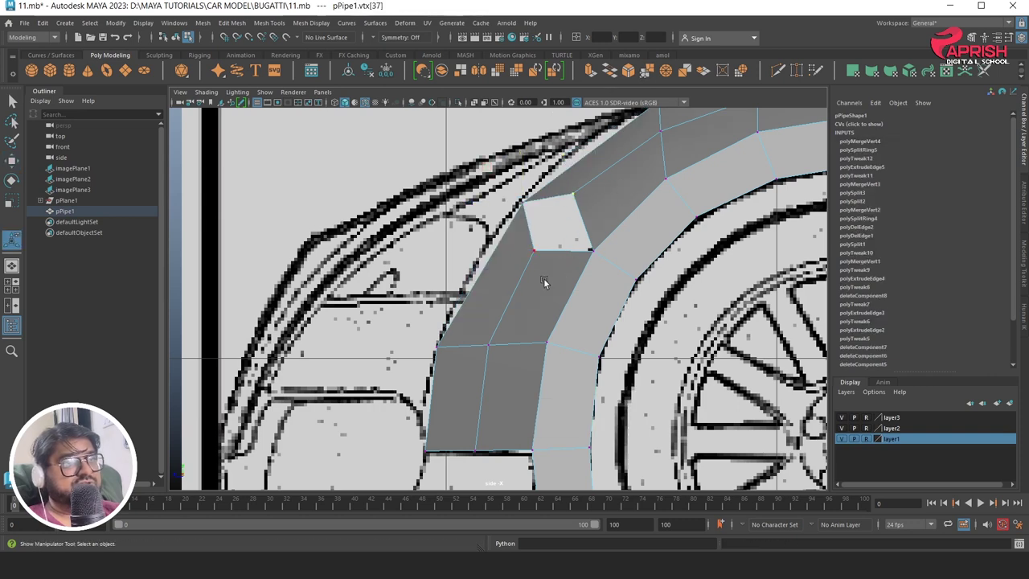
key("g")
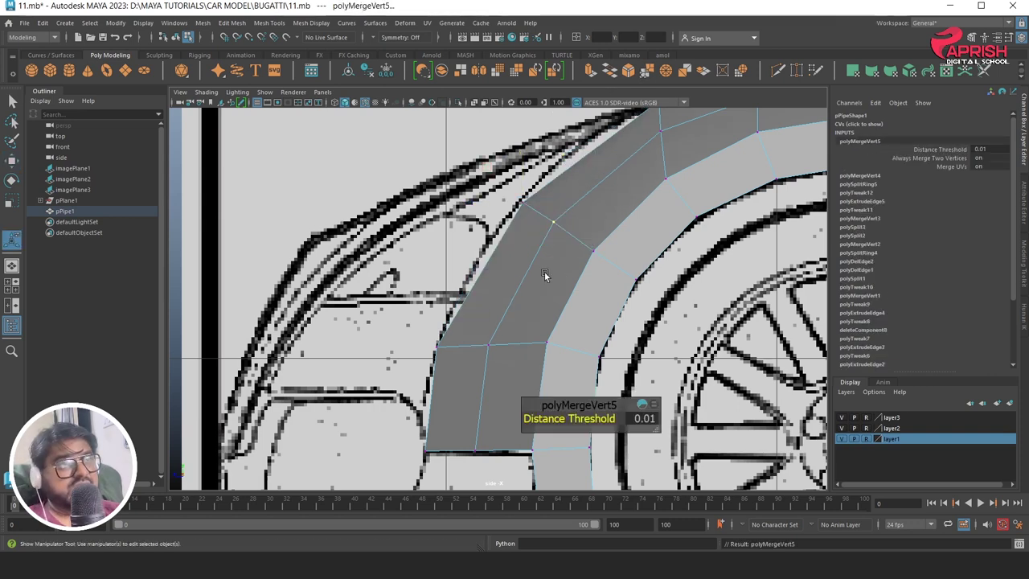
right_click_drag(543, 206, 490, 206)
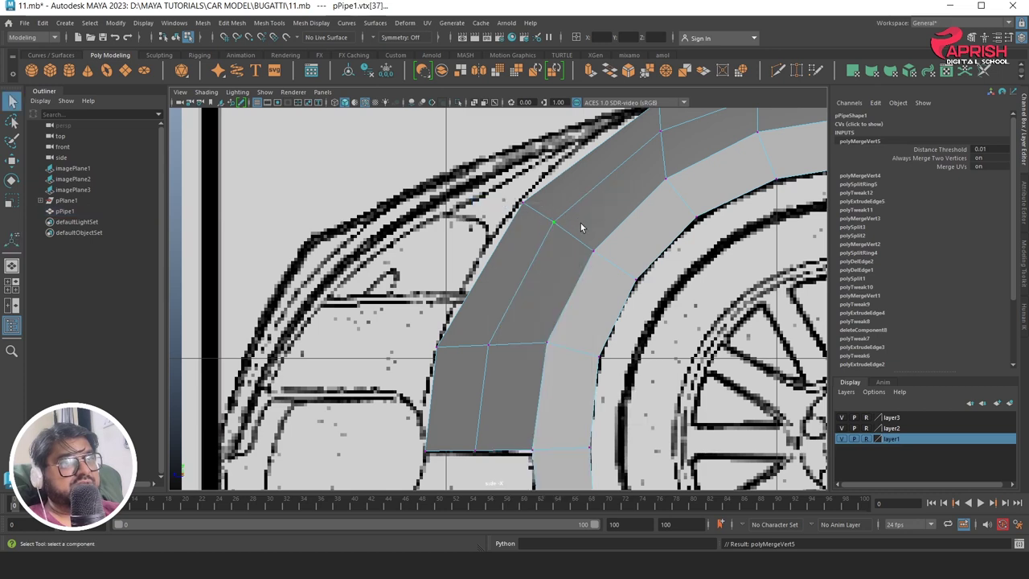
middle_click_drag(581, 222, 548, 262, "alt")
left_click(336, 237)
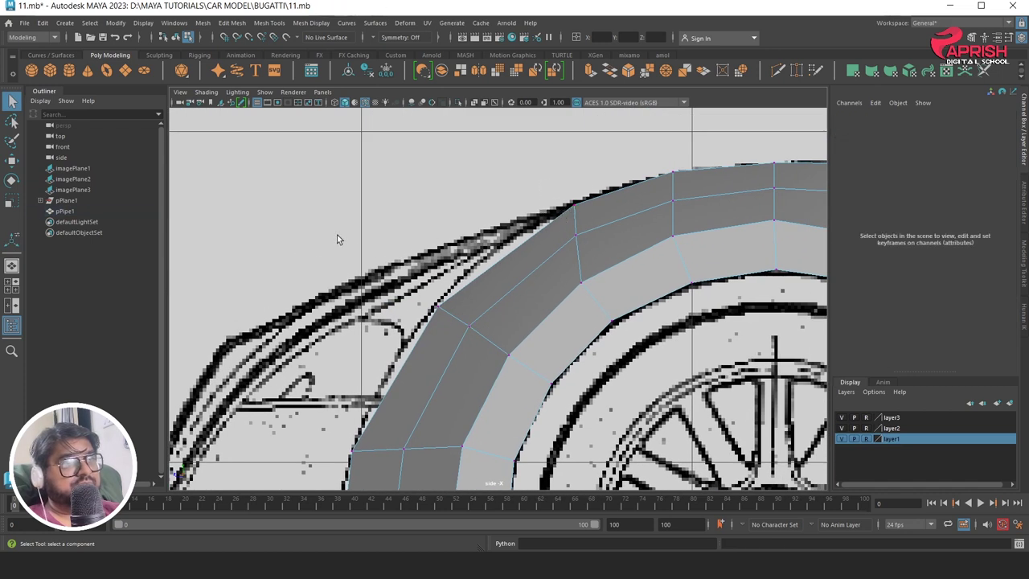
Move vertices 28, 29 and 35 onto the blueprint fender line
left_click(11, 160)
left_click(573, 205)
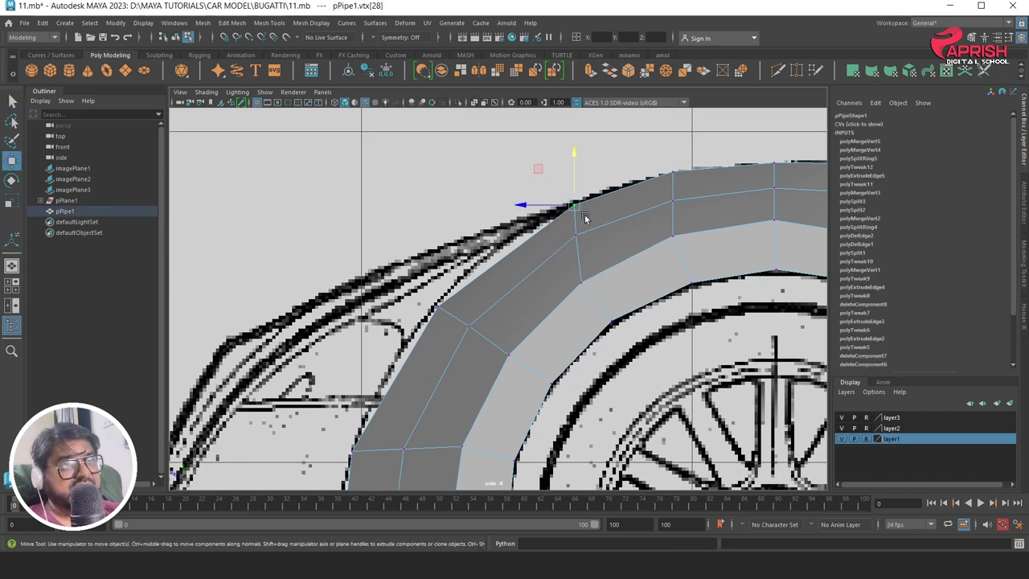
left_click_drag(573, 205, 515, 241)
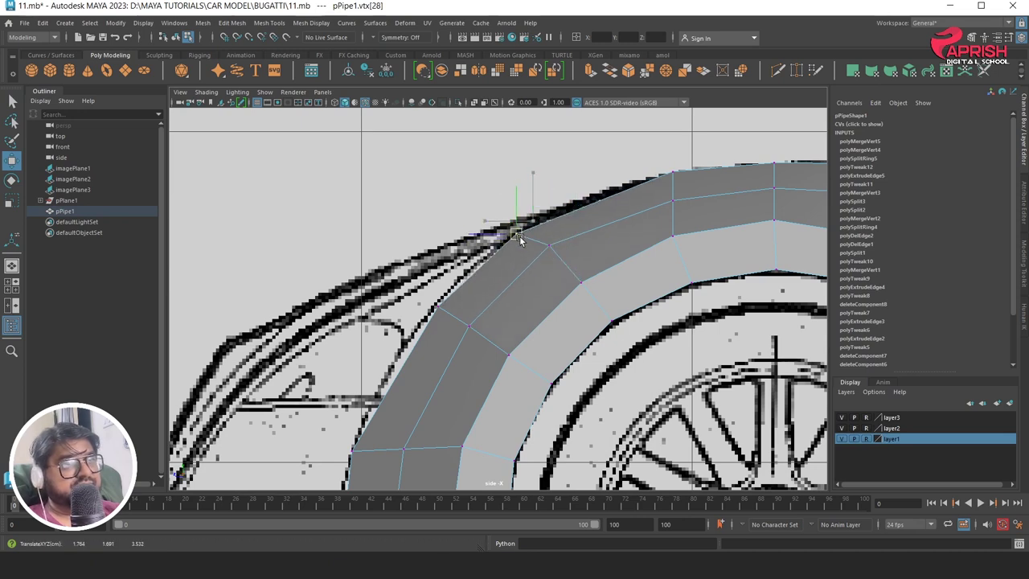
left_click(548, 246)
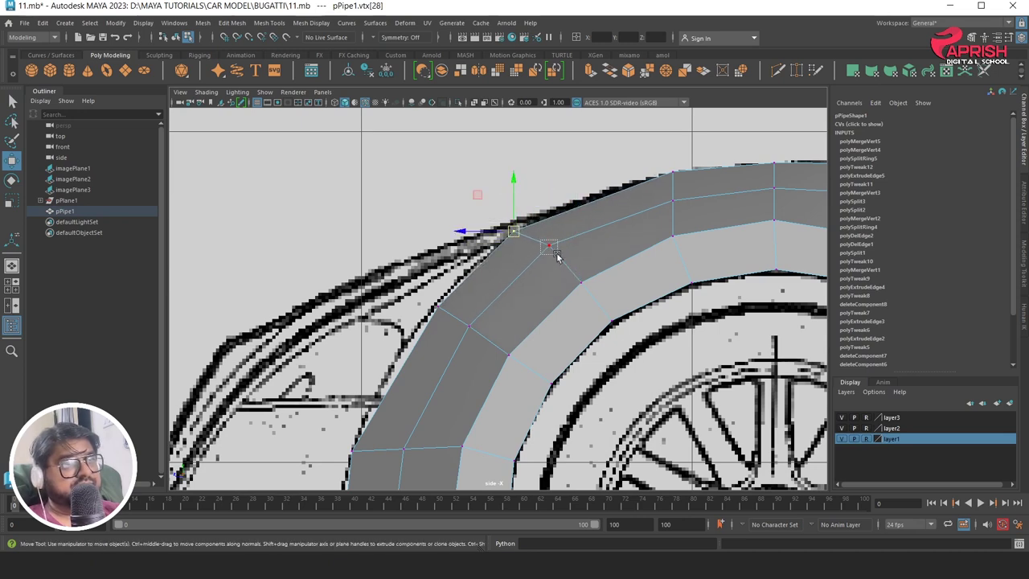
left_click(672, 172)
mouse_move(672, 172)
left_mouse_down()
mouse_move(641, 183)
mouse_move(654, 208)
left_mouse_up()
left_click(667, 208)
middle_click_drag(545, 313, 597, 272, "alt")
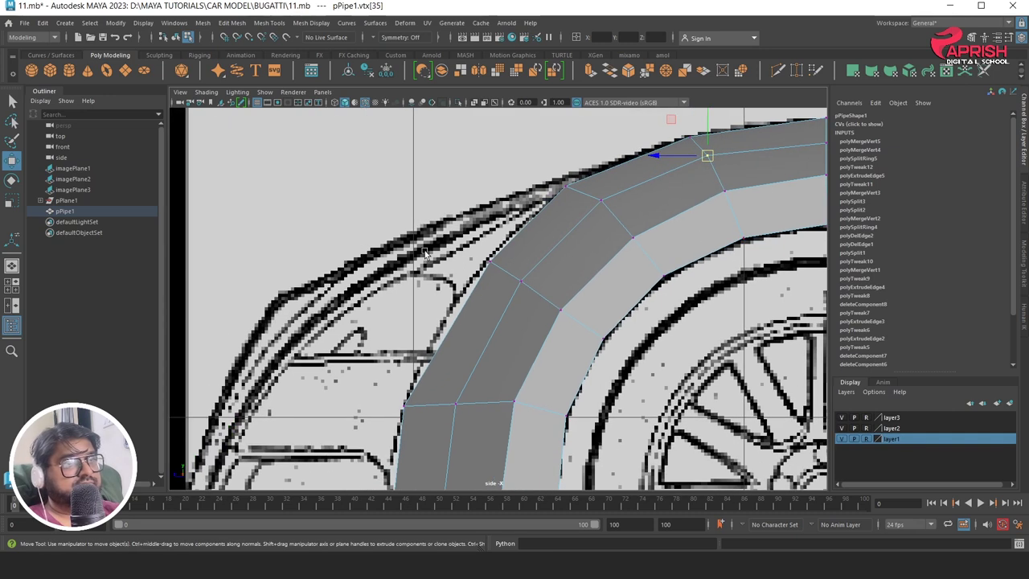
Pull the arch's lower outer corner and neighbouring vertices up onto the blueprint line
left_click(486, 258)
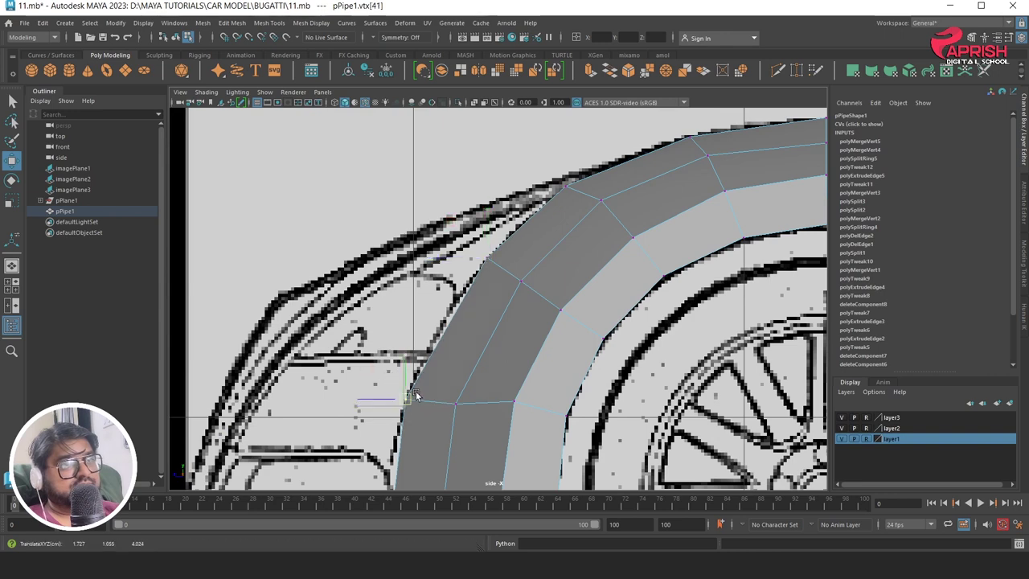
left_click_drag(404, 404, 409, 380)
left_click(455, 403)
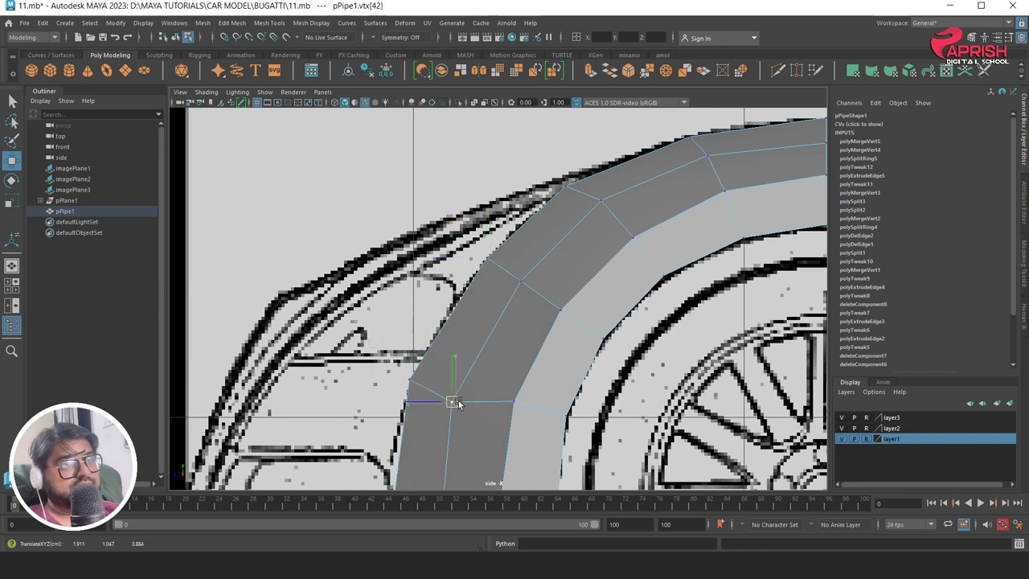
middle_click_drag(492, 323, 519, 290)
left_click(520, 282)
mouse_move(593, 225)
middle_mouse_down("alt")
mouse_move(579, 207)
mouse_move(587, 191)
middle_mouse_up("alt")
left_click(554, 170)
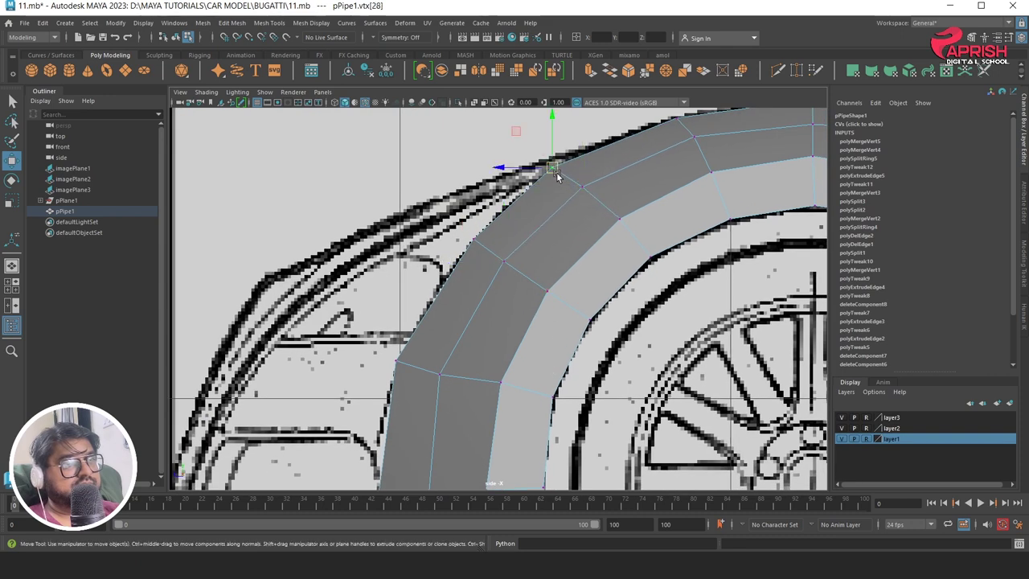
left_click(469, 263)
middle_click_drag(565, 292, 466, 260, "alt")
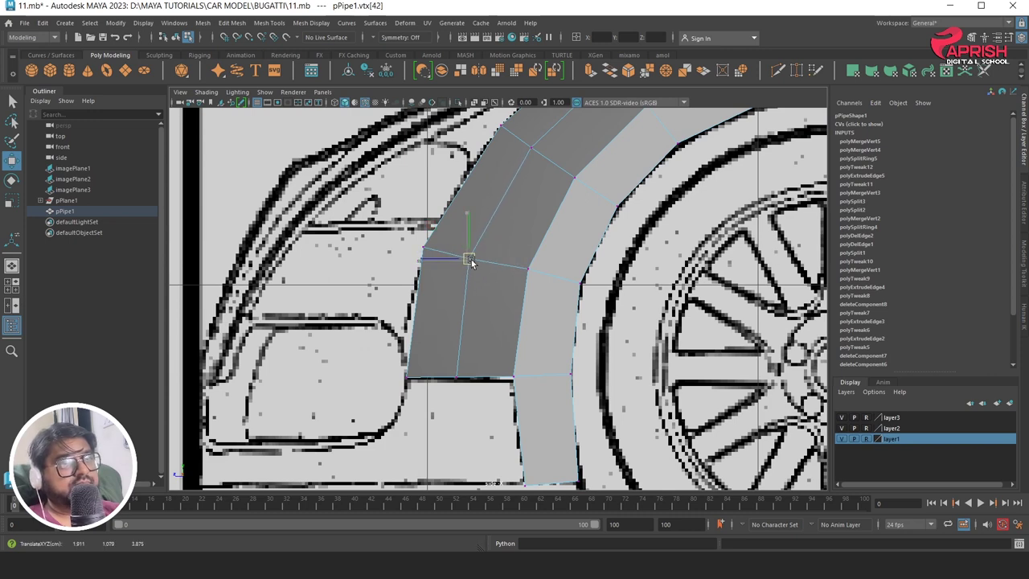
Drag the lower row's middle and left-edge vertices down onto the blueprint line, using X-ray to trace it
left_click(421, 270)
left_click(424, 254)
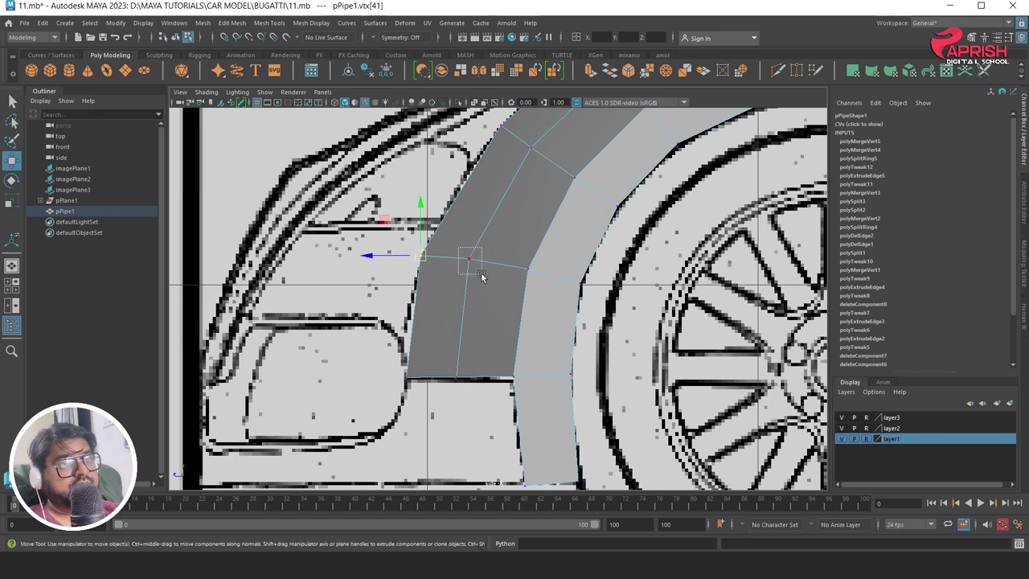
left_click(467, 259)
middle_click_drag(468, 259, 469, 277)
left_click(414, 258)
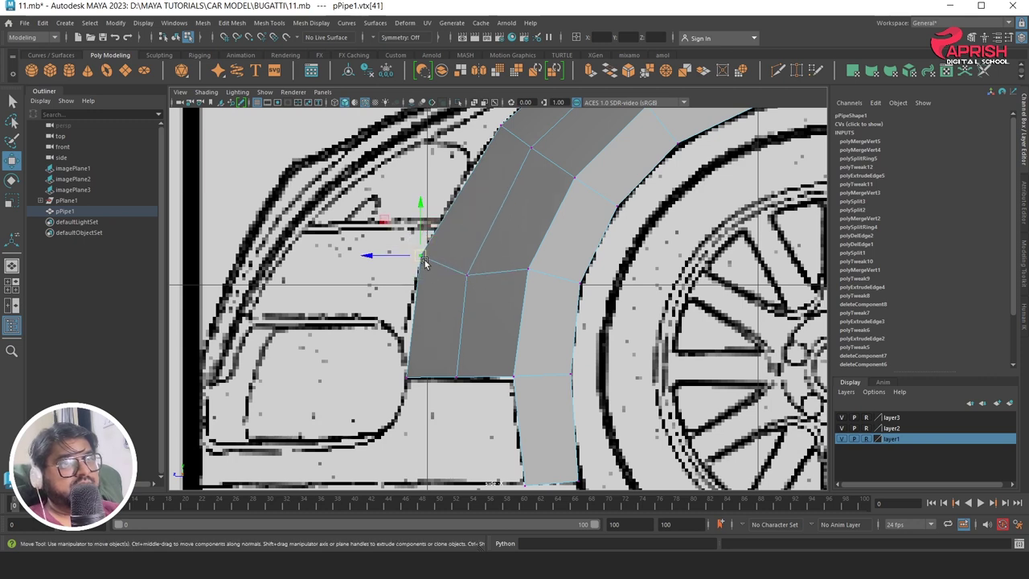
middle_click_drag(415, 260, 415, 281)
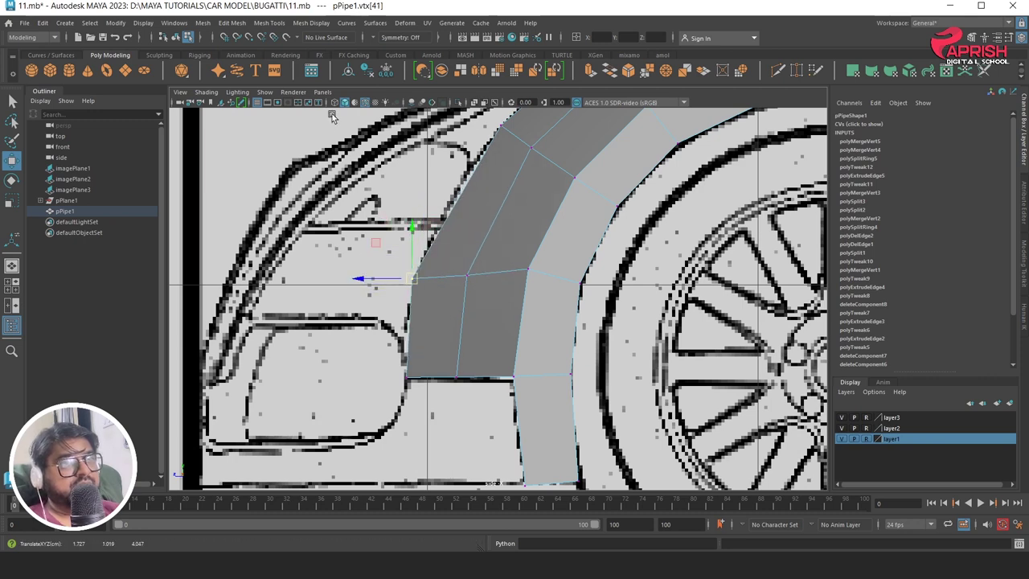
key("alt+x")
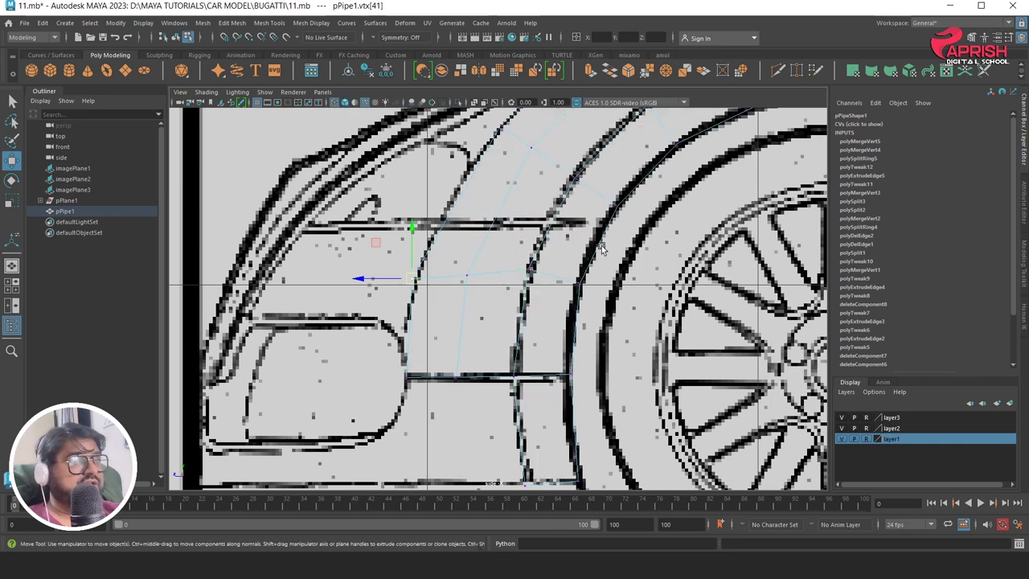
middle_click_drag(417, 283, 418, 279)
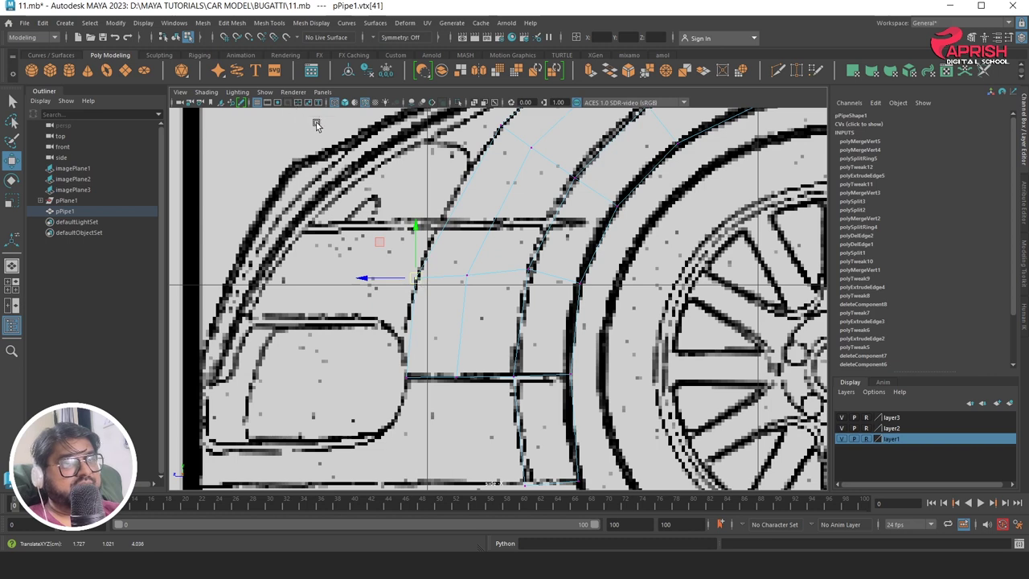
left_click(351, 103)
left_click_drag(466, 277, 462, 273)
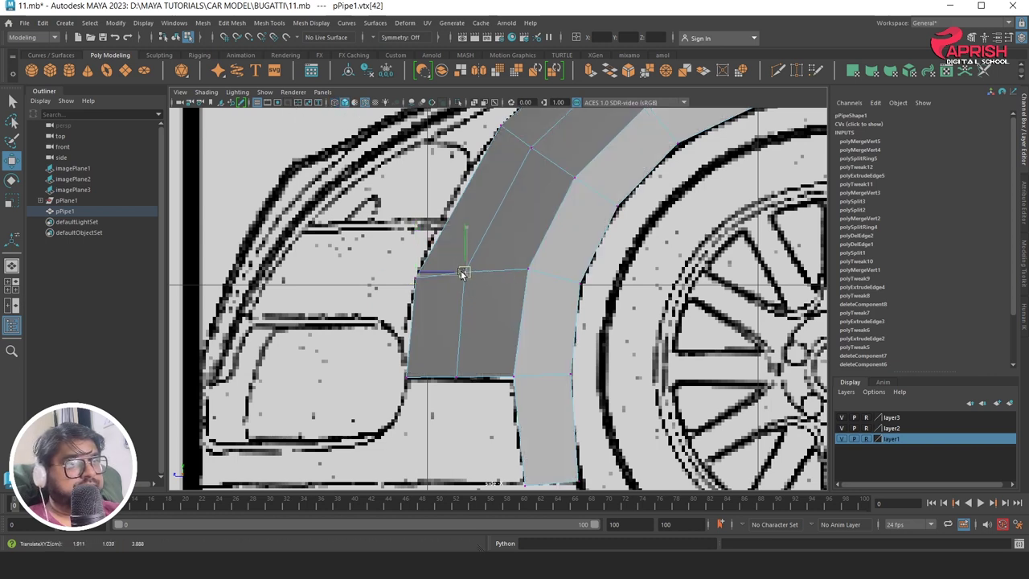
Nudge the outer-edge vertex and move the panel's left-edge vertex onto the blueprint at the lower end
middle_click_drag(475, 266, 397, 338, "alt")
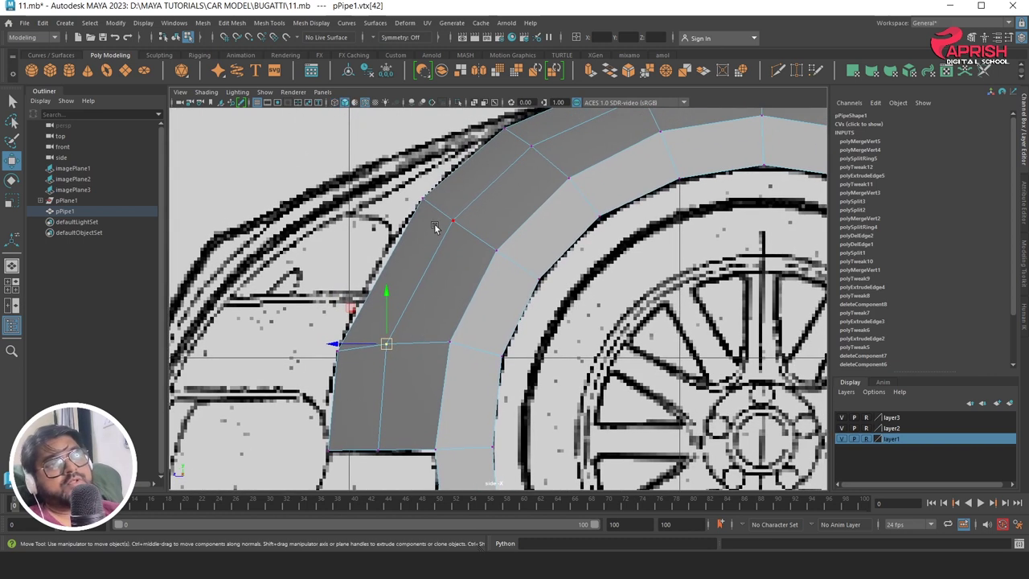
left_click(451, 217)
left_click_drag(450, 220, 450, 221)
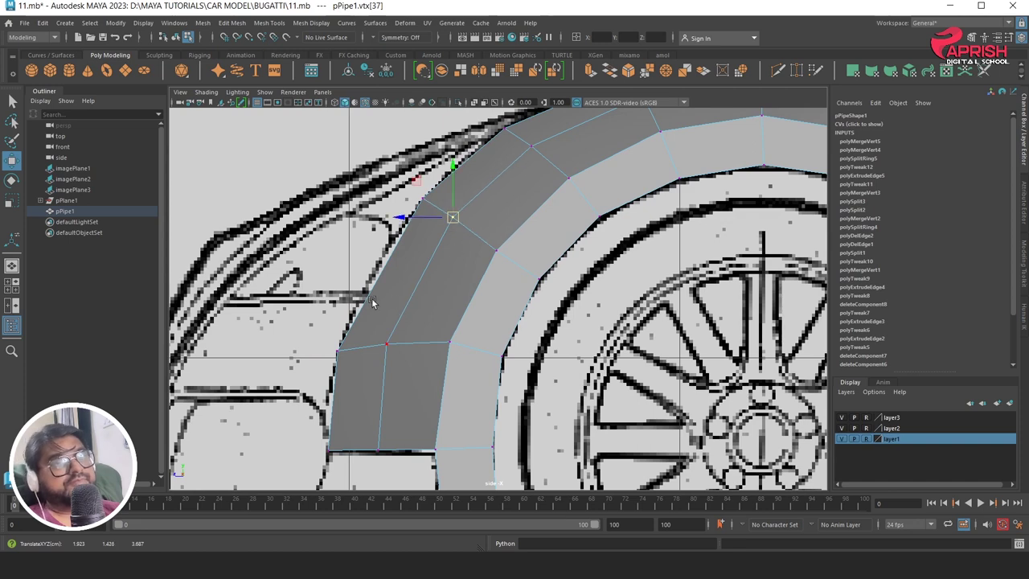
middle_click_drag(521, 301, 495, 313, "alt")
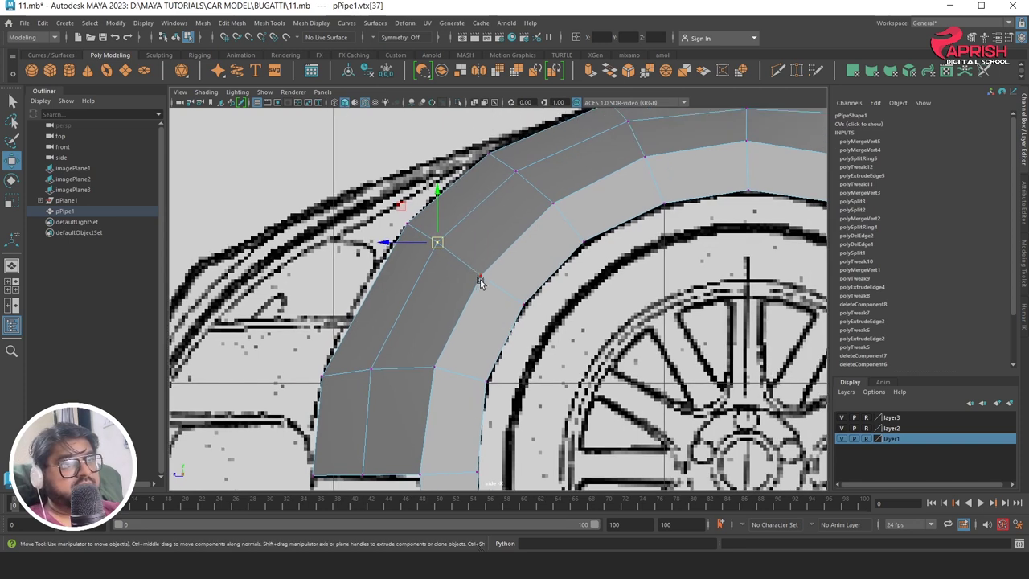
left_click(479, 278)
left_click(328, 355)
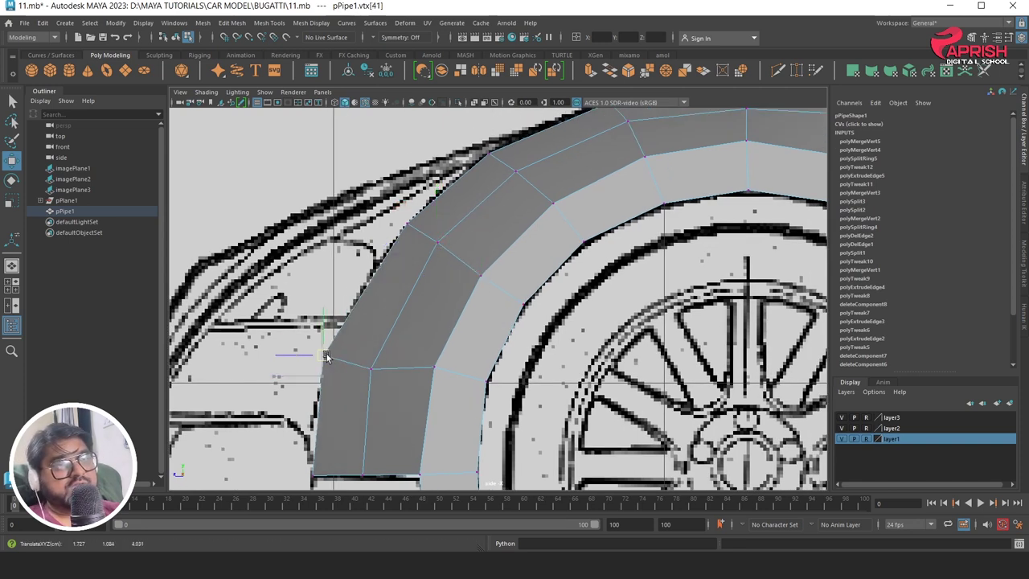
left_click_drag(328, 357, 367, 359)
left_click(371, 370)
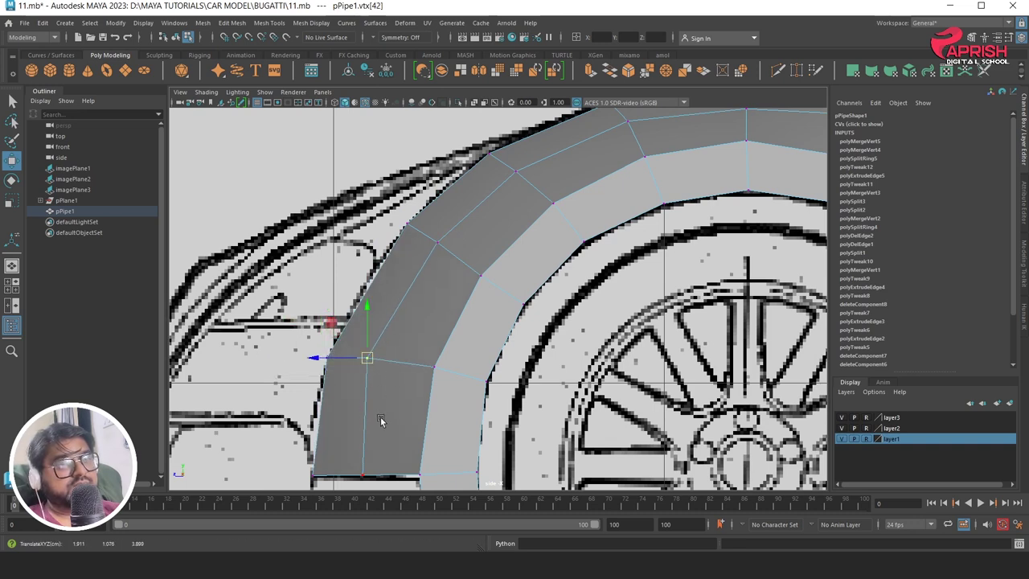
middle_click_drag(381, 421, 406, 324, "alt")
left_click(381, 378)
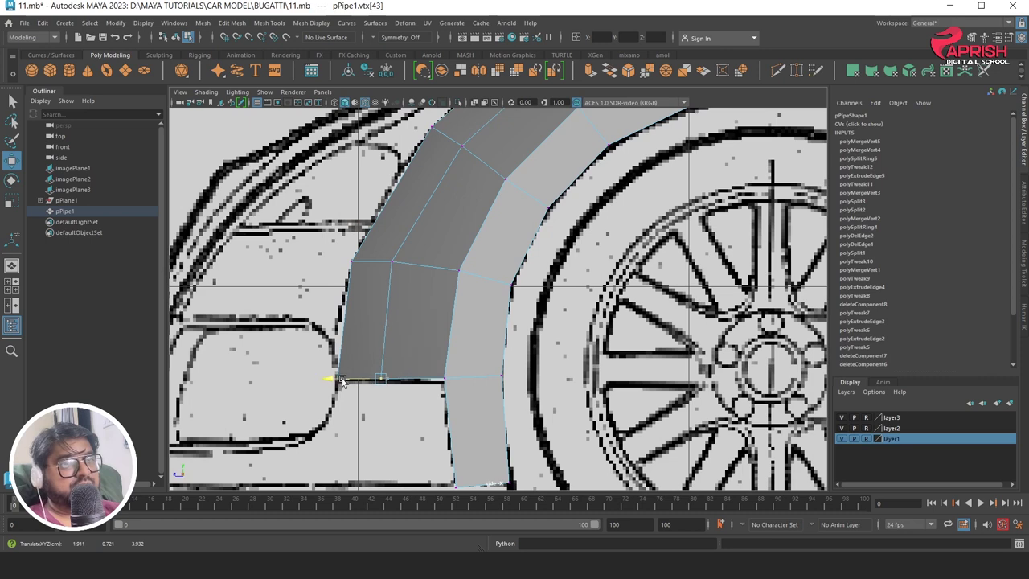
In the top view, shift the panel's lower vertices to match the top blueprint outline
scroll(398, 341, "down", 3)
key("space")
key("space")
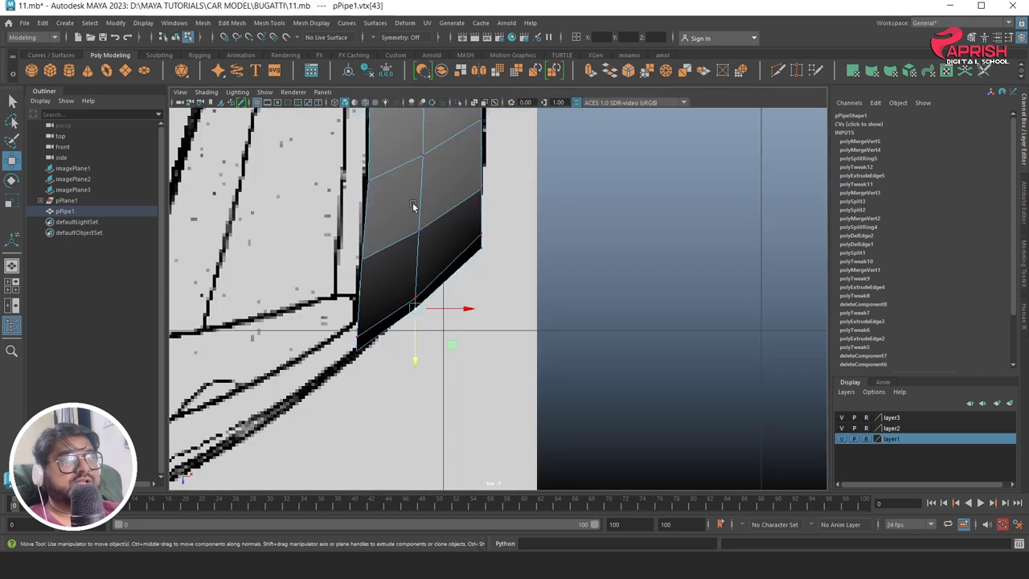
scroll(418, 391, "up", 5)
scroll(419, 391, "down", 2)
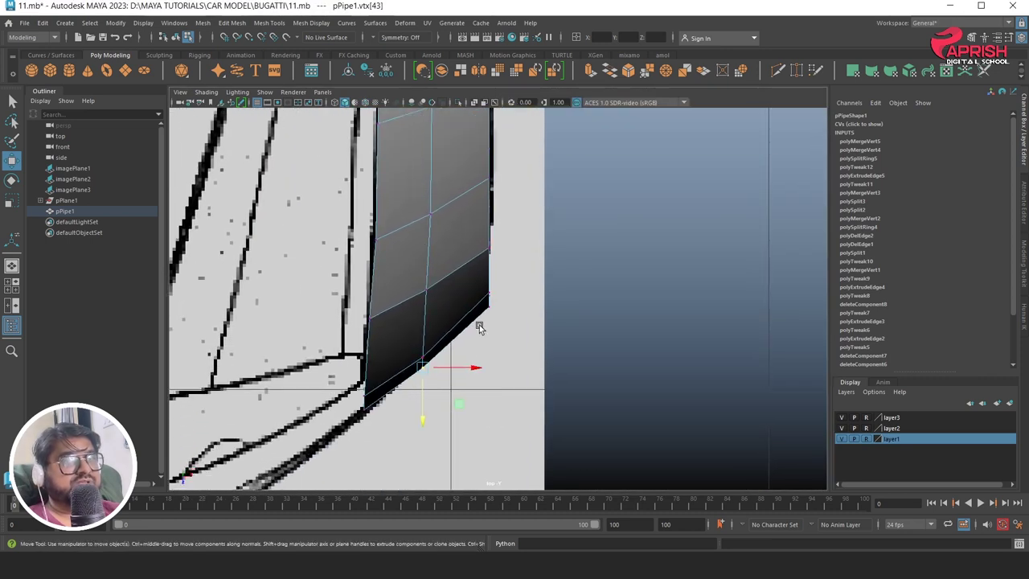
left_click_drag(425, 412, 423, 415)
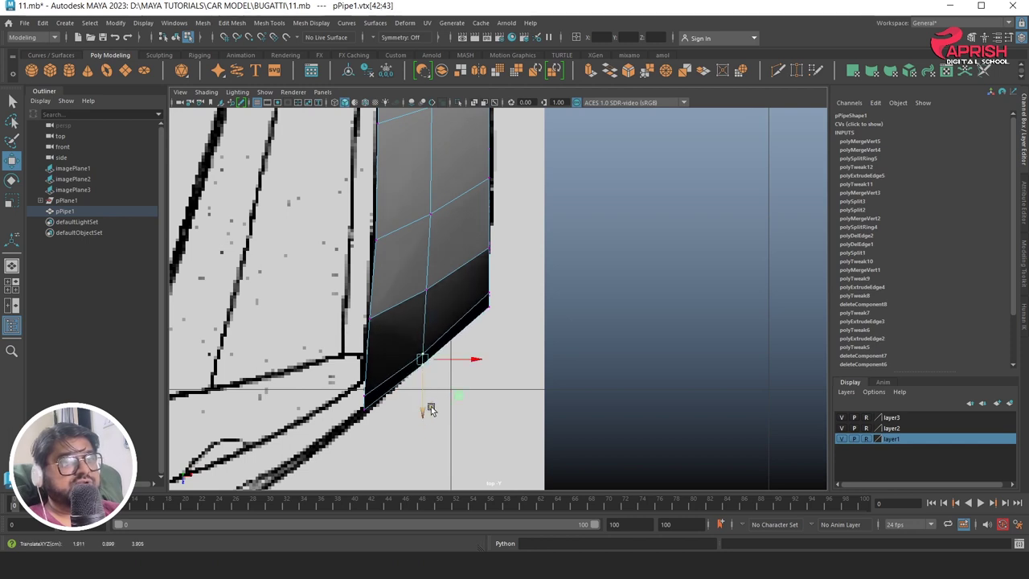
mouse_move(475, 290)
left_mouse_down()
mouse_move(532, 305)
mouse_move(511, 298)
left_mouse_up()
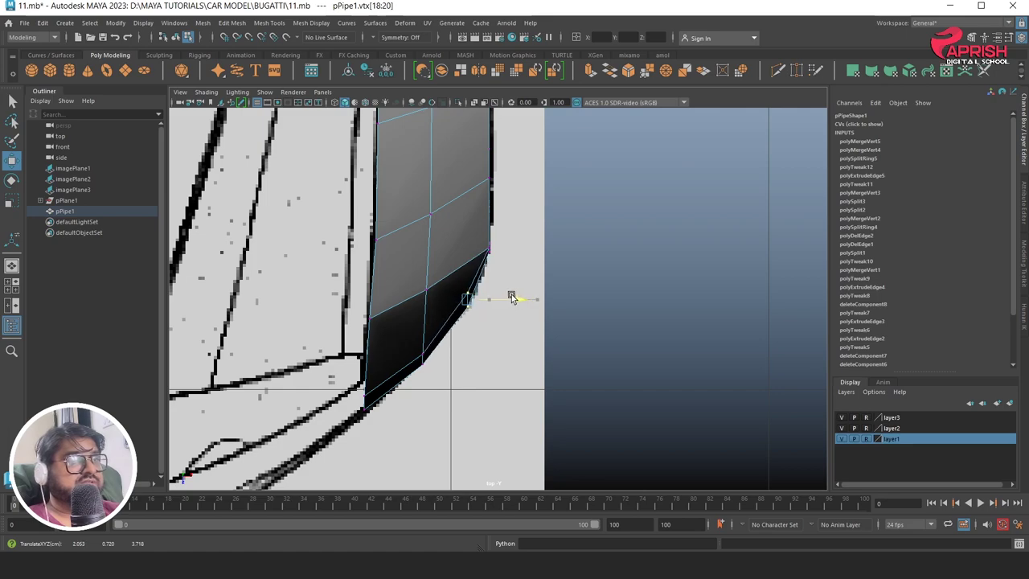
In perspective, nudge vertices 21–23 inward and orbit to check the arch's smooth curve
key("space")
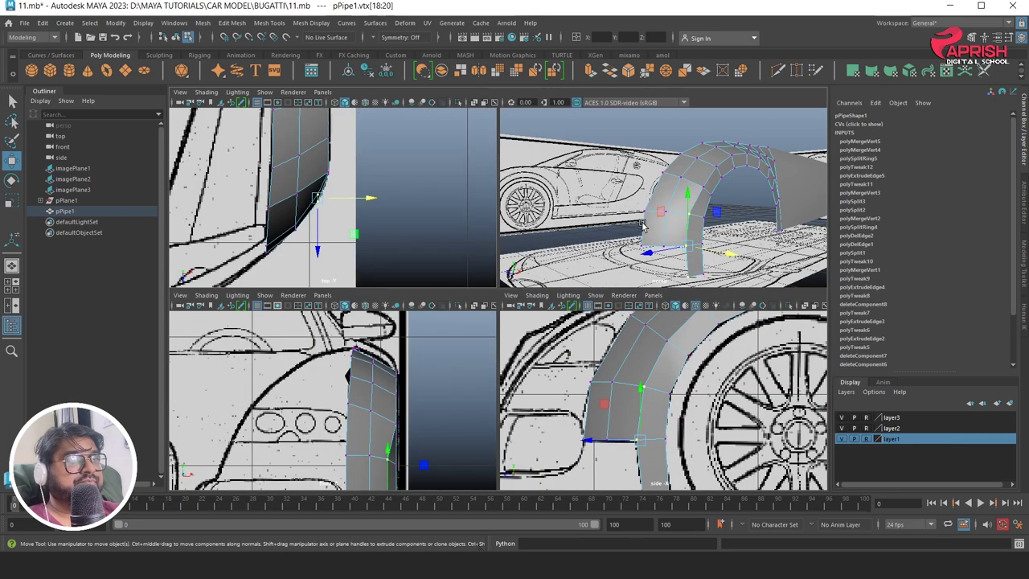
key("space")
mouse_move(638, 225)
left_mouse_down("alt")
mouse_move(492, 287)
mouse_move(544, 296)
mouse_move(554, 385)
left_mouse_up("alt")
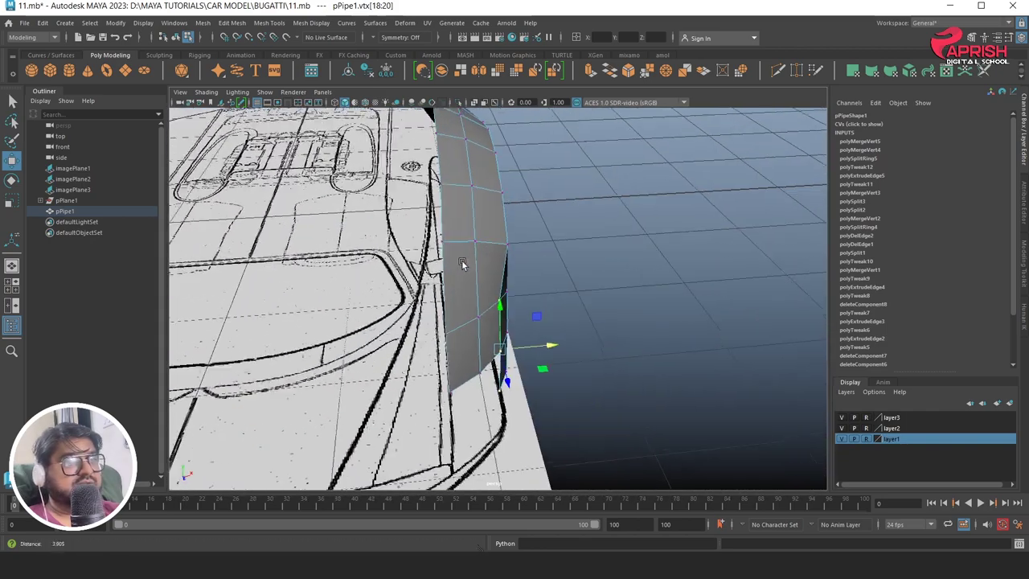
left_click(518, 197)
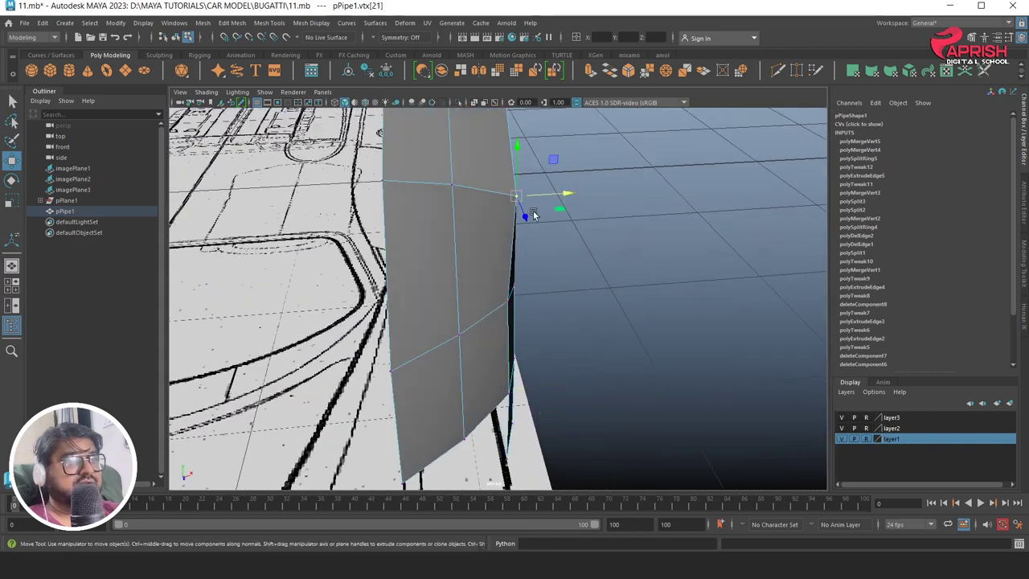
mouse_move(558, 195)
left_mouse_down()
mouse_move(542, 193)
mouse_move(536, 238)
mouse_move(500, 287)
mouse_move(443, 281)
mouse_move(556, 237)
mouse_move(514, 266)
mouse_move(529, 251)
left_mouse_up()
left_click(480, 241)
left_click(485, 243)
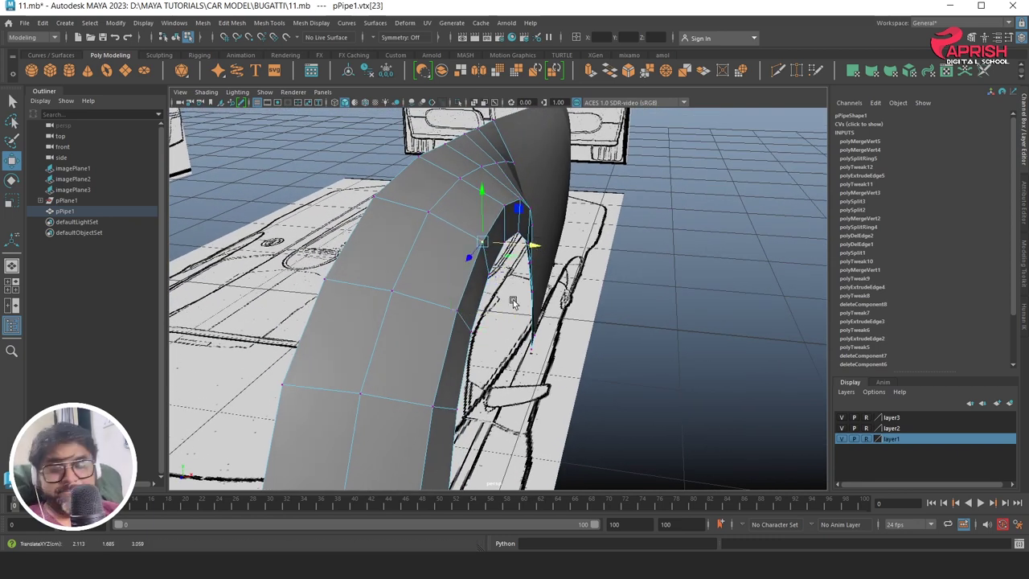
left_click_drag(513, 301, 453, 232, "alt")
left_click(666, 278)
mouse_move(666, 278)
left_mouse_down("alt")
mouse_move(549, 344)
mouse_move(655, 323)
mouse_move(541, 326)
left_mouse_up("alt")
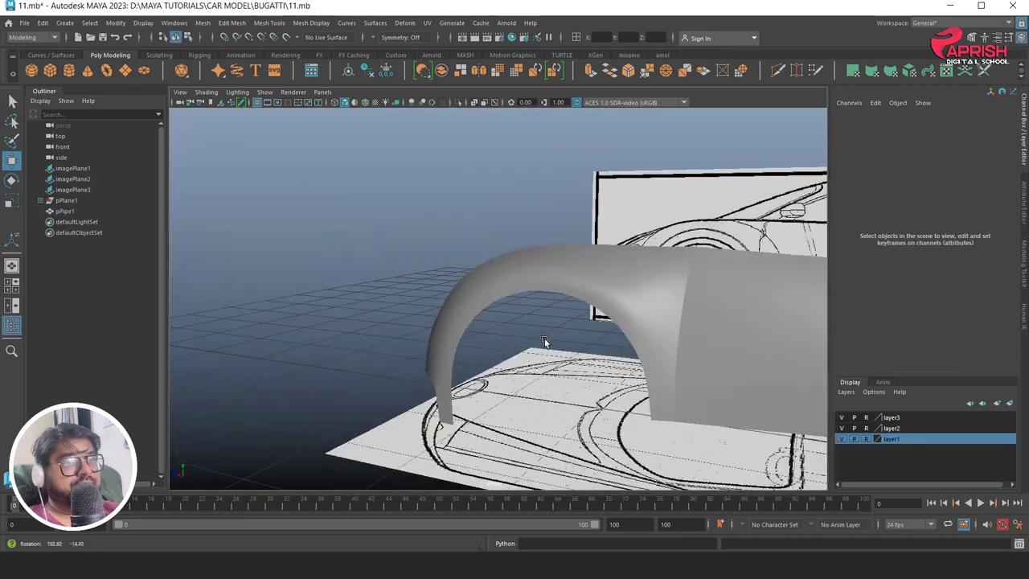
With smoothing off, insert another edge loop across the arch panel in side view
key("F8")
key("1")
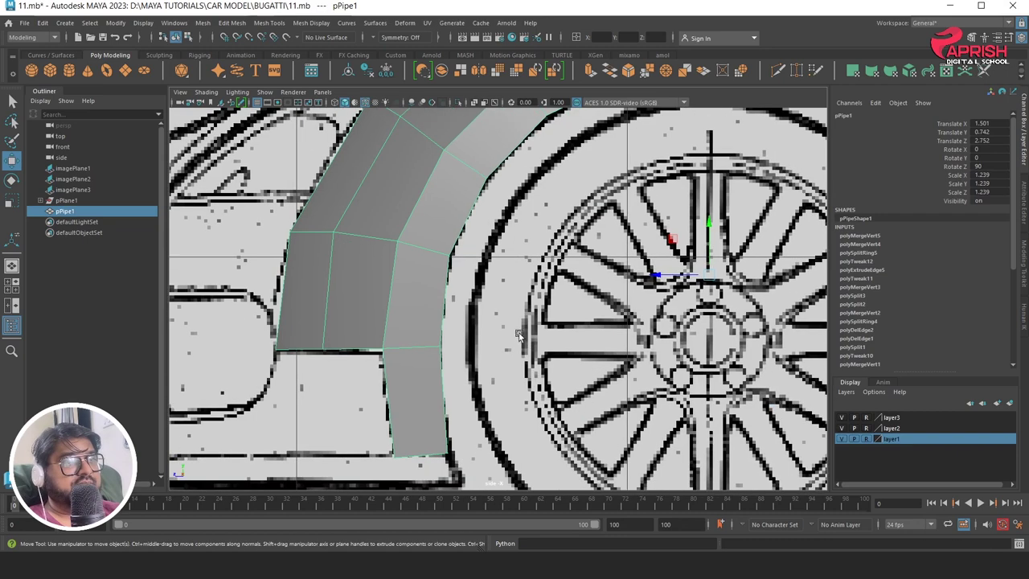
middle_click_drag(582, 391, 617, 402, "alt")
scroll(616, 402, "down", 3)
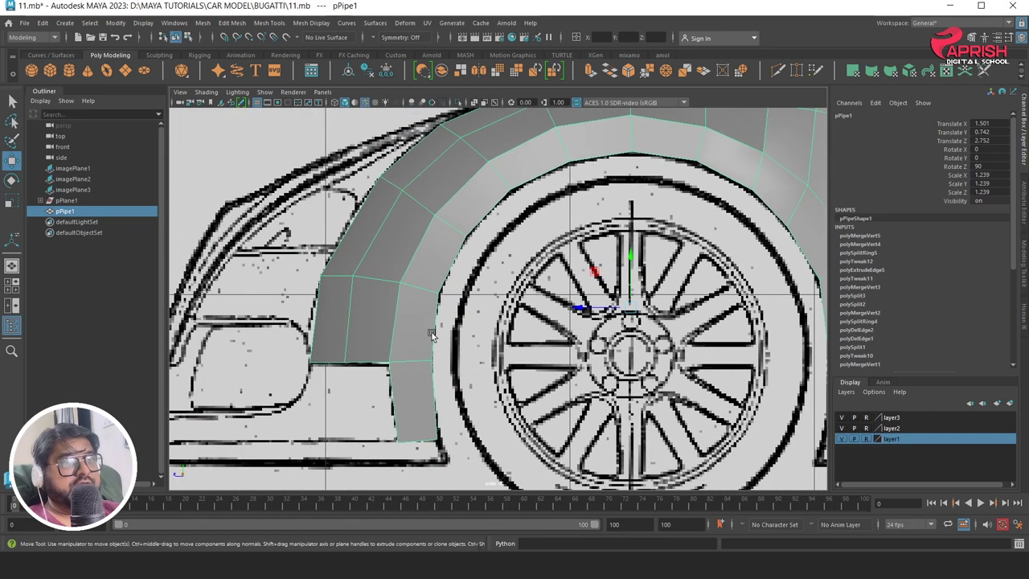
left_click(233, 25)
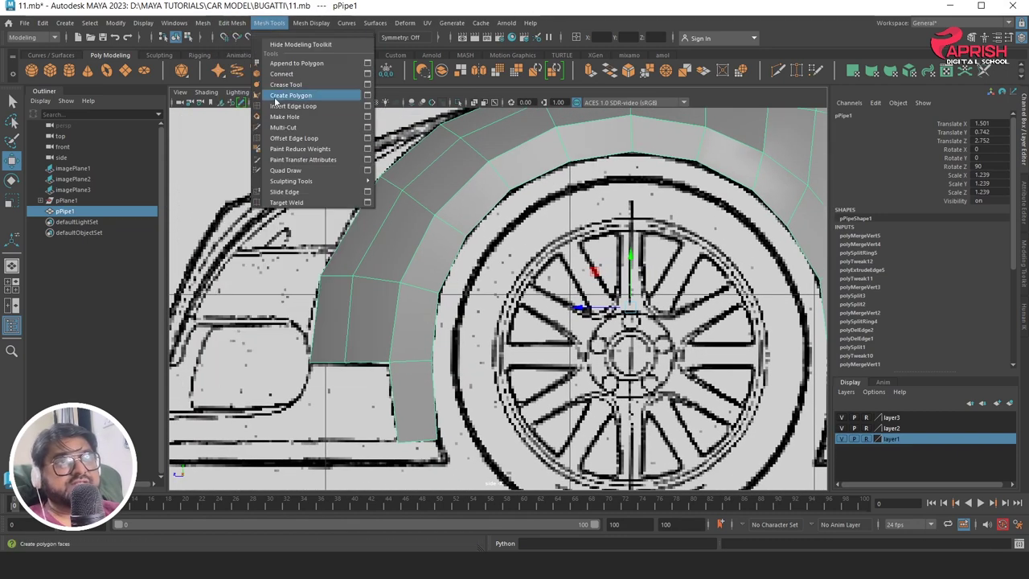
left_click(309, 97)
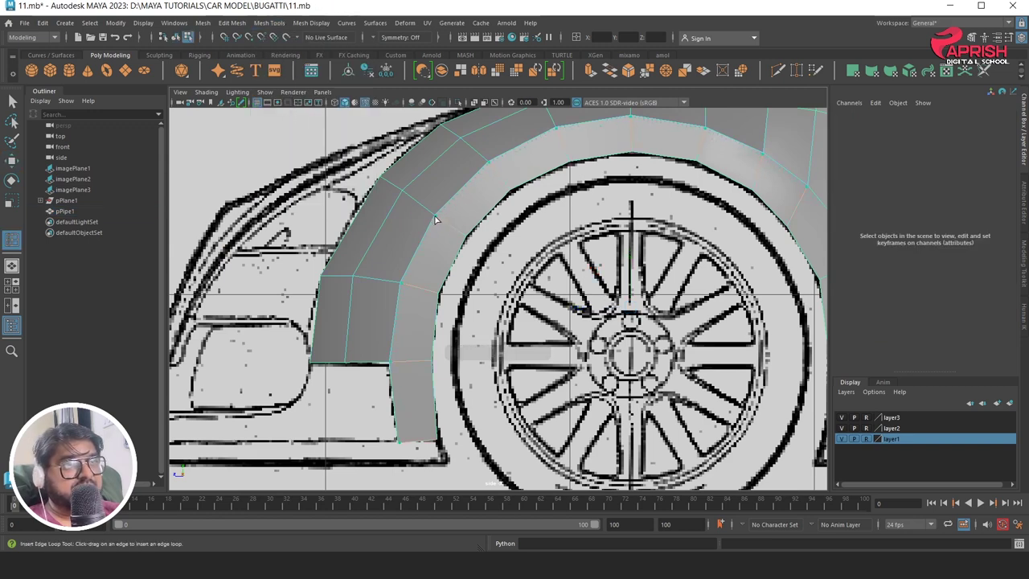
left_click(453, 219)
Return the fender to object mode, deselect it, and frame the car in the perspective view
left_click(11, 160)
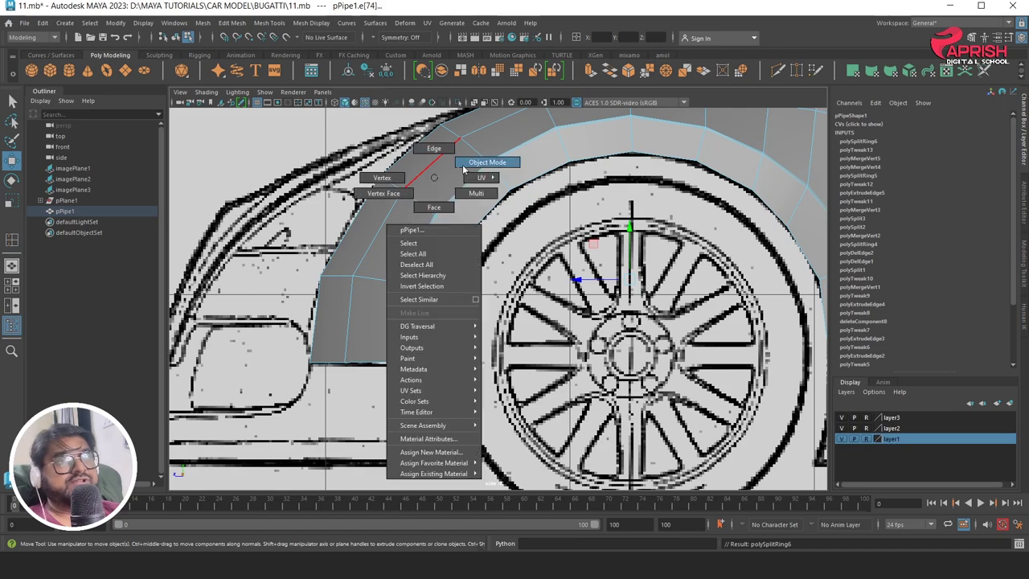
right_click_drag(437, 181, 487, 161)
left_click(386, 164)
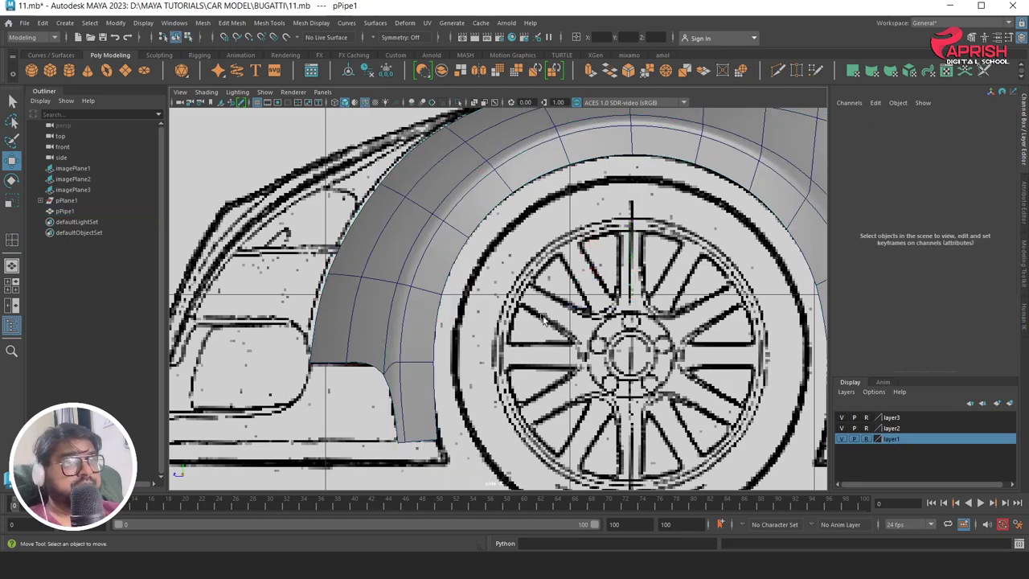
key("a")
key("space")
left_click(573, 176)
mouse_move(509, 269)
left_mouse_down("alt")
mouse_move(623, 231)
mouse_move(484, 261)
left_mouse_up("alt")
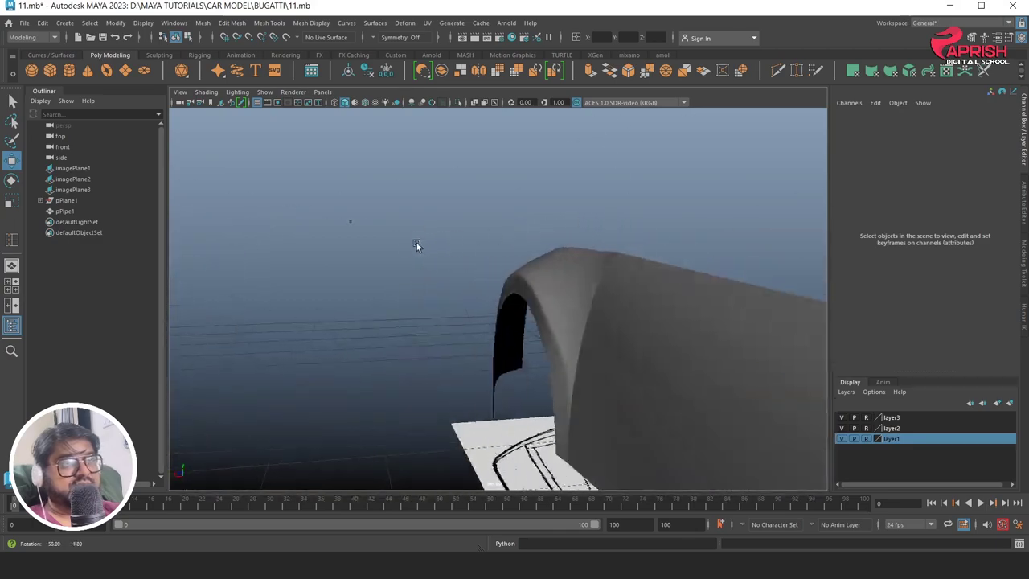
left_click_drag(576, 256, 376, 143, "alt")
Orbit around the fender with wireframe-on-shaded, inspecting its unsmoothed cage through the wheel arch
left_click(363, 107)
mouse_move(386, 241)
left_mouse_down("alt")
mouse_move(423, 295)
mouse_move(351, 298)
mouse_move(564, 281)
mouse_move(457, 308)
left_mouse_up("alt")
scroll(457, 308, "up", 5)
scroll(522, 342, "up", 2)
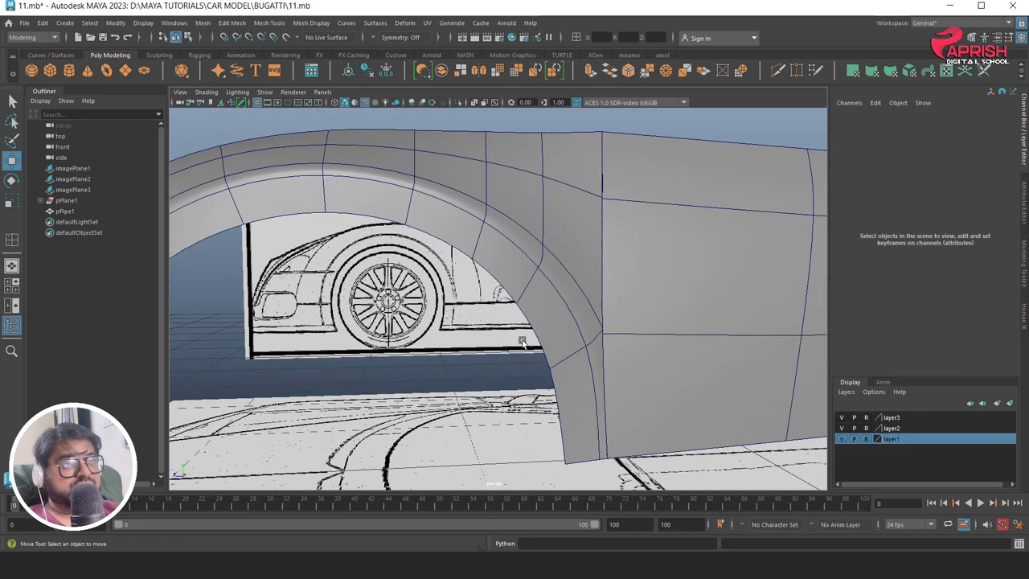
left_click(362, 101)
left_click_drag(518, 320, 328, 278, "alt")
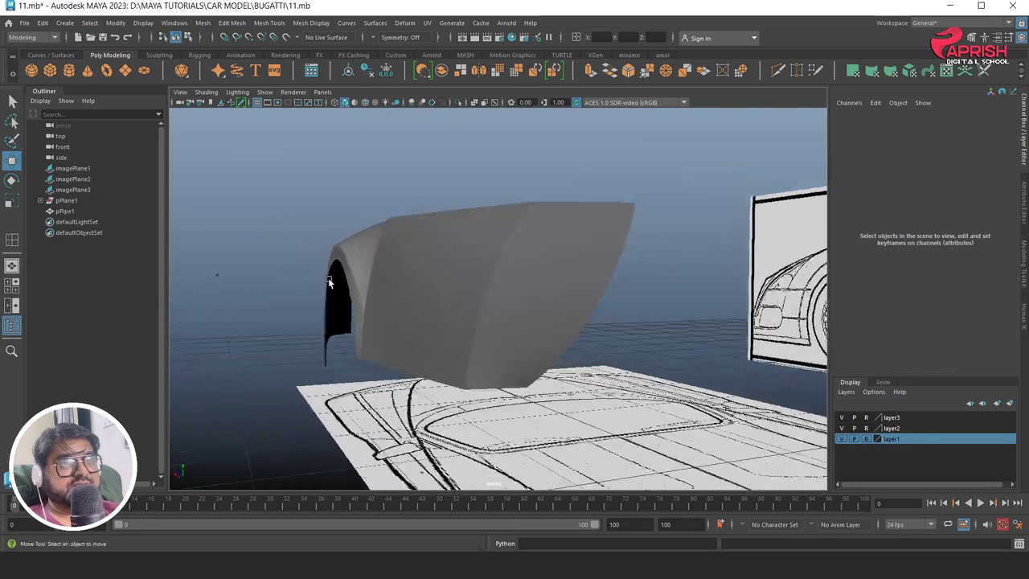
right_click_drag(328, 277, 457, 276, "alt")
left_click(316, 278)
mouse_move(317, 278)
right_mouse_down("alt")
mouse_move(399, 277)
mouse_move(371, 293)
right_mouse_up("alt")
key("1")
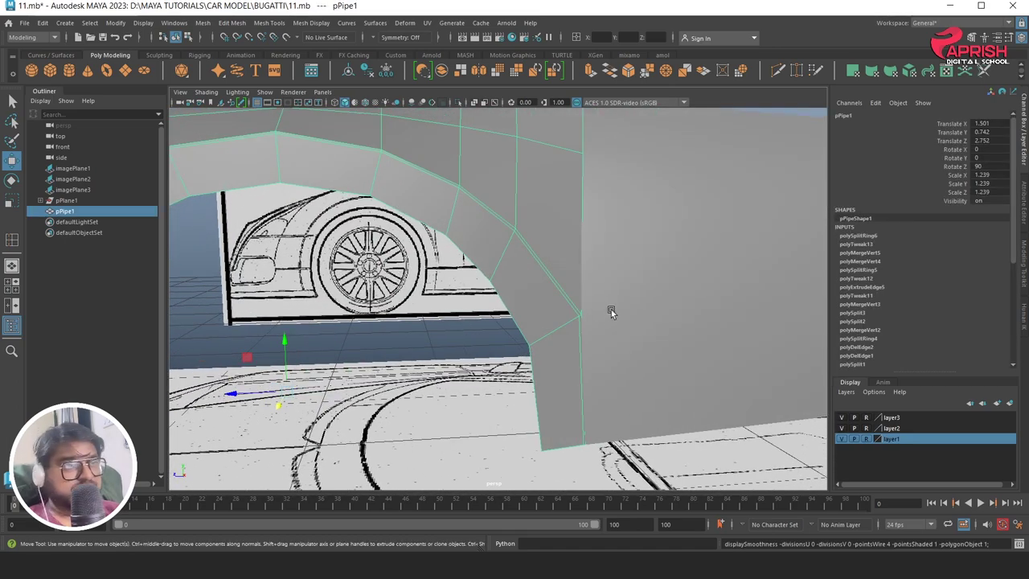
mouse_move(611, 309)
left_mouse_down("alt")
mouse_move(495, 333)
mouse_move(551, 340)
mouse_move(498, 331)
left_mouse_up("alt")
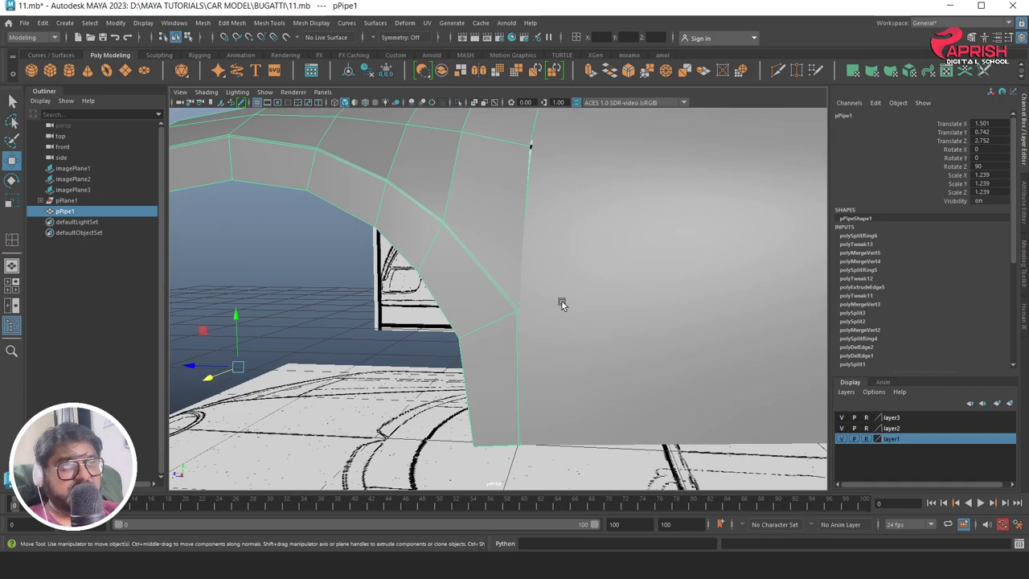
mouse_move(562, 303)
left_mouse_down("alt")
mouse_move(498, 242)
mouse_move(513, 257)
mouse_move(410, 263)
left_mouse_up("alt")
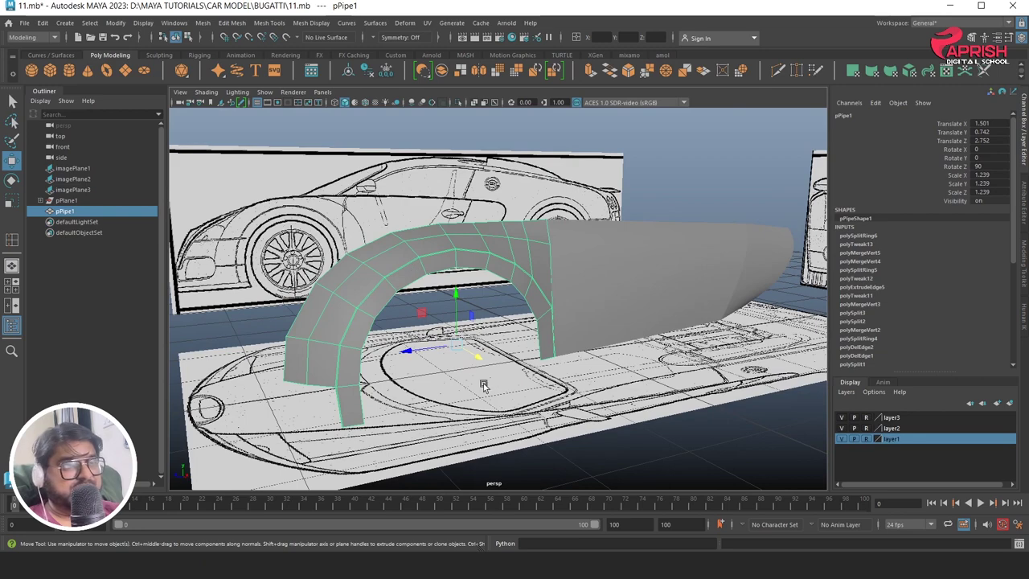
In the maximised front view, slide corner vertex vtx[6] left along X to slant the edge
key("space")
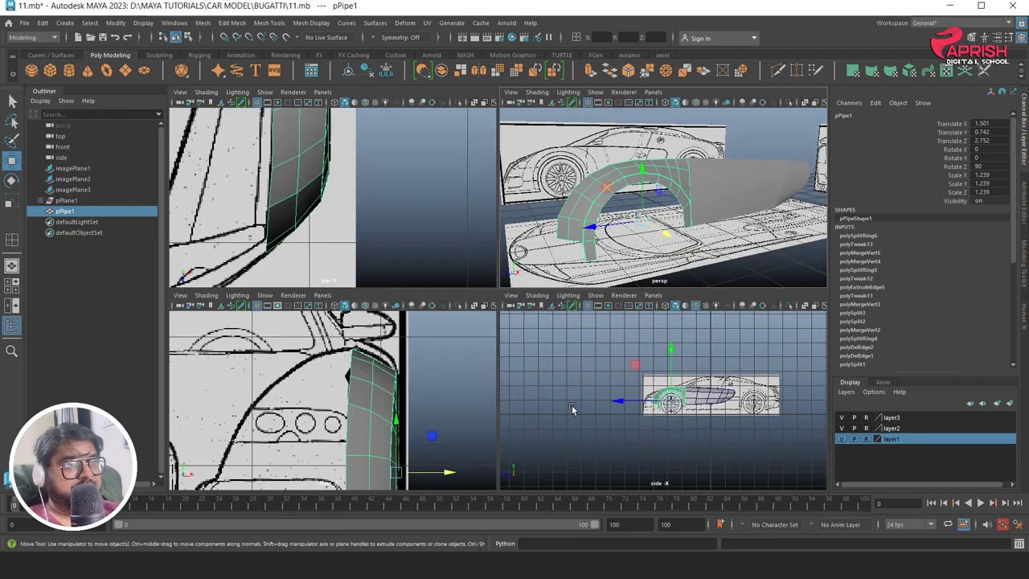
key("space")
scroll(405, 289, "up", 3)
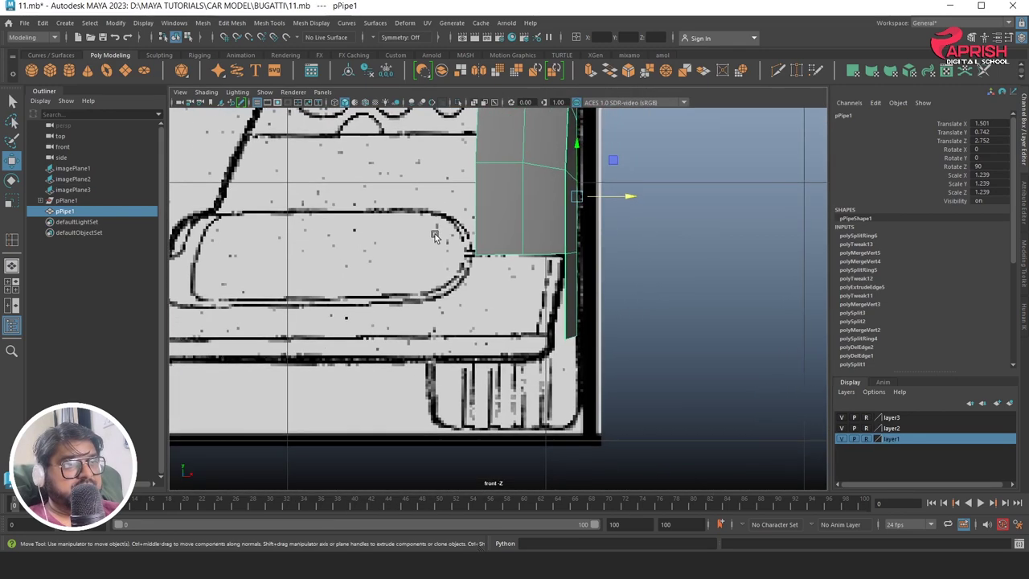
scroll(405, 289, "up", 2)
scroll(506, 329, "up", 2)
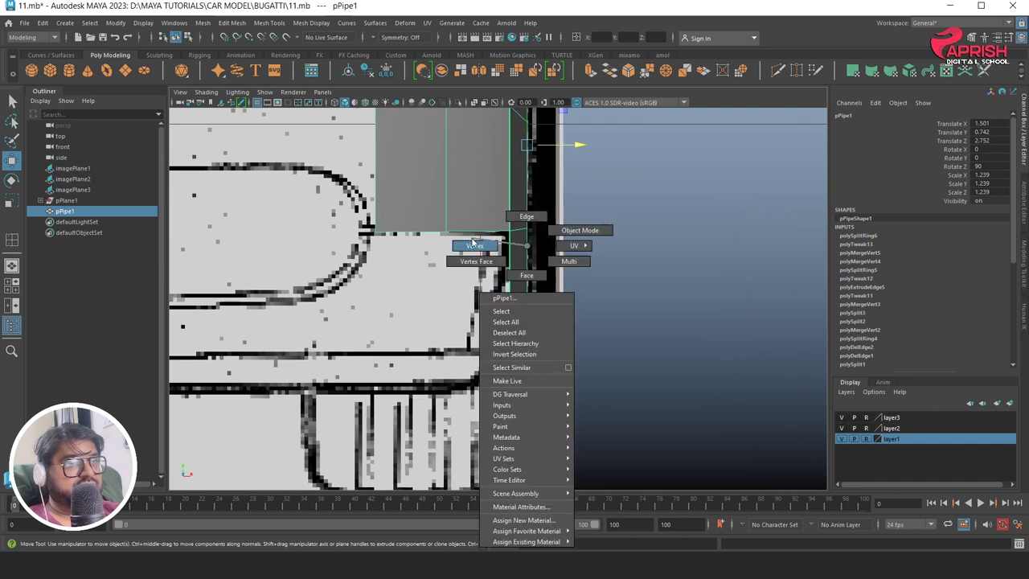
right_click_drag(527, 305, 482, 306)
left_click(530, 359)
left_click_drag(567, 356, 540, 358)
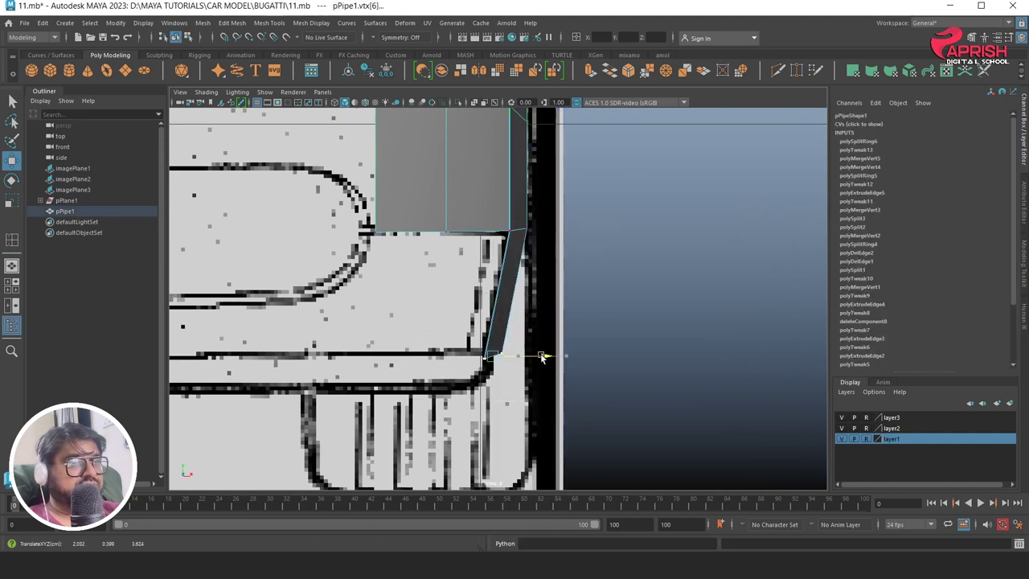
left_click(518, 232)
Slide a strip vertex onto the blueprint line, then select the strip's left edge
left_click_drag(566, 234, 559, 233)
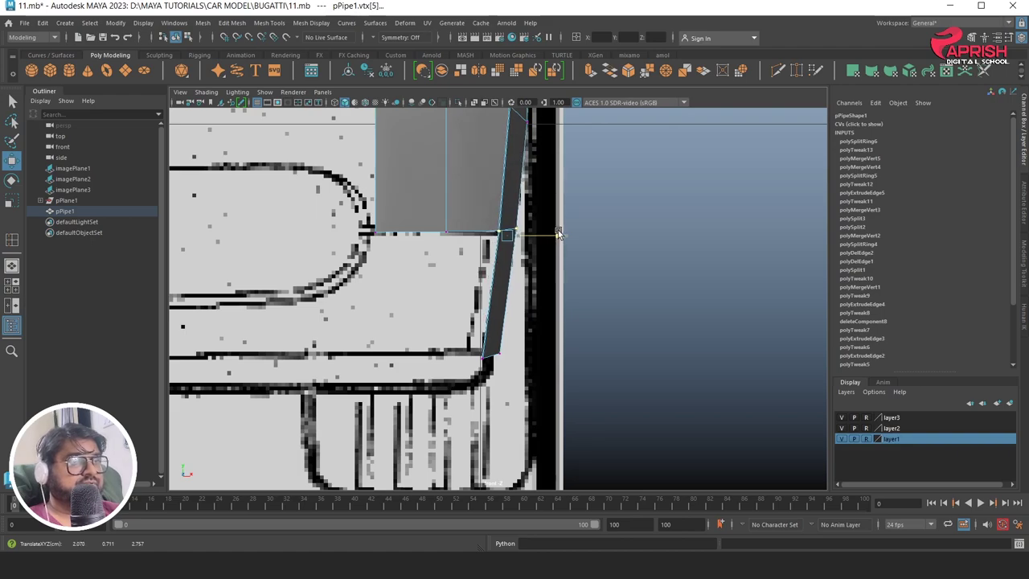
key("space")
key("space")
mouse_move(523, 322)
left_mouse_down("alt")
mouse_move(500, 315)
mouse_move(581, 310)
mouse_move(500, 312)
left_mouse_up("alt")
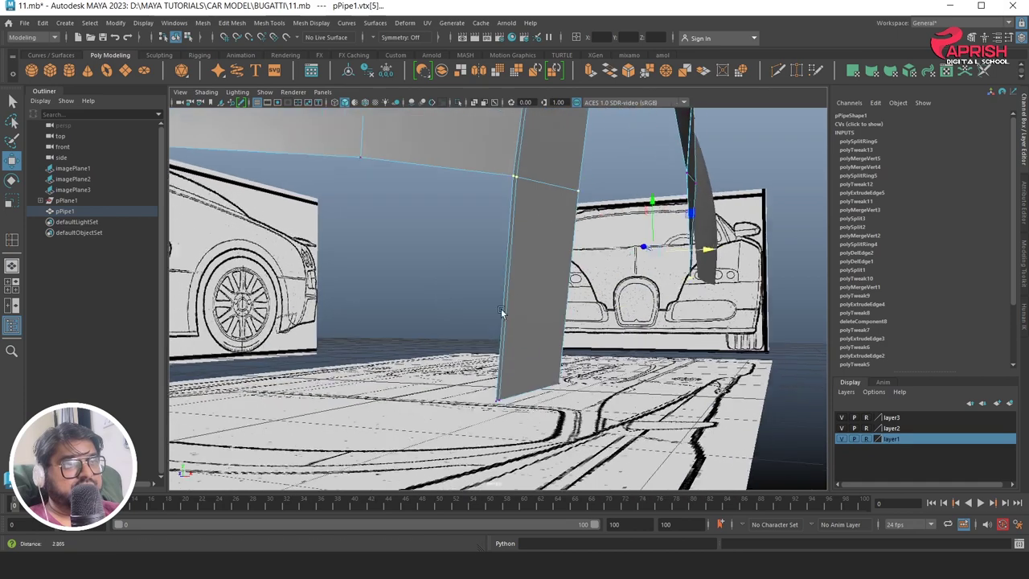
right_click_drag(500, 312, 501, 232, "alt")
left_click(503, 232)
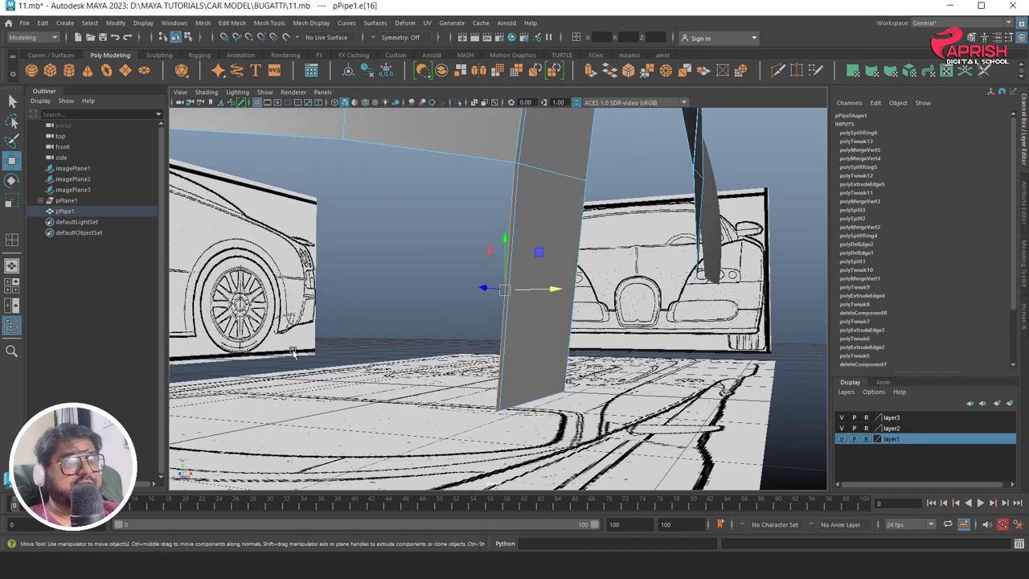
key("space")
key("space")
right_click_drag(436, 355, 473, 432, "alt")
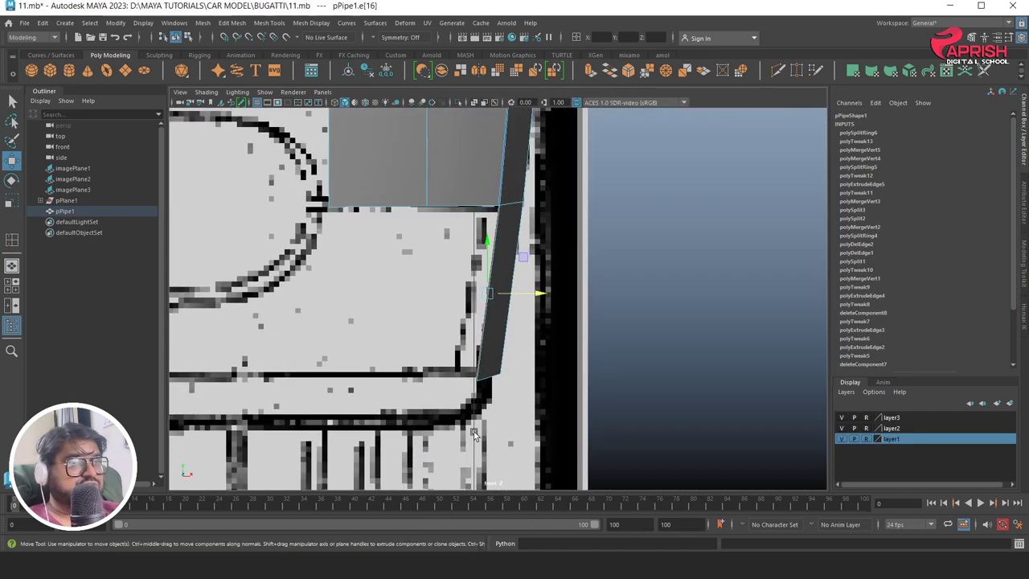
Extrude the selected edge and pull the new face left onto the wheel-arch outline
left_click(589, 71)
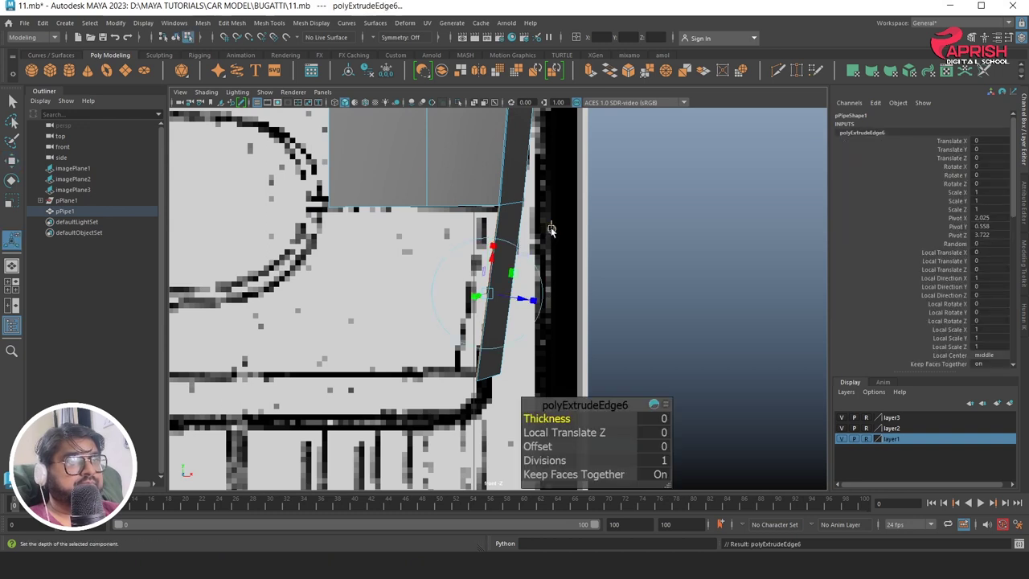
left_click_drag(532, 294, 350, 312)
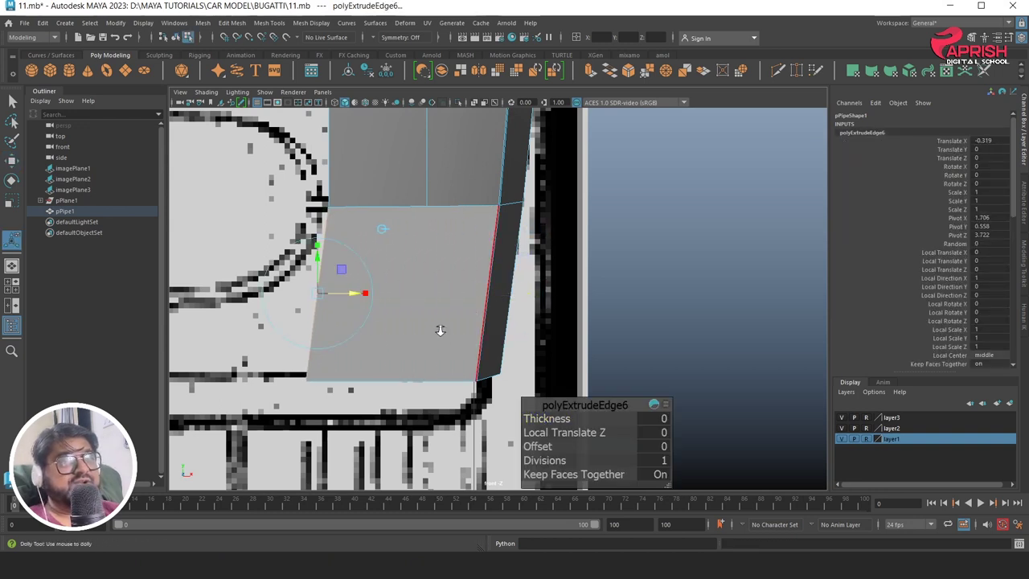
scroll(657, 310, "down", 4)
key("space")
key("space")
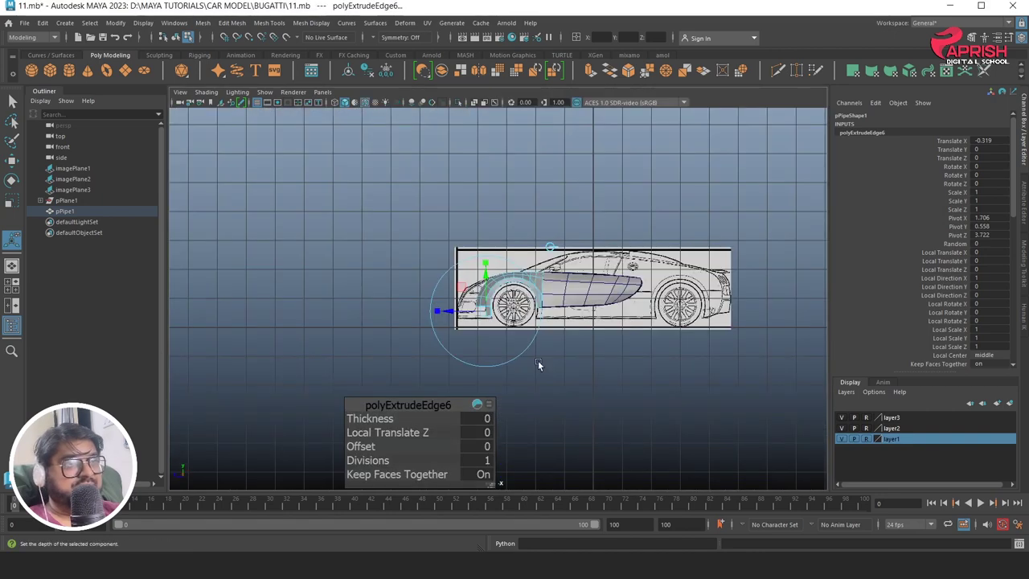
scroll(595, 349, "up", 2)
scroll(396, 242, "up", 1)
scroll(636, 288, "up", 3)
scroll(606, 427, "up", 2)
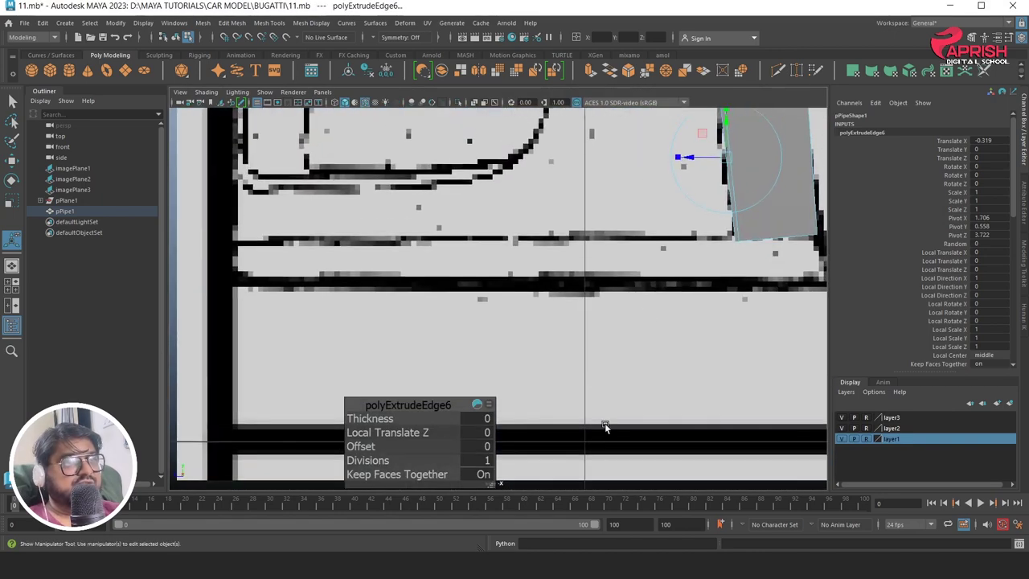
scroll(614, 278, "up", 2)
scroll(570, 311, "up", 1)
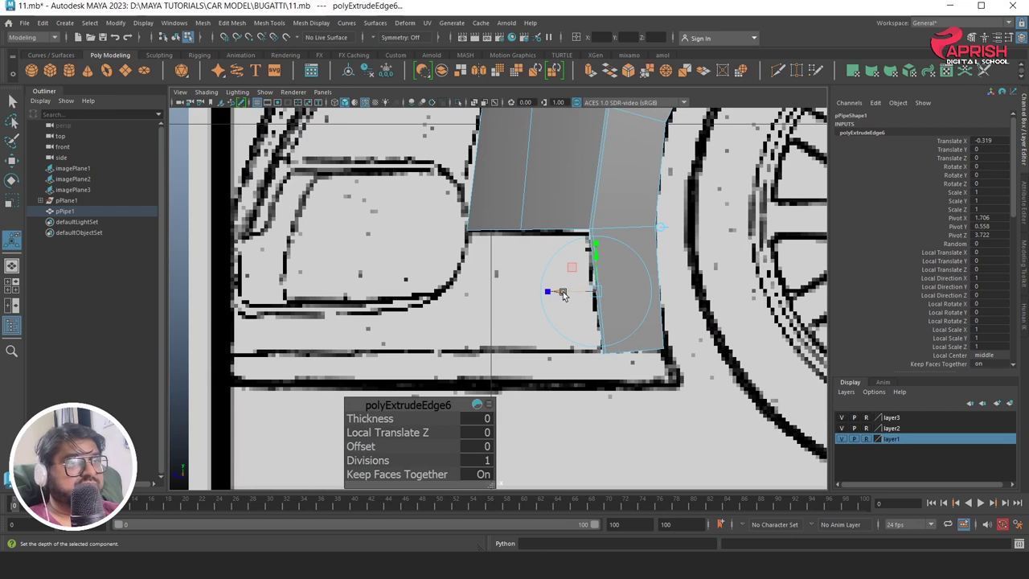
left_click_drag(562, 292, 470, 269)
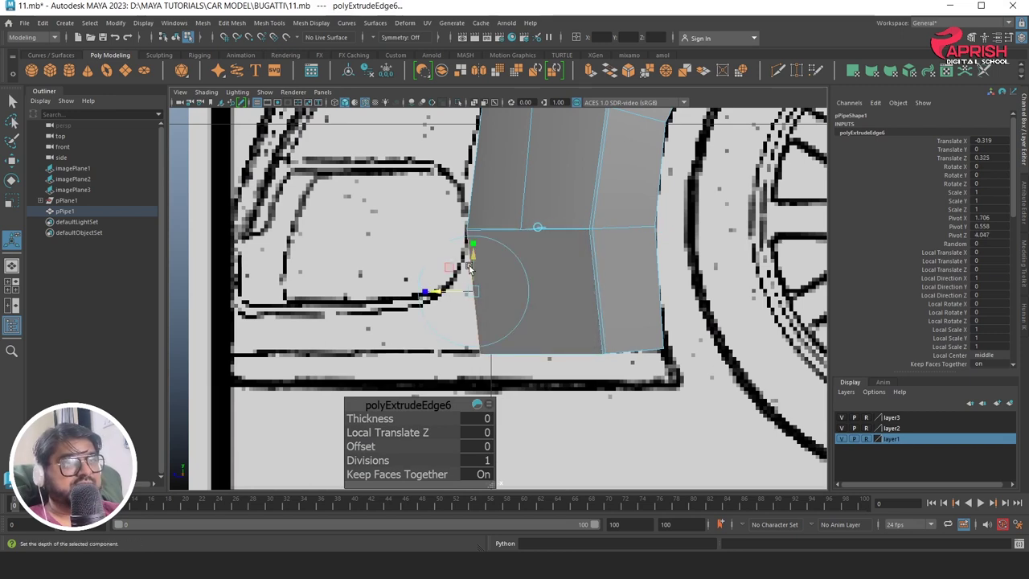
Move the bottom-left and bottom-middle vertices along the wheel-arch outline
right_click_drag(470, 269, 437, 243)
key("q")
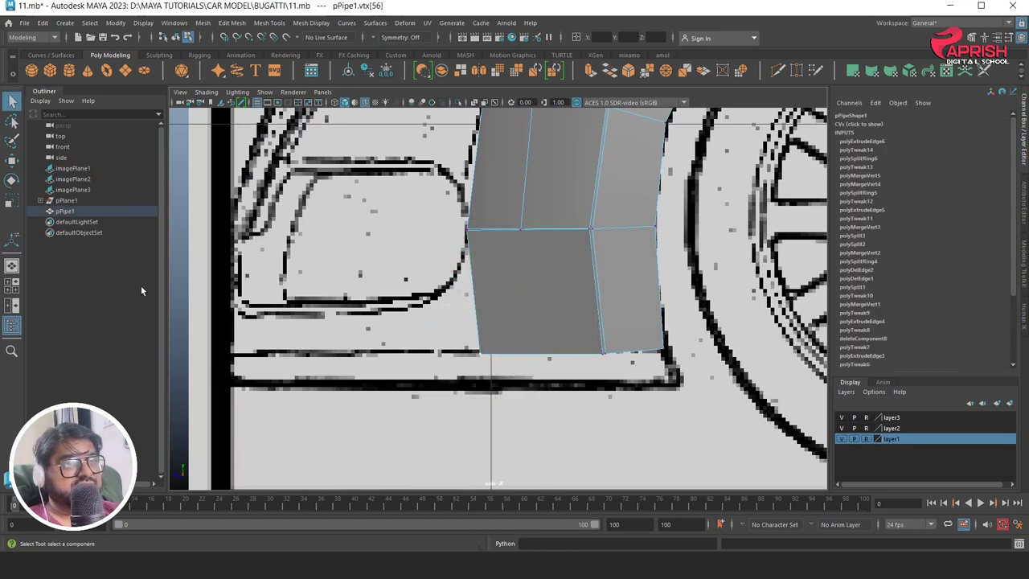
left_click(11, 160)
left_click_drag(448, 356, 408, 350)
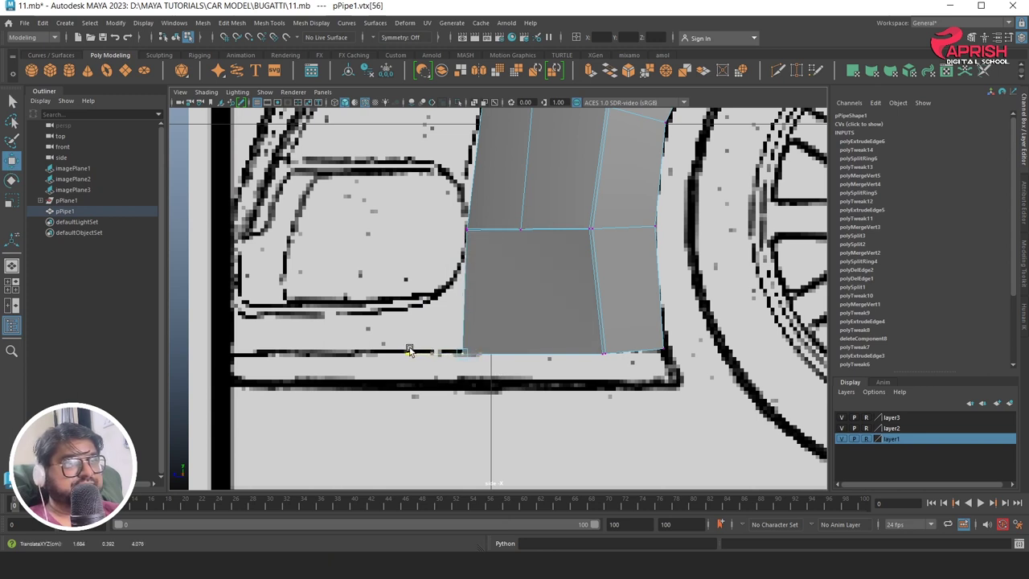
left_click(607, 352)
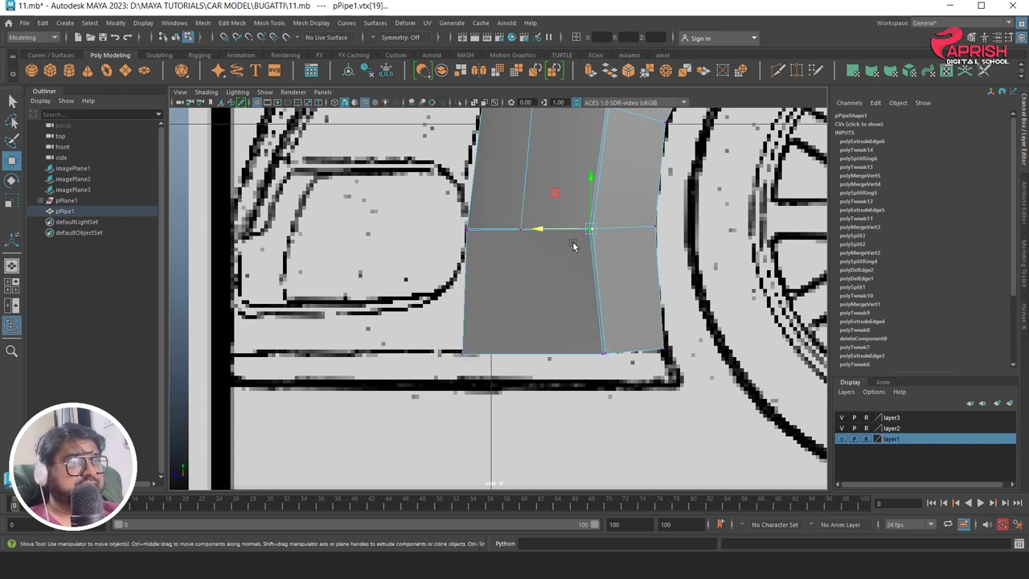
left_click_drag(538, 229, 545, 230)
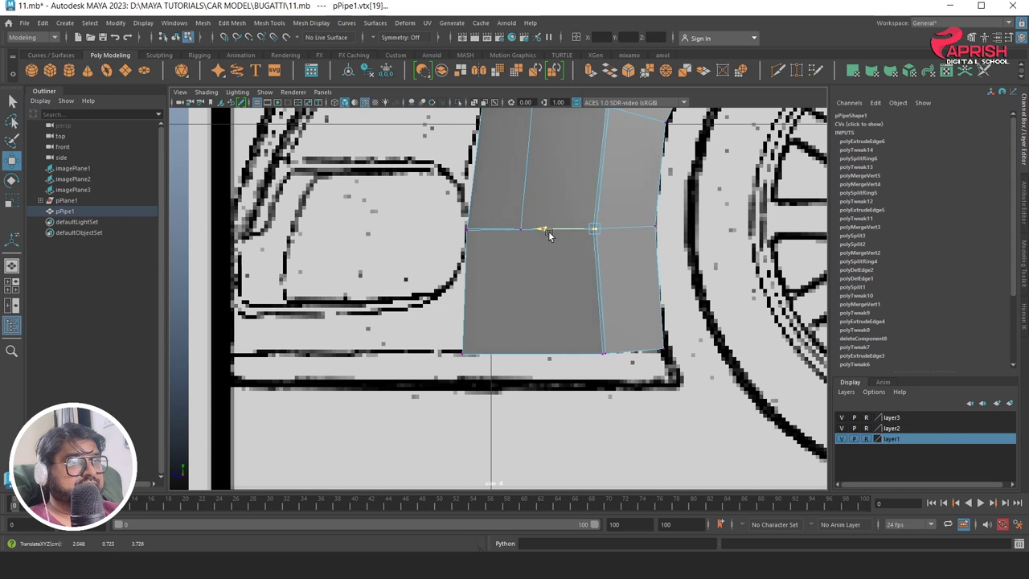
With X-ray on, nudge the bottom vertices onto the blueprint lines, then turn X-ray off
left_click(336, 103)
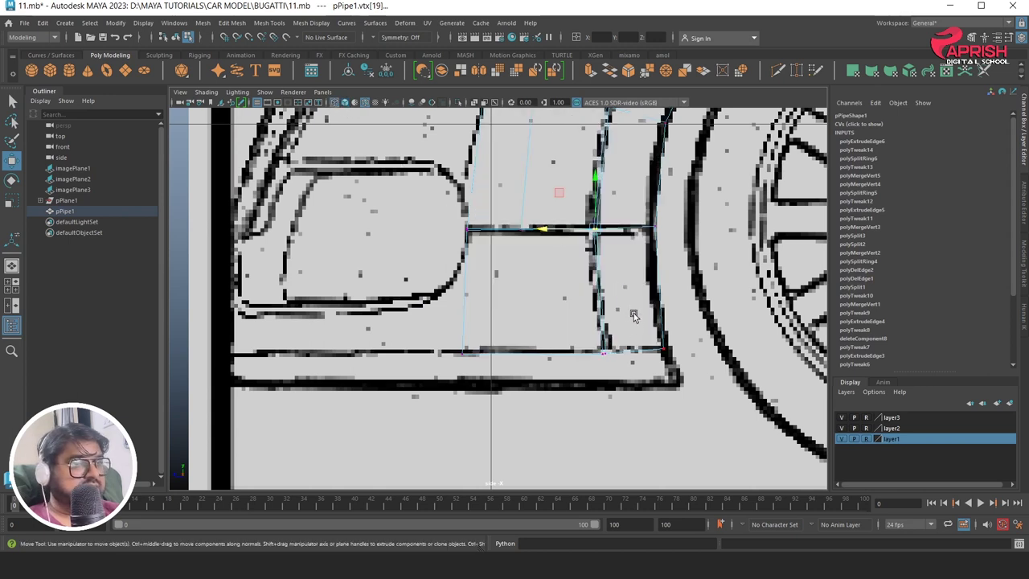
left_click(613, 366)
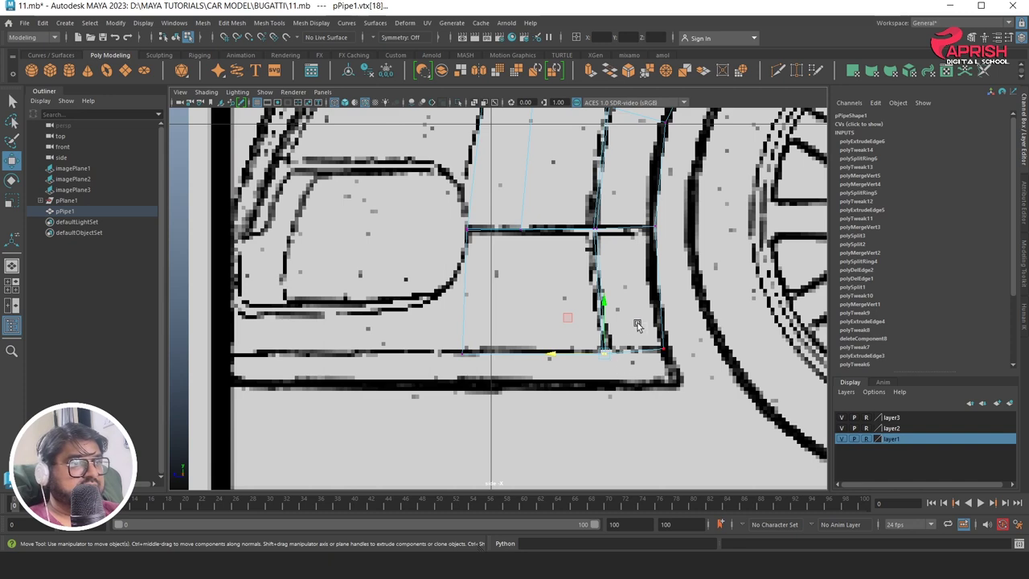
left_click_drag(661, 351, 663, 352)
left_click(464, 351)
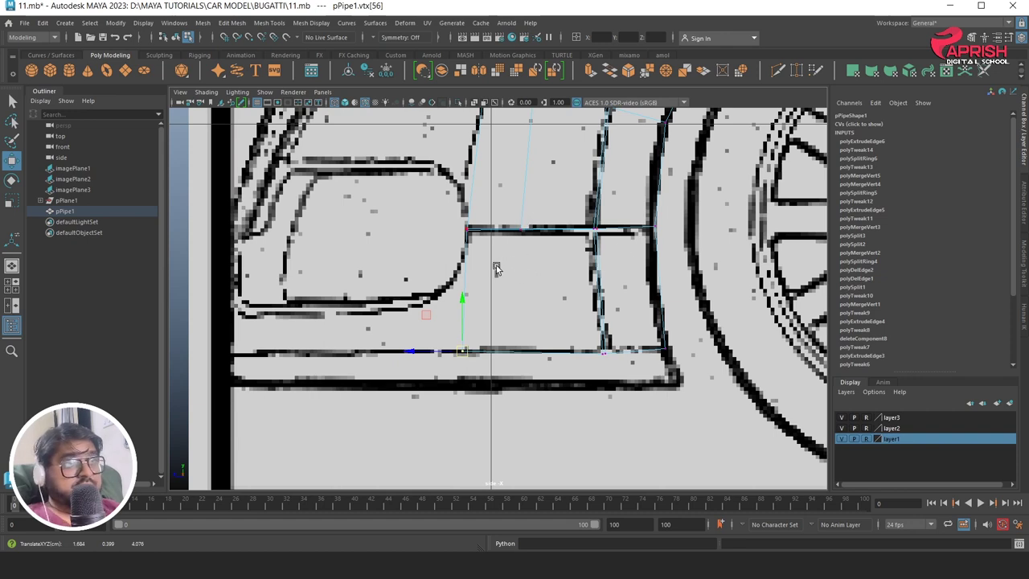
left_click(344, 103)
Insert a vertical edge loop across the wheel-arch panel
left_click(272, 24)
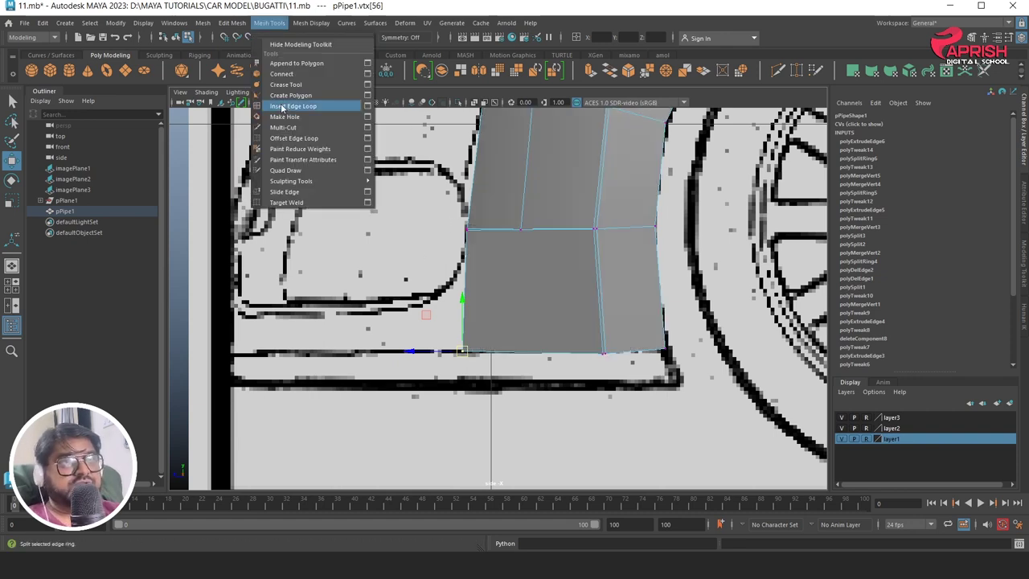
left_click(293, 108)
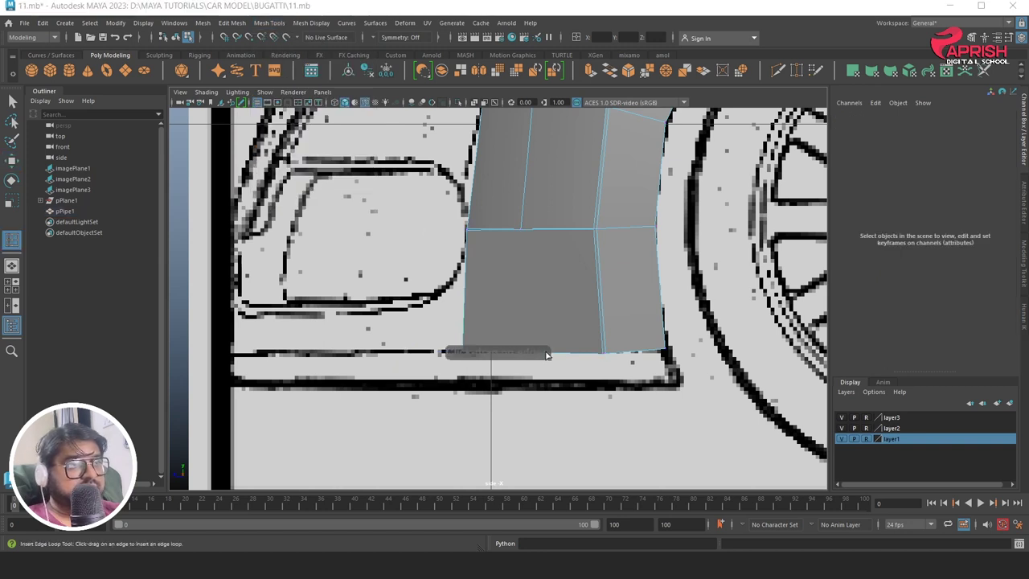
left_click_drag(530, 354, 523, 357)
left_click_drag(519, 294, 503, 256, "alt")
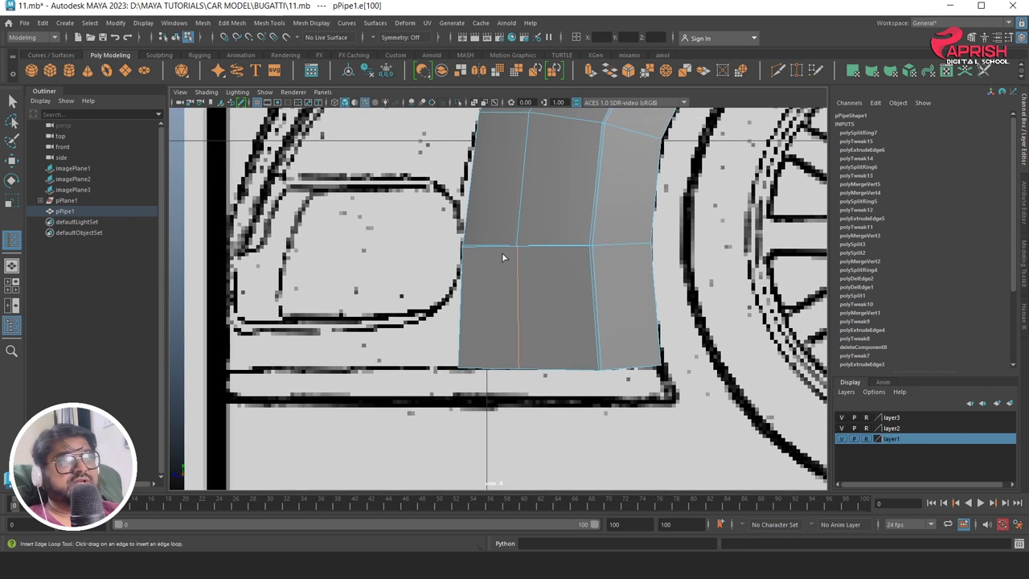
Merge the stray middle-row vertices, then preview the panel in smooth mode 3
key("w")
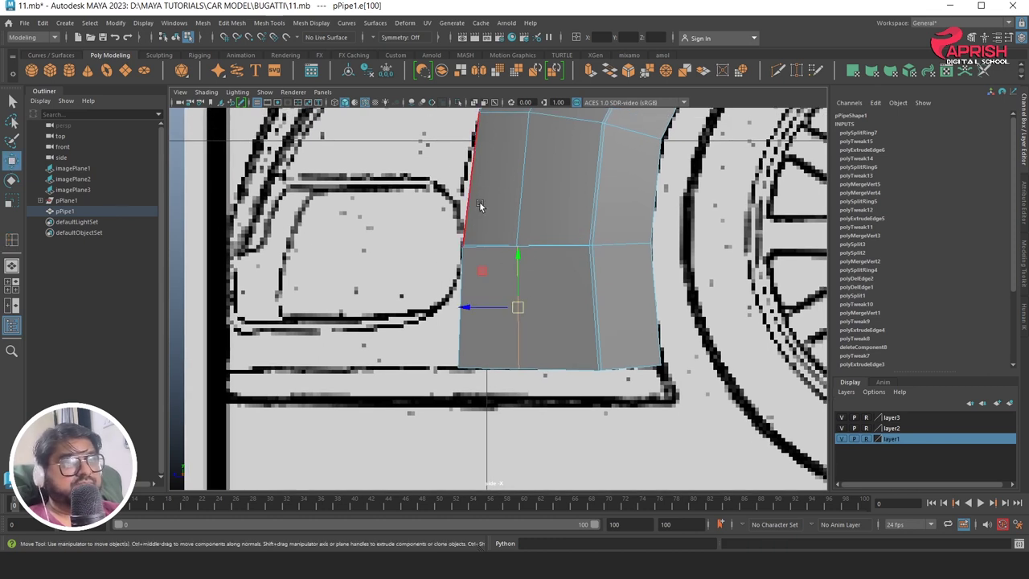
right_click_drag(479, 201, 425, 207)
left_click_drag(430, 230, 464, 268)
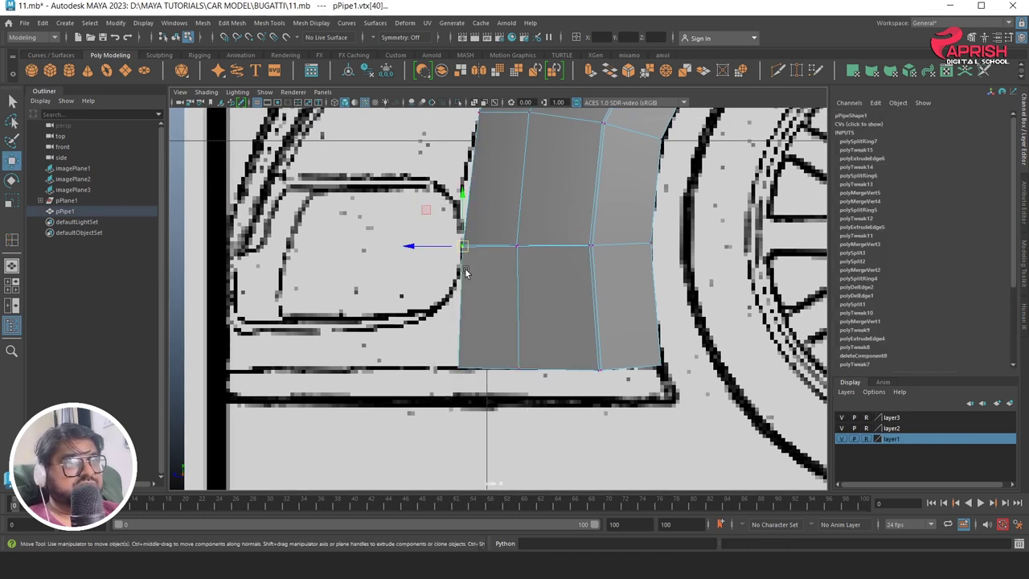
left_click(647, 72)
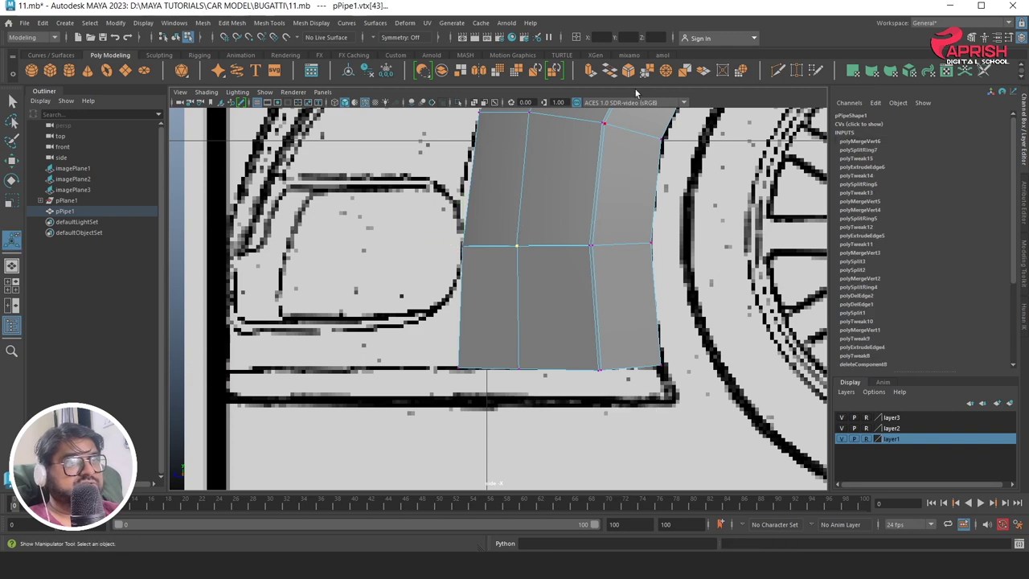
mouse_move(651, 241)
left_mouse_down()
mouse_move(584, 247)
mouse_move(597, 266)
left_mouse_up()
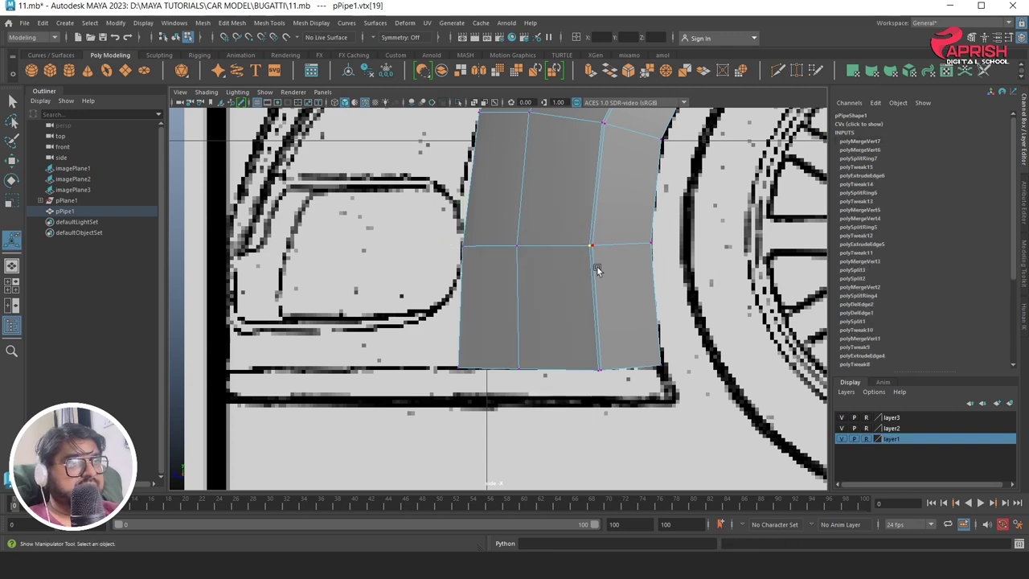
left_click(644, 76)
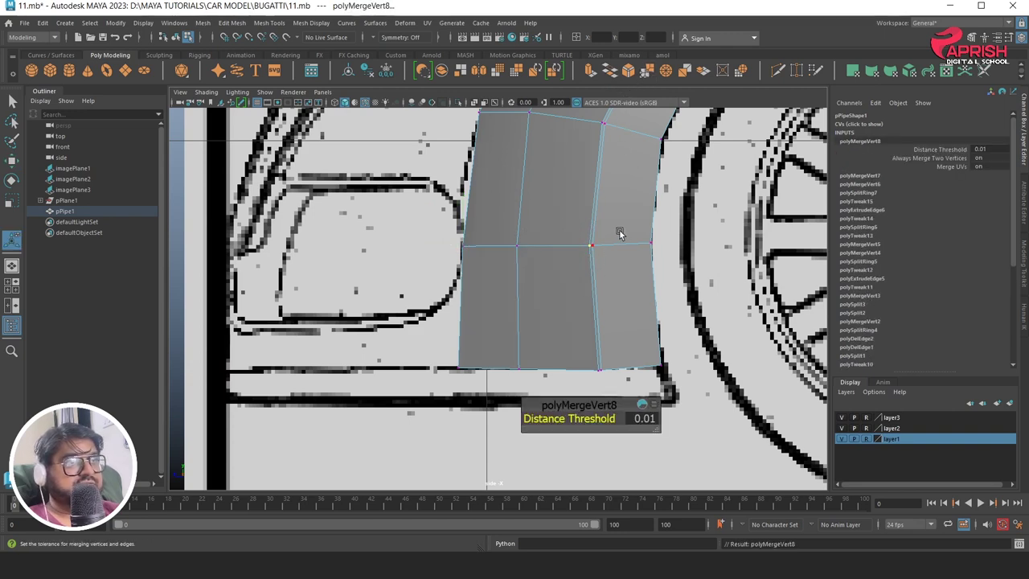
key("F8")
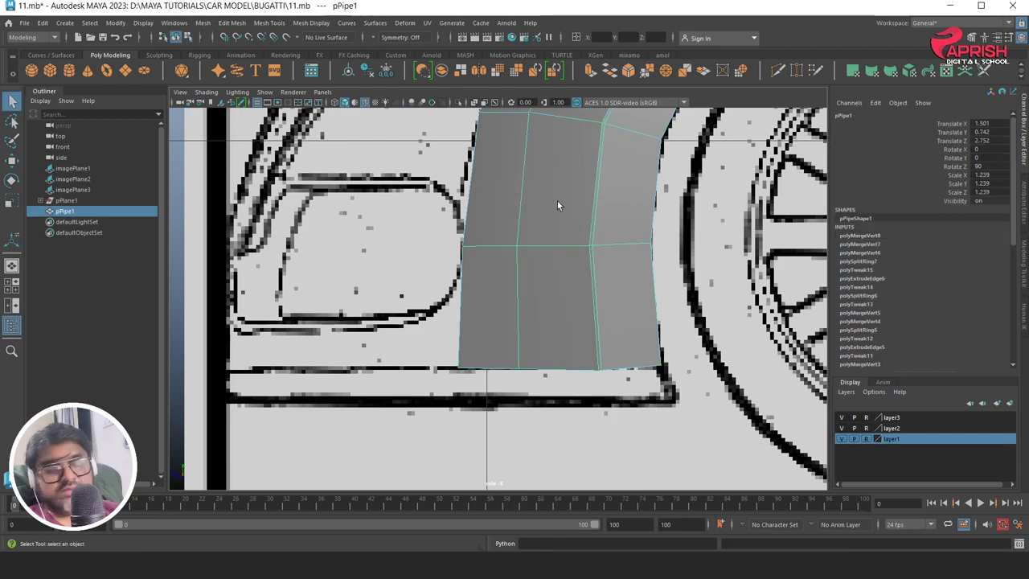
key("3")
left_click(571, 380)
mouse_move(635, 176)
left_mouse_down("alt")
mouse_move(609, 214)
mouse_move(415, 246)
mouse_move(521, 264)
mouse_move(500, 257)
mouse_move(559, 219)
left_mouse_up("alt")
key("space")
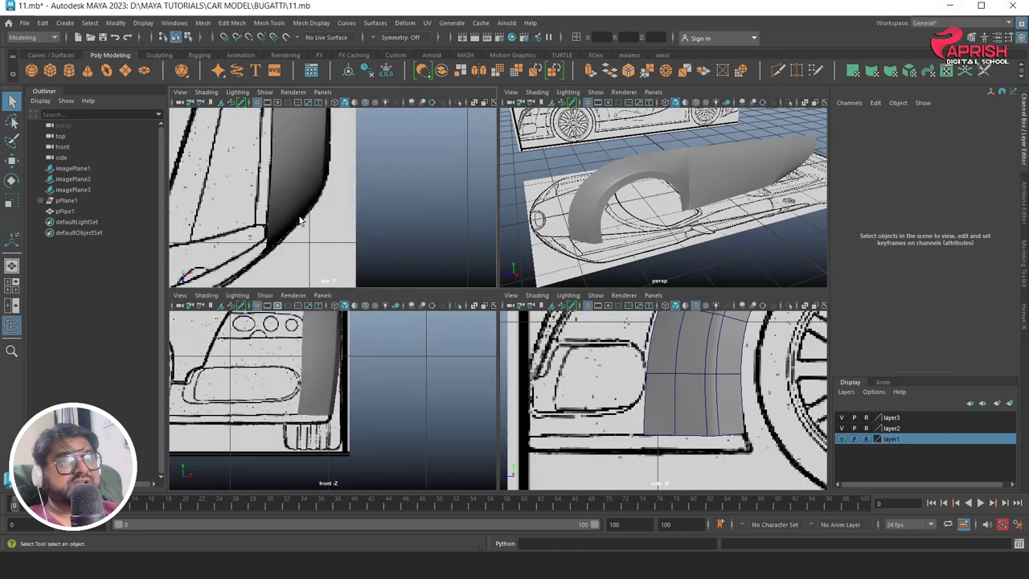
key("space")
left_click(407, 269)
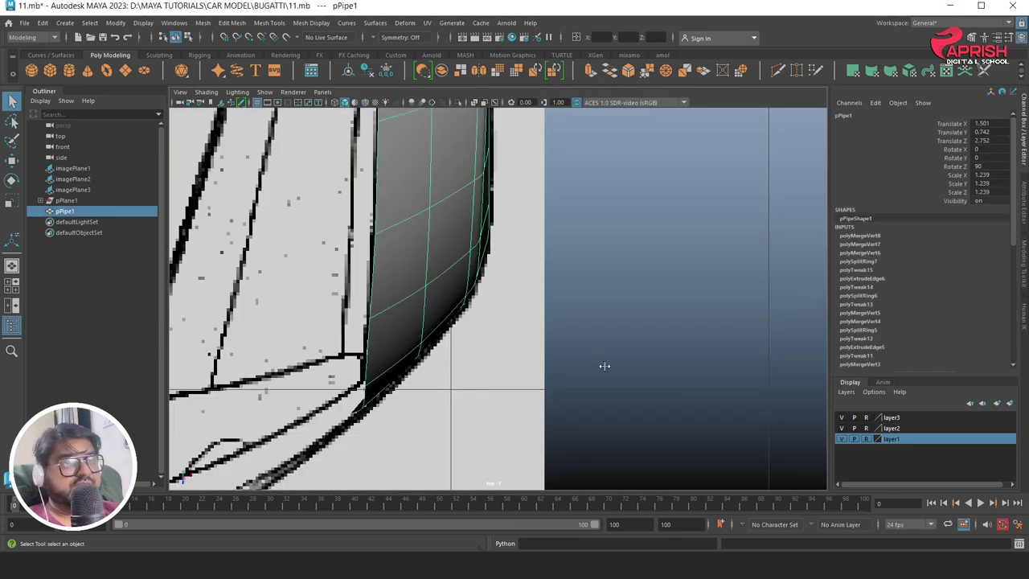
key("space")
key("space")
key("space")
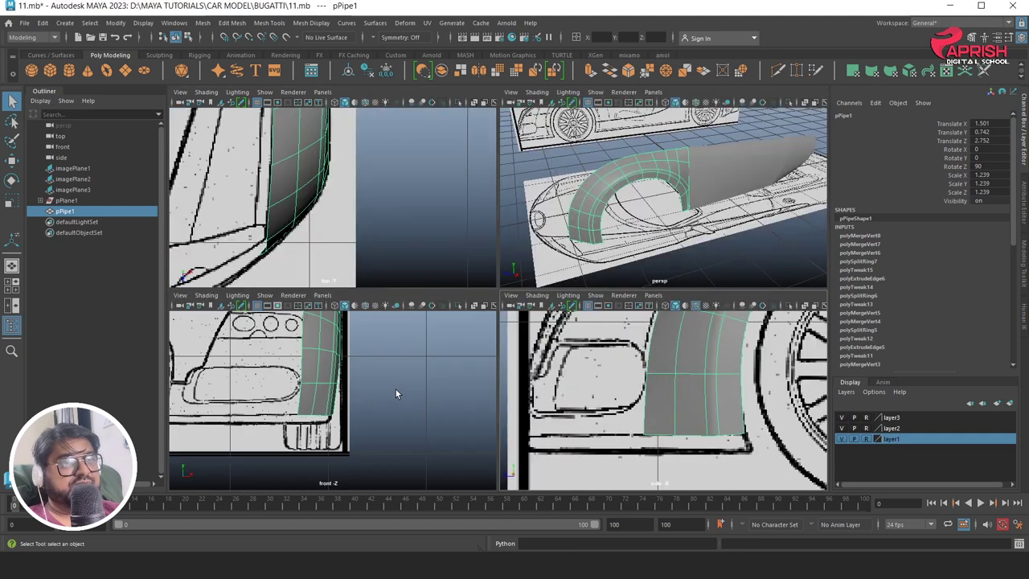
key("space")
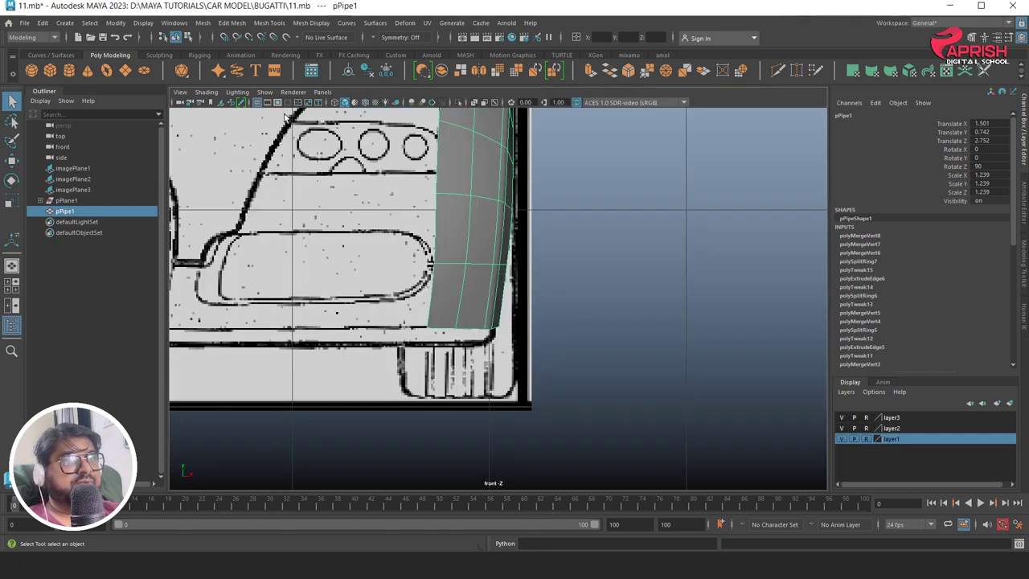
left_click(334, 102)
middle_click_drag(434, 183, 454, 251, "alt")
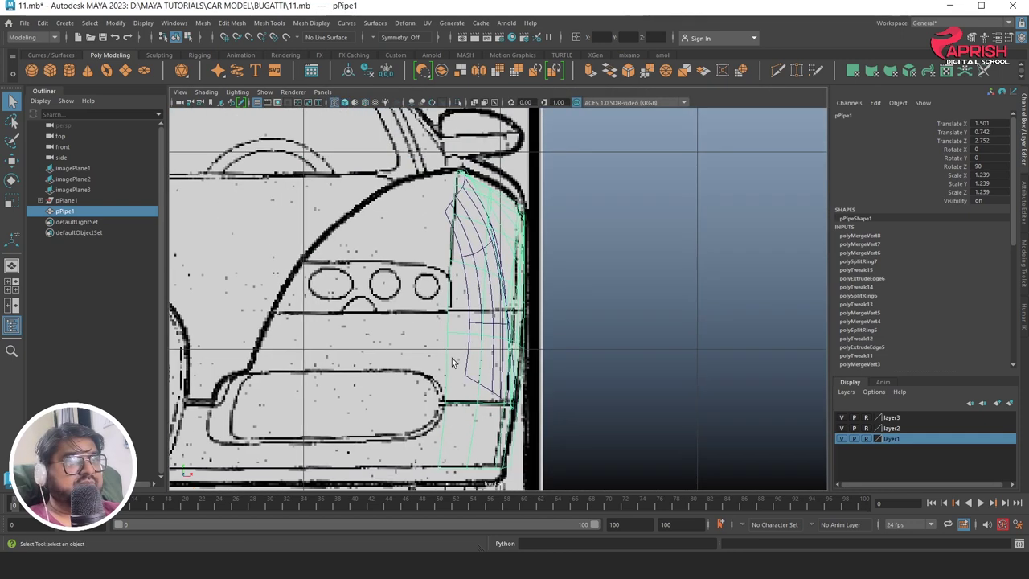
scroll(531, 329, "up", 3)
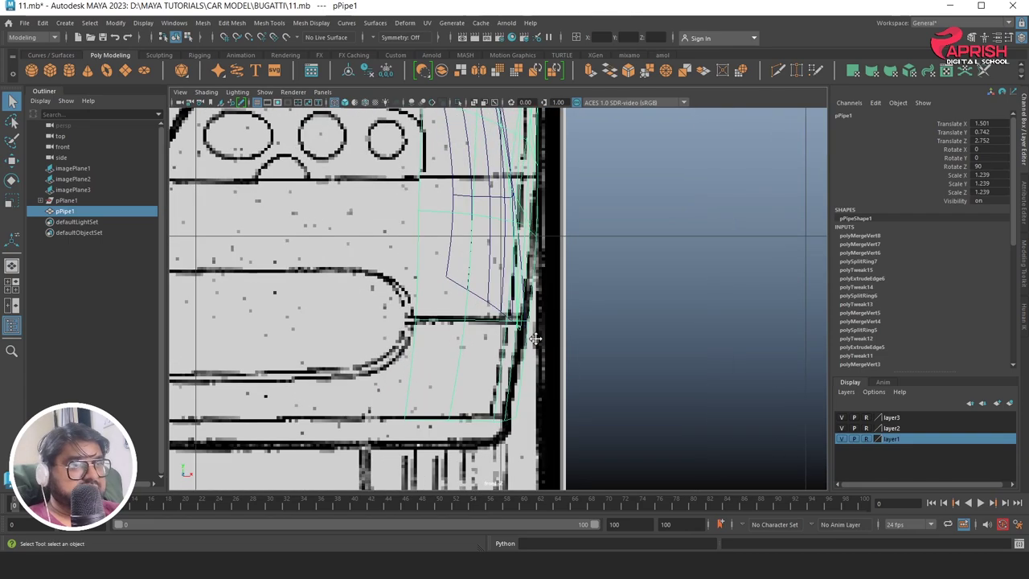
scroll(517, 310, "down", 1)
key("space")
key("space")
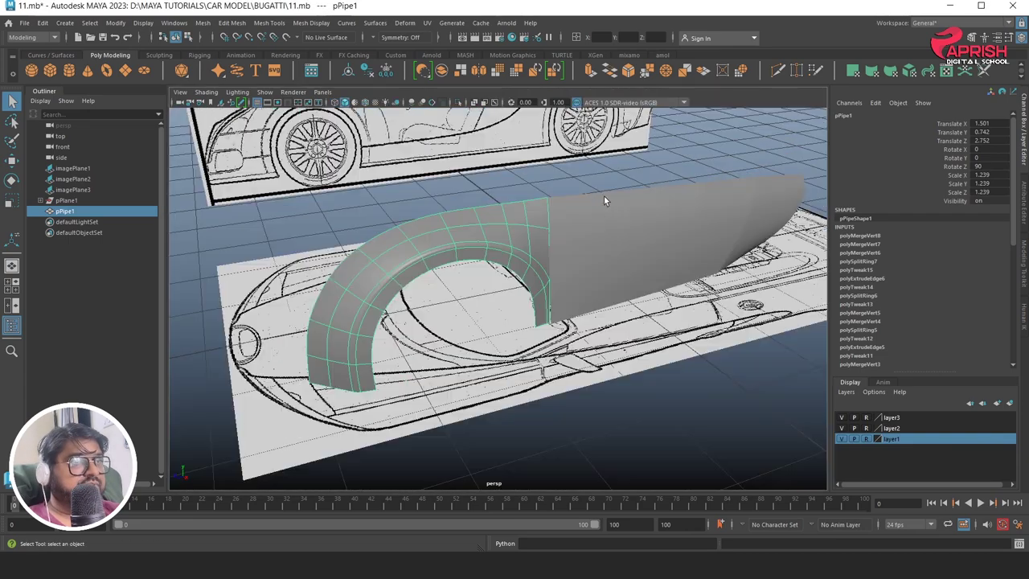
mouse_move(604, 195)
left_mouse_down("alt")
mouse_move(524, 264)
mouse_move(453, 223)
left_mouse_up("alt")
right_click(453, 224)
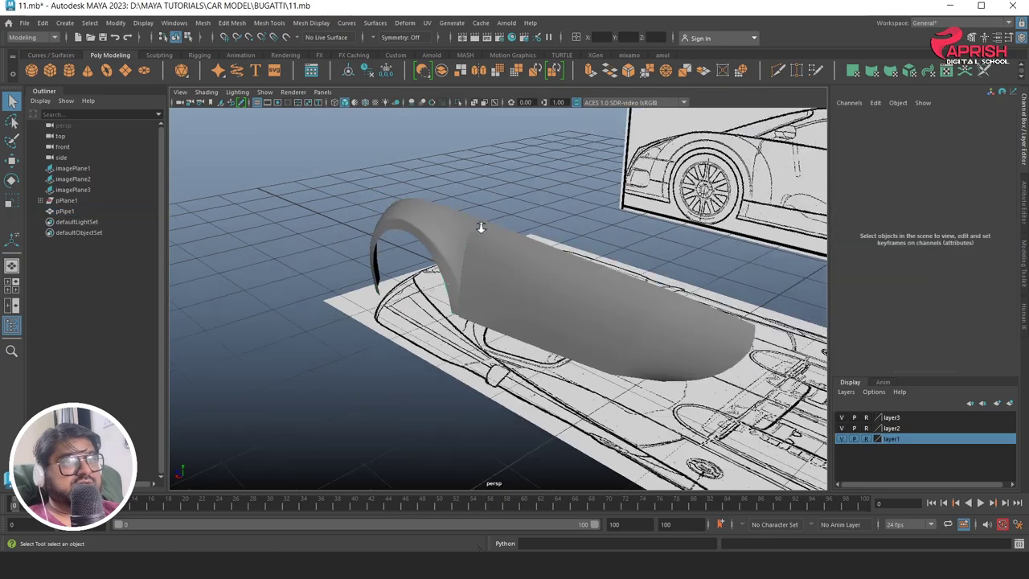
mouse_move(493, 195)
left_mouse_down("alt")
mouse_move(560, 296)
mouse_move(322, 293)
left_mouse_up("alt")
Group the wheel-arch panel and the large fender surface with Ctrl+G
left_click(436, 291)
left_click(644, 259)
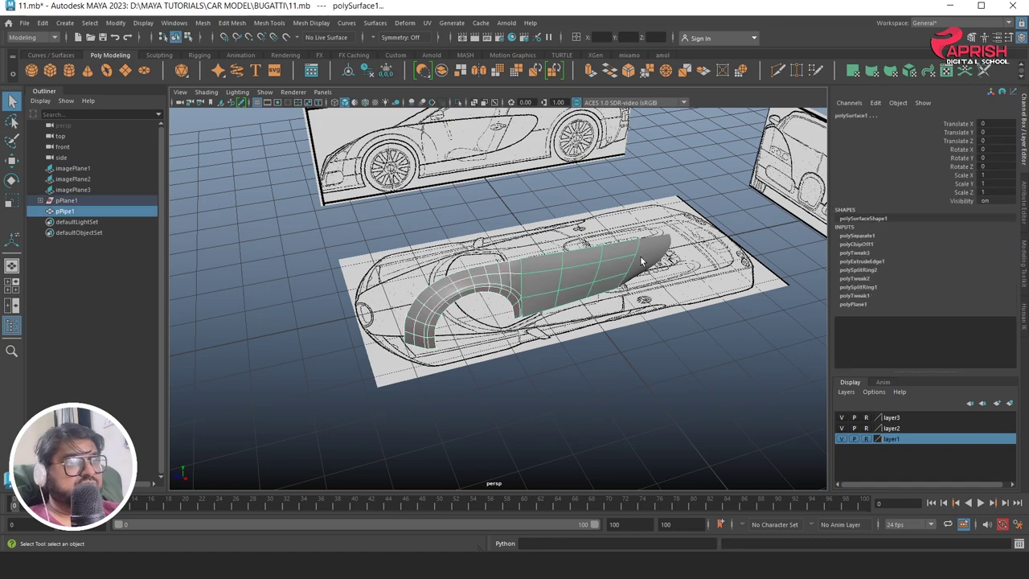
key("ctrl+g")
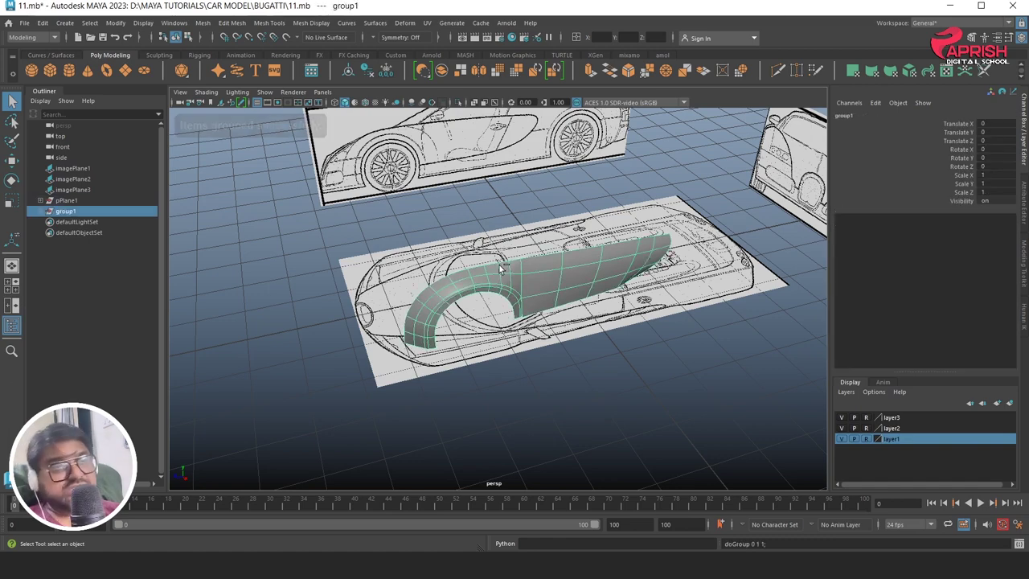
left_click(11, 160)
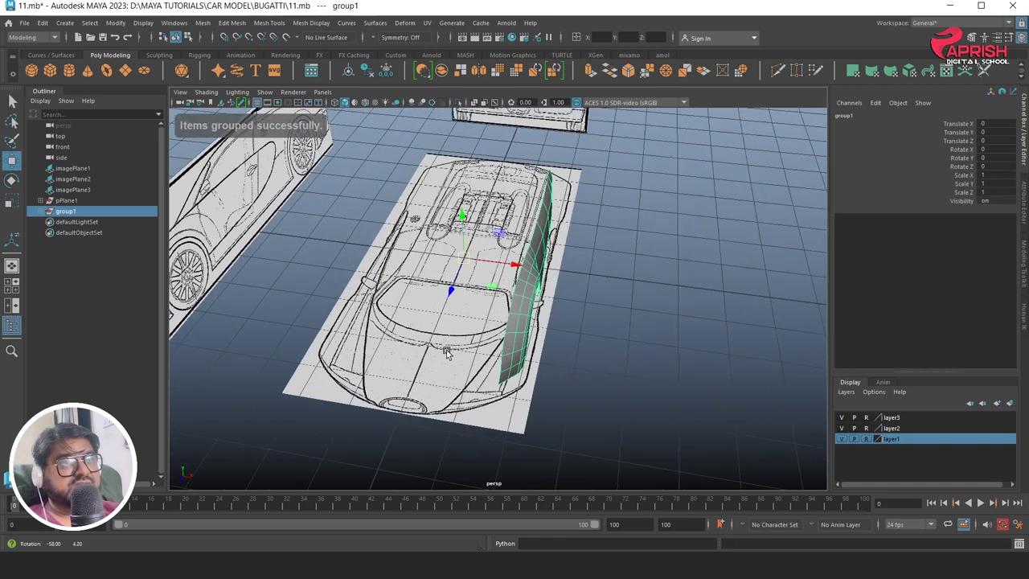
left_click_drag(514, 322, 430, 245, "alt")
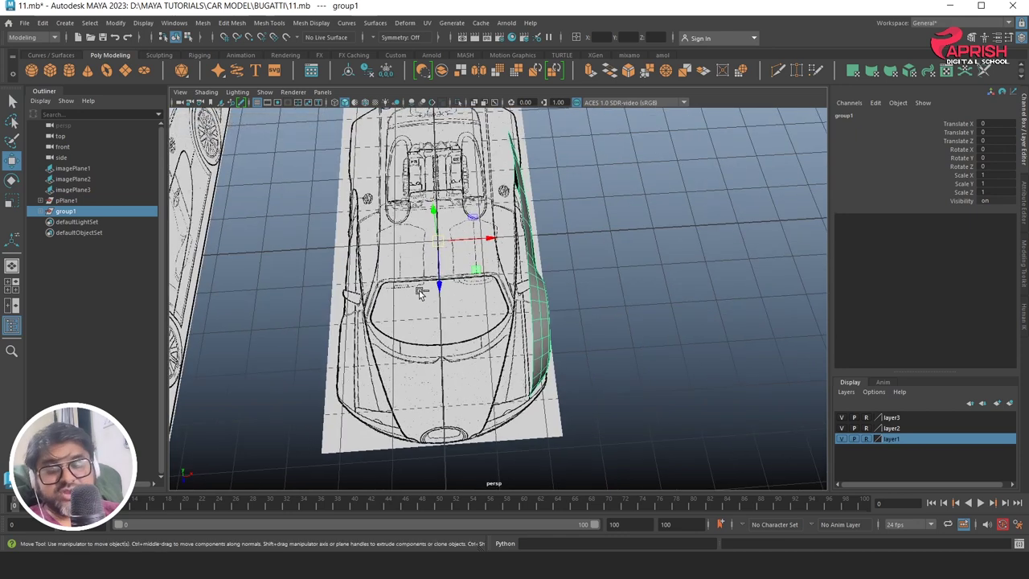
Duplicate the fender group, set Scale X to -1, and check the mirrored copy from the side view
key("ctrl+g")
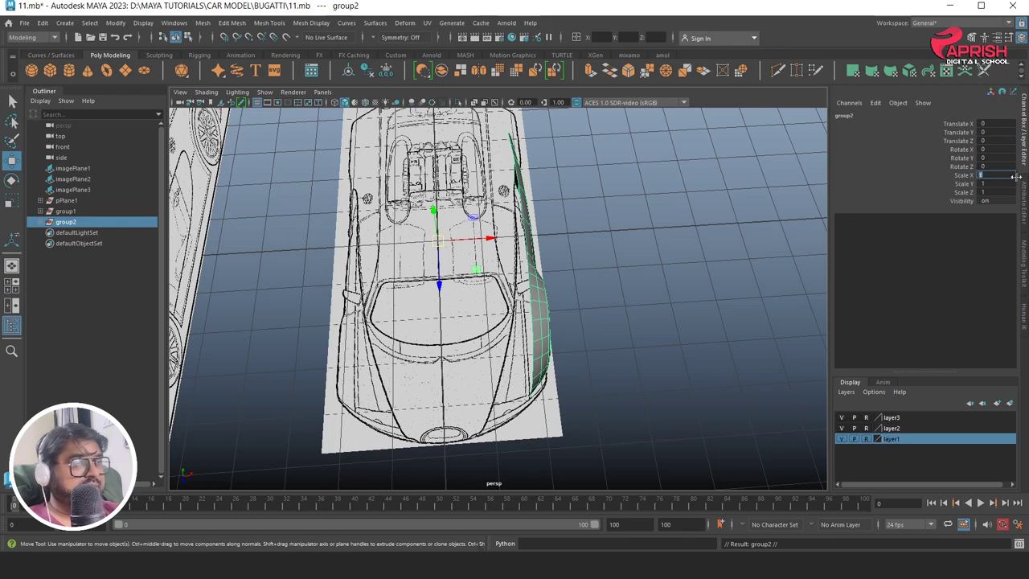
type("1")
key("Return")
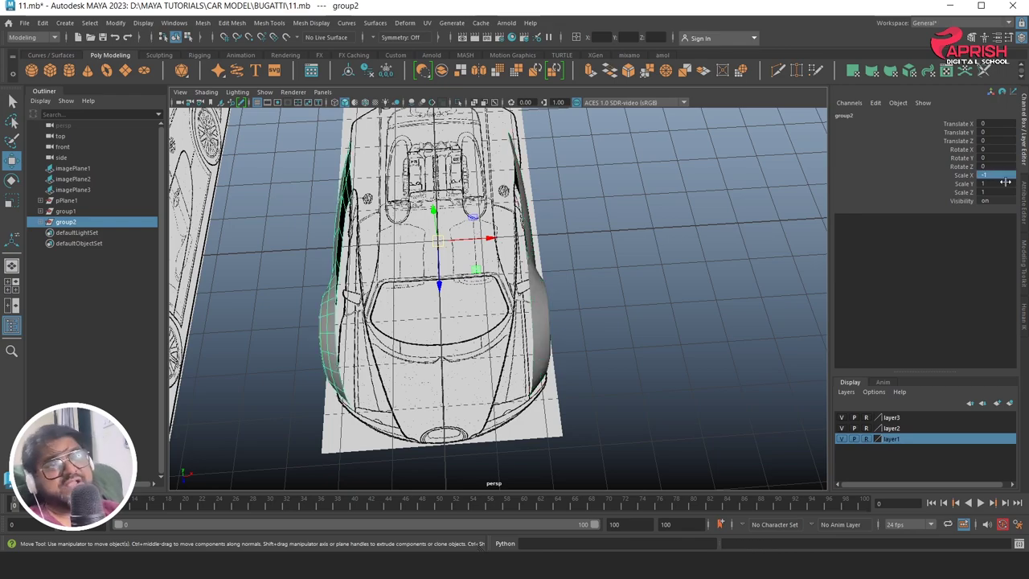
left_click(611, 271)
mouse_move(562, 293)
left_mouse_down("alt")
mouse_move(546, 287)
mouse_move(616, 298)
mouse_move(615, 370)
mouse_move(498, 321)
mouse_move(444, 278)
mouse_move(182, 280)
mouse_move(433, 349)
left_mouse_up("alt")
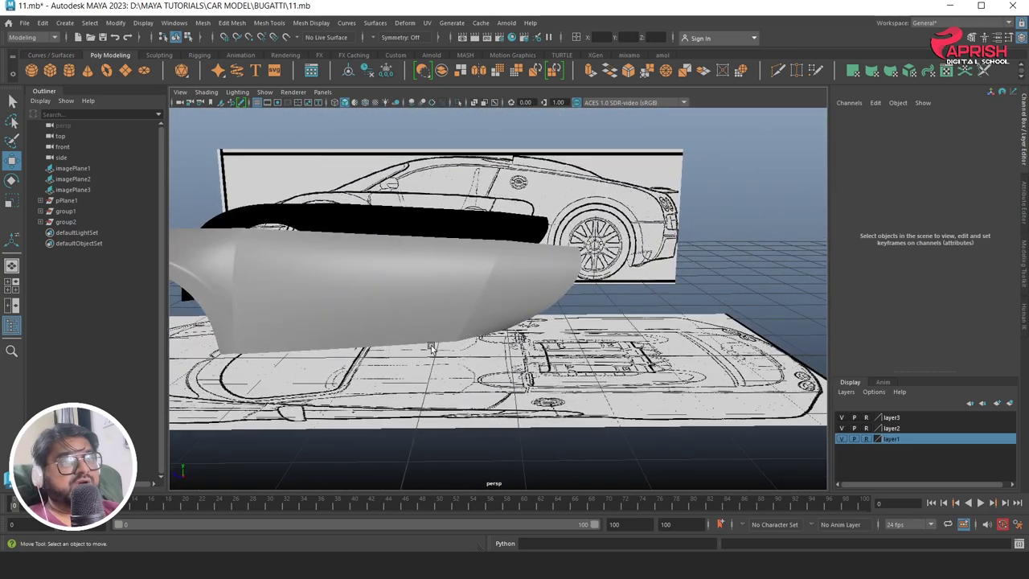
key("space")
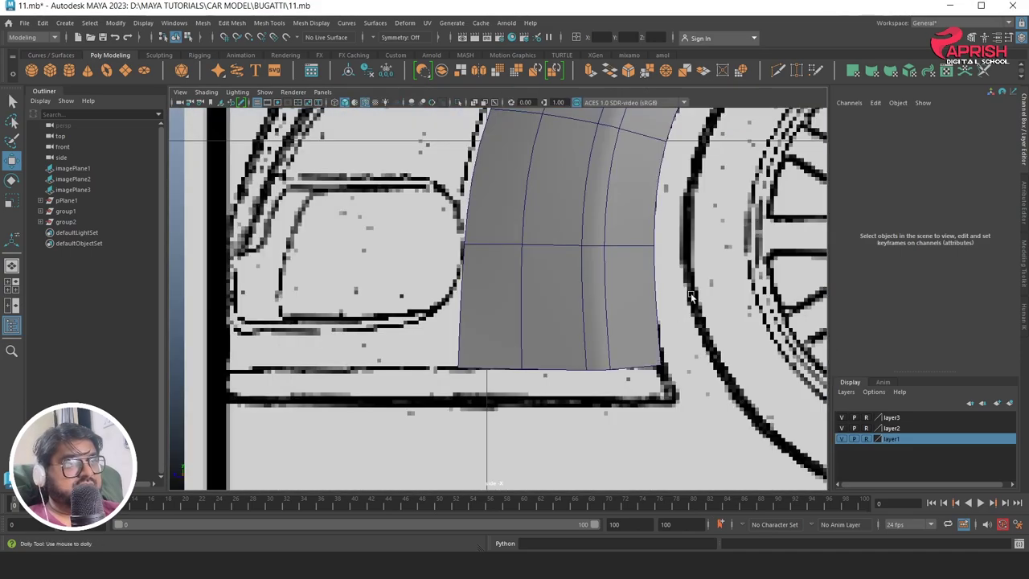
scroll(690, 297, "down", 5)
middle_click_drag(562, 305, 450, 289, "alt")
scroll(498, 289, "up", 3)
scroll(397, 269, "up", 2)
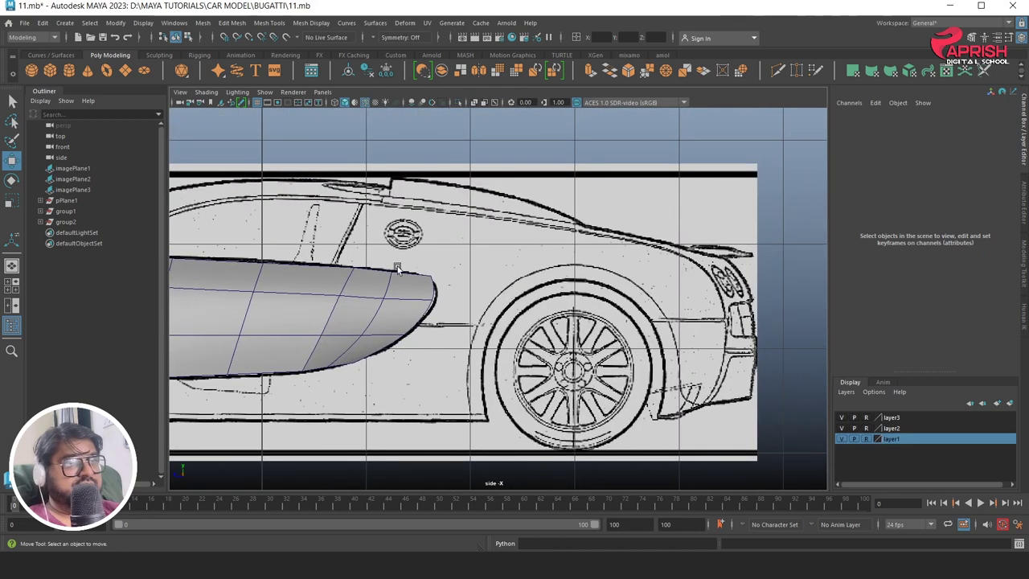